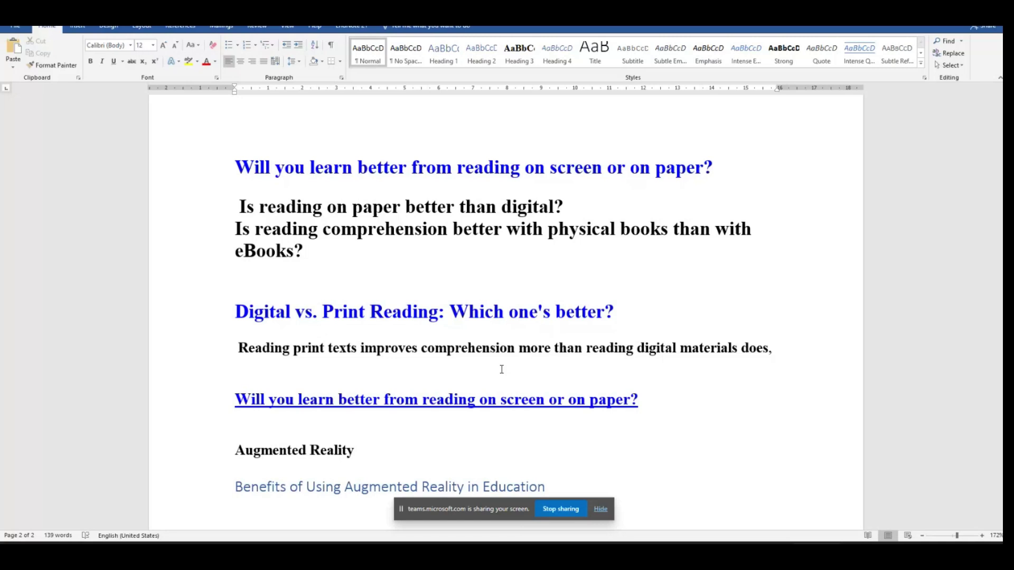
# Add "reading" on a second line beneath the Concept 1 heading in the research question table
pyautogui.scroll(15, 702, 391)
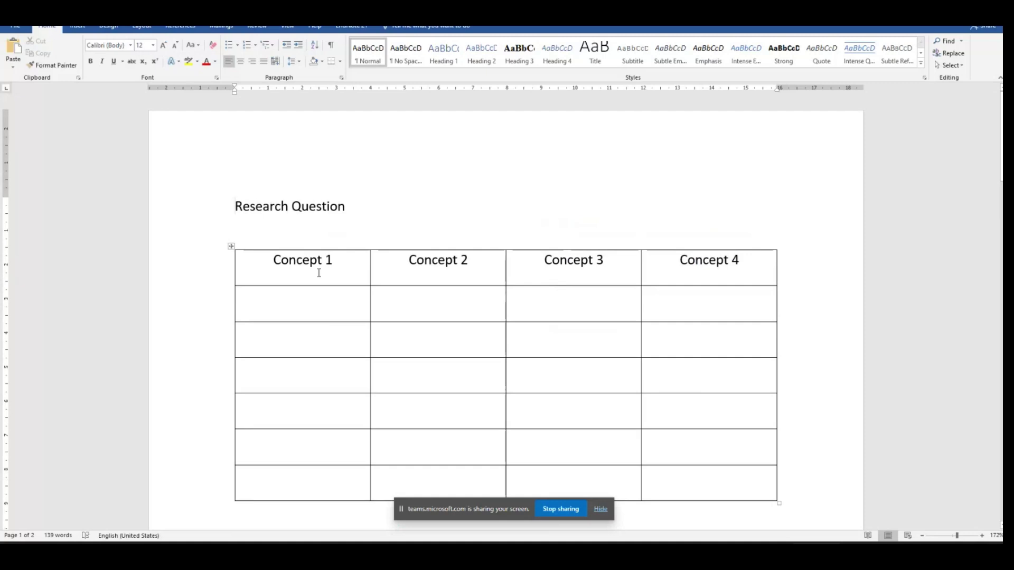
pyautogui.click(336, 265)
pyautogui.press('Return')
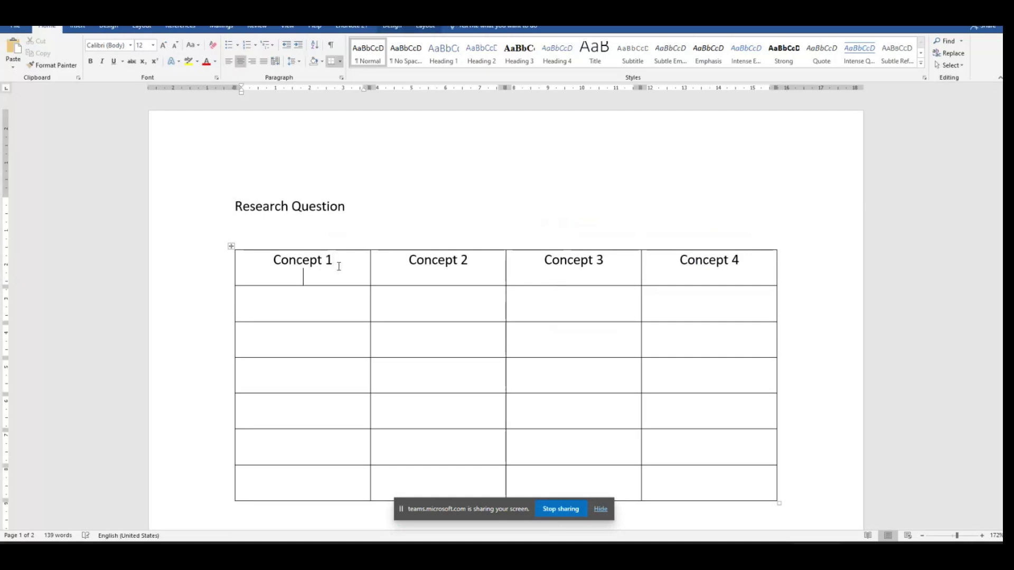
pyautogui.write('read')
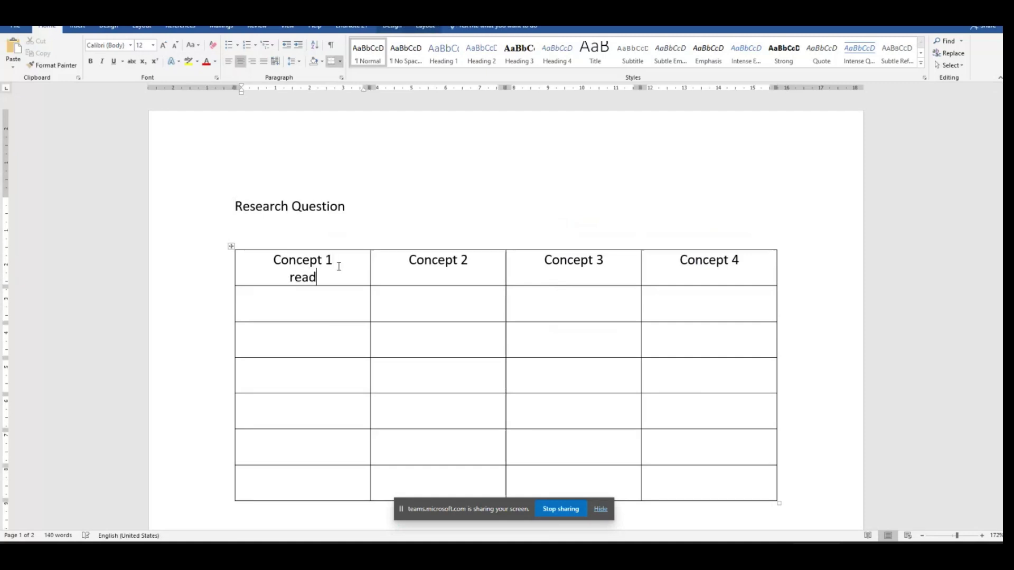
pyautogui.write('ing')
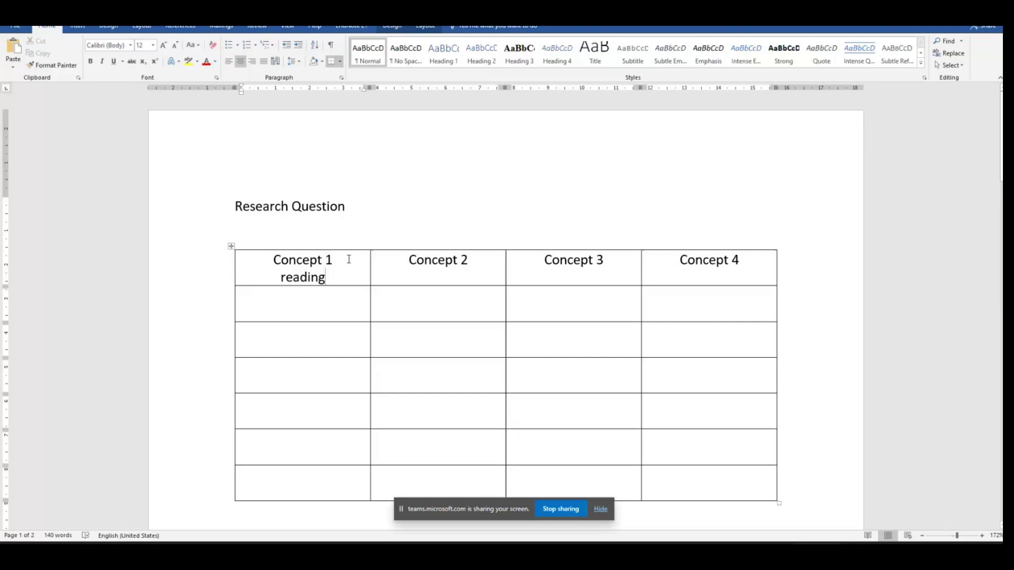
# Add "digital" on a second line beneath the Concept 2 heading in the table
pyautogui.scroll(-1, 478, 233)
pyautogui.click(490, 222)
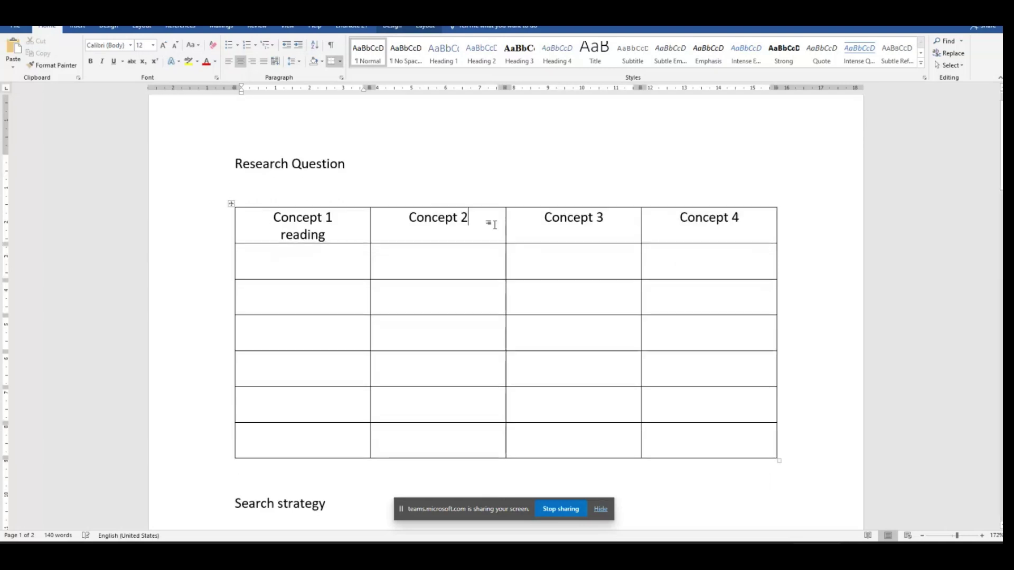
pyautogui.press('Return')
pyautogui.write('d')
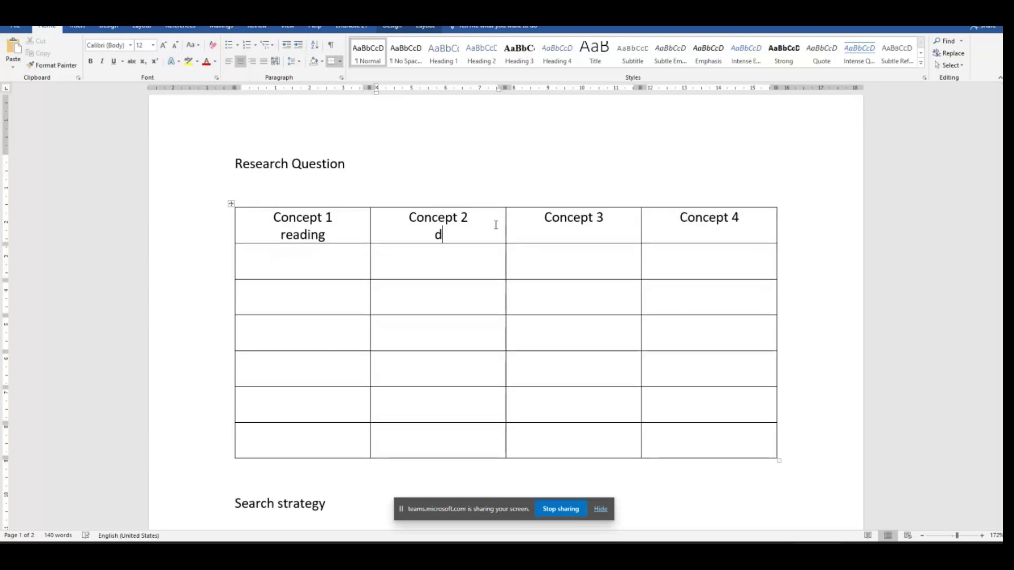
pyautogui.write('igital')
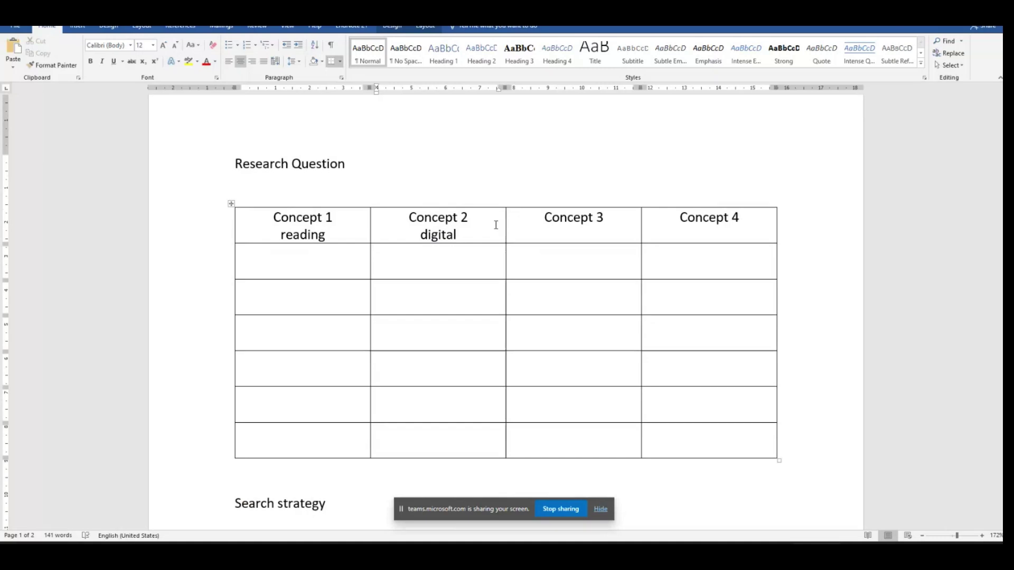
# Add "print" on a second line beneath the Concept 3 heading in the table
pyautogui.click(610, 229)
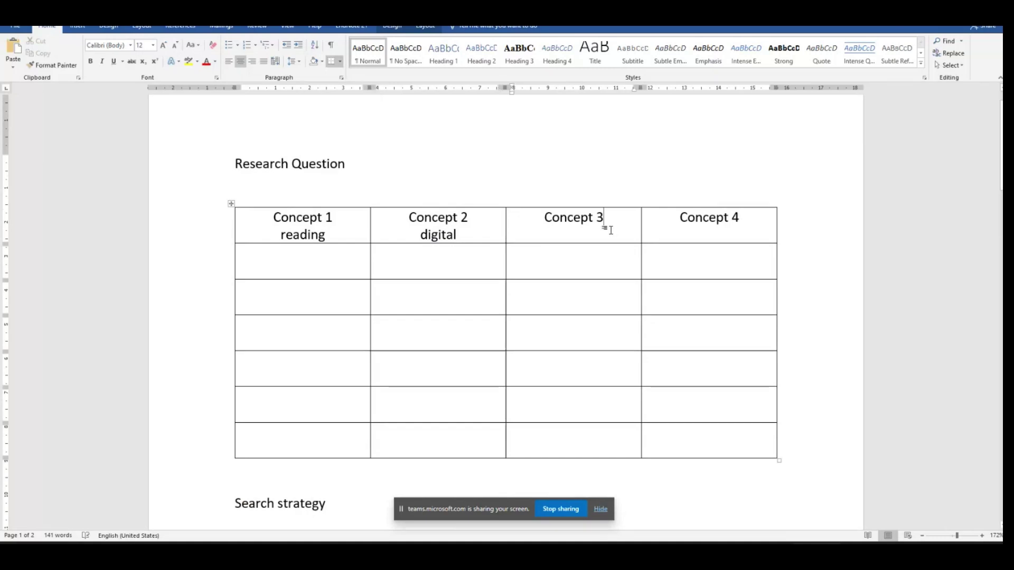
pyautogui.press('Return')
pyautogui.write('pr')
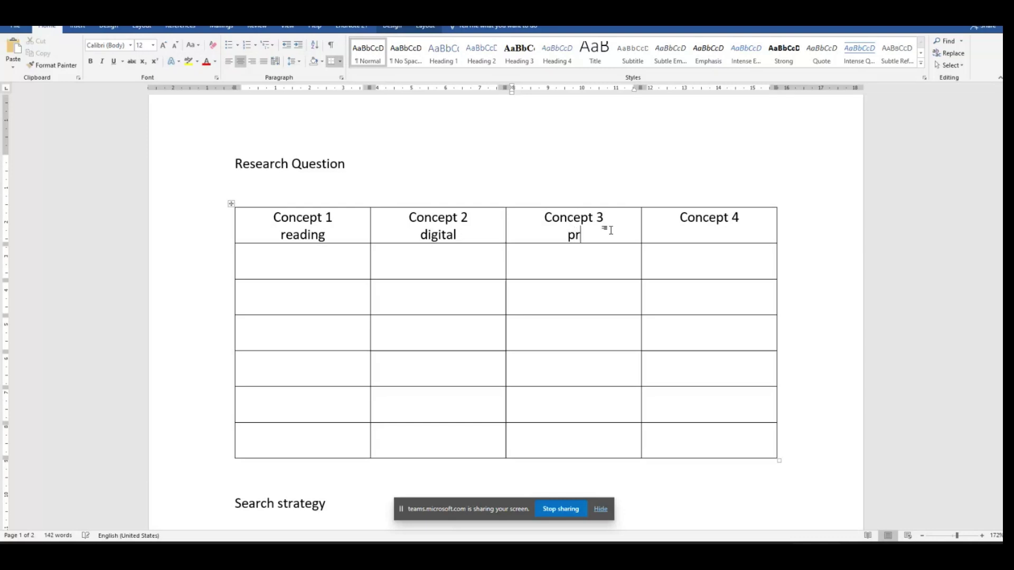
pyautogui.write('int')
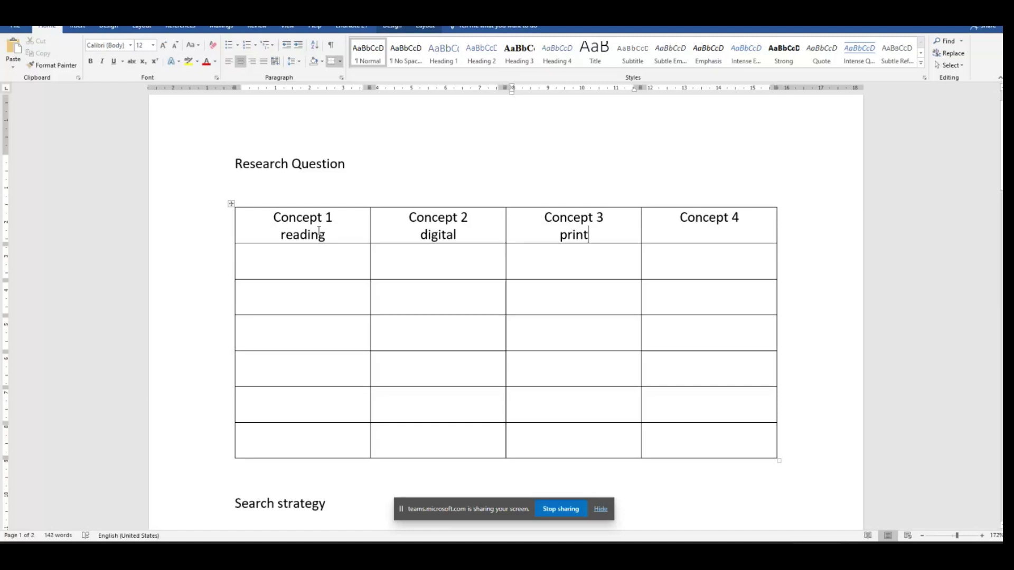
# Enter "Read reading reads" in the first empty cell of the Concept 1 column
pyautogui.scroll(-1, 319, 232)
pyautogui.click(289, 233)
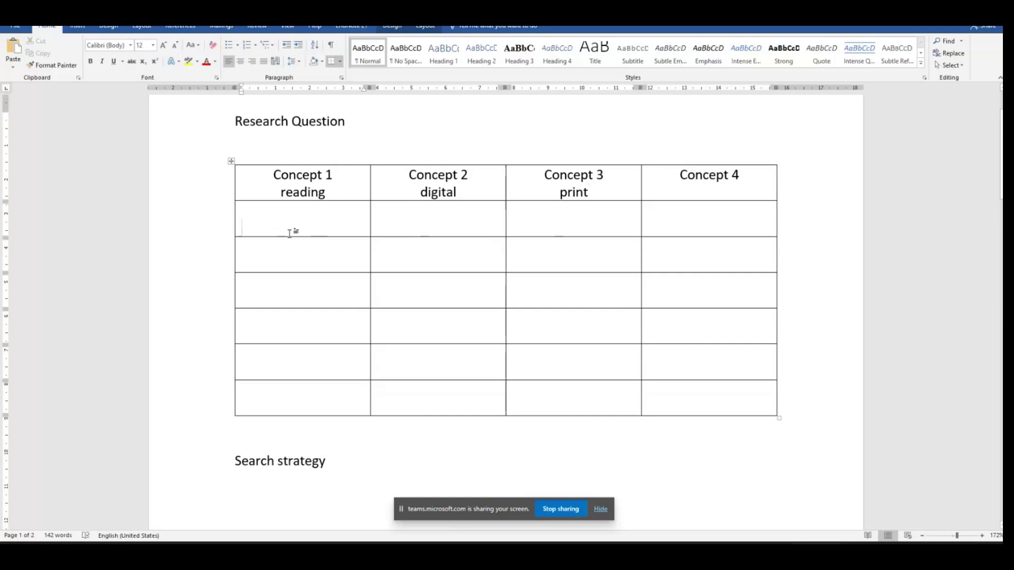
pyautogui.write('read')
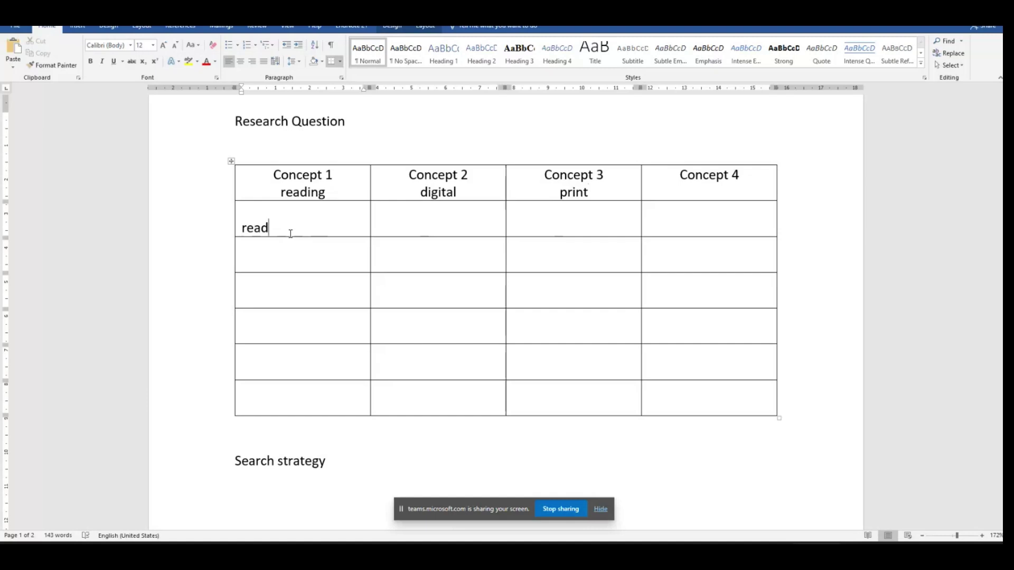
pyautogui.write('reading reads')
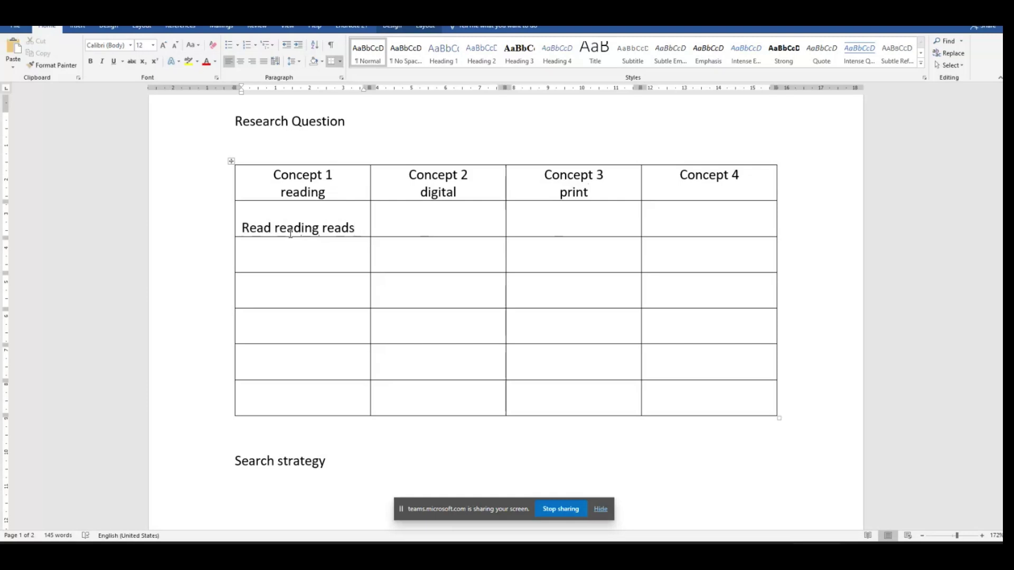
# Find the phrase "reading comprehension" in the sample questions on page 2 and enter "Reading comprehension" in the Concept 1 column's second row below the header
pyautogui.scroll(-10, 334, 254)
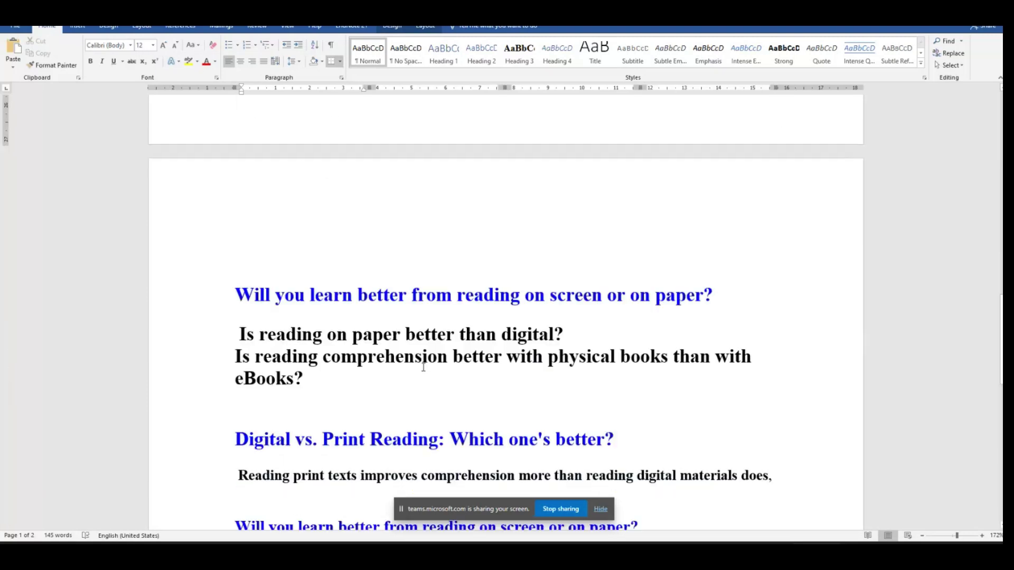
pyautogui.scroll(-3, 423, 367)
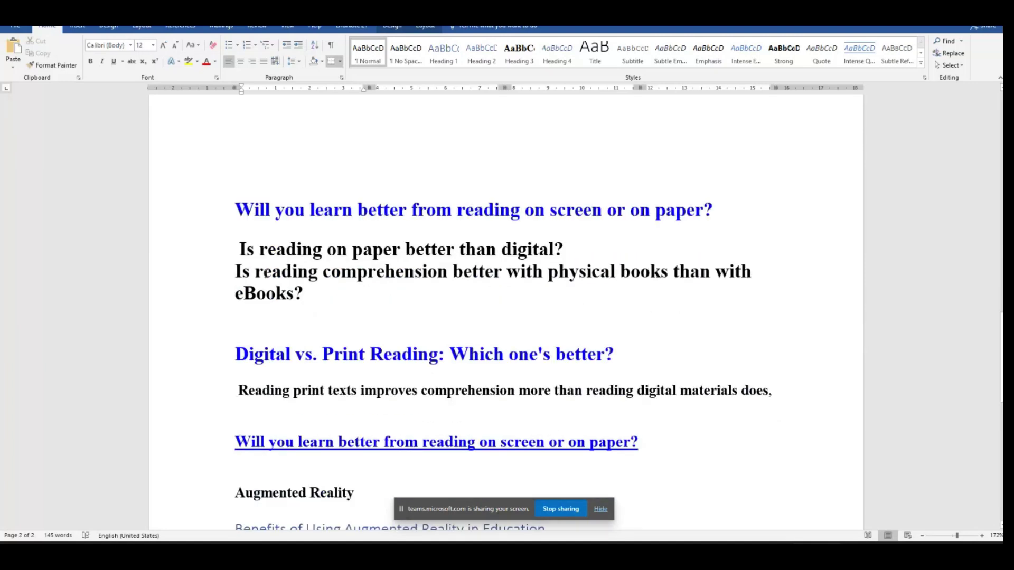
pyautogui.moveTo(255, 272); pyautogui.dragTo(358, 280)
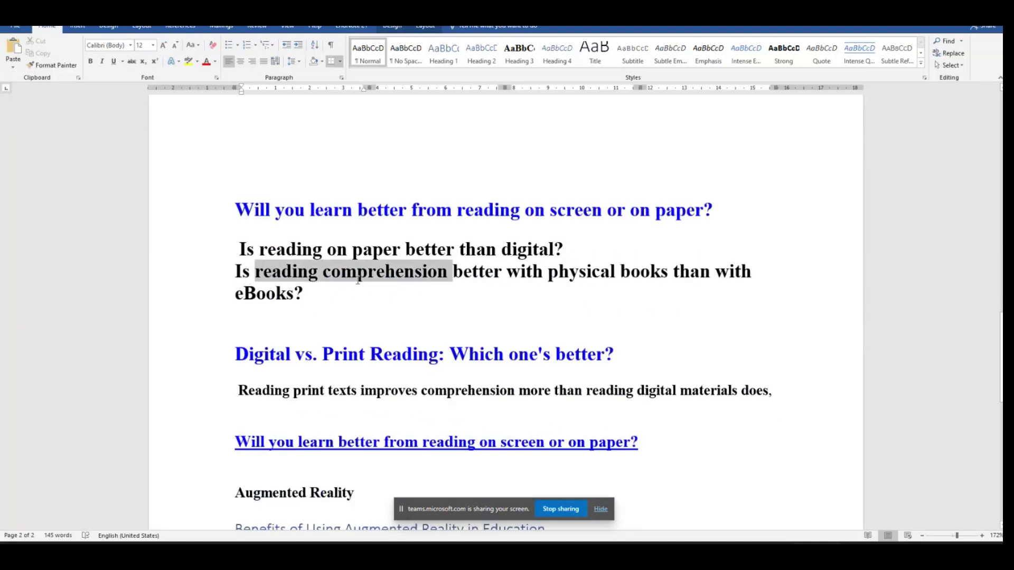
pyautogui.scroll(12, 358, 280)
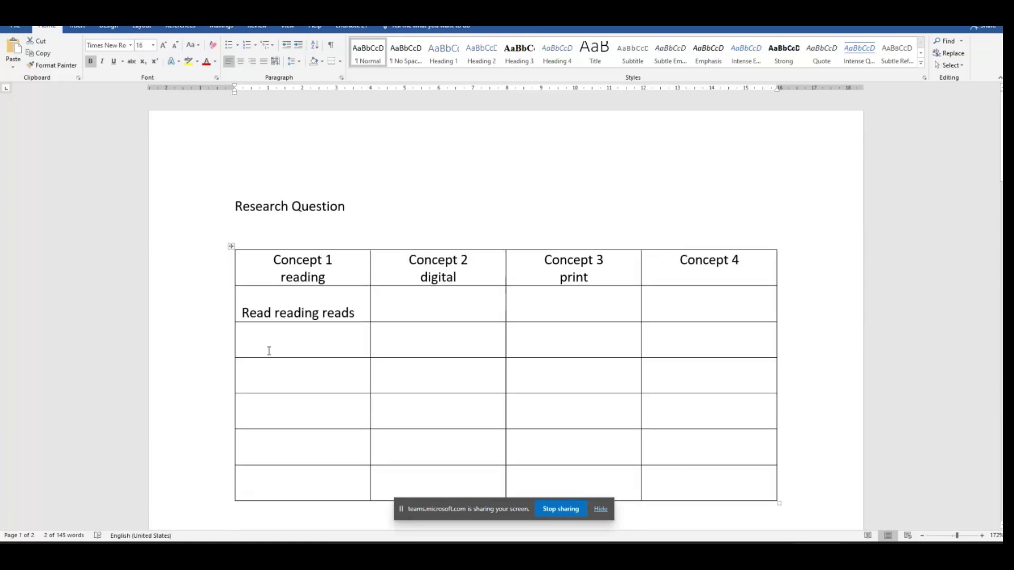
pyautogui.click(268, 351)
pyautogui.write('re')
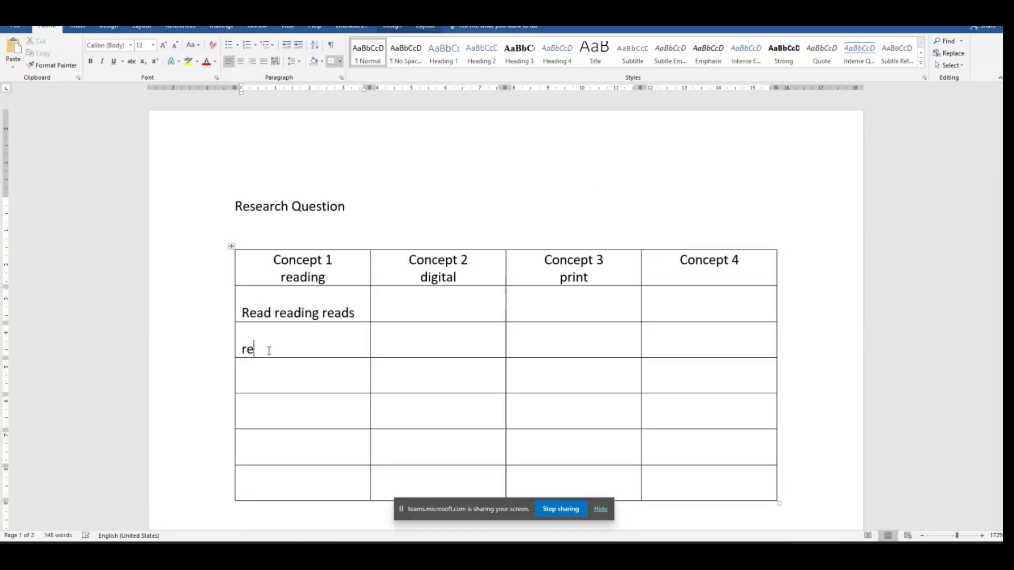
pyautogui.write('ading com')
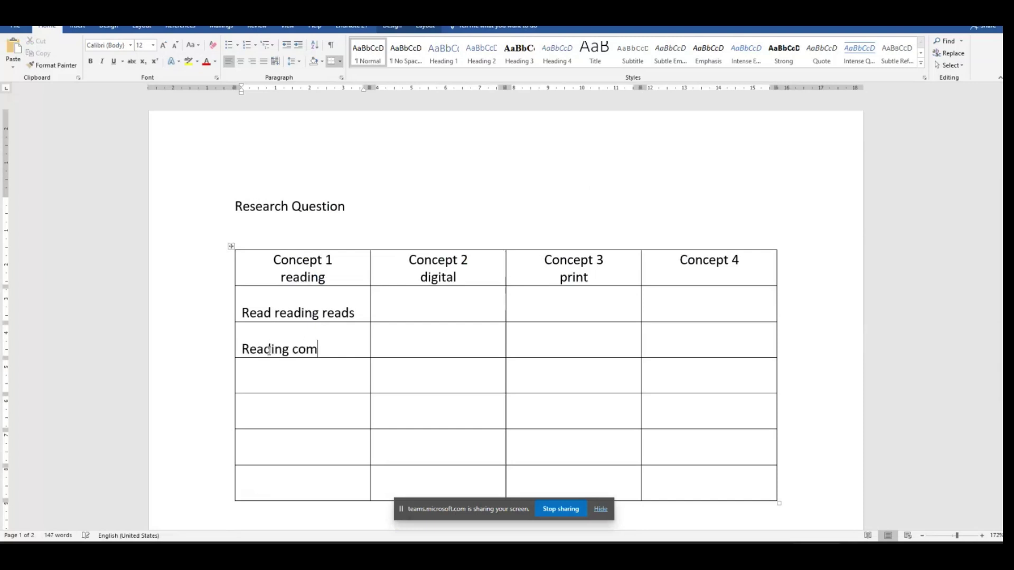
pyautogui.write('prehensio')
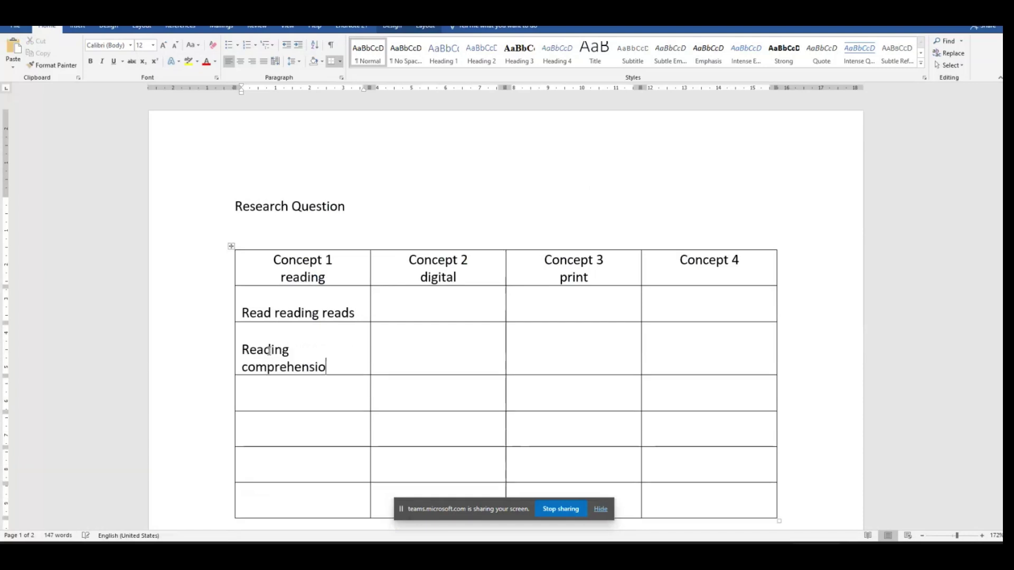
pyautogui.write('n')
# Review the sample questions on page 2 and enter "digital" in the first cell below the Concept 2 header
pyautogui.scroll(-12, 544, 344)
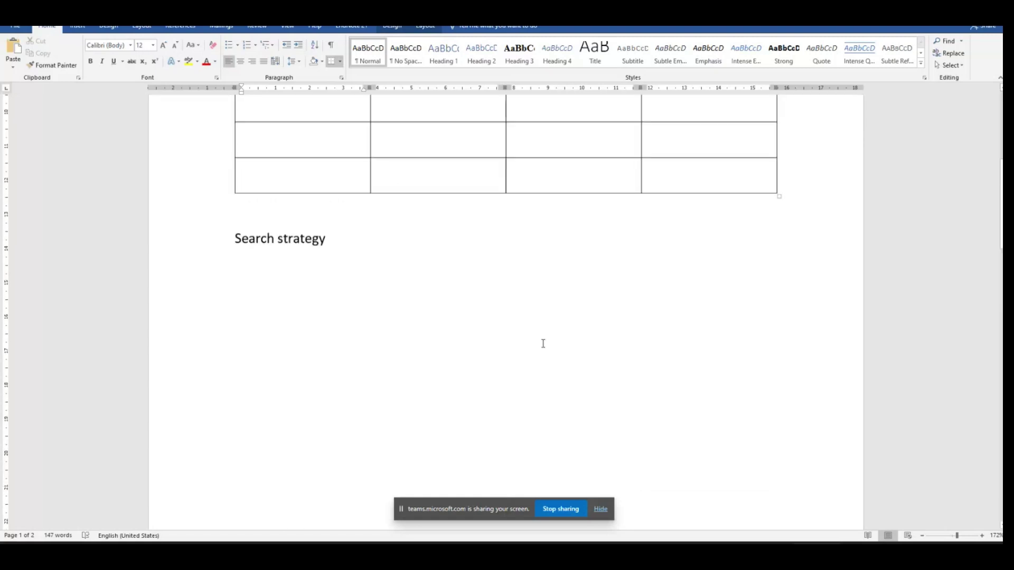
pyautogui.scroll(-5, 613, 390)
pyautogui.scroll(-1, 614, 390)
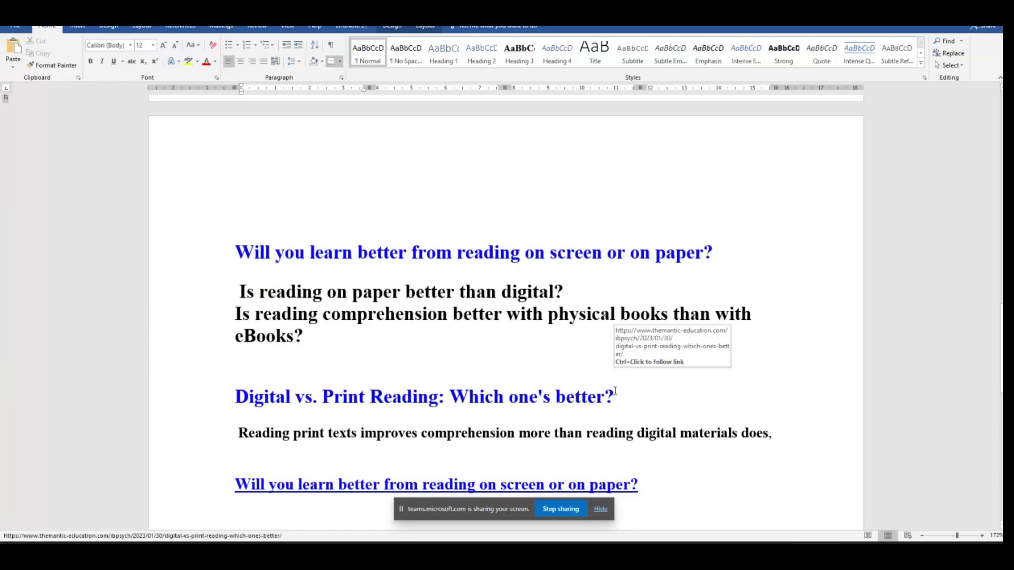
pyautogui.scroll(15, 468, 405)
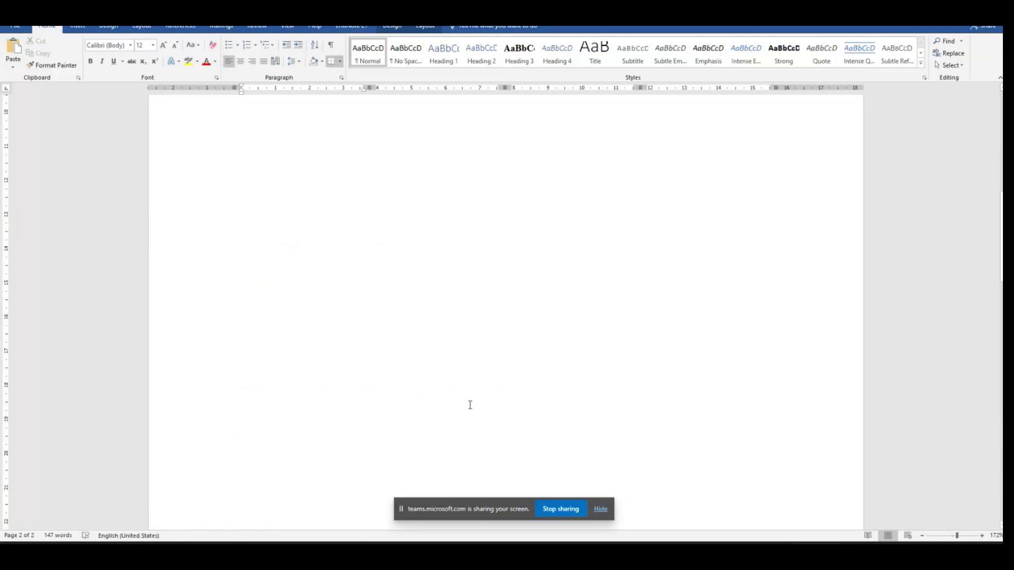
pyautogui.click(440, 270)
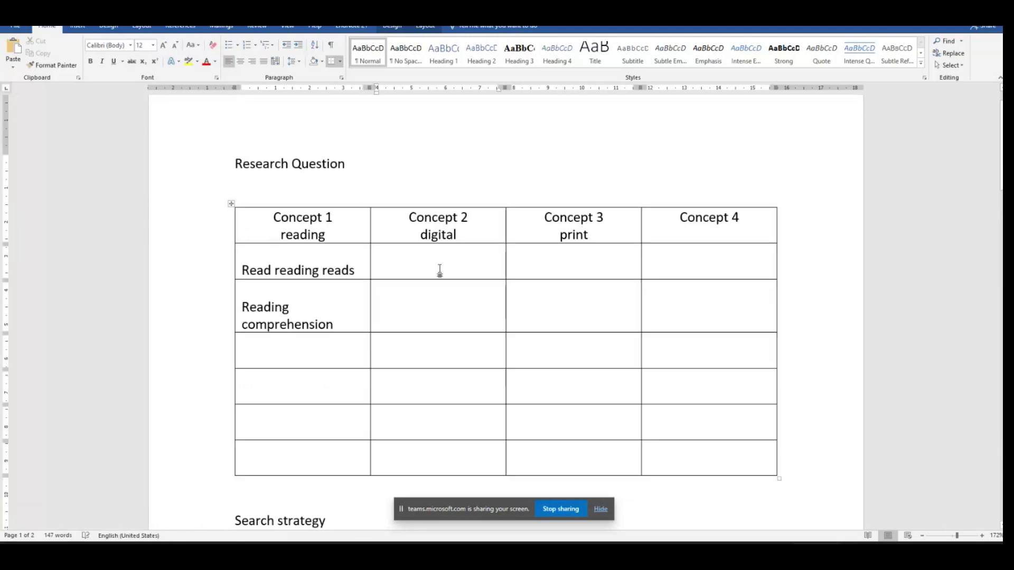
pyautogui.write('di')
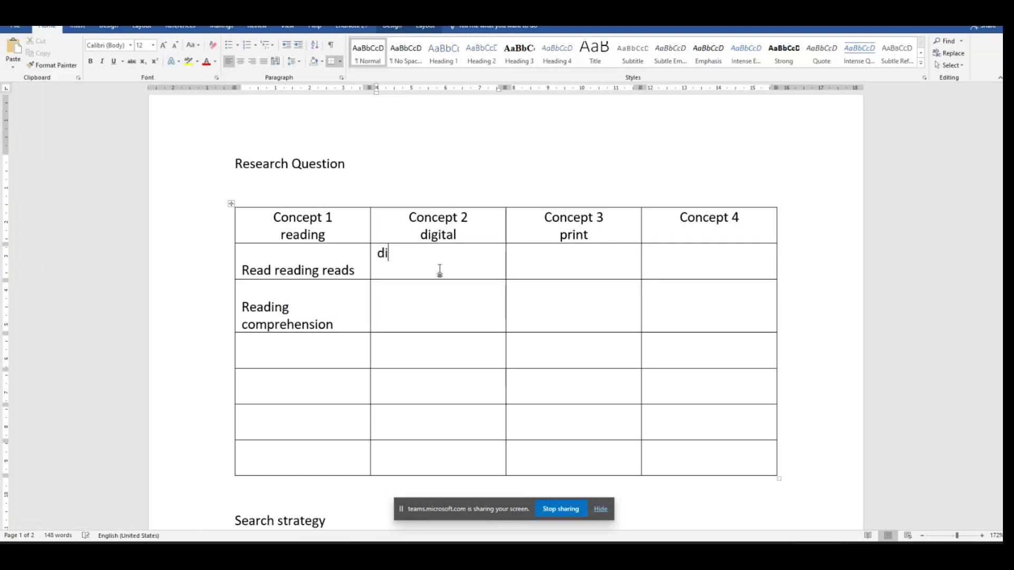
pyautogui.write('gital')
# Consult the page 2 titles for a synonym of digital and enter "screen" in the Concept 2 column's second row below the header
pyautogui.scroll(-1, 436, 272)
pyautogui.scroll(-8, 436, 273)
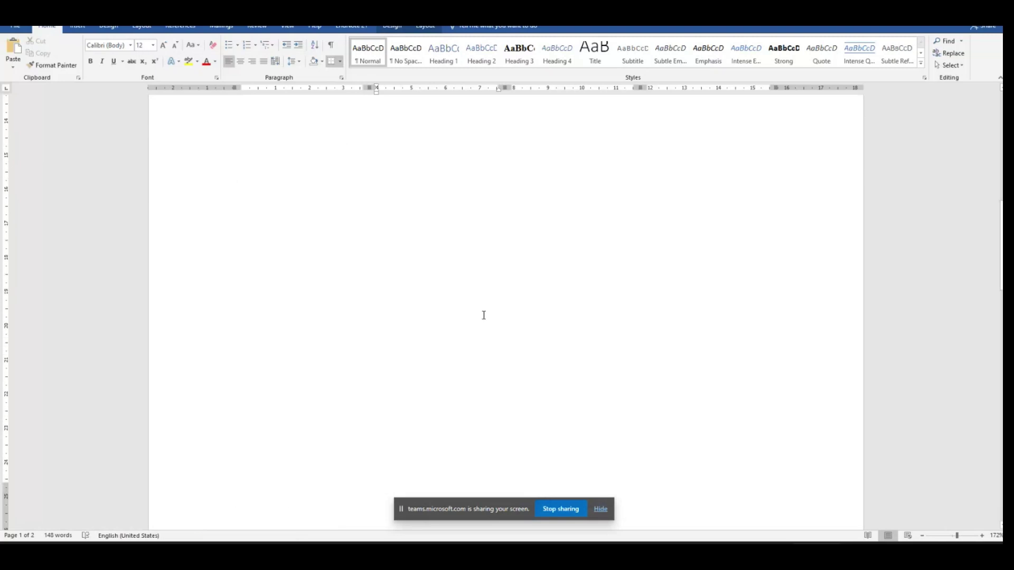
pyautogui.scroll(-9, 483, 315)
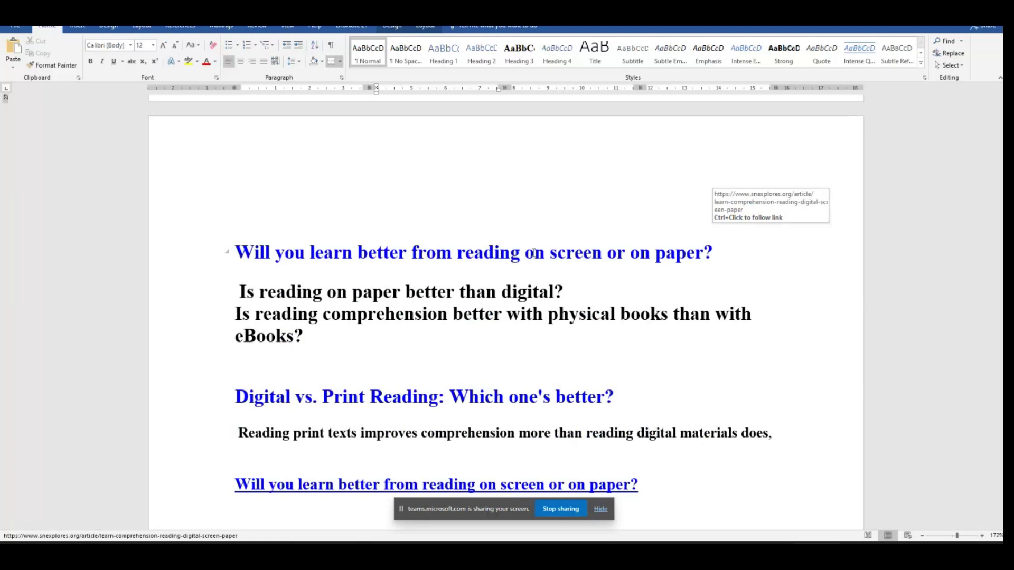
pyautogui.scroll(15, 740, 437)
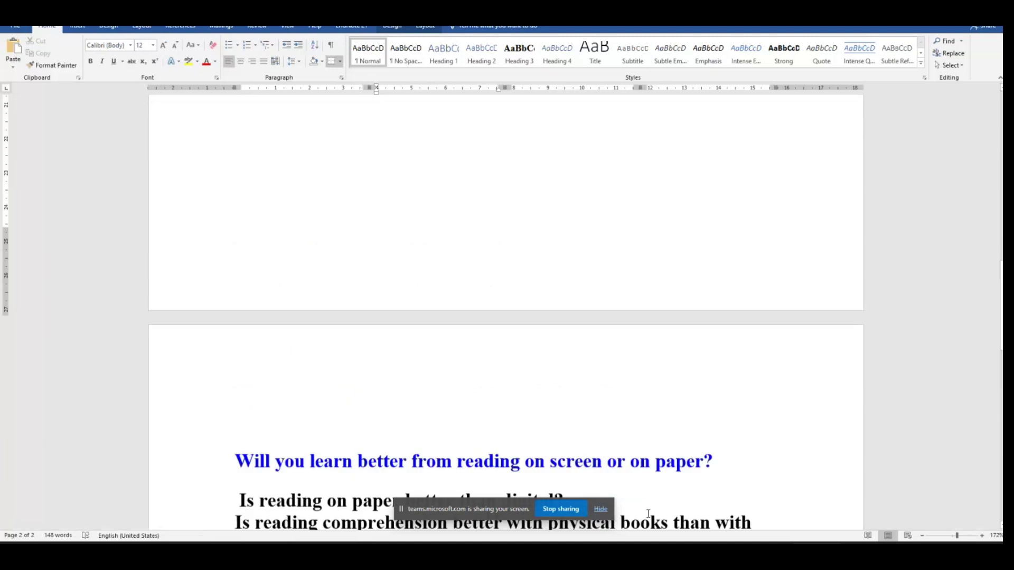
pyautogui.scroll(1, 394, 355)
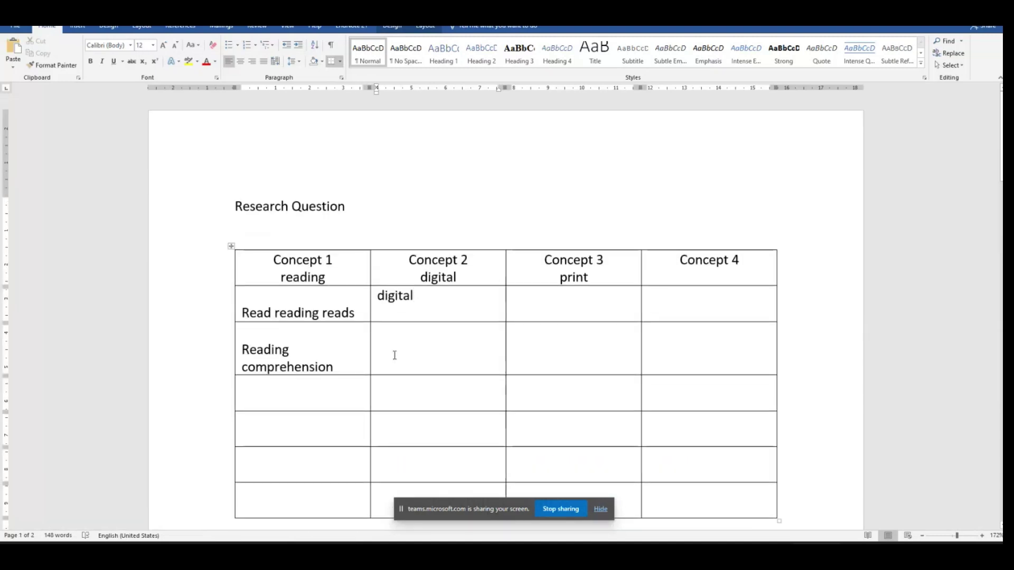
pyautogui.click(395, 355)
pyautogui.write('screen')
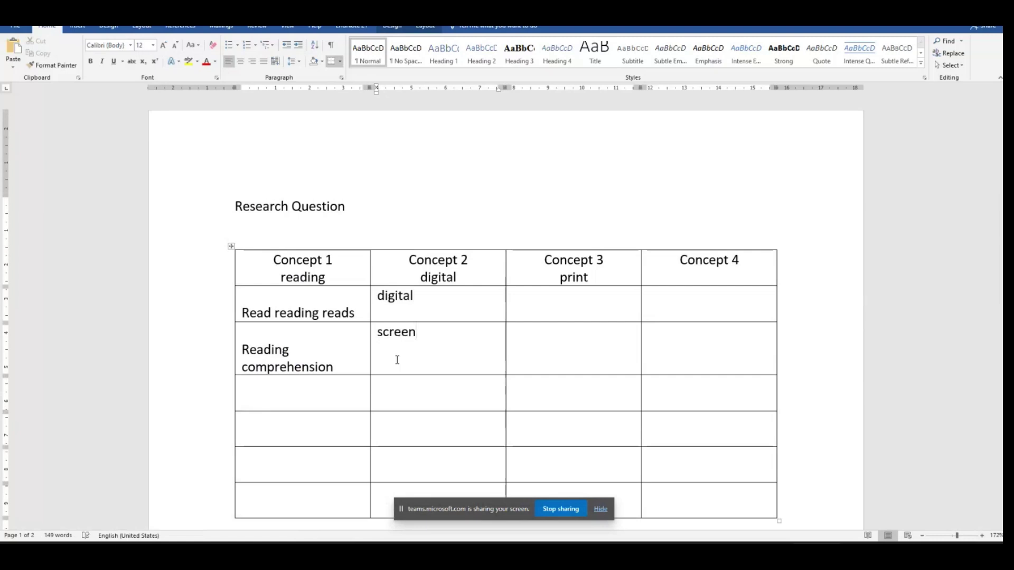
# Check the page 2 questions for another digital term and enter "ebooks" in the Concept 2 column's third row below the header
pyautogui.scroll(-10, 419, 362)
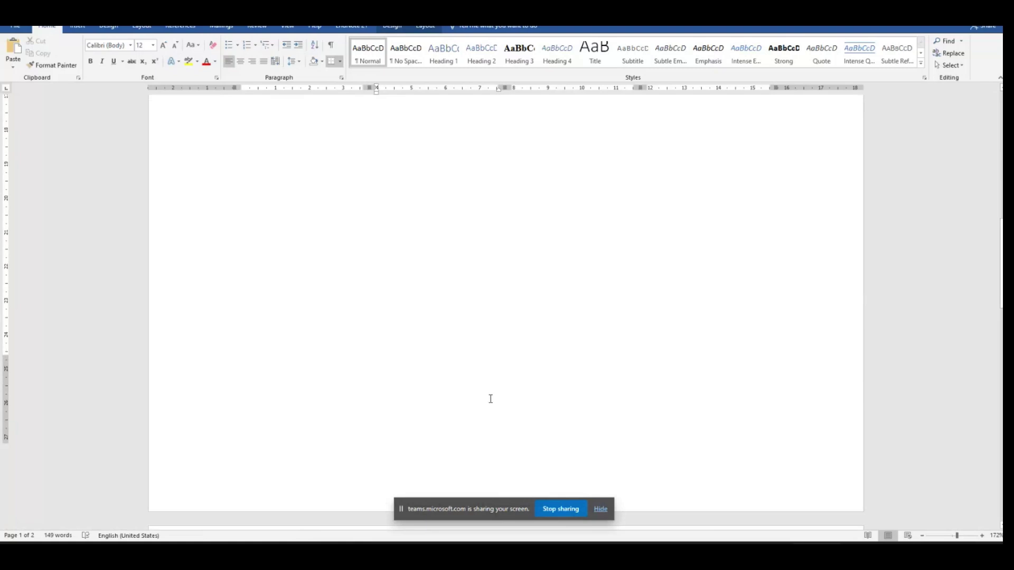
pyautogui.scroll(-8, 490, 398)
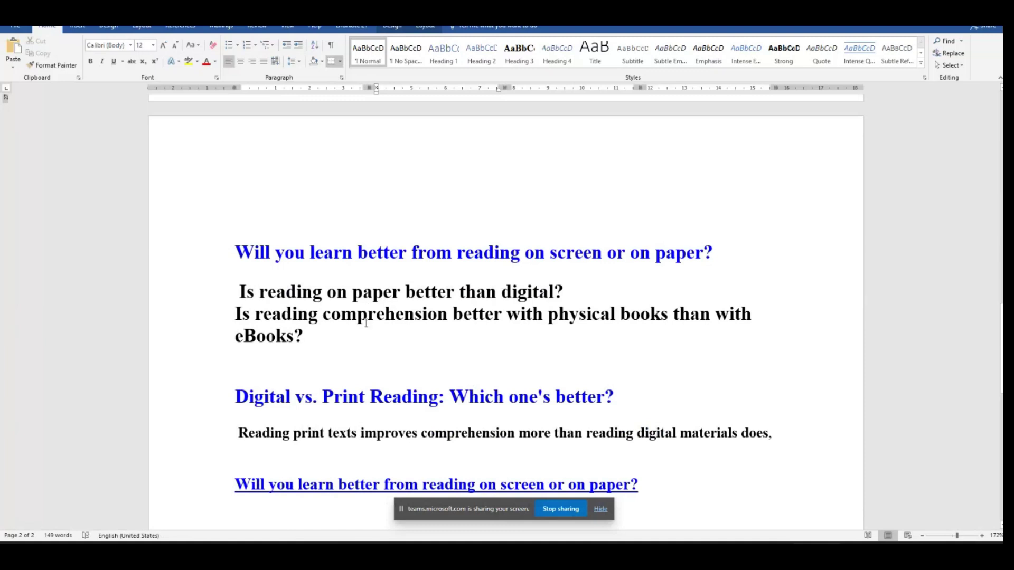
pyautogui.moveTo(791, 557)
pyautogui.scroll(-10, 511, 330)
pyautogui.scroll(10, 511, 330)
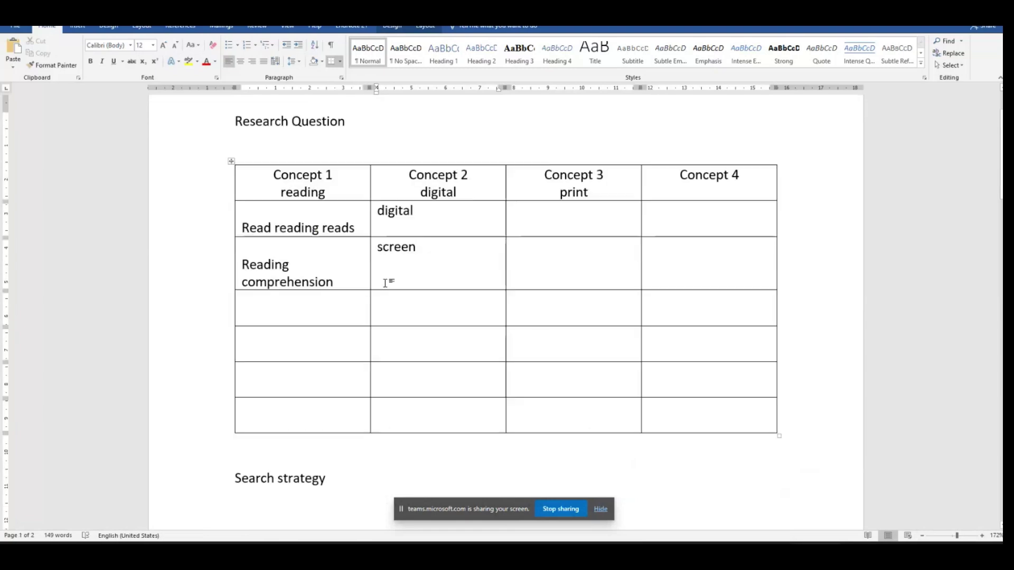
pyautogui.click(387, 313)
pyautogui.write('ebooks')
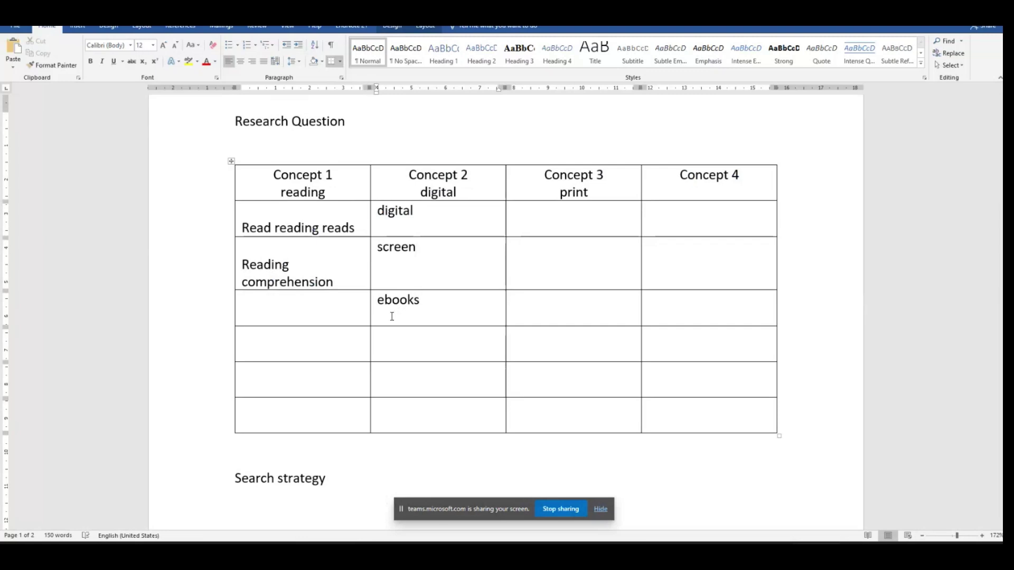
# Check the page 2 questions for another digital term and enter "Digital text" in the Concept 2 column's fourth row below the header
pyautogui.scroll(-5, 459, 348)
pyautogui.scroll(-6, 458, 348)
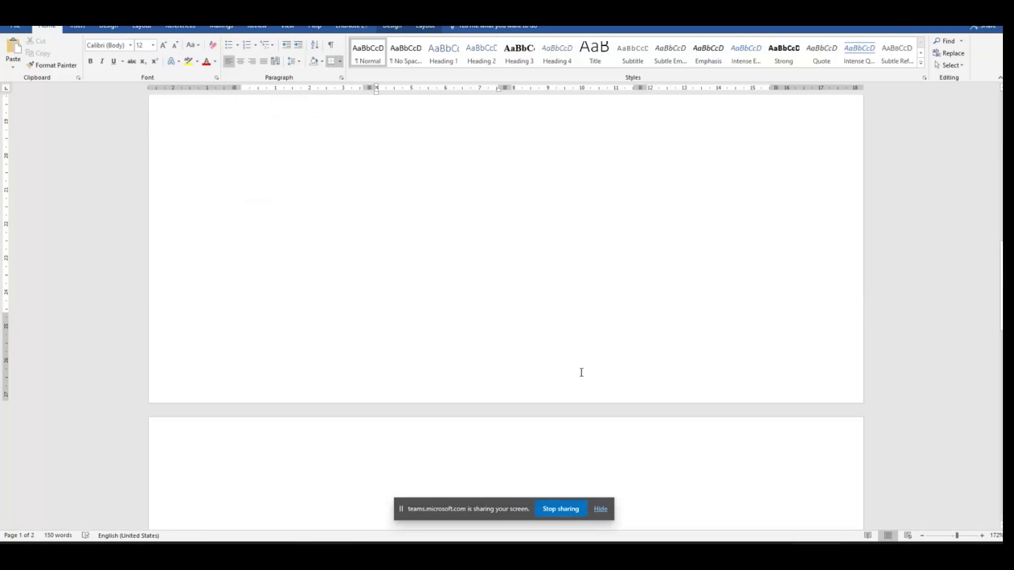
pyautogui.scroll(-7, 581, 372)
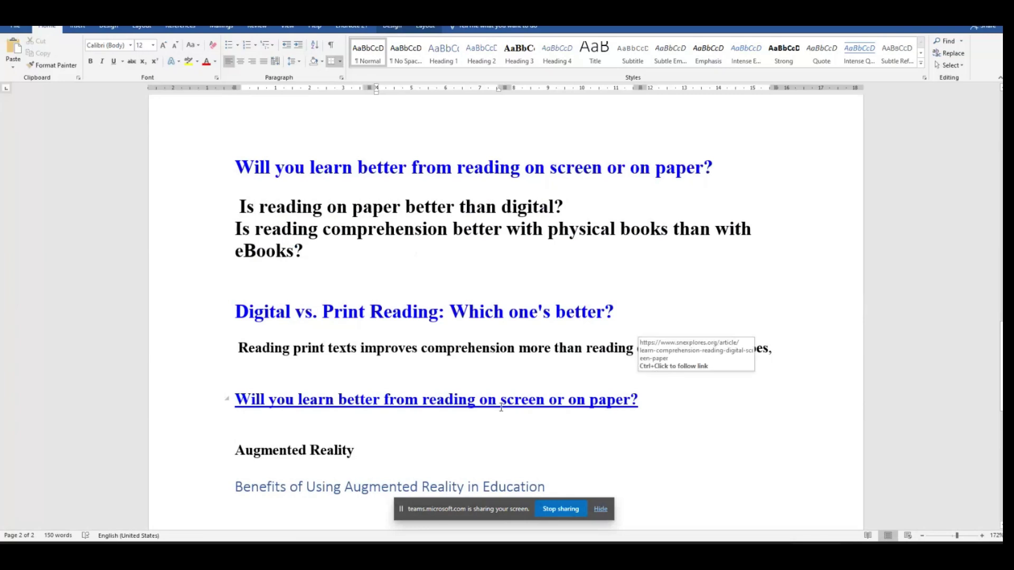
pyautogui.scroll(10, 391, 358)
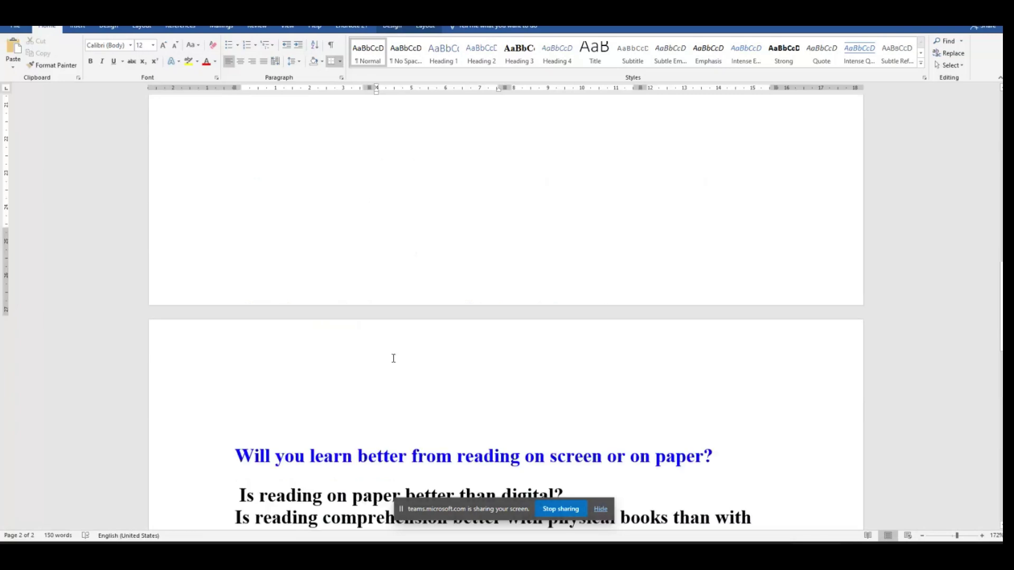
pyautogui.scroll(3, 447, 350)
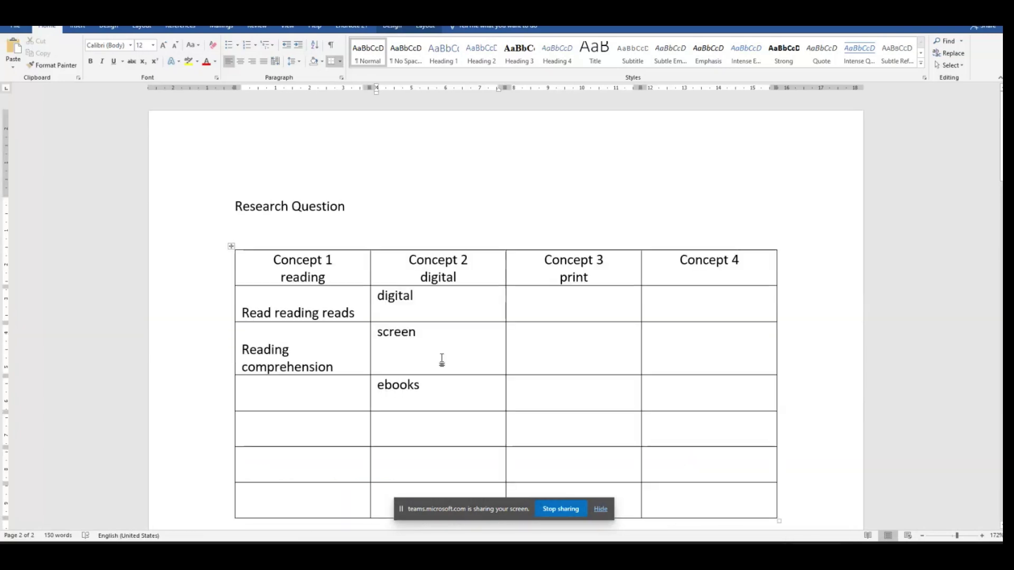
pyautogui.click(396, 422)
pyautogui.write('di')
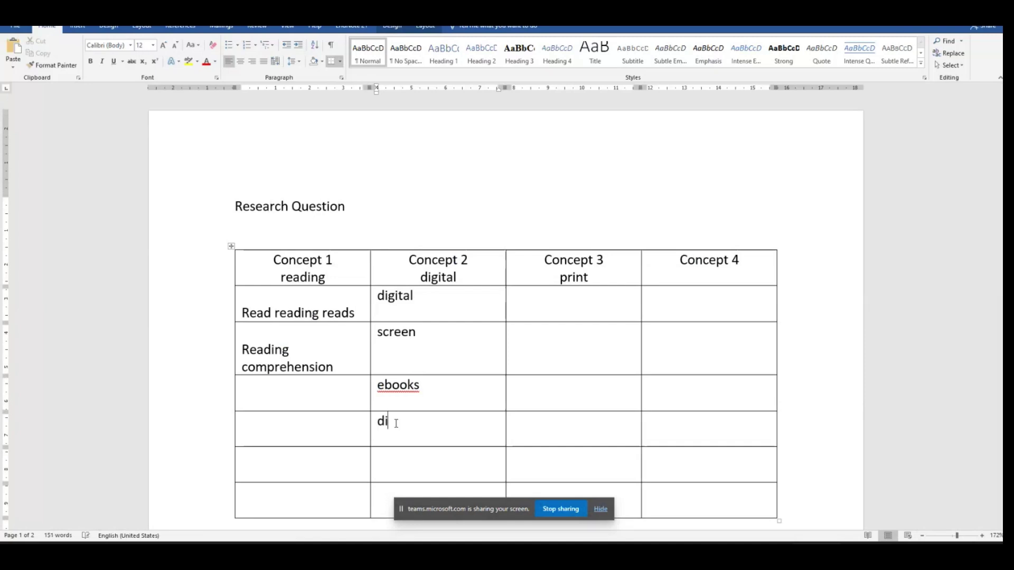
pyautogui.write('gital text')
# Review the page 2 questions and enter "Print printing printed" in the first cell below the Concept 3 header
pyautogui.scroll(-2, 397, 421)
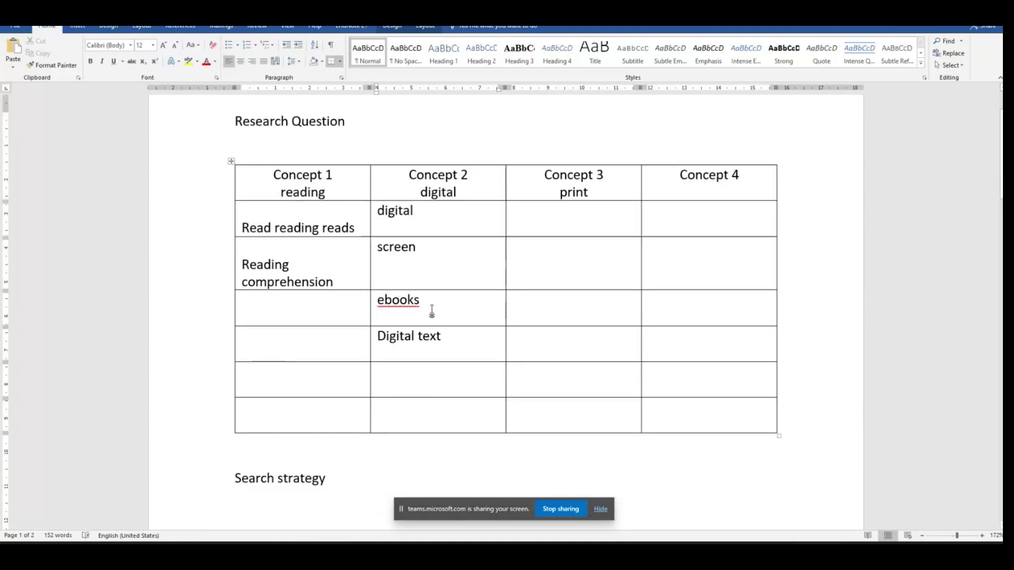
pyautogui.scroll(-14, 486, 346)
pyautogui.scroll(-12, 486, 346)
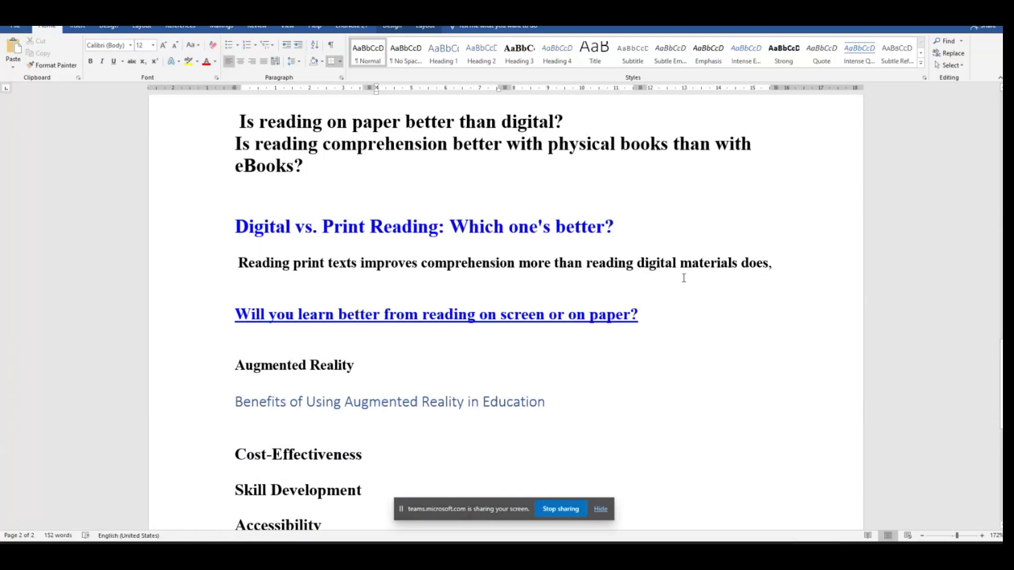
pyautogui.scroll(-1, 685, 280)
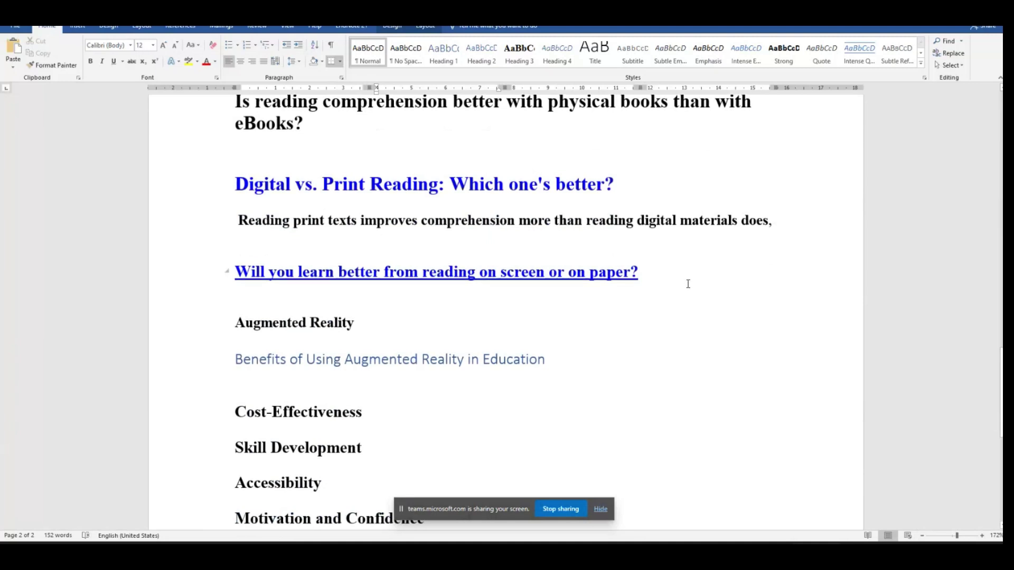
pyautogui.scroll(12, 697, 315)
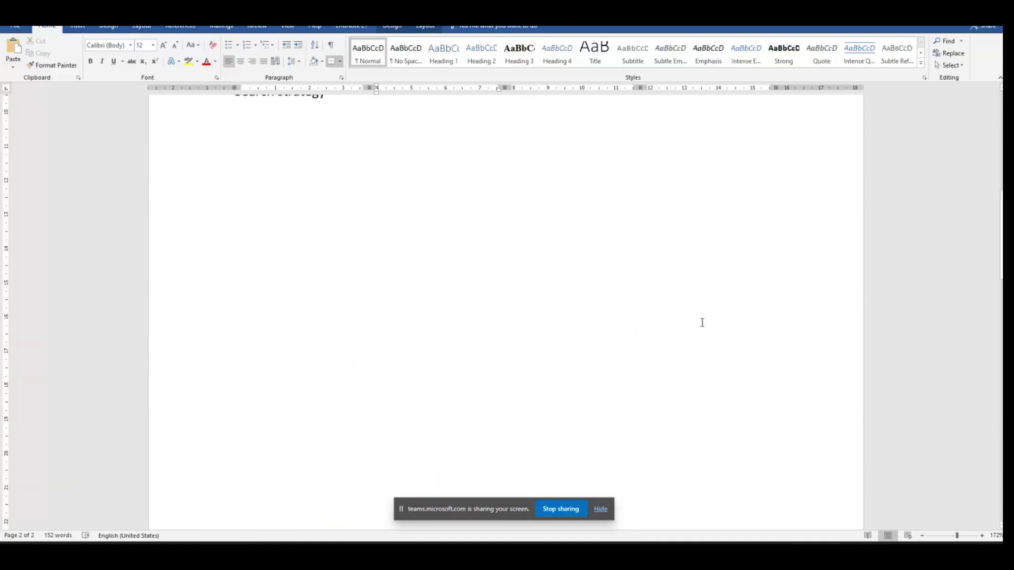
pyautogui.scroll(8, 707, 332)
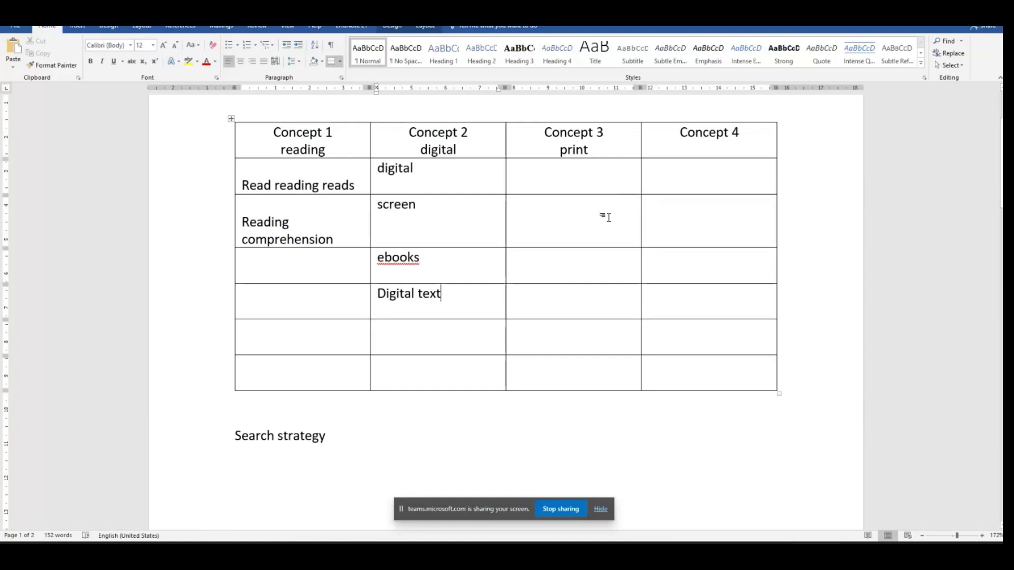
pyautogui.click(539, 187)
pyautogui.write('pi')
pyautogui.press('BackSpace')
pyautogui.write('r')
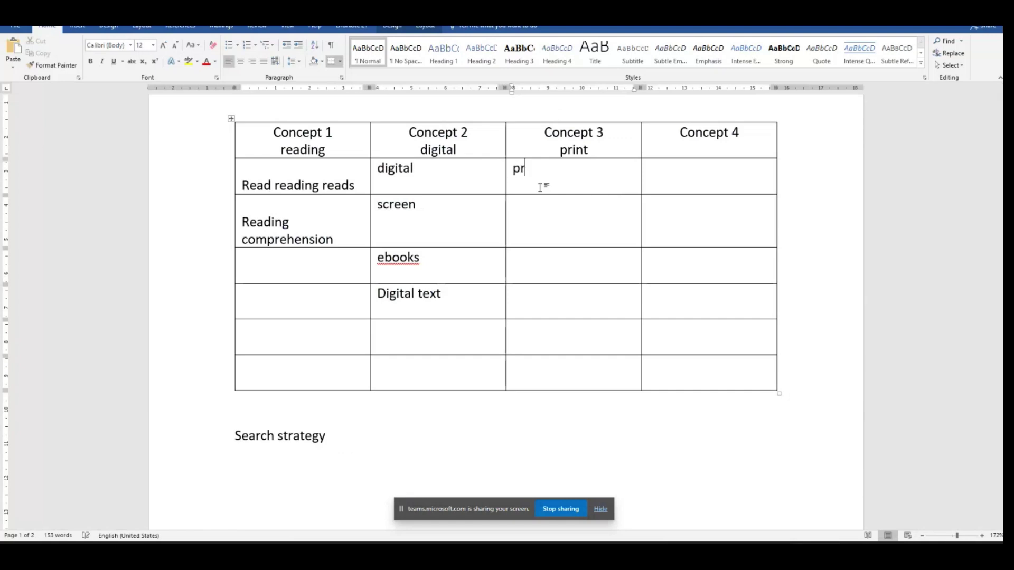
pyautogui.write('int printing o')
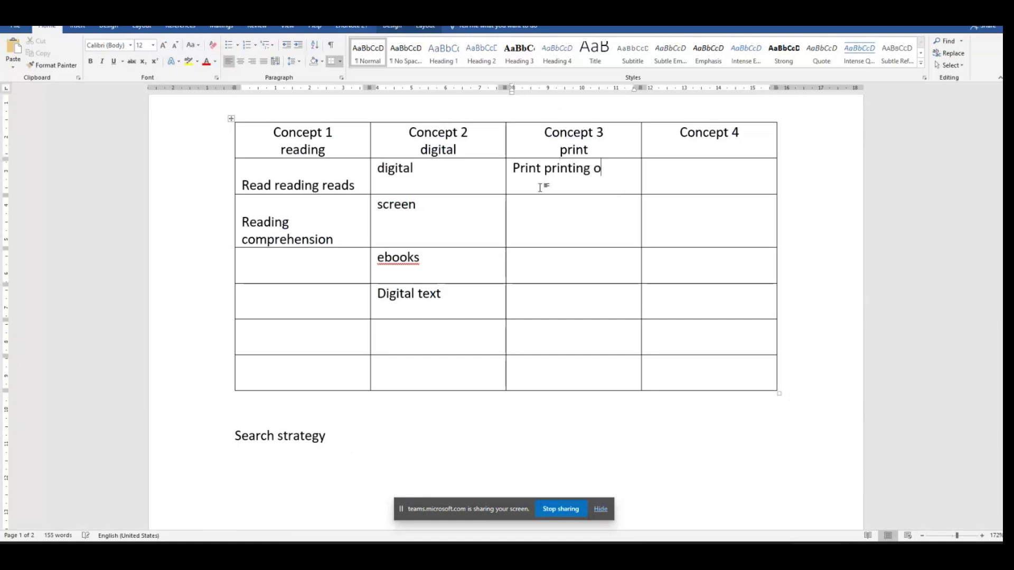
pyautogui.write('rinted')
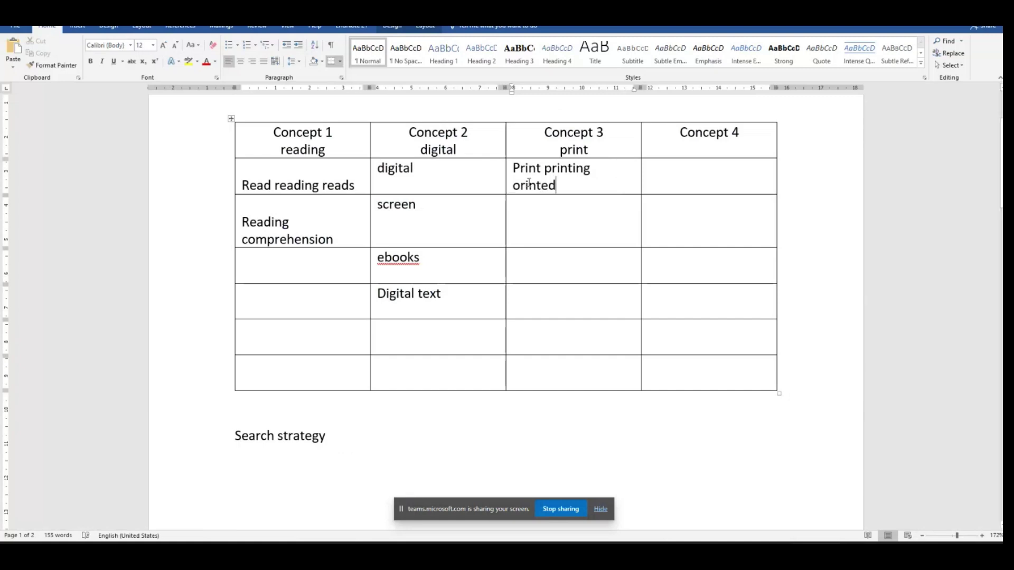
pyautogui.moveTo(512, 184); pyautogui.dragTo(519, 185)
pyautogui.write('p')
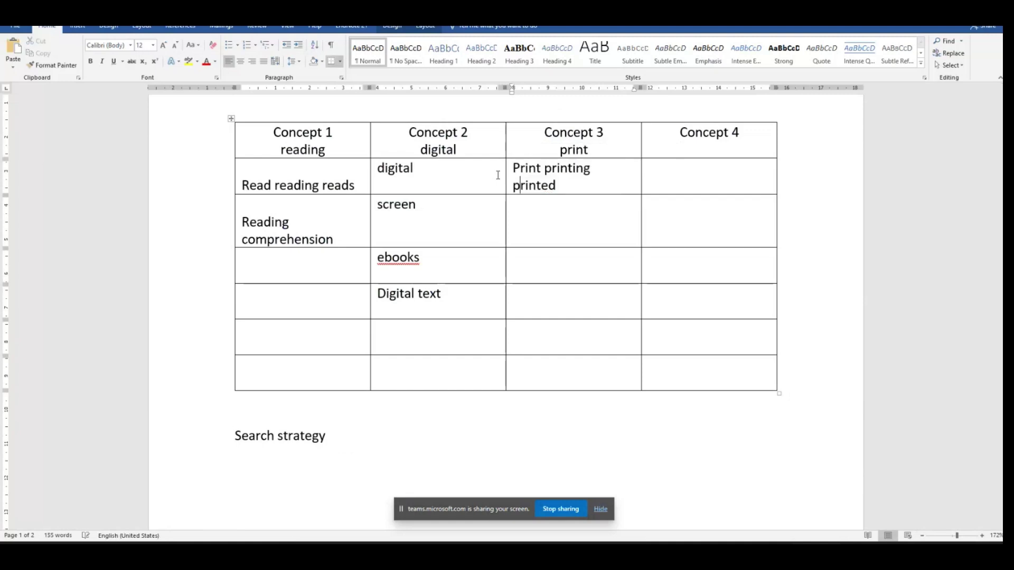
# Enter "Printed text" in the Concept 3 column's second row below the header
pyautogui.click(522, 200)
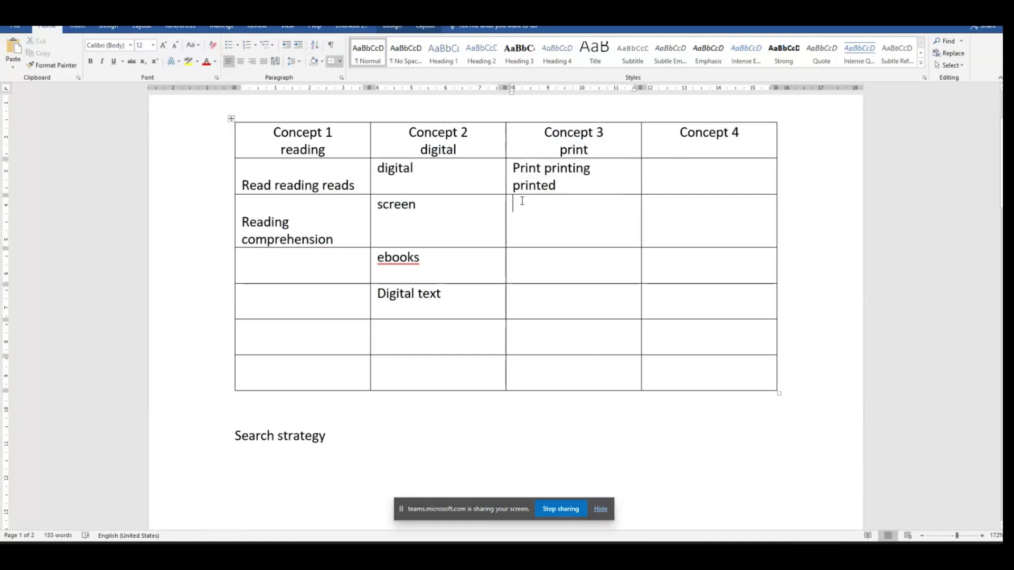
pyautogui.write('pr')
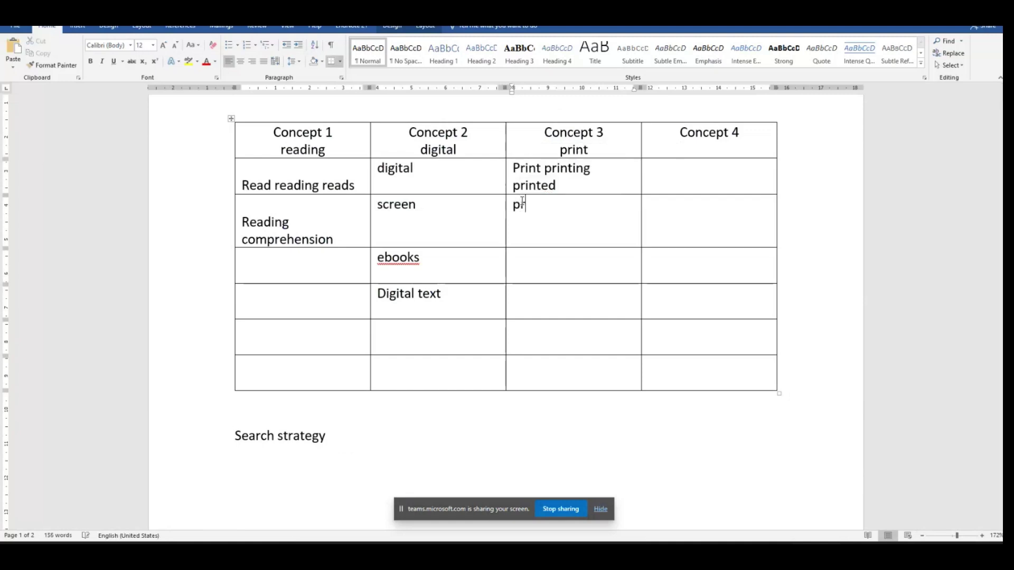
pyautogui.write('inte')
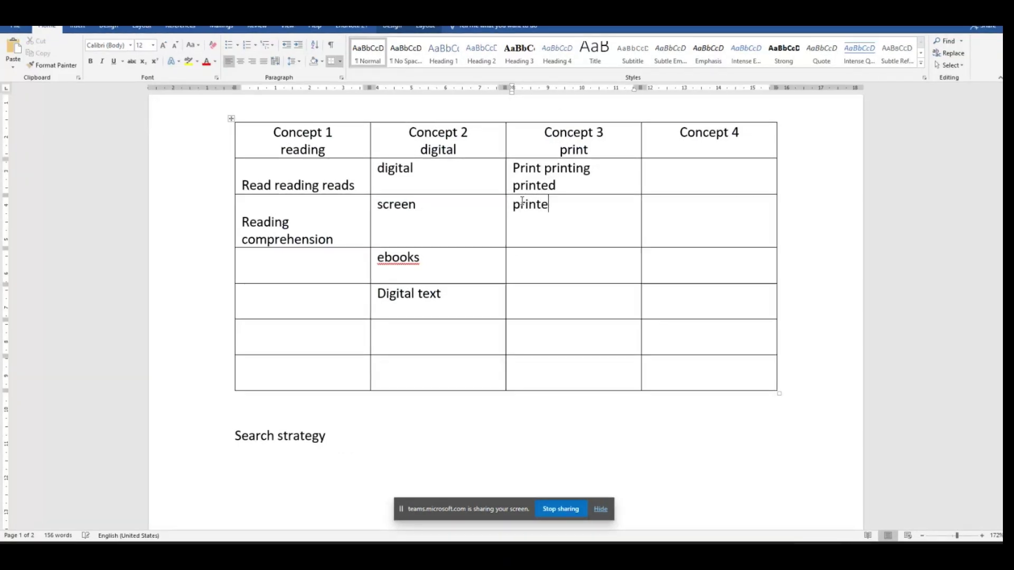
pyautogui.write('d text')
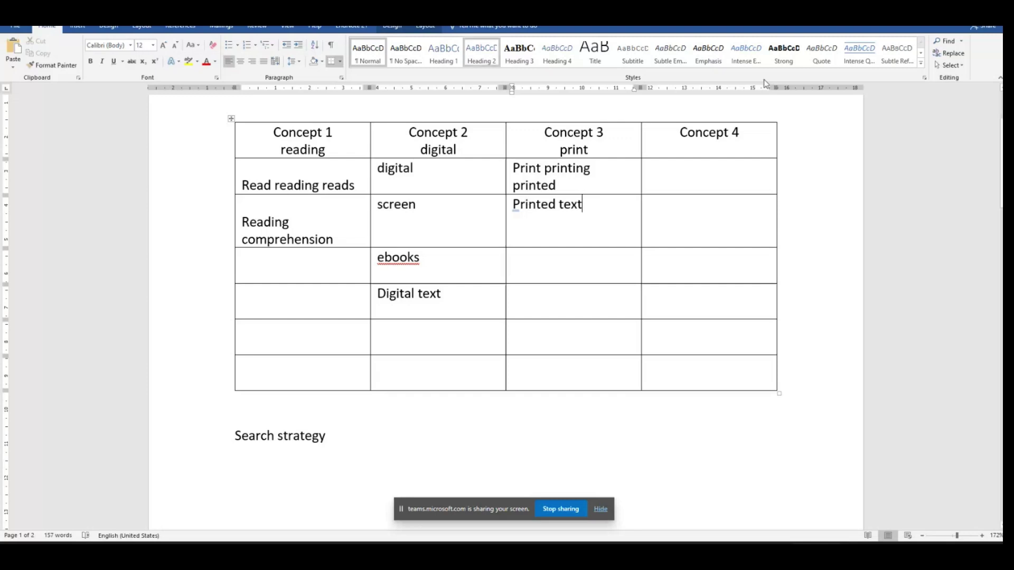
# Consult the page 2 titles for a synonym of print and enter "paper" in the Concept 3 column's third row below the header
pyautogui.scroll(-3, 855, 141)
pyautogui.scroll(-10, 887, 170)
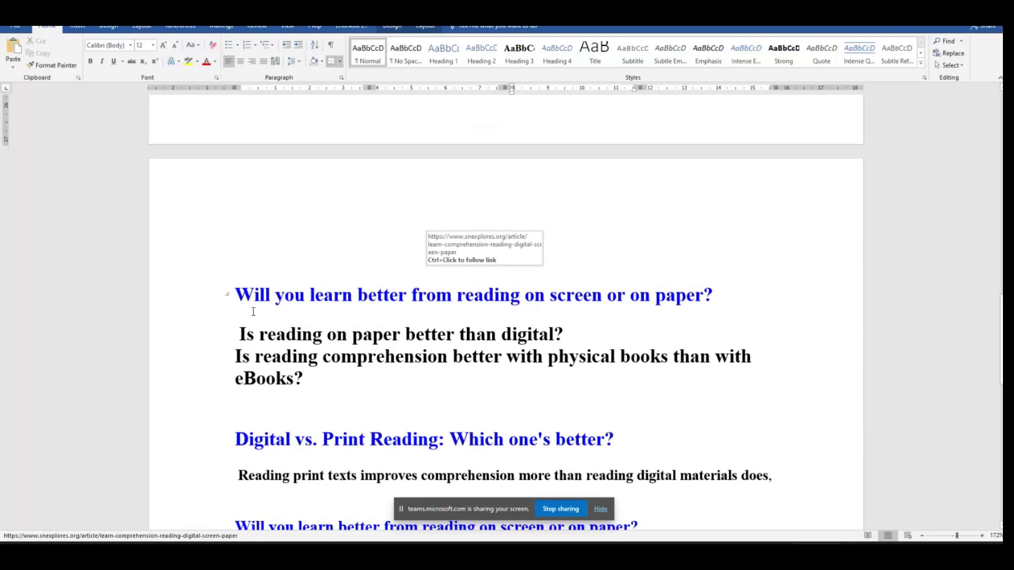
pyautogui.scroll(8, 303, 317)
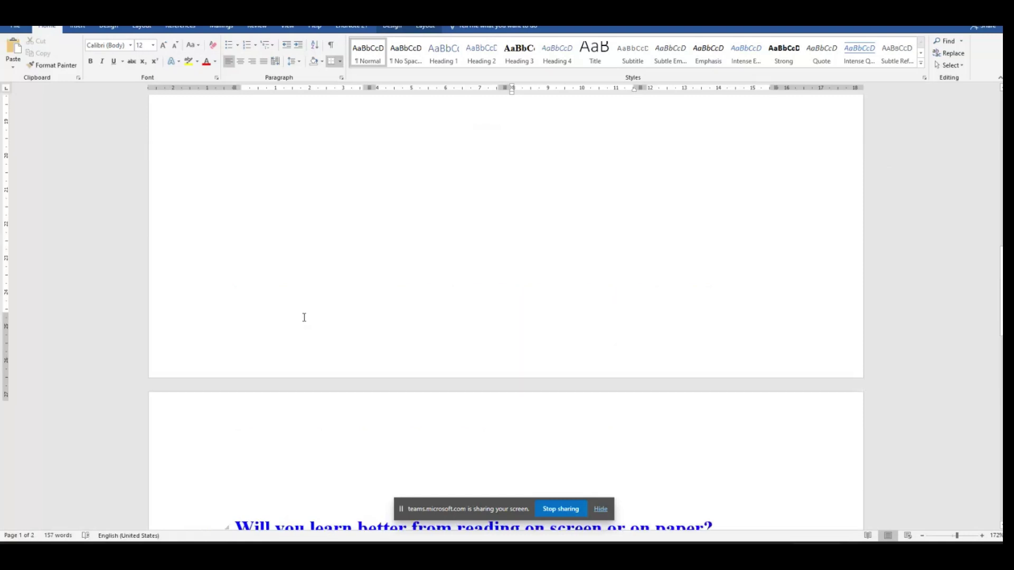
pyautogui.scroll(6, 472, 331)
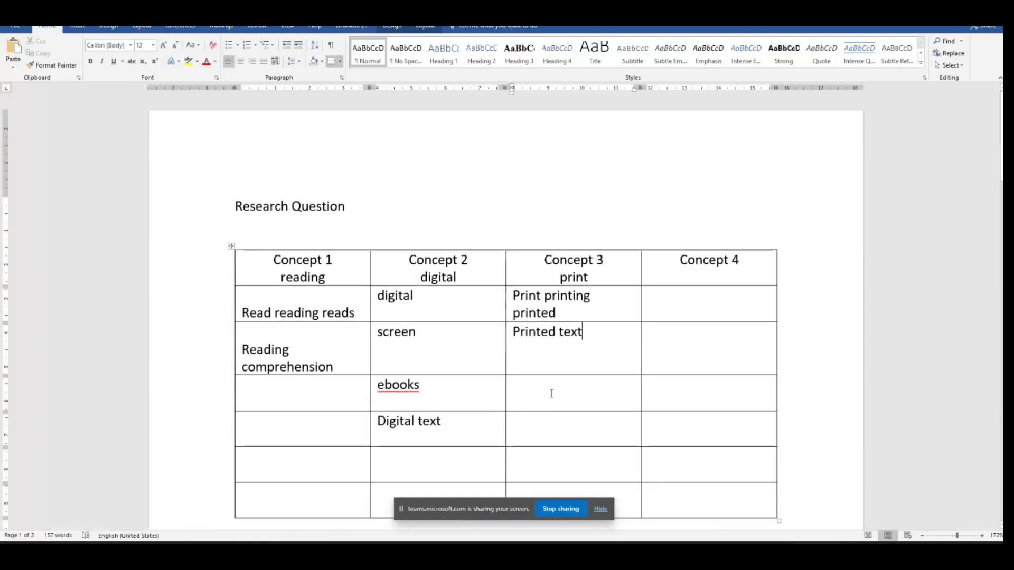
pyautogui.click(551, 393)
pyautogui.write('pa')
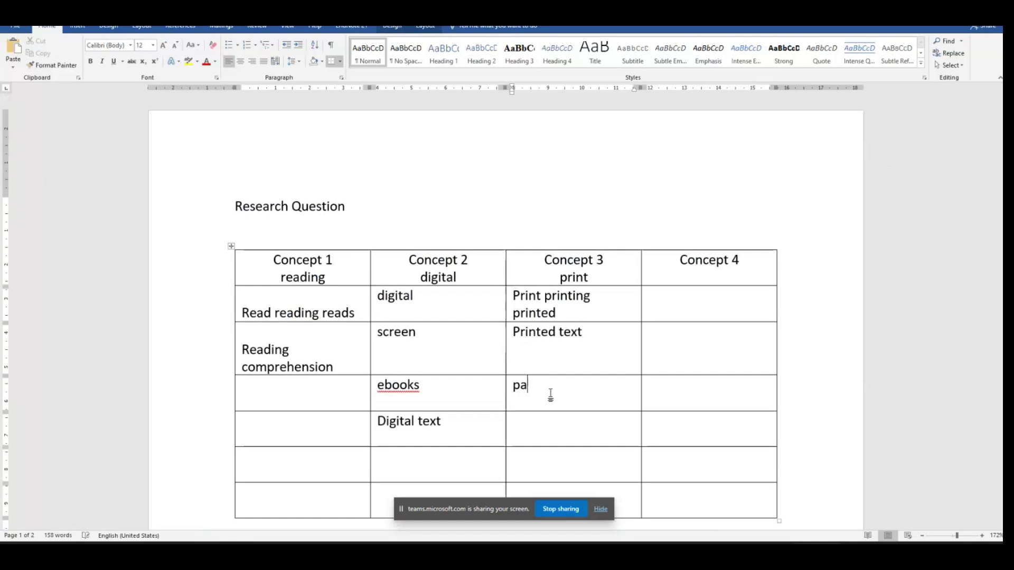
pyautogui.write('per')
# Check the page 2 questions for another print term and enter "Physical book" in the Concept 3 column's fourth row below the header
pyautogui.scroll(-15, 557, 396)
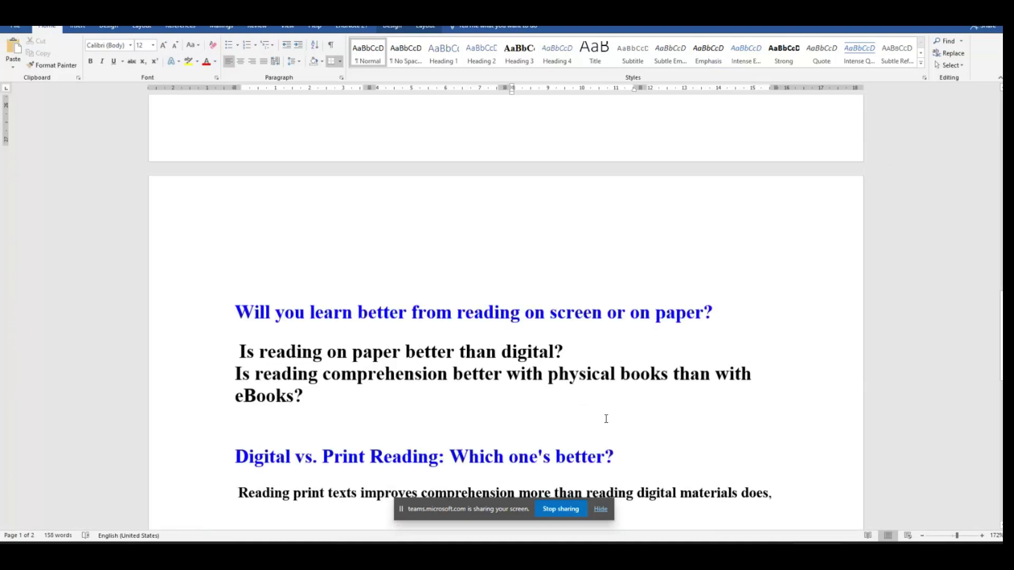
pyautogui.scroll(-1, 606, 418)
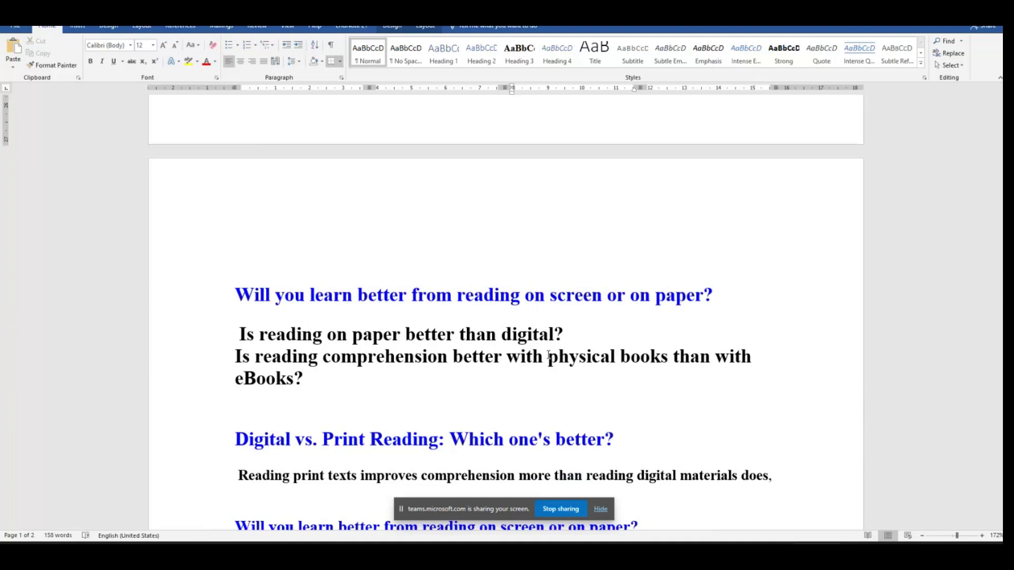
pyautogui.scroll(10, 565, 361)
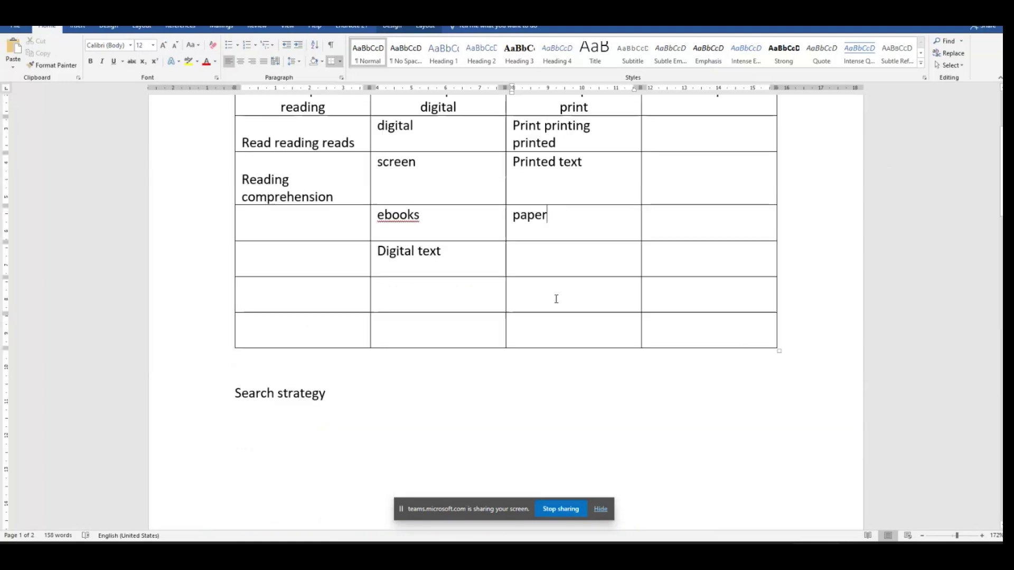
pyautogui.click(539, 256)
pyautogui.write('phys')
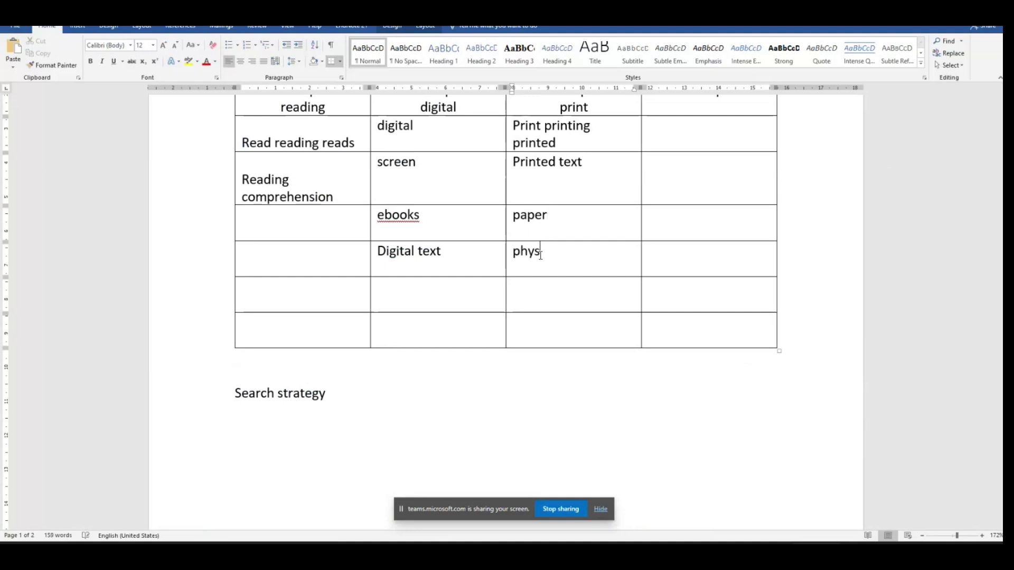
pyautogui.write('ical book')
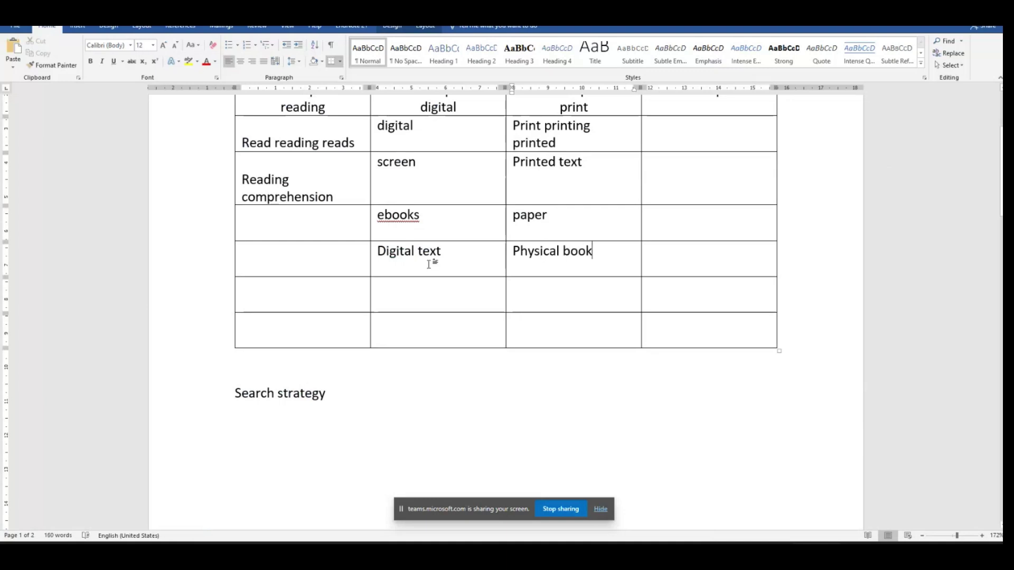
# Review the questions and titles on page 2 for any further terms to include in the concept table
pyautogui.scroll(-6, 646, 352)
pyautogui.scroll(-12, 647, 351)
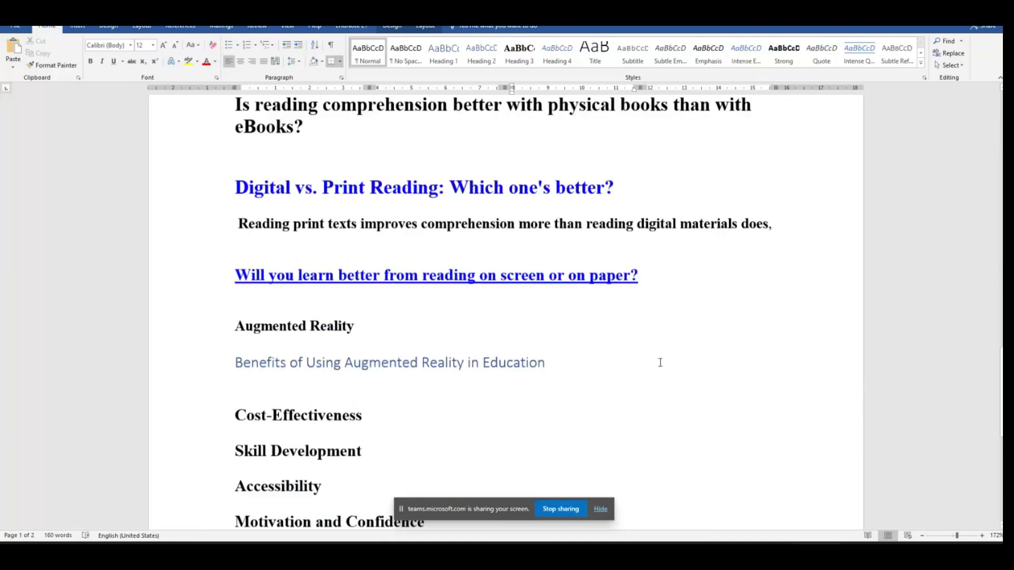
pyautogui.scroll(2, 656, 362)
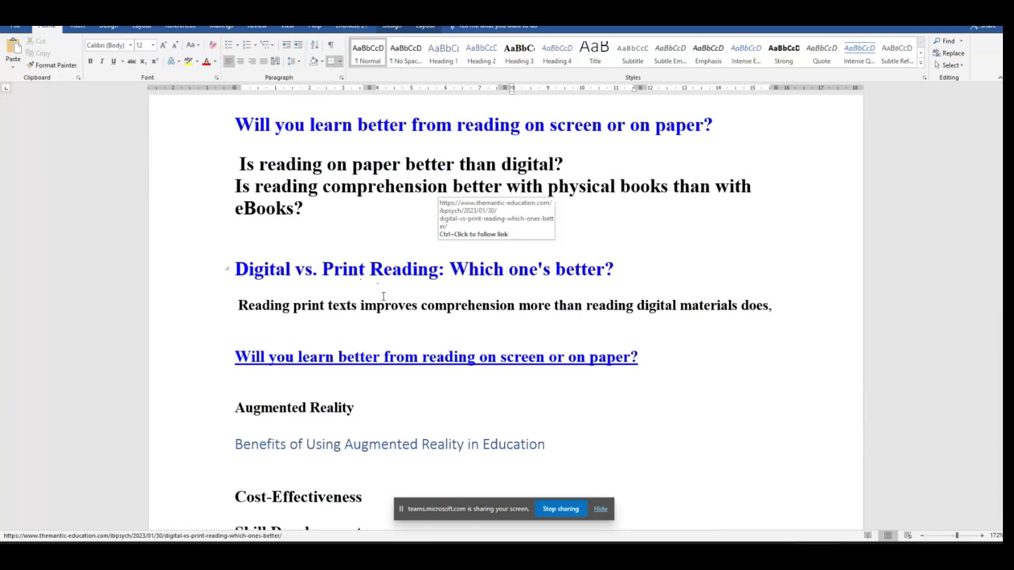
pyautogui.scroll(7, 386, 301)
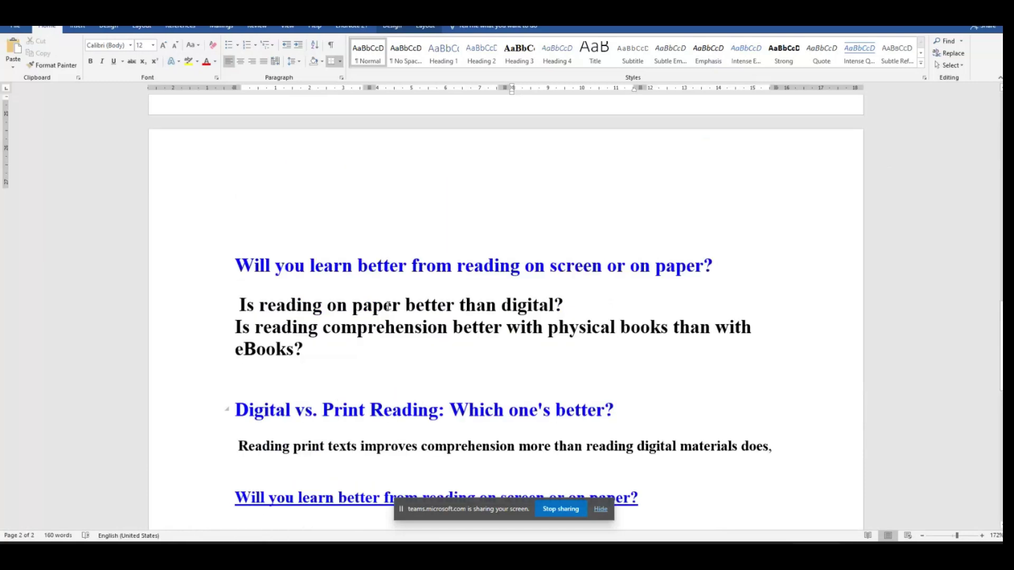
pyautogui.scroll(10, 393, 312)
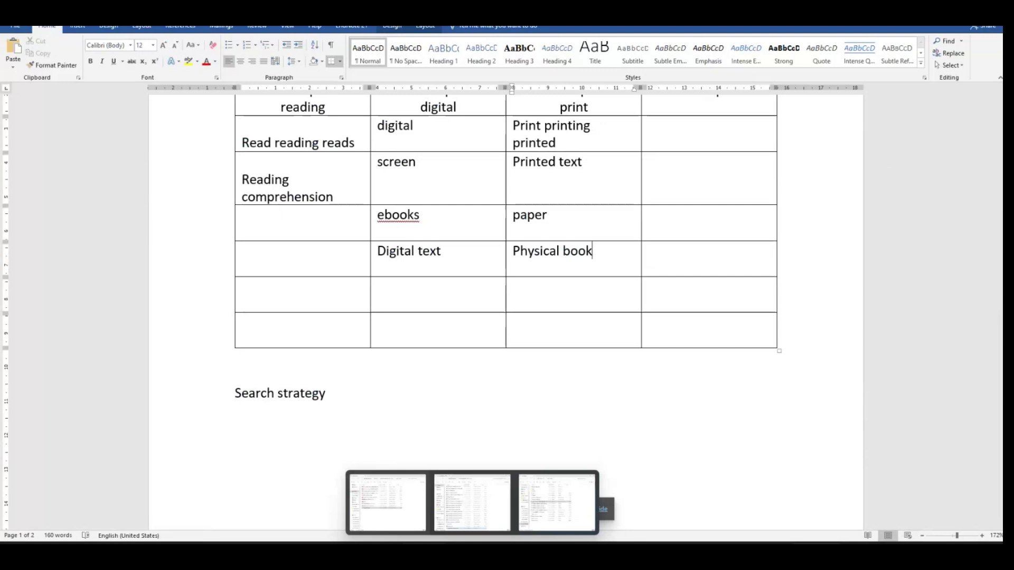
# Switch to File Explorer, open "Research Question with terms" from the Open Access folder, and examine its melamine concept table
pyautogui.click(378, 499)
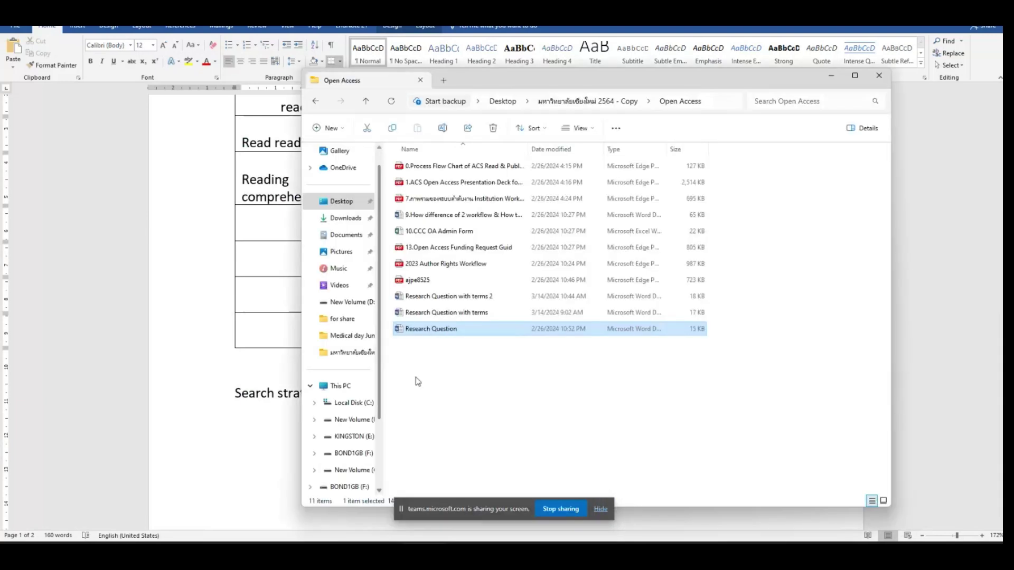
pyautogui.doubleClick(429, 314)
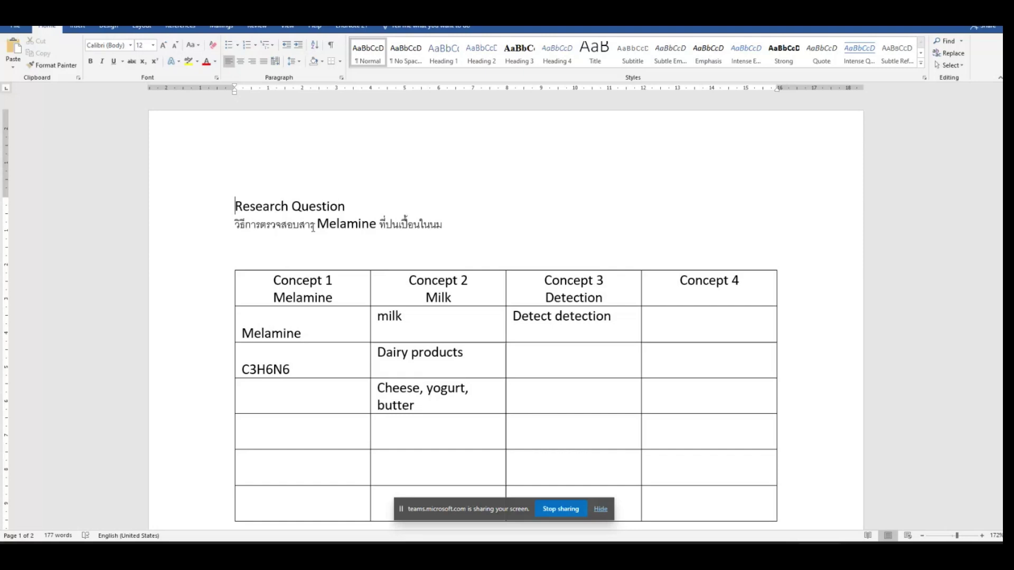
pyautogui.scroll(-2, 252, 181)
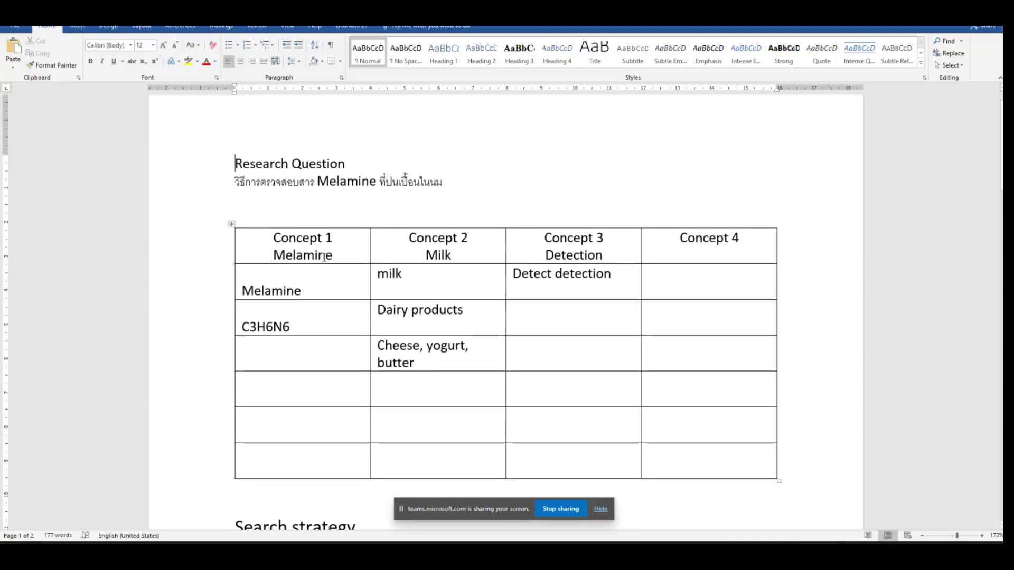
pyautogui.scroll(-2, 324, 252)
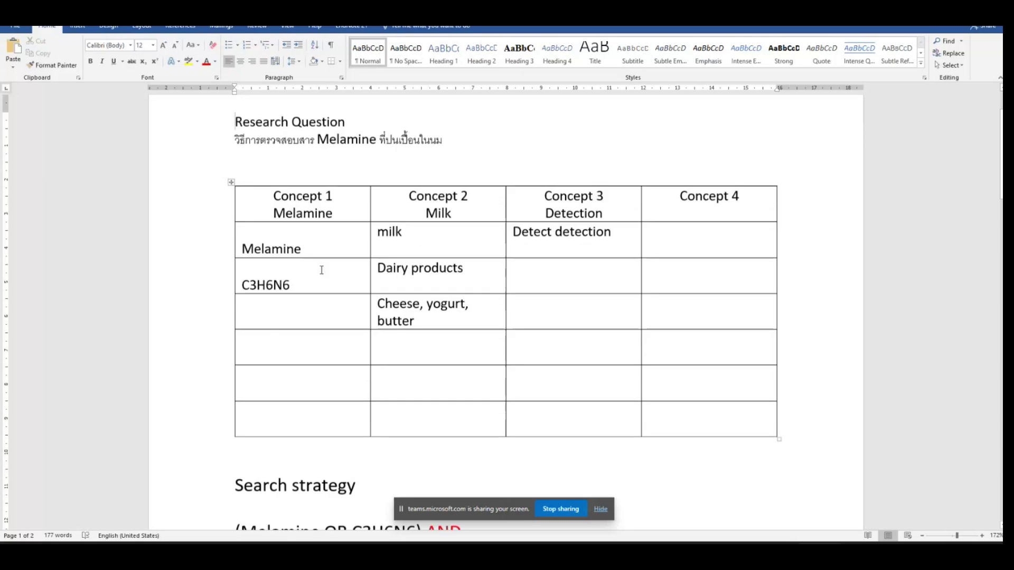
# Examine the Concept 1 search terms in the melamine table, including the chemical formula
pyautogui.moveTo(245, 248); pyautogui.dragTo(283, 248)
pyautogui.click(299, 284)
pyautogui.moveTo(299, 284); pyautogui.dragTo(247, 287)
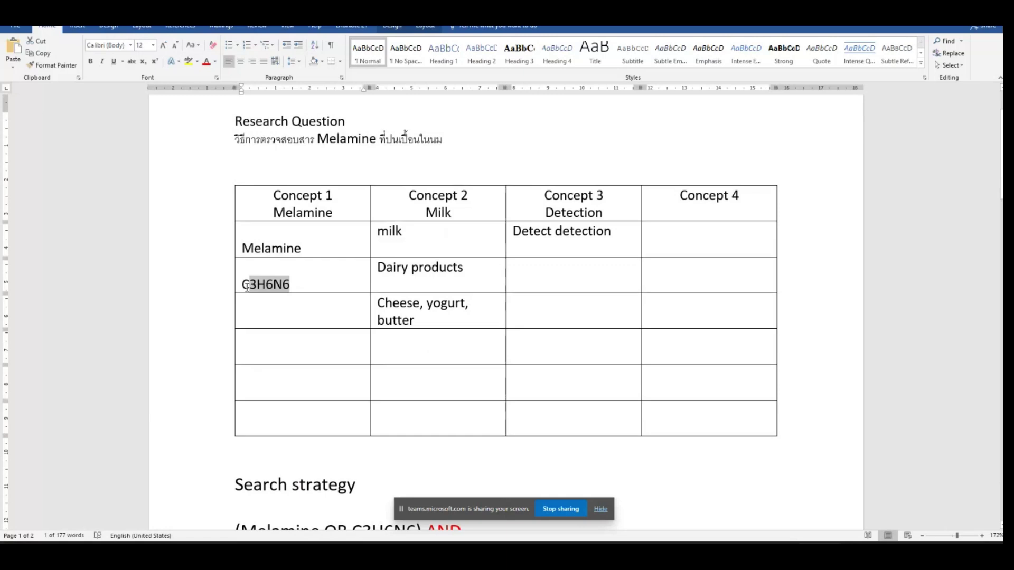
pyautogui.moveTo(247, 286); pyautogui.dragTo(247, 287)
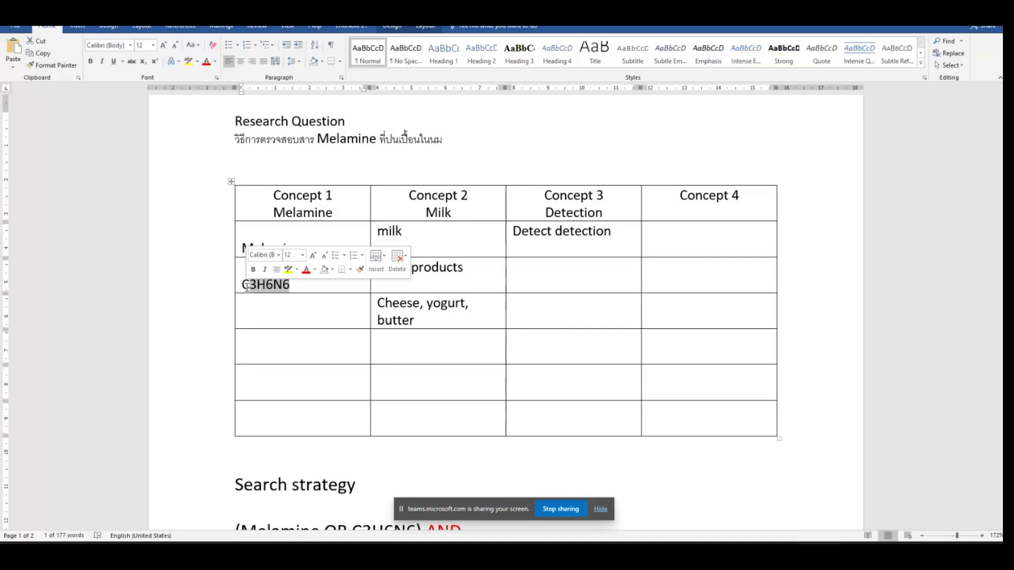
pyautogui.click(278, 289)
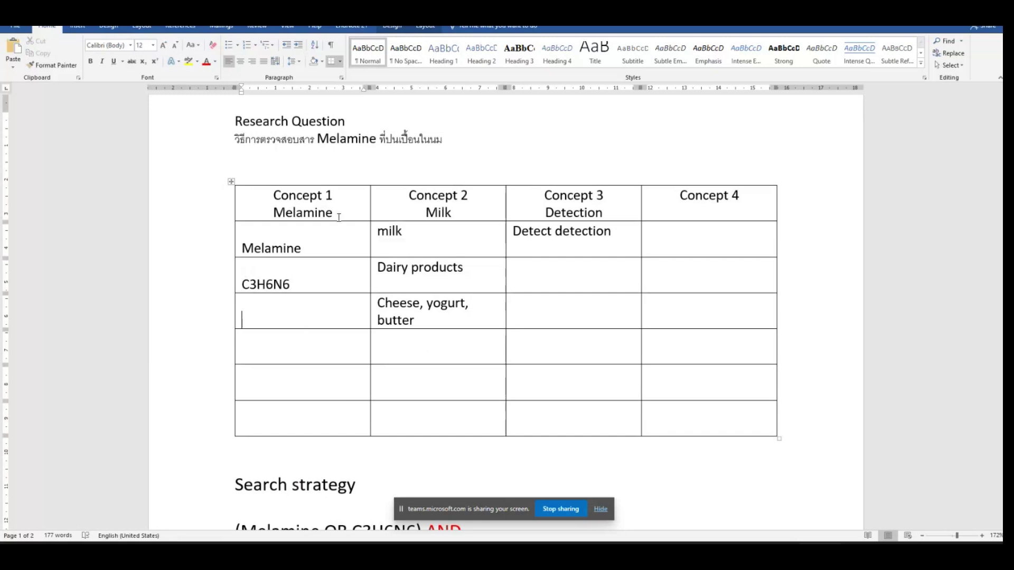
# Add ", milk powder" after "butter" in the Concept 2 cell that lists cheese and yogurt
pyautogui.click(437, 322)
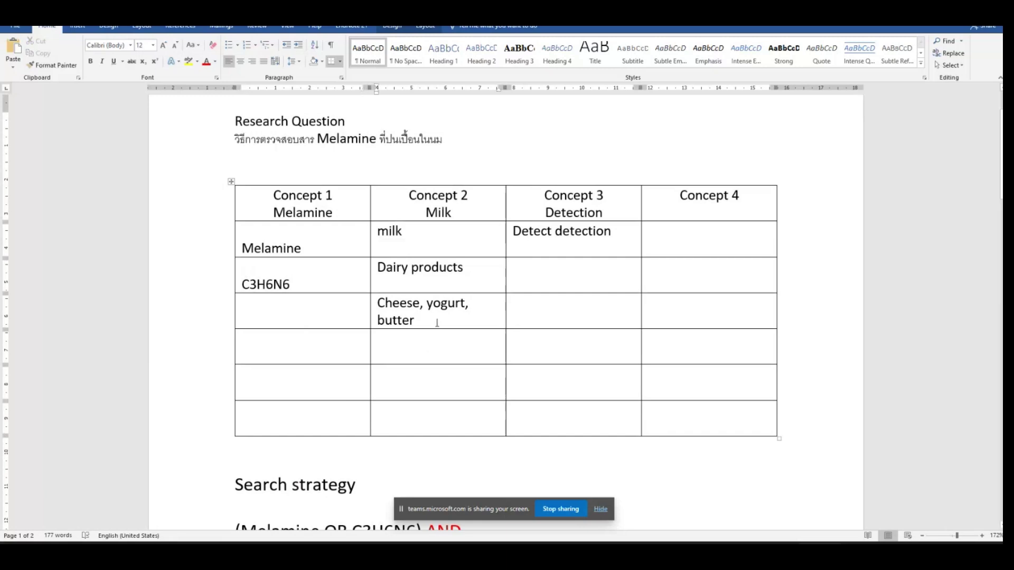
pyautogui.write(', ')
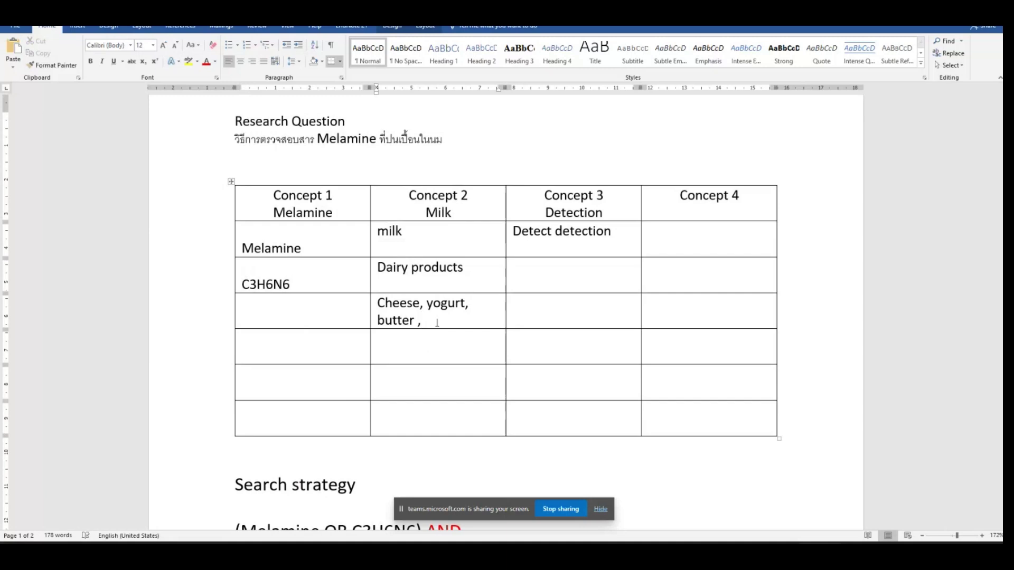
pyautogui.write('milk powder')
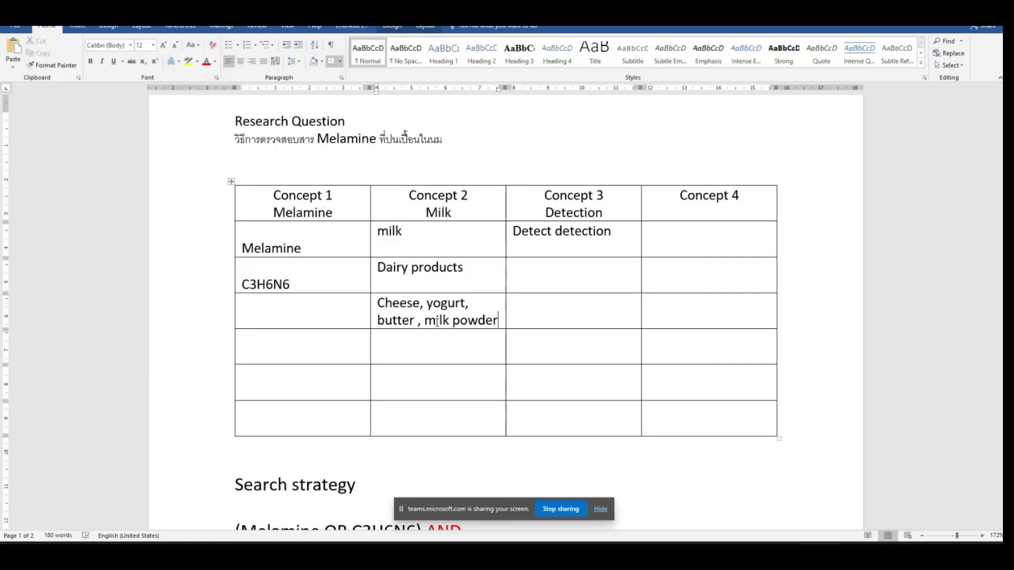
# Switch to the PowerPoint presentation and start the slide show from the "Creating a search statement" slide
pyautogui.click(638, 554)
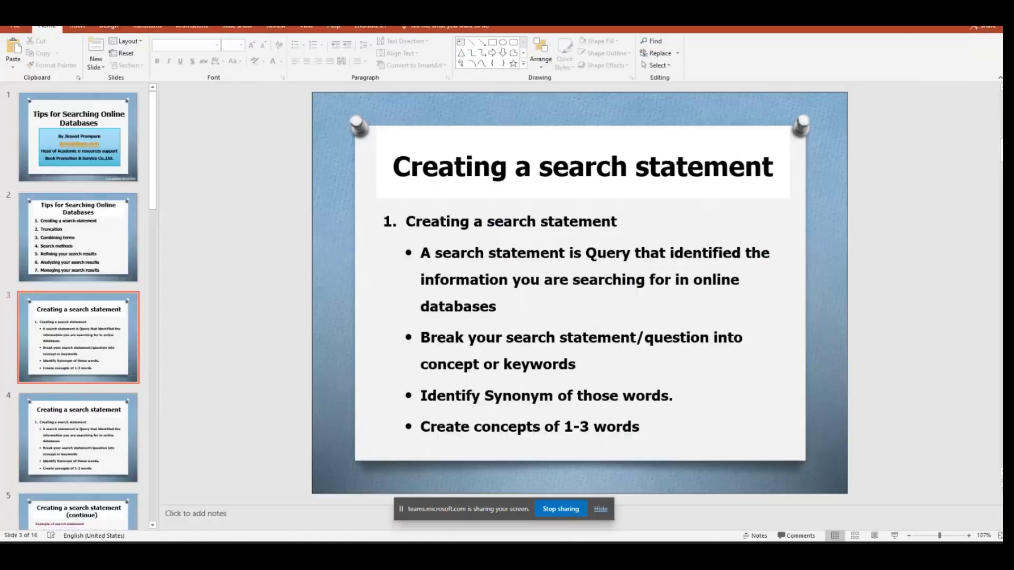
pyautogui.click(894, 535)
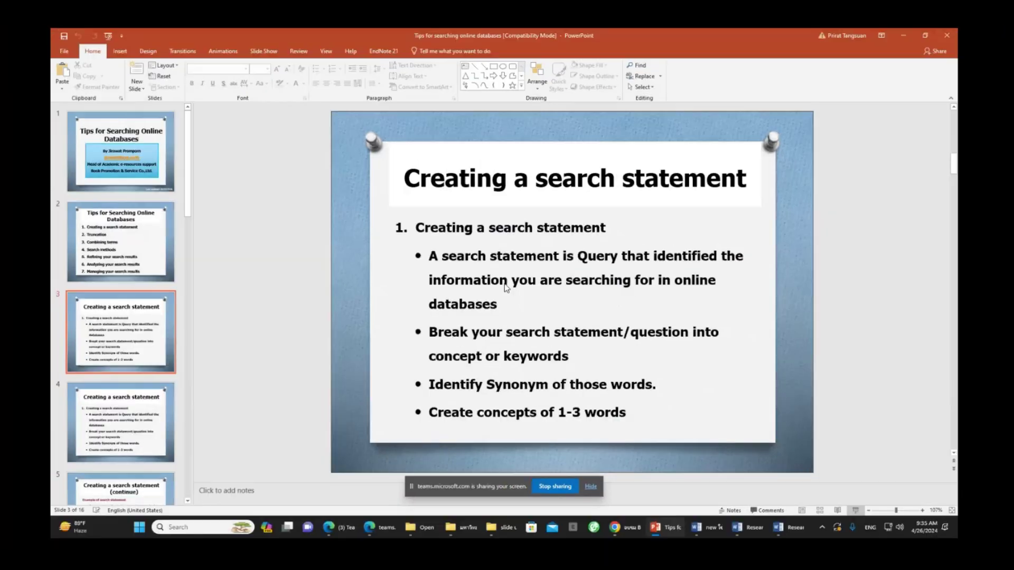
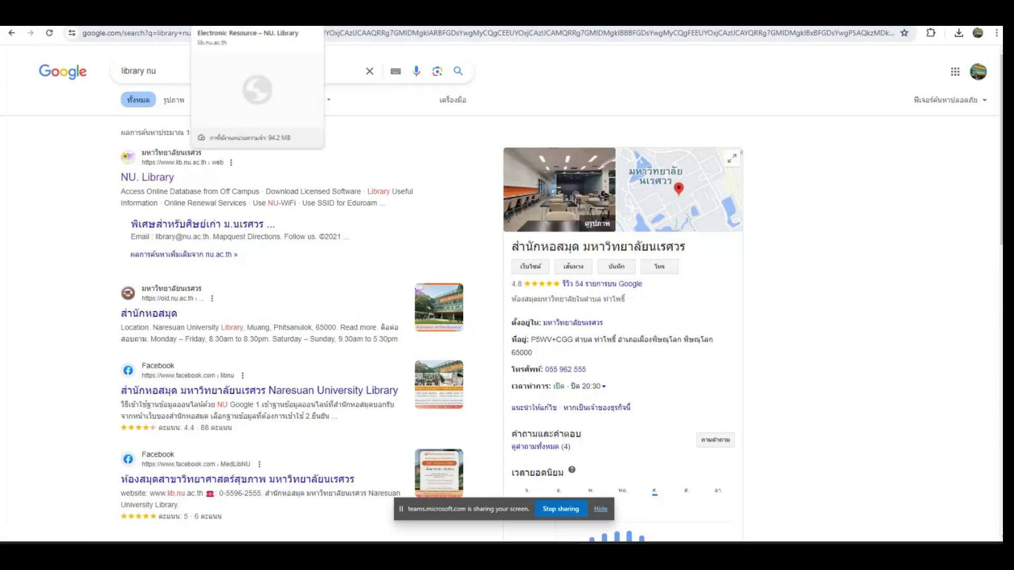
# Switch to the NU Library website in Chrome and open the All Electronic Resource page from its home page
pyautogui.click(248, 16)
pyautogui.scroll(5, 298, 204)
pyautogui.scroll(5, 299, 204)
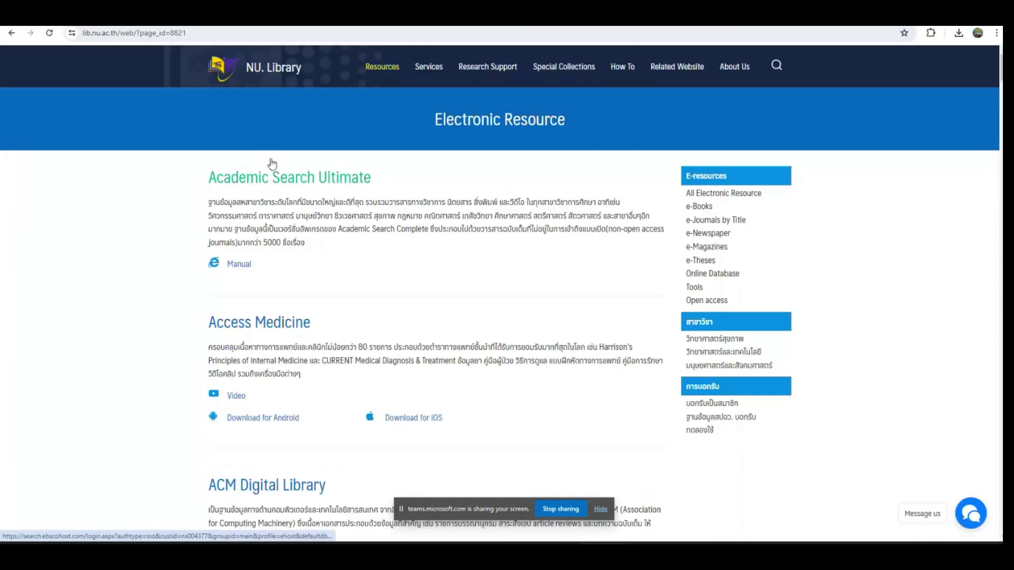
pyautogui.click(271, 68)
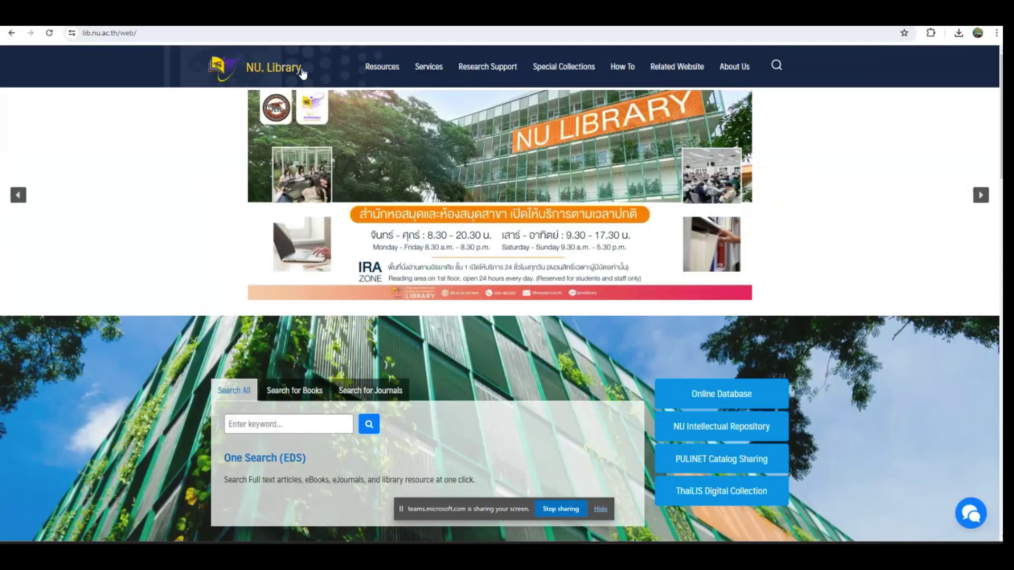
pyautogui.moveTo(365, 48)
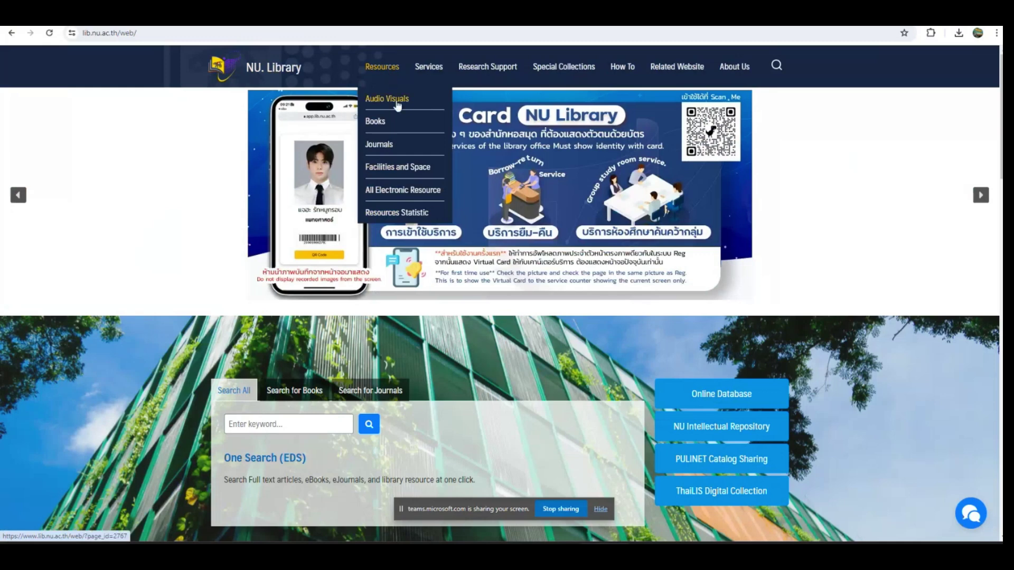
pyautogui.moveTo(396, 191)
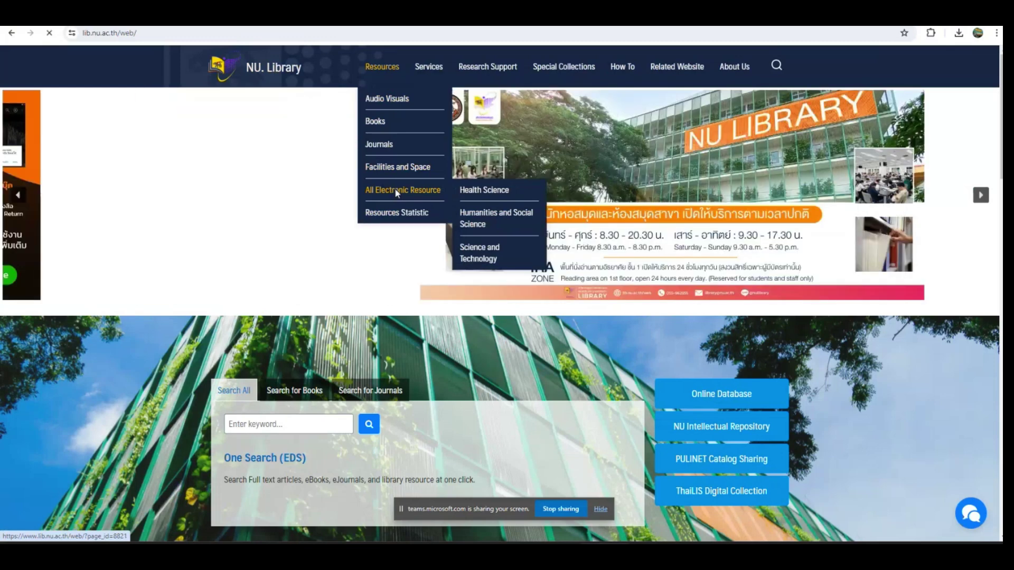
pyautogui.click(396, 192)
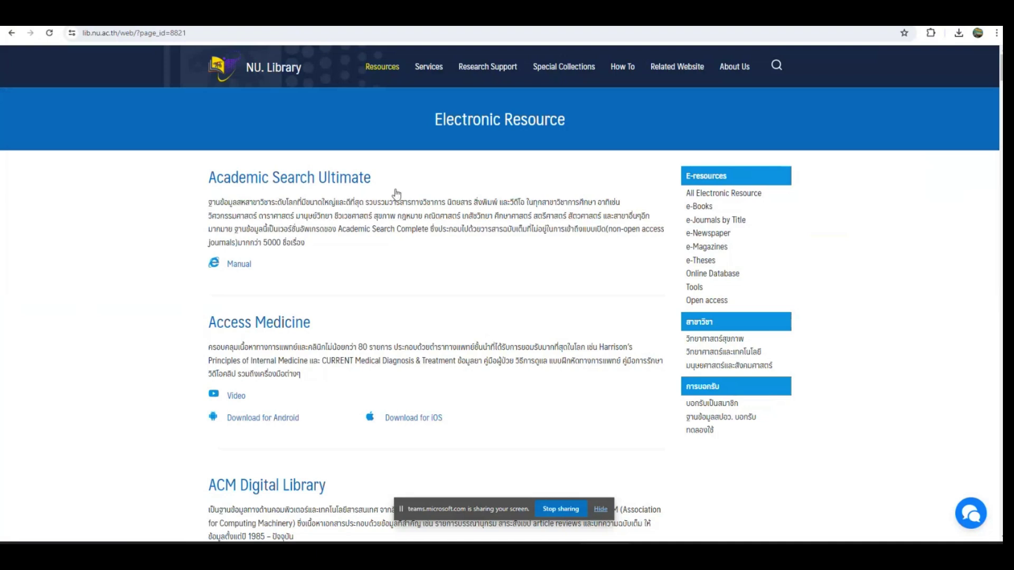
# Find Scopus in the alphabetical list of electronic resources and open the database
pyautogui.scroll(-6, 396, 193)
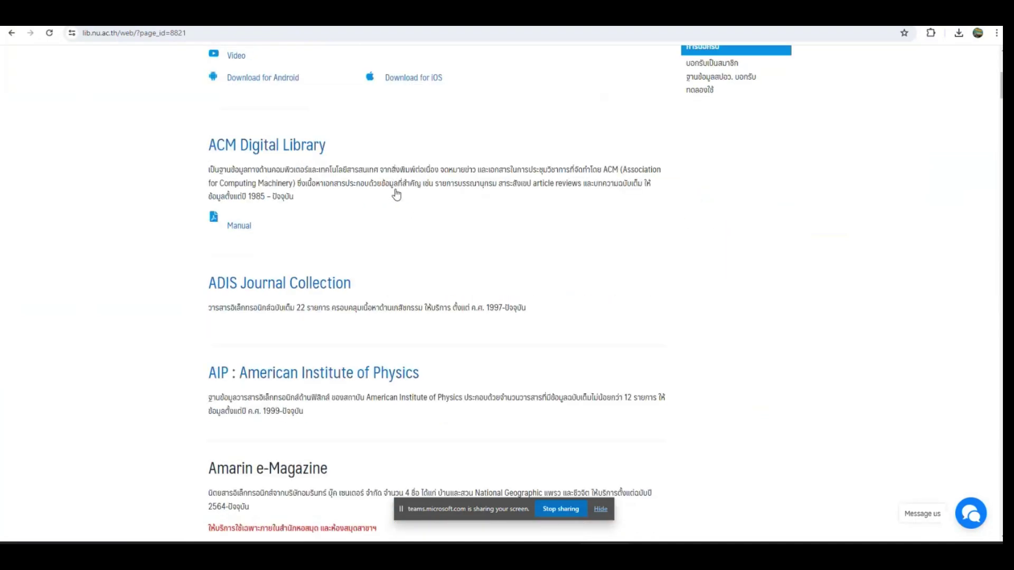
pyautogui.scroll(-1, 396, 195)
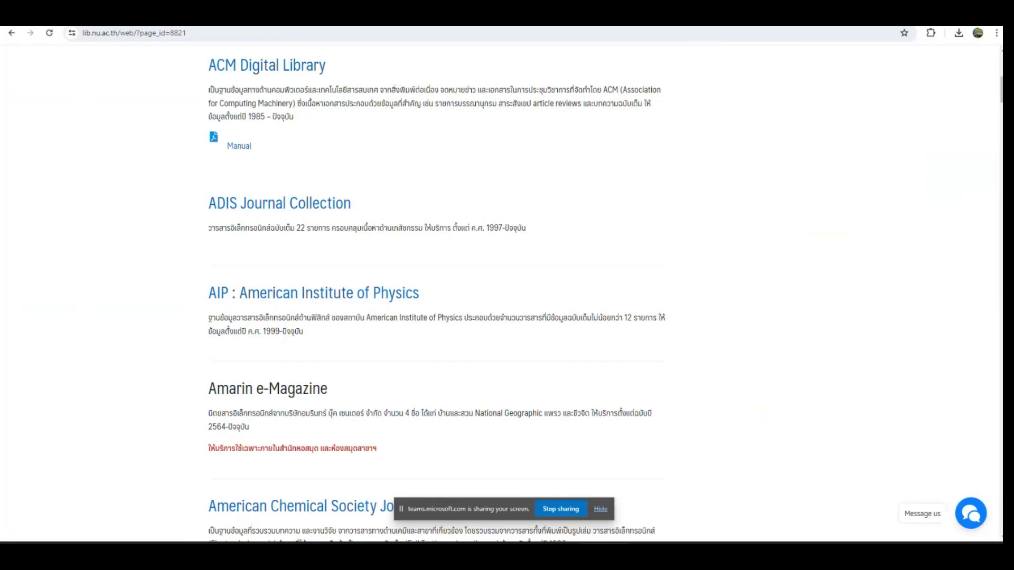
pyautogui.moveTo(1000, 88); pyautogui.dragTo(997, 443)
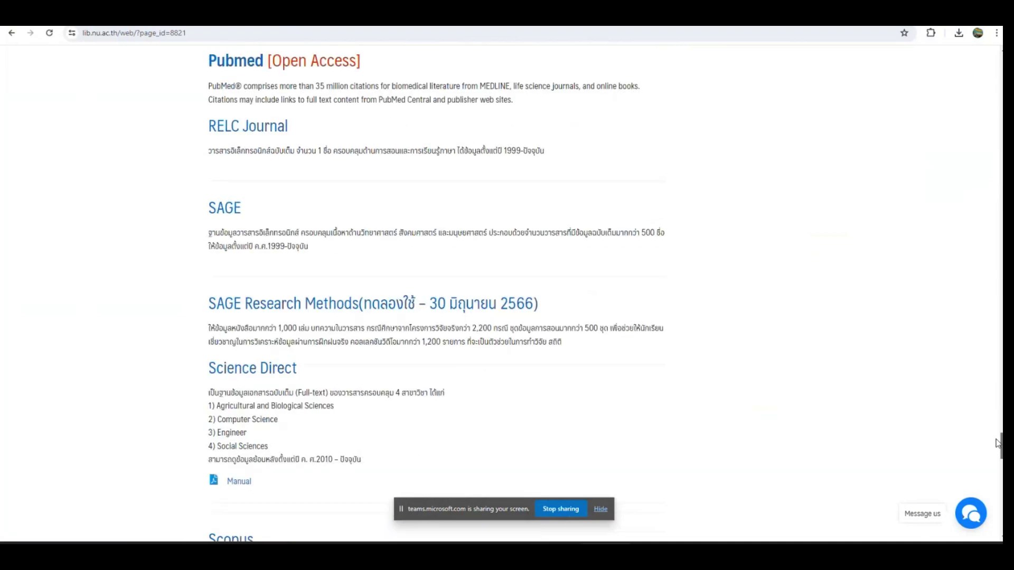
pyautogui.scroll(-1, 501, 449)
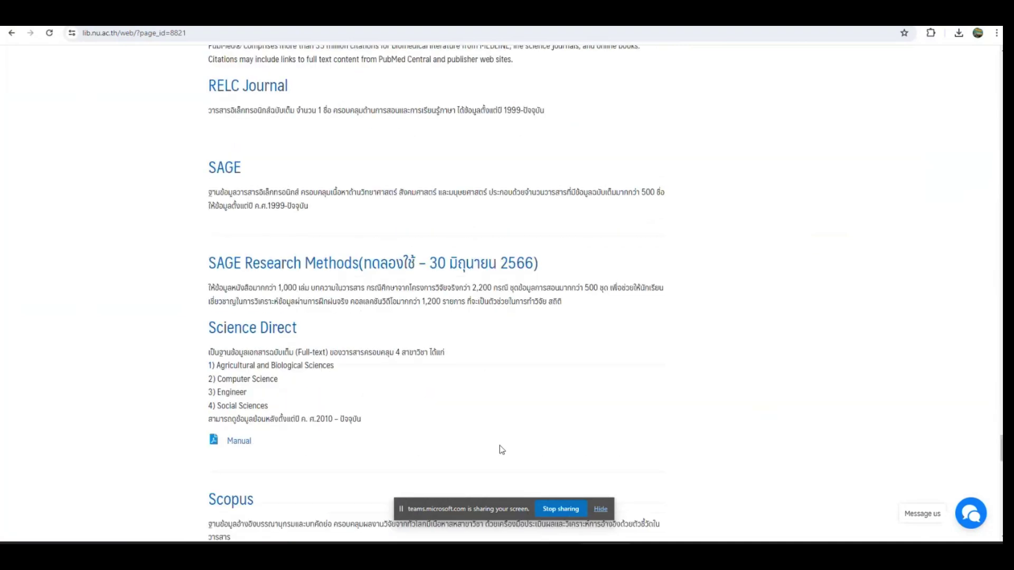
pyautogui.scroll(-4, 501, 450)
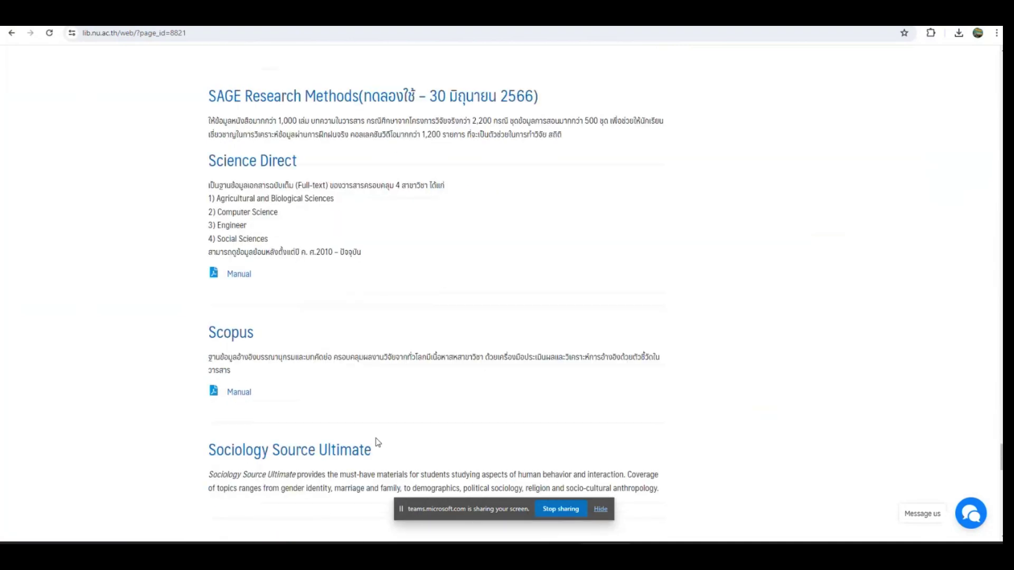
pyautogui.click(220, 336)
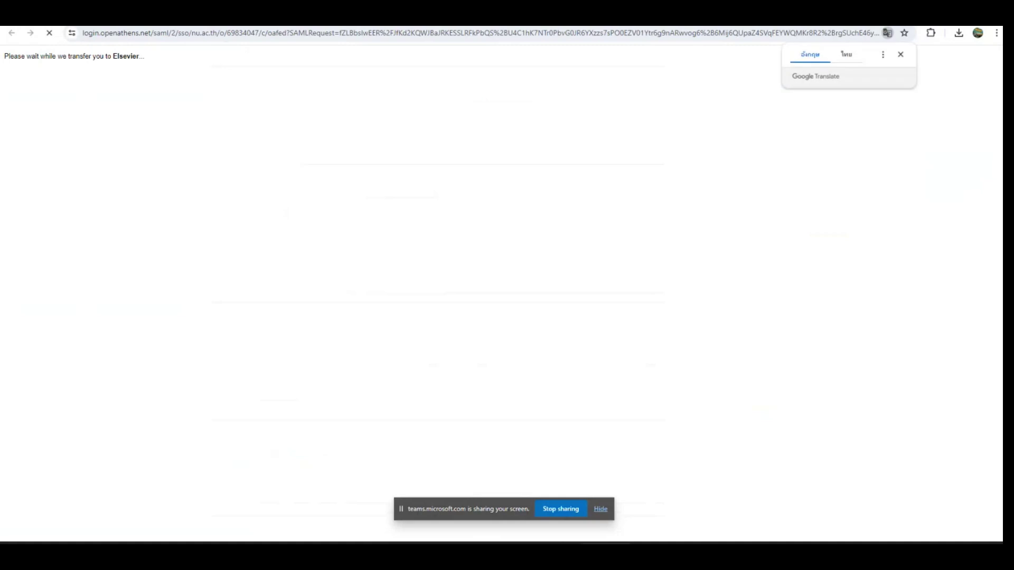
# Return to the library's Electronic Resource list and open the SpringerLink – Journal database
pyautogui.click(222, 16)
pyautogui.scroll(-4, 441, 283)
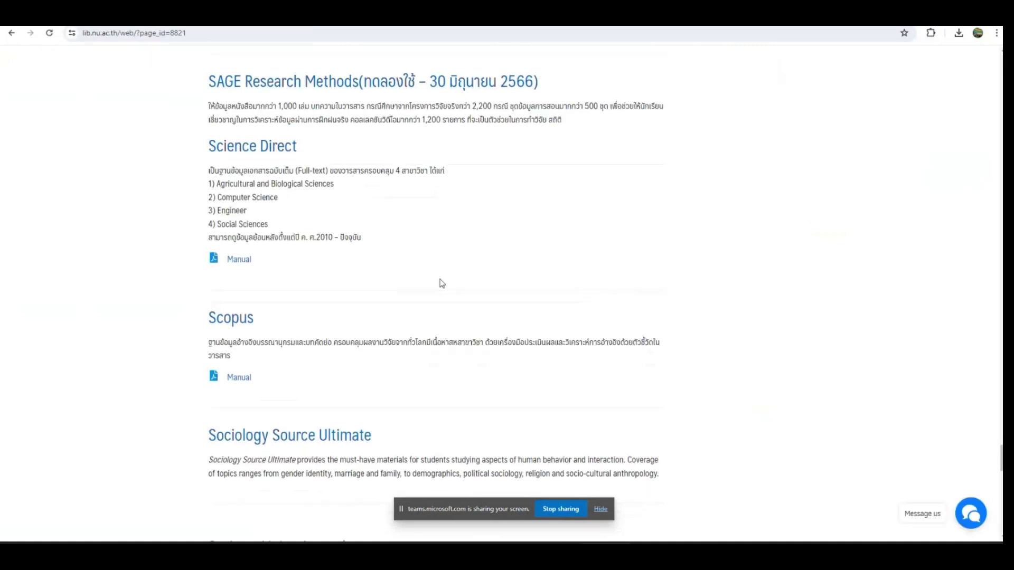
pyautogui.scroll(-1, 441, 283)
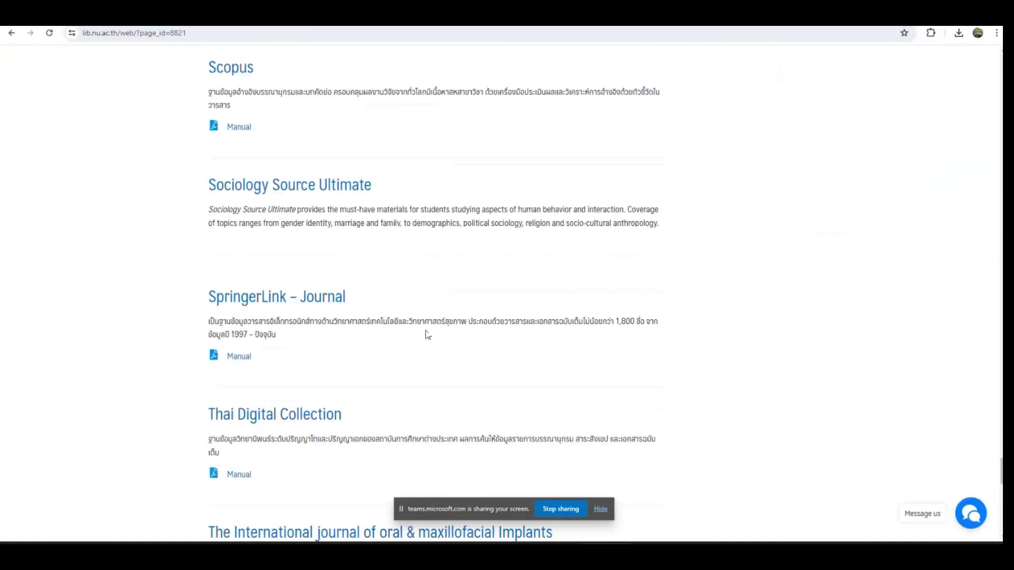
pyautogui.click(244, 300)
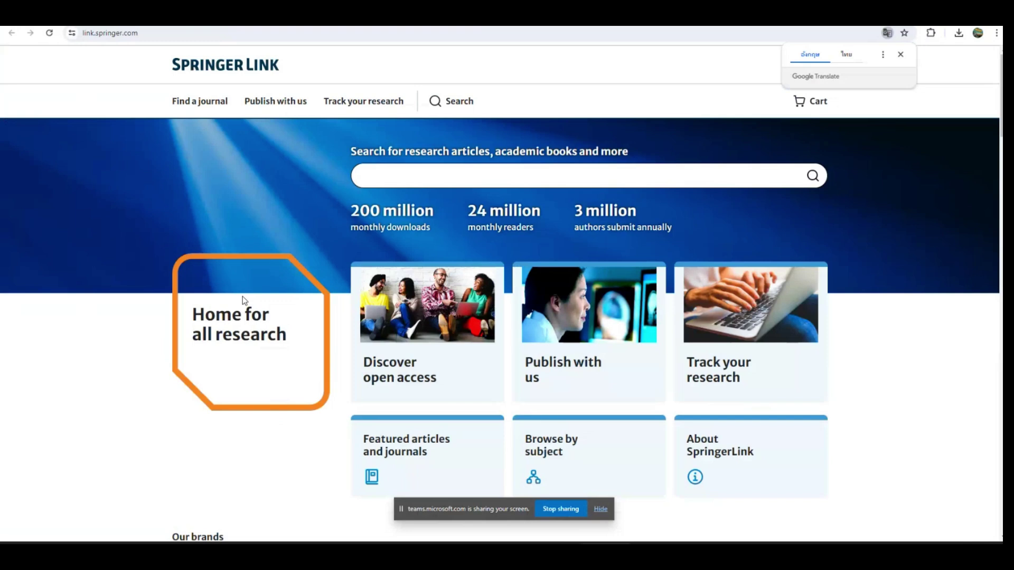
# Search SpringerLink for "thai" and look over the first results
pyautogui.click(379, 175)
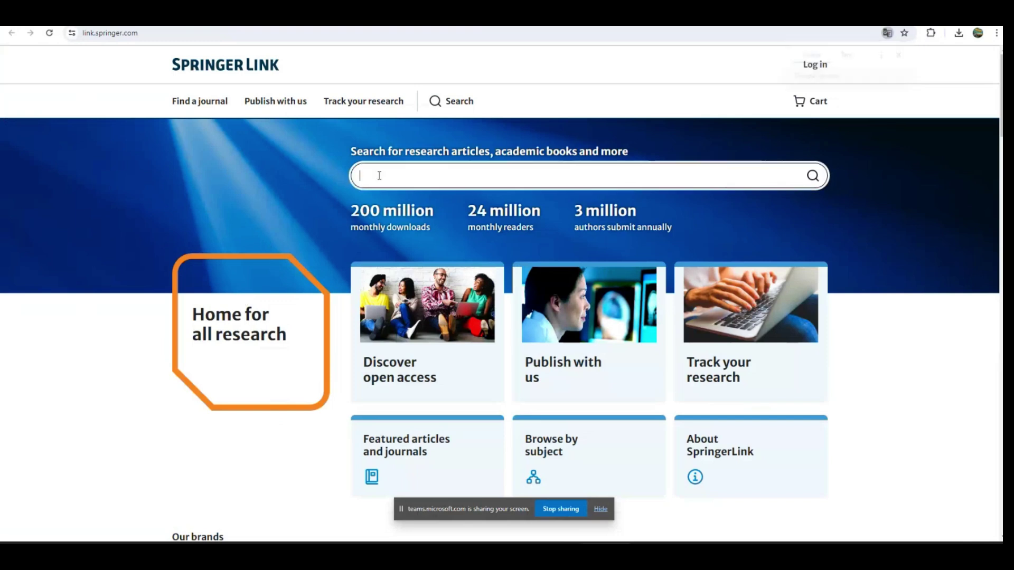
pyautogui.write('thai')
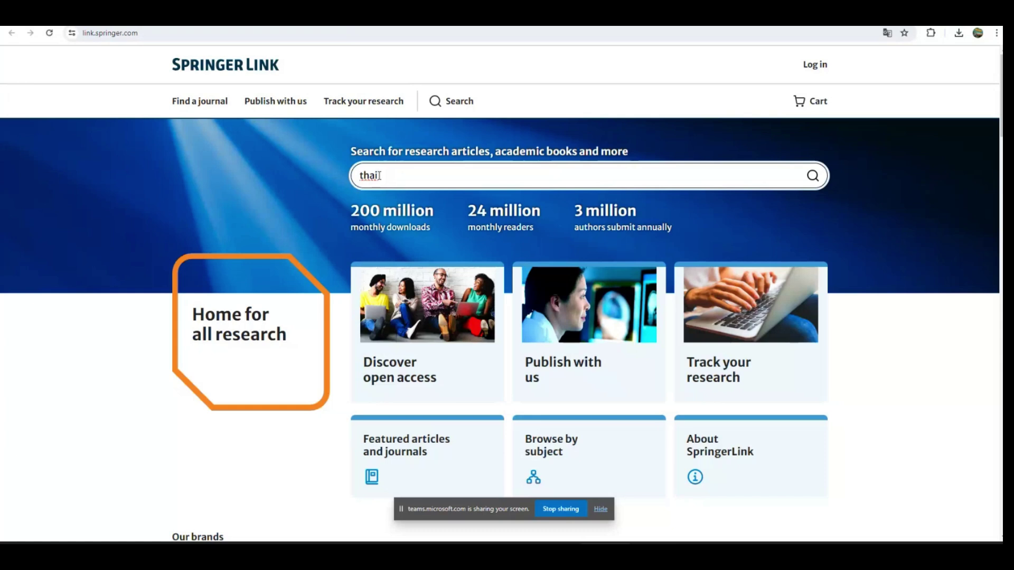
pyautogui.click(812, 176)
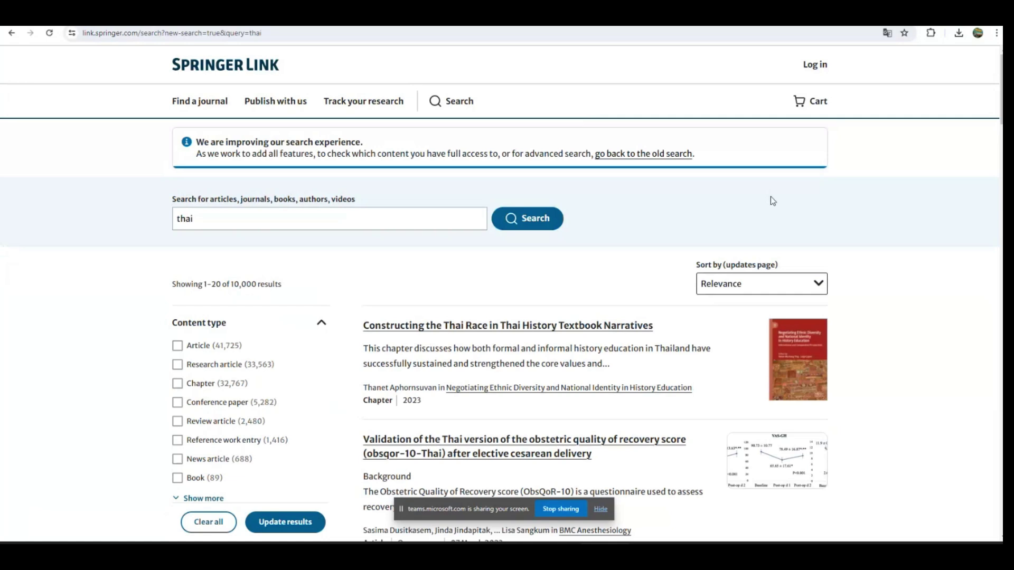
pyautogui.scroll(-1, 771, 197)
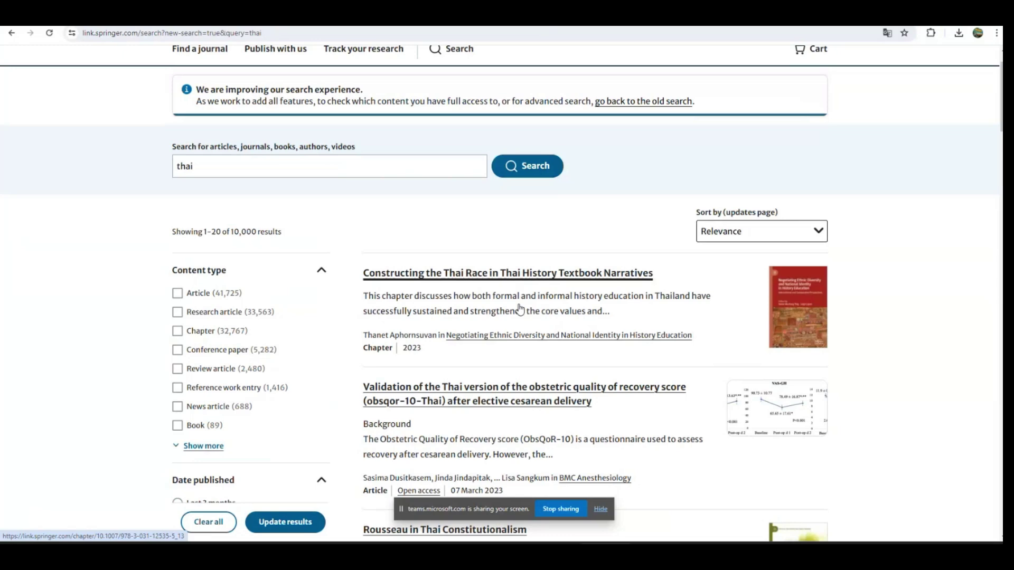
pyautogui.scroll(1, 520, 310)
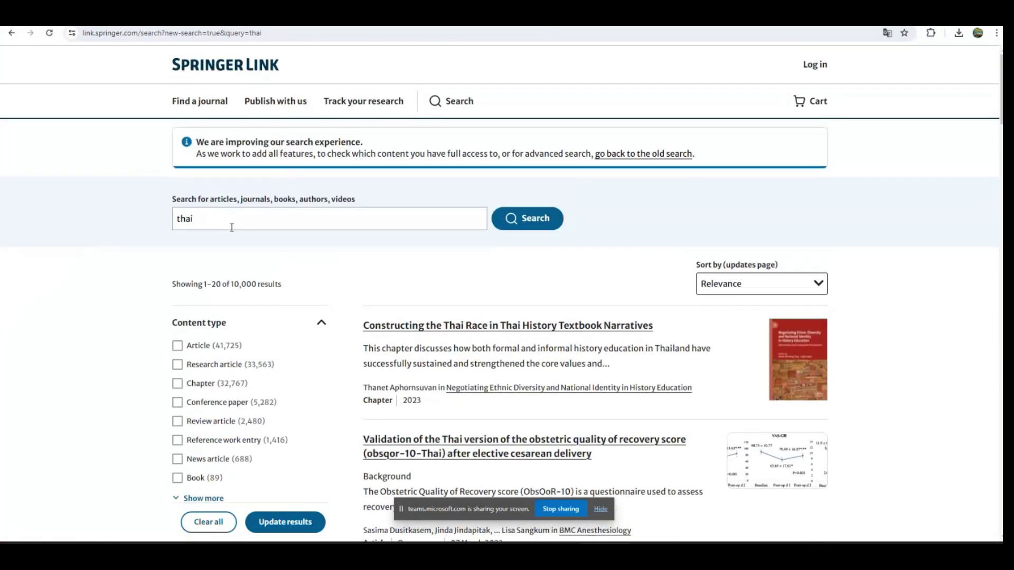
# Rerun the SpringerLink search with the truncated term "thai*" and replace the query with "chin*"
pyautogui.click(204, 218)
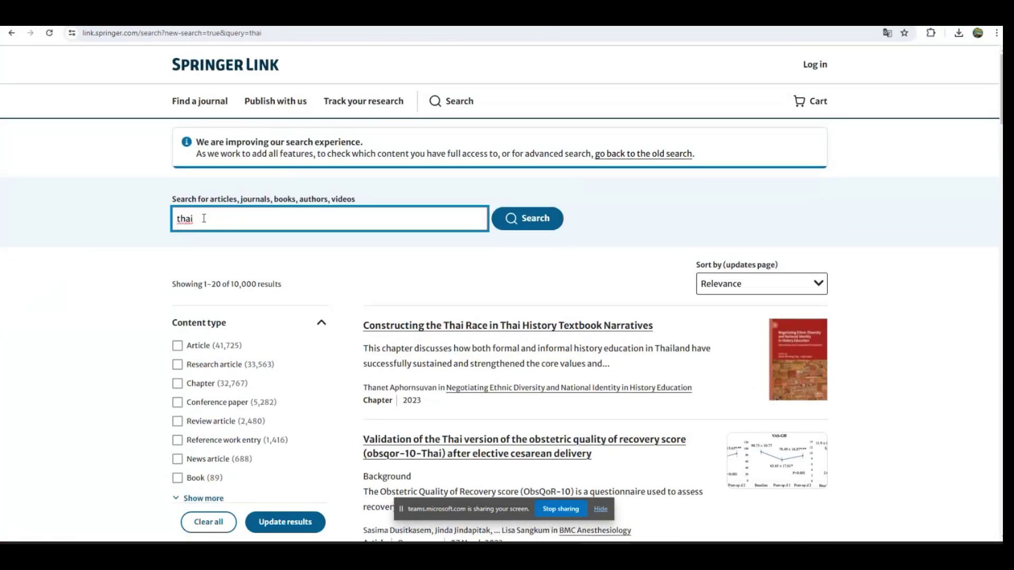
pyautogui.write('*')
pyautogui.click(520, 221)
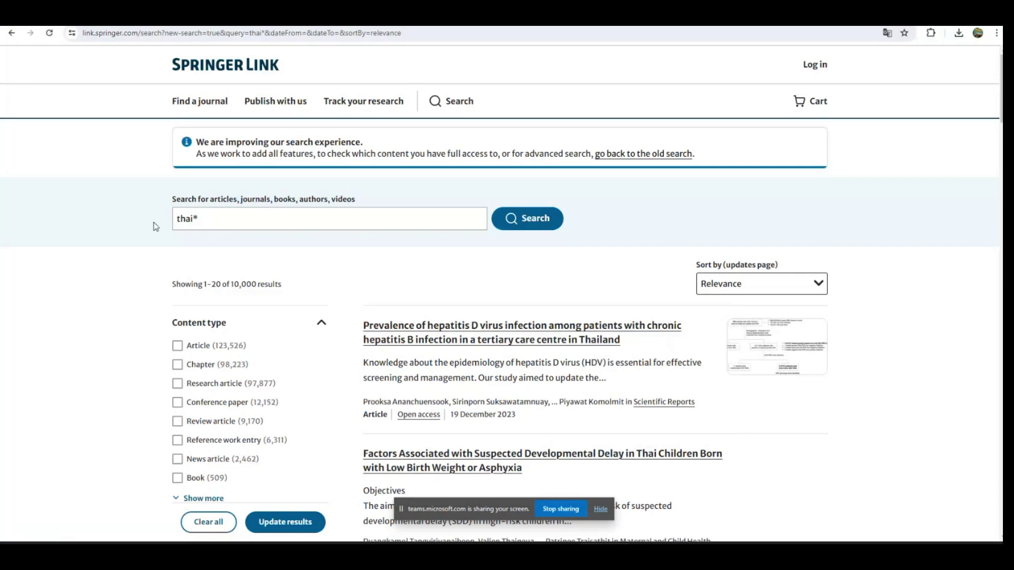
pyautogui.tripleClick(290, 214)
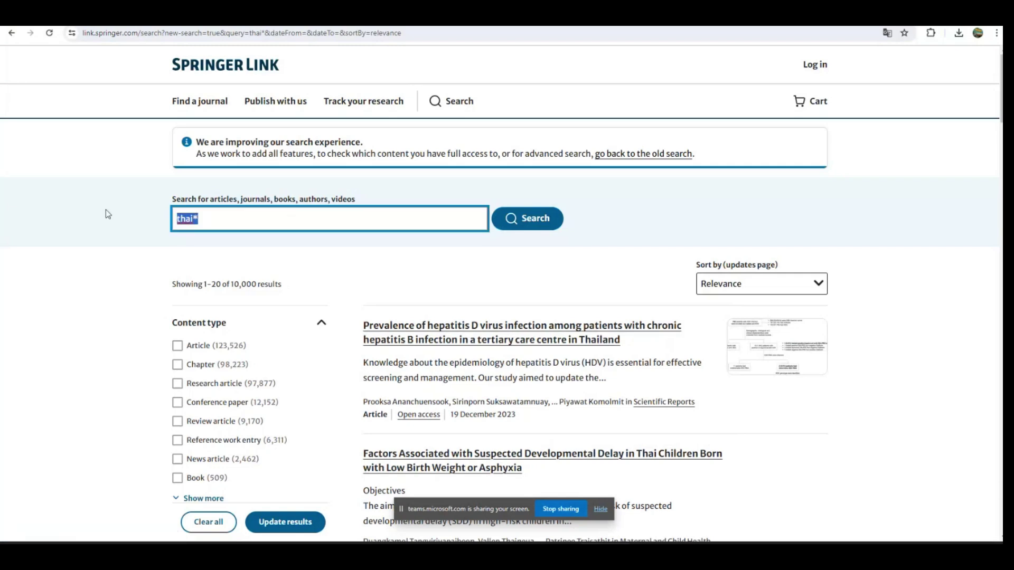
pyautogui.write('chin*')
# Switch to the Scopus tab and search article titles, abstracts and keywords for "thai"
pyautogui.hotkey('ctrl', 'Tab')
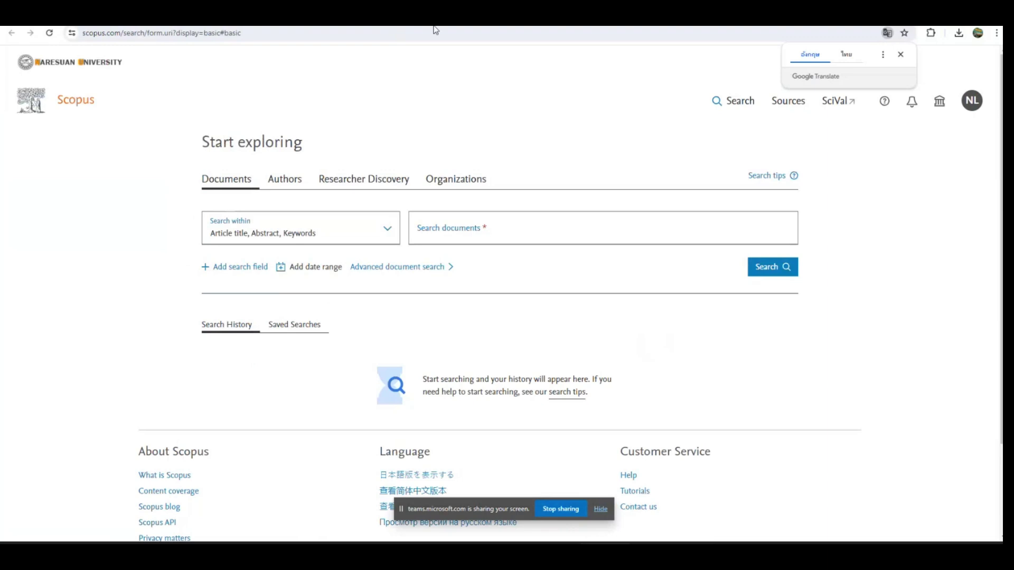
pyautogui.click(452, 236)
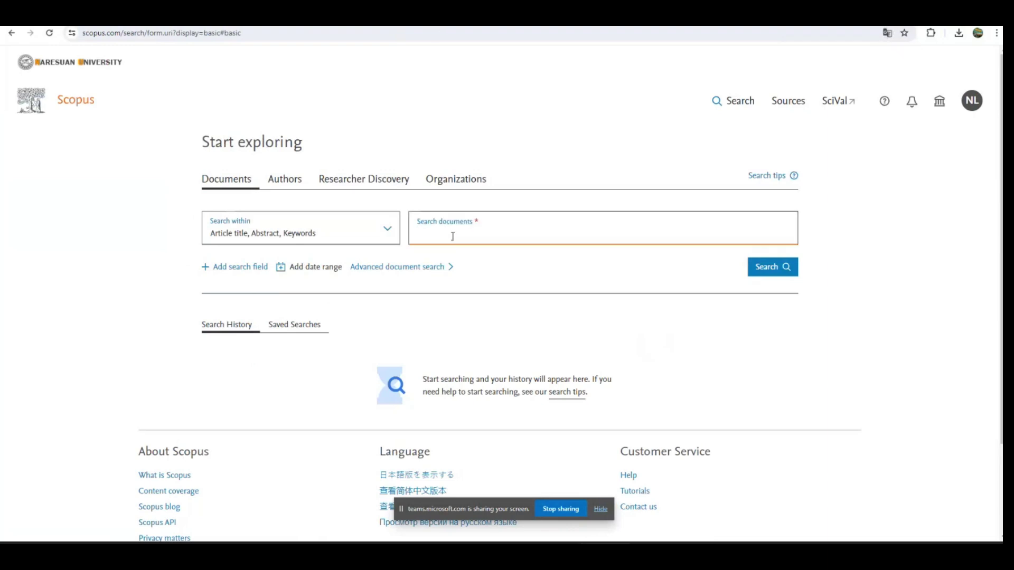
pyautogui.write('thai')
pyautogui.click(779, 272)
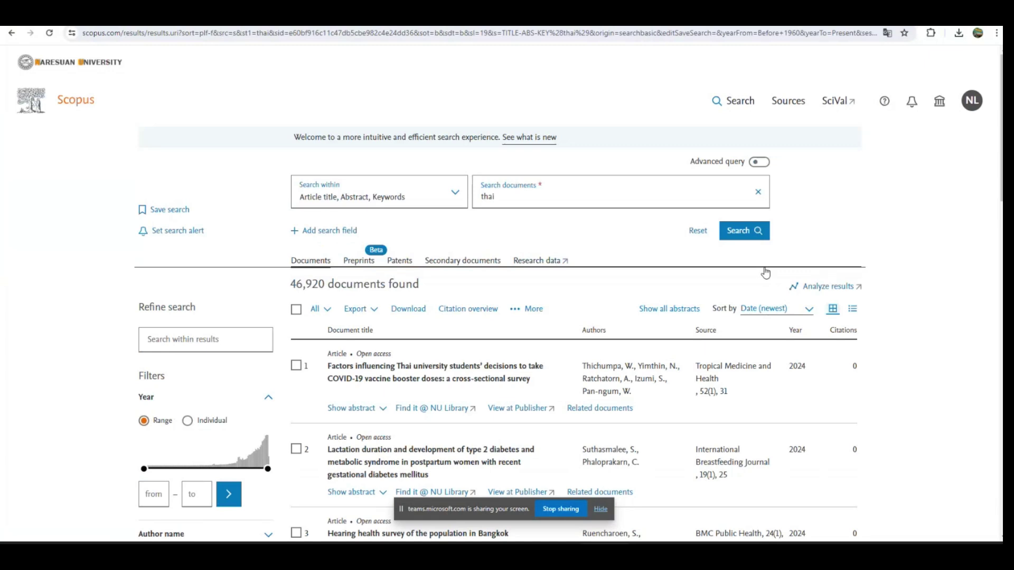
# Rerun the Scopus title, abstract and keyword search with the truncated term "thai*"
pyautogui.click(511, 198)
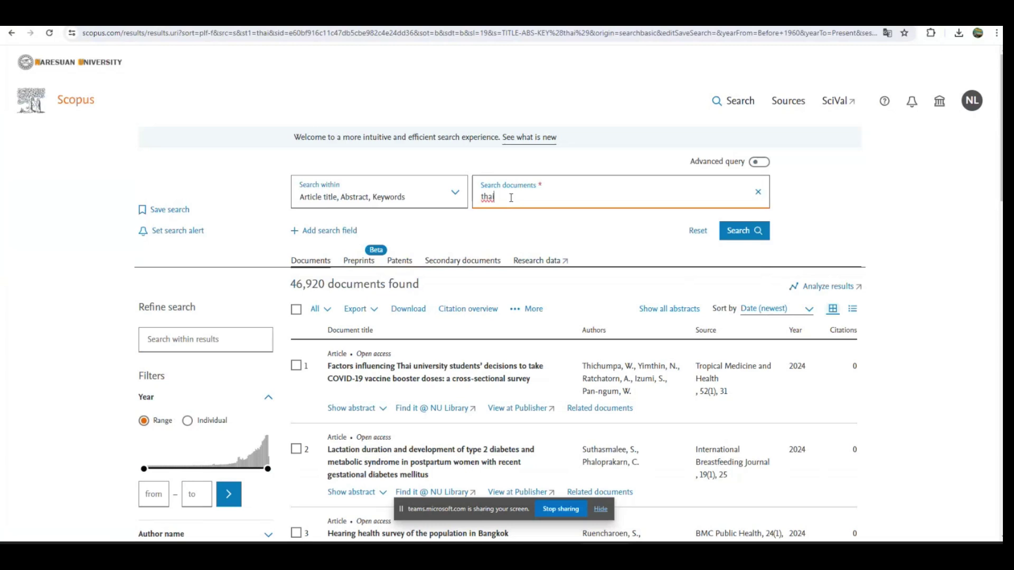
pyautogui.write('*')
pyautogui.click(741, 233)
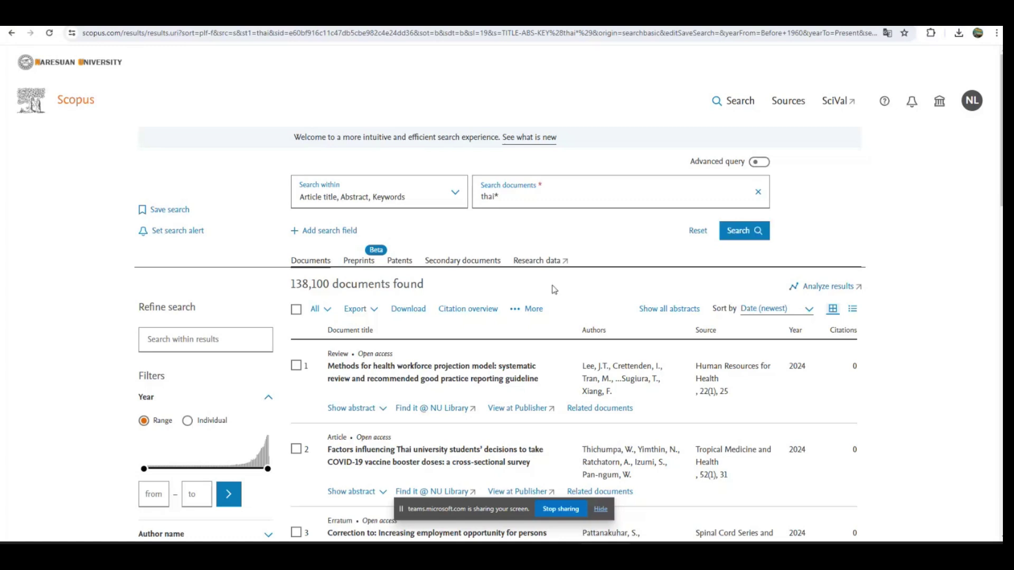
# Switch to the Word document with the concept table and review the terms down to the "Search strategy" heading
pyautogui.click(711, 551)
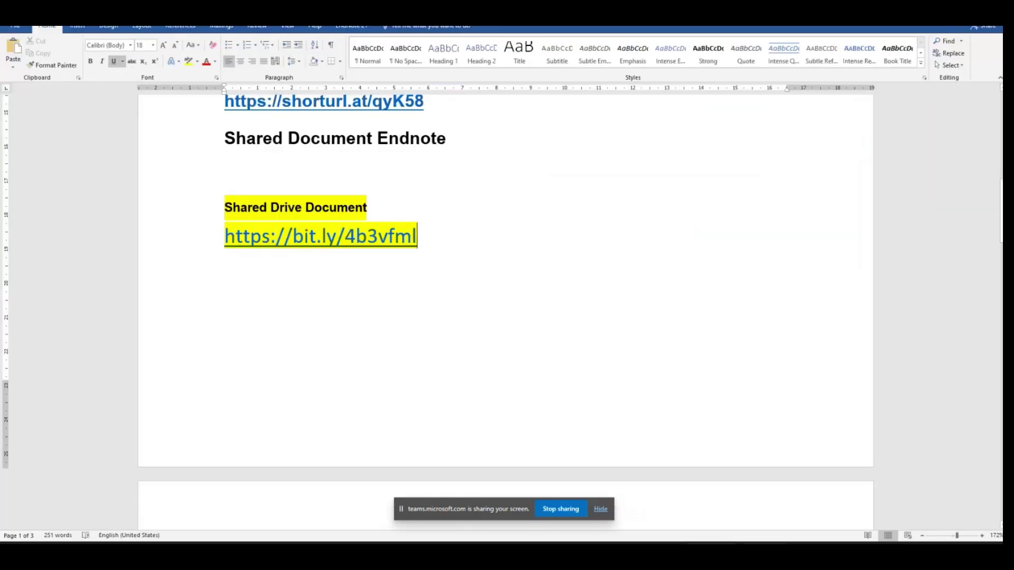
pyautogui.moveTo(763, 552)
pyautogui.click(760, 522)
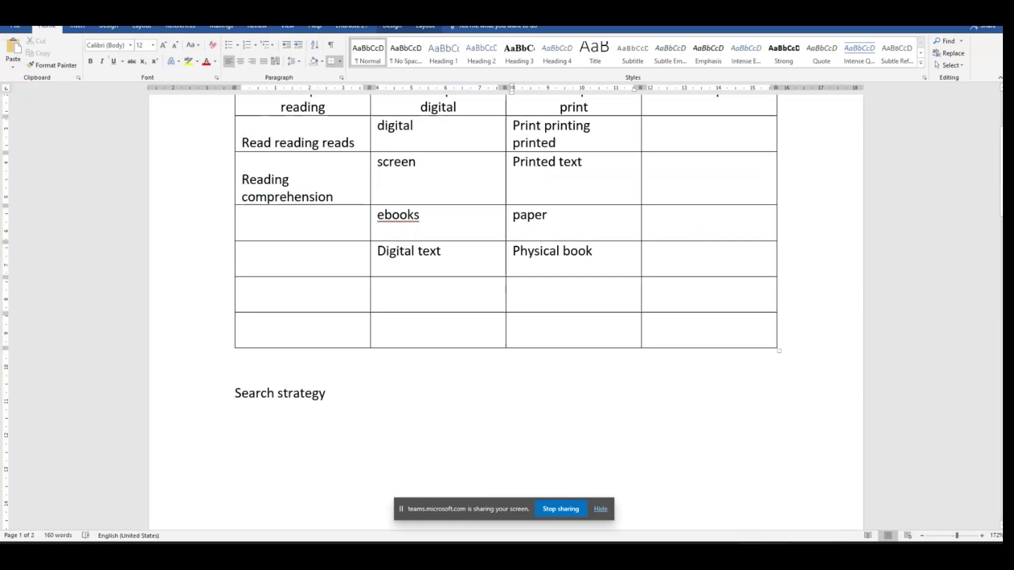
pyautogui.scroll(3, 300, 297)
pyautogui.scroll(1, 300, 298)
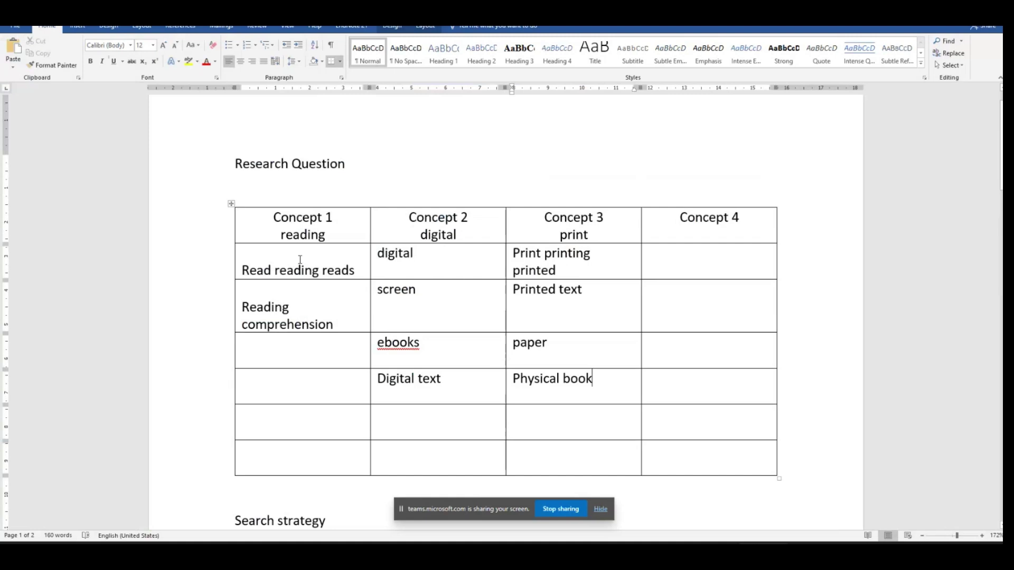
pyautogui.scroll(-3, 350, 259)
pyautogui.scroll(-2, 350, 259)
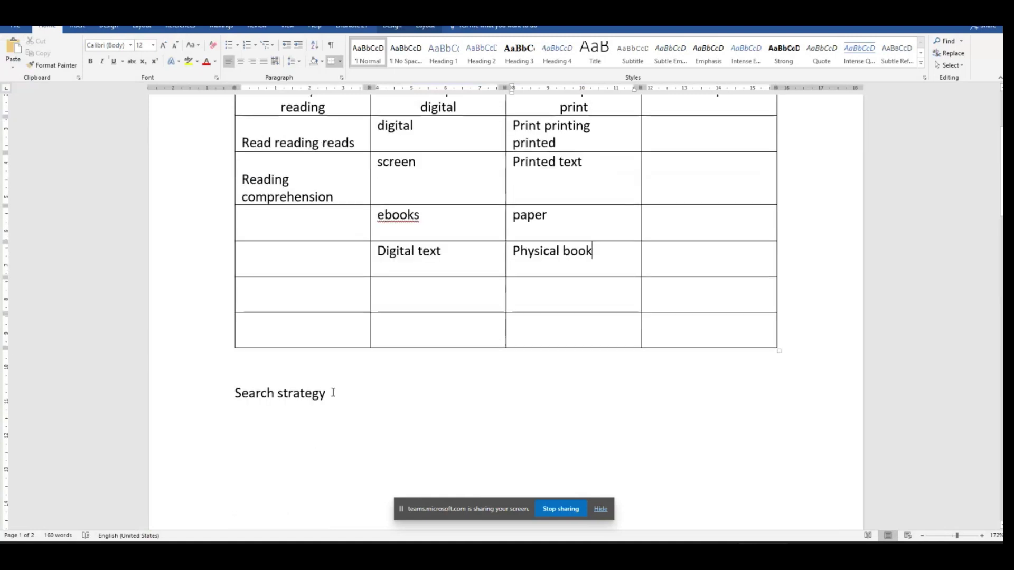
# Enter the Concept 1 terms "Read* reading comprehension" on a new line under the "Search strategy" heading
pyautogui.click(454, 425)
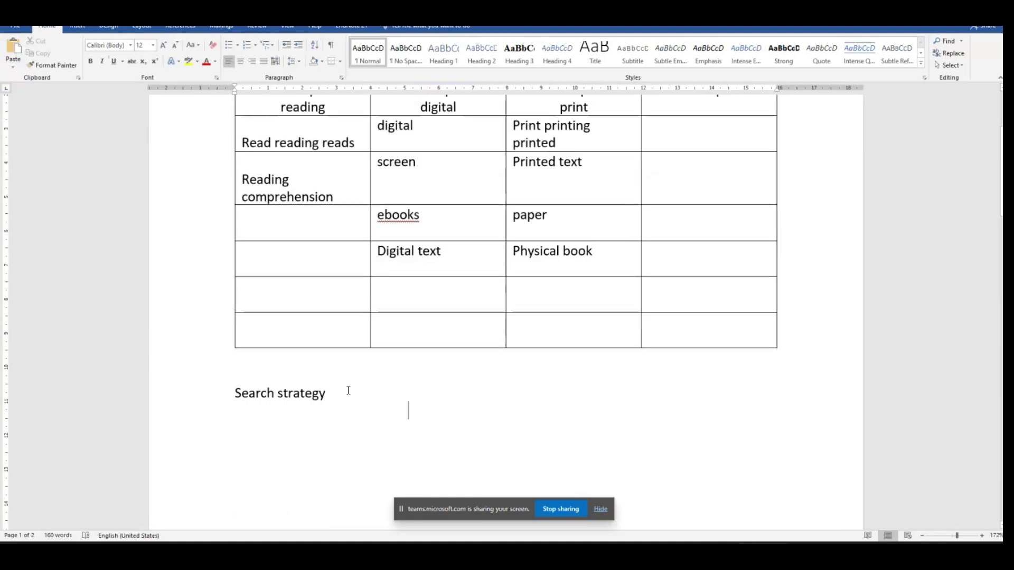
pyautogui.click(342, 392)
pyautogui.press('Return')
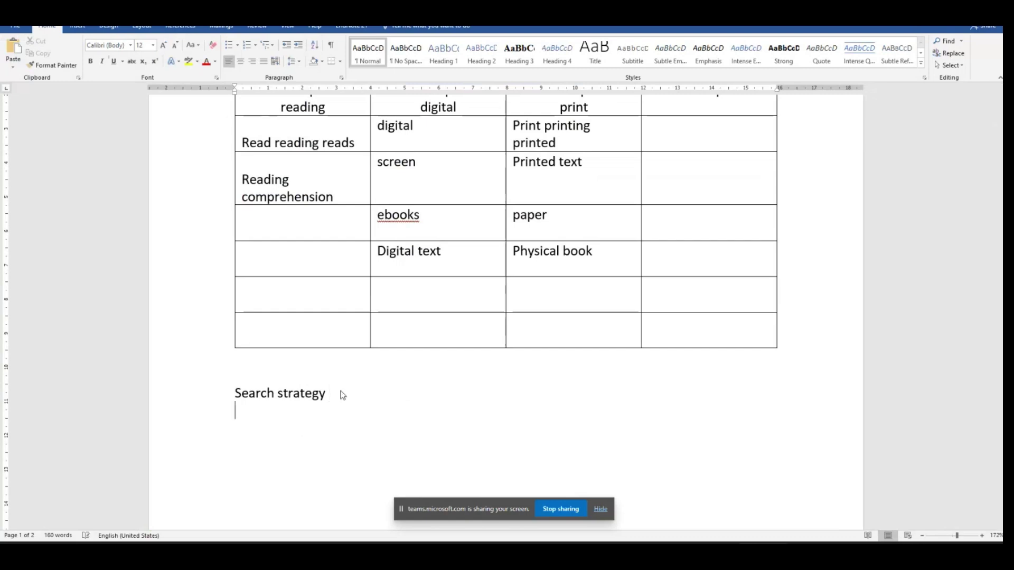
pyautogui.write('read*')
pyautogui.write('readu')
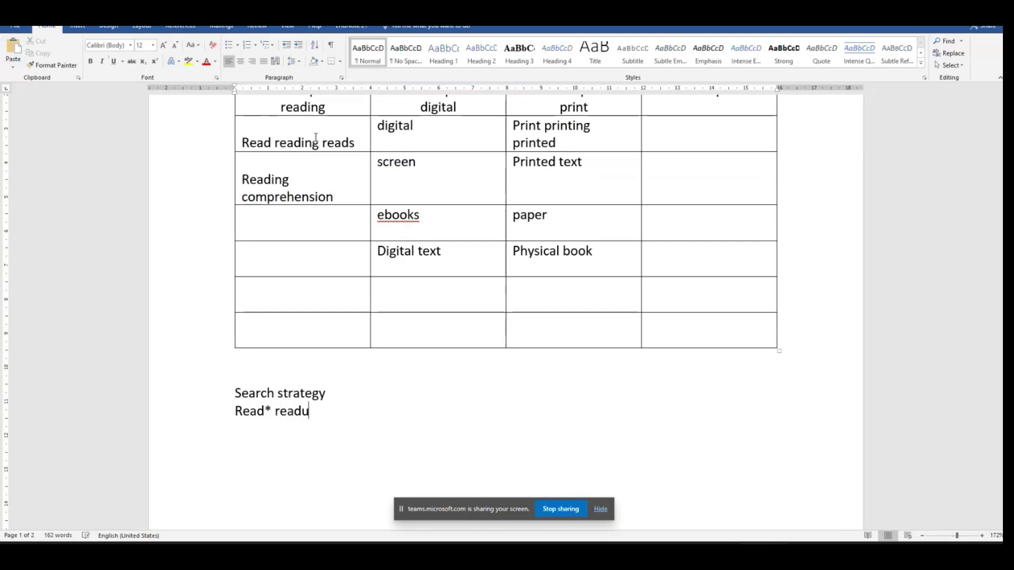
pyautogui.press('BackSpace')
pyautogui.write('ing ')
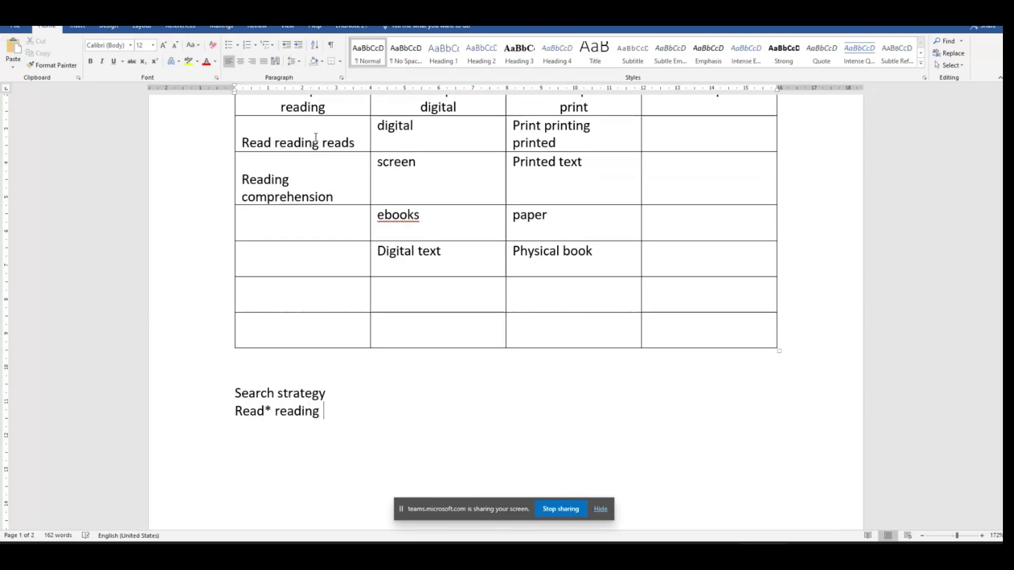
pyautogui.write('compre')
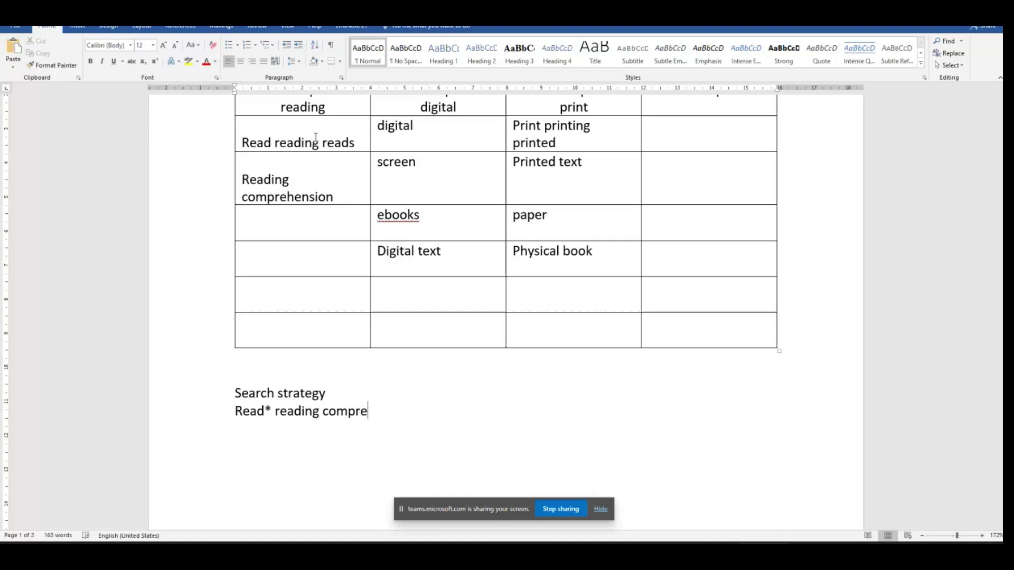
pyautogui.write('hension')
# Add the Concept 2 terms "Digital screen ebooks digital text" as a separate line of the search strategy
pyautogui.scroll(1, 525, 378)
pyautogui.scroll(-2, 438, 368)
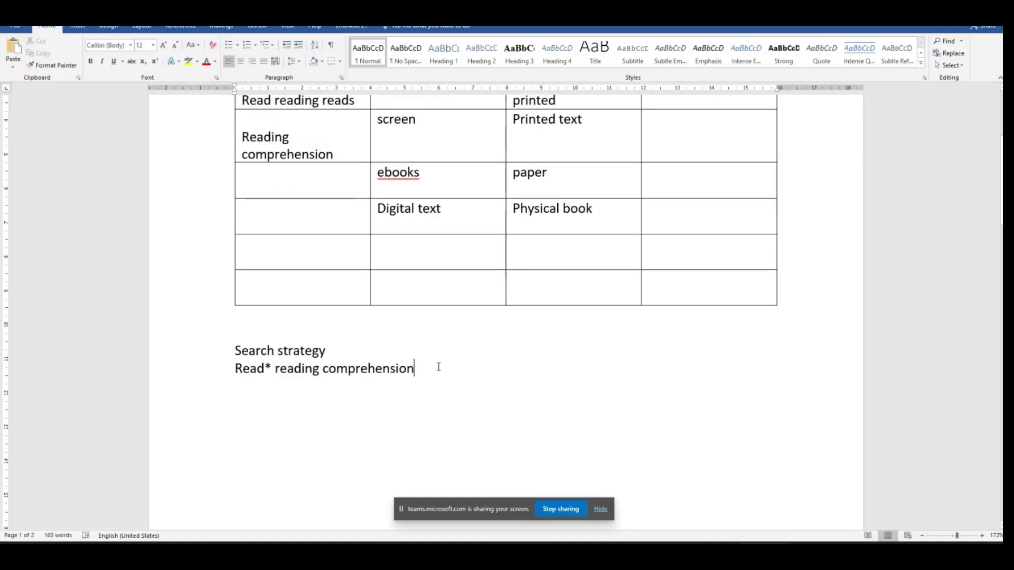
pyautogui.press('Return')
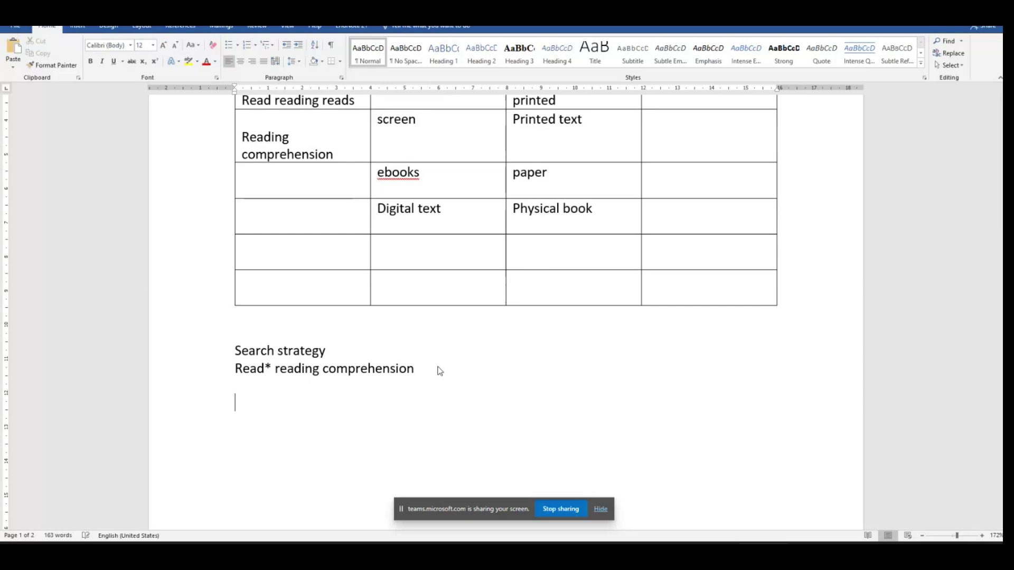
pyautogui.scroll(2, 438, 370)
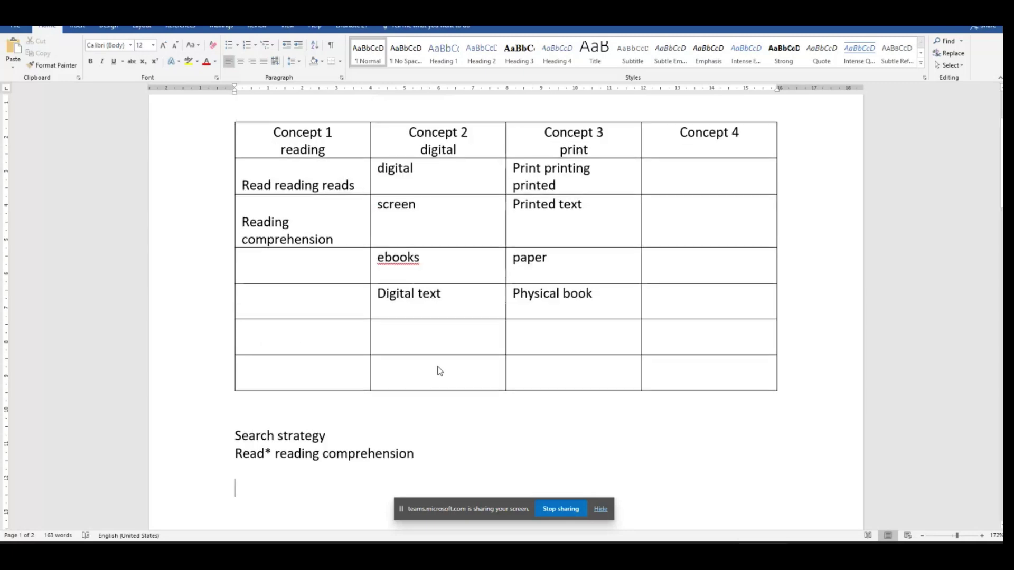
pyautogui.write('digital')
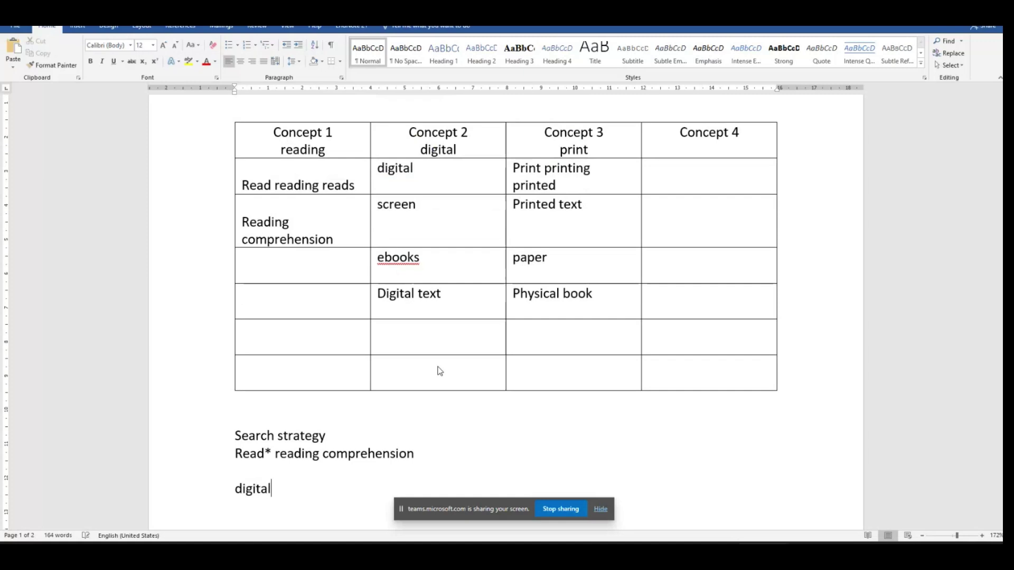
pyautogui.write(' screen ')
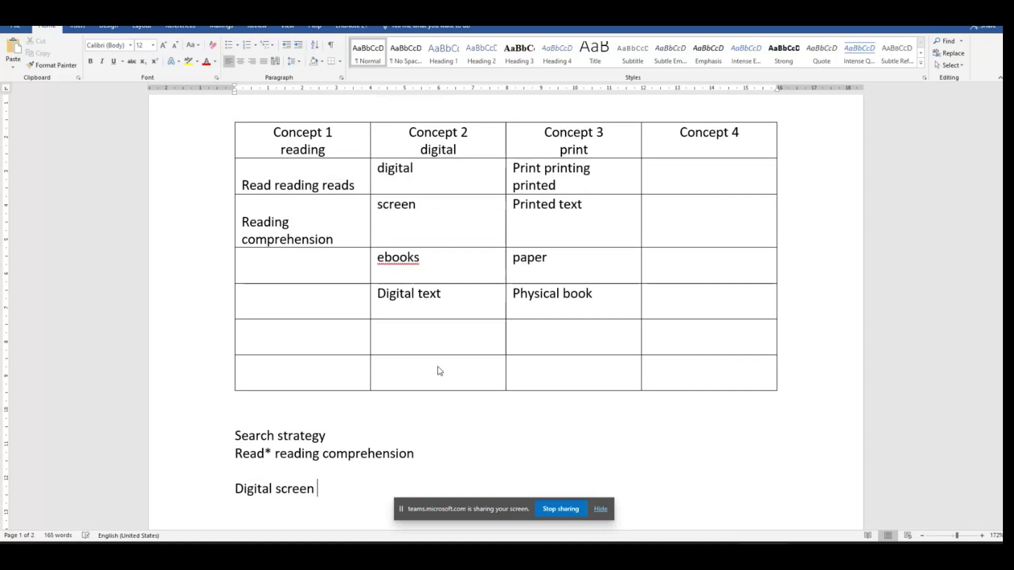
pyautogui.write('ebooks')
pyautogui.scroll(-3, 444, 367)
pyautogui.scroll(2, 538, 396)
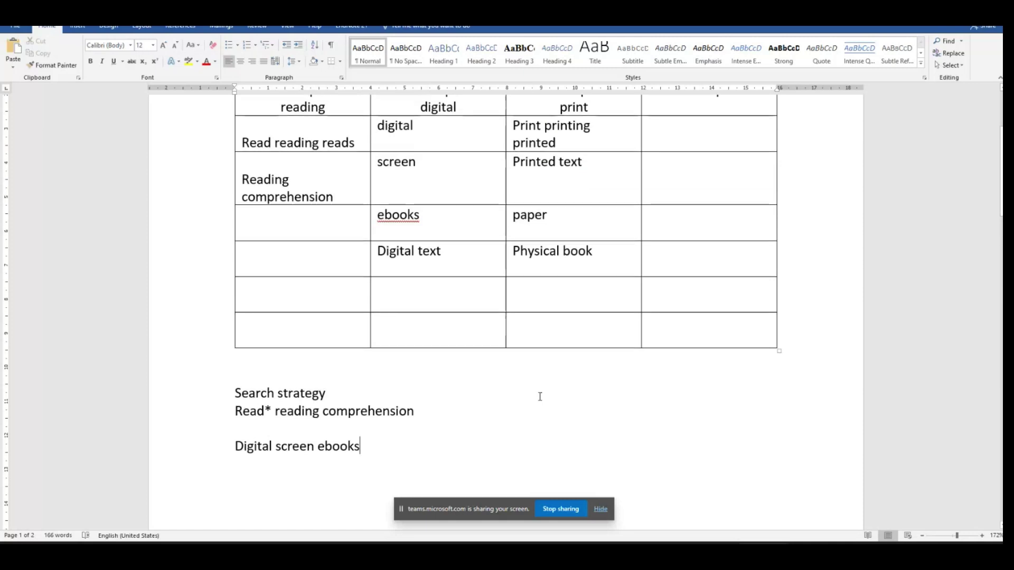
pyautogui.write('digi')
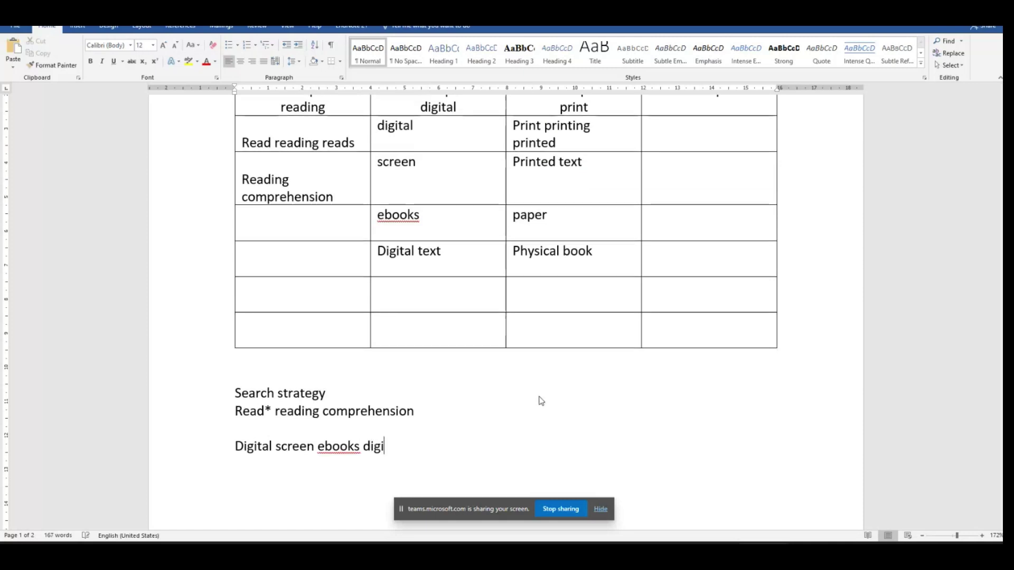
pyautogui.write('tal text')
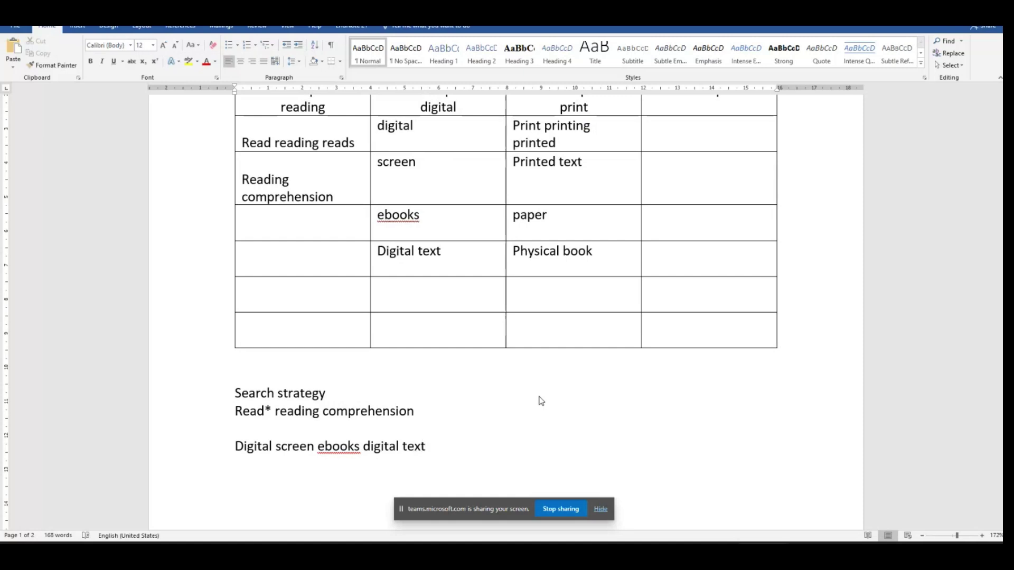
# Add the Concept 3 terms "Print* printed text paper physical book" as a third line of the search strategy
pyautogui.press('Return')
pyautogui.press('Return')
pyautogui.write('print')
pyautogui.scroll(-3, 731, 163)
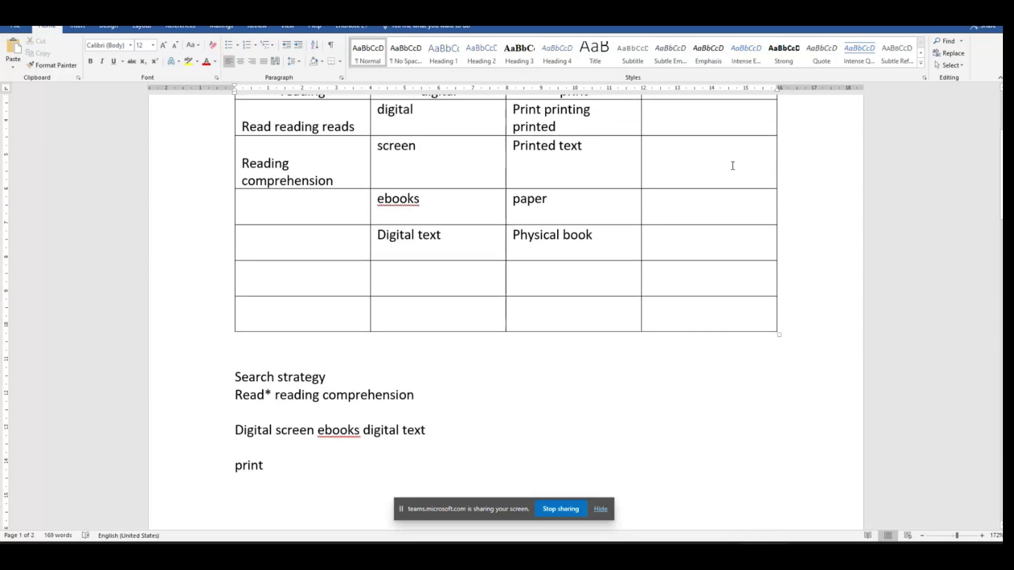
pyautogui.write('*')
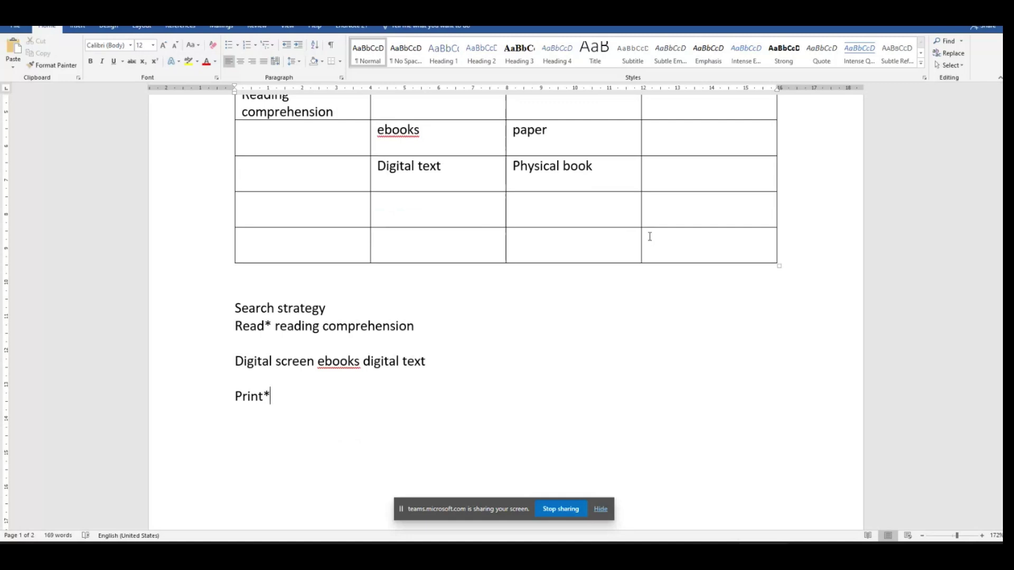
pyautogui.scroll(3, 649, 237)
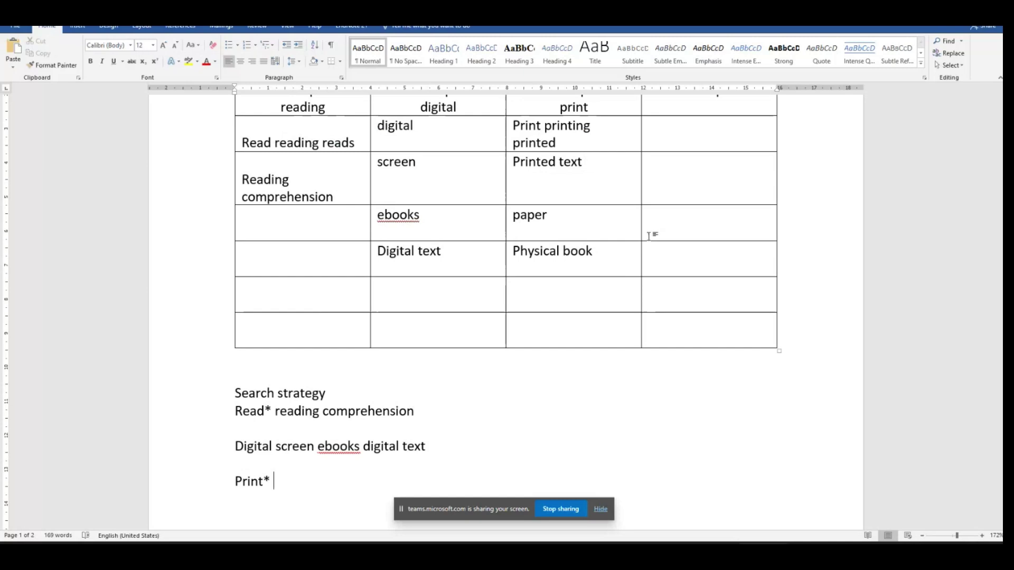
pyautogui.write('printed text')
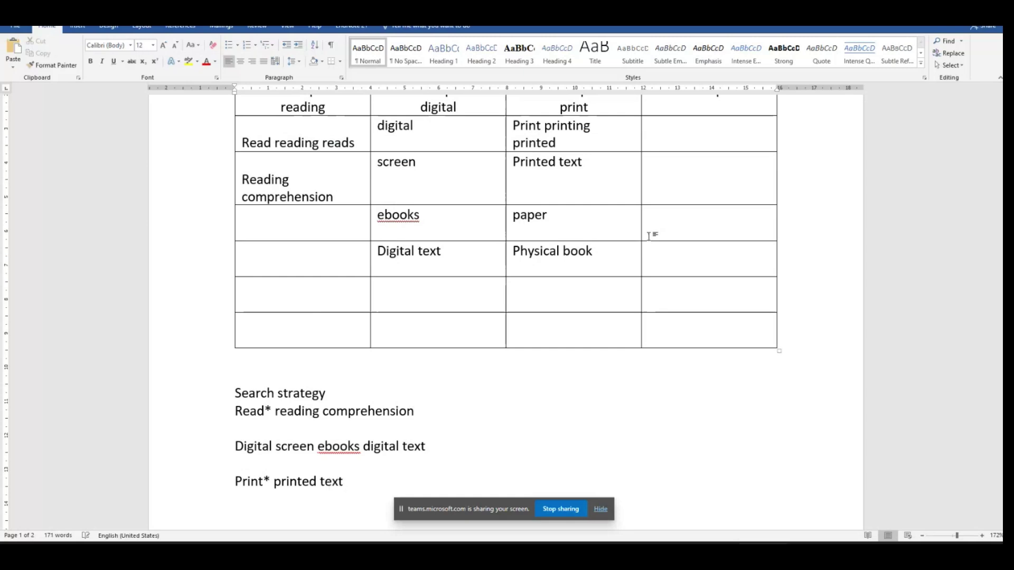
pyautogui.write(' paper physical b')
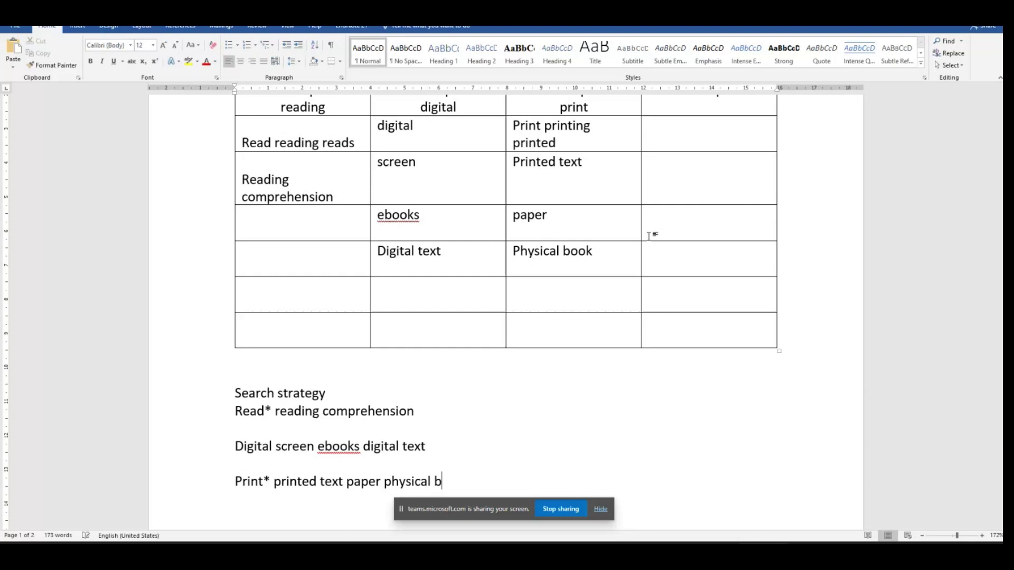
pyautogui.write('ook')
# Switch to the PowerPoint presentation, show the Truncation slide and its continuation on quotation marks and parentheses, and end the slide show
pyautogui.hotkey('alt', 'Tab')
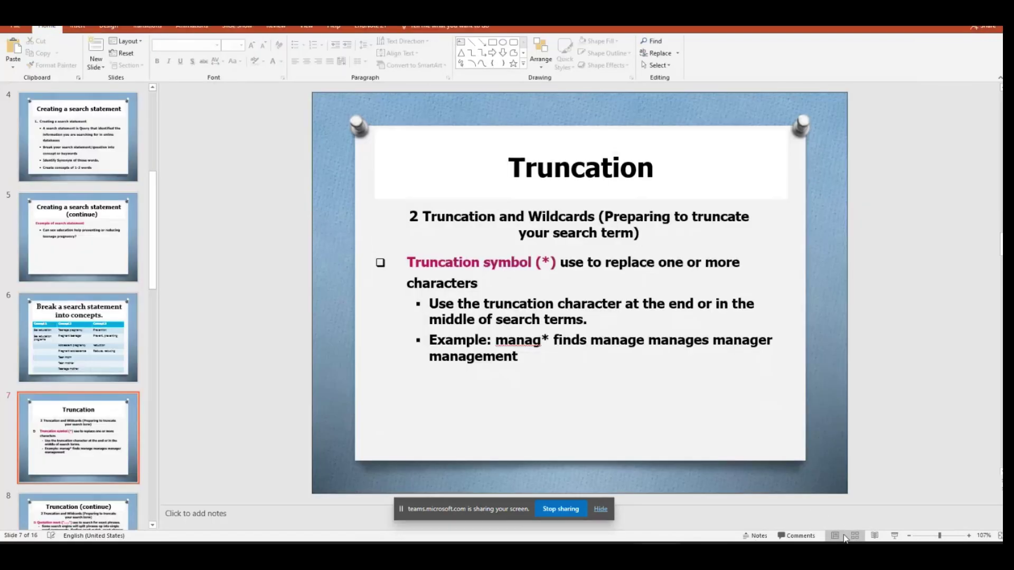
pyautogui.click(894, 535)
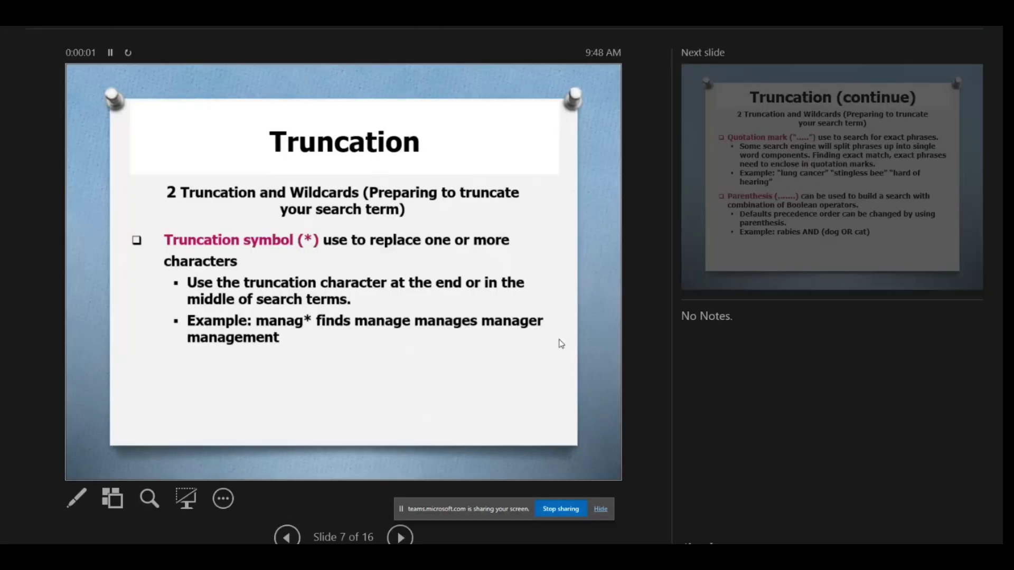
pyautogui.click(561, 344)
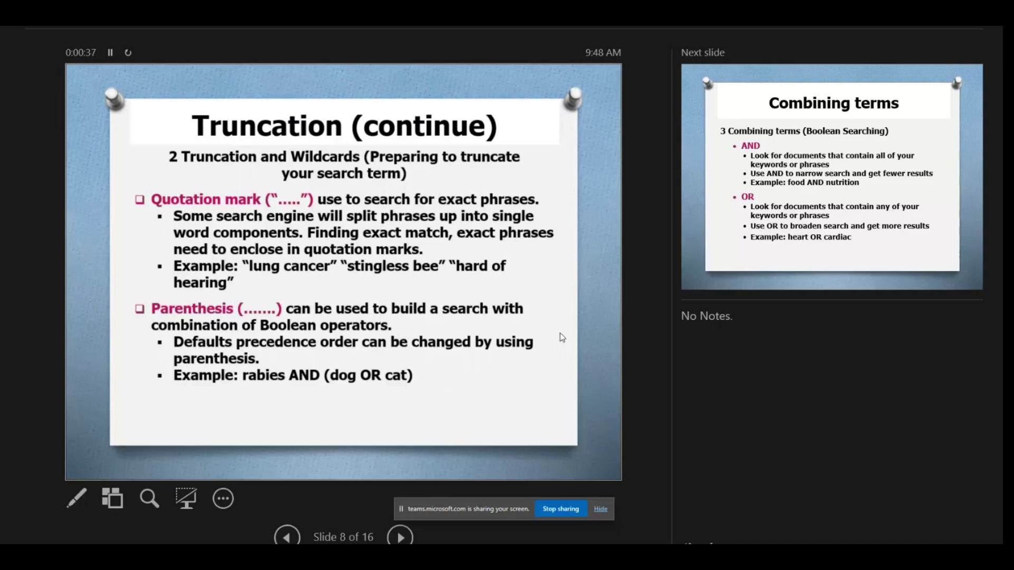
pyautogui.press('Escape')
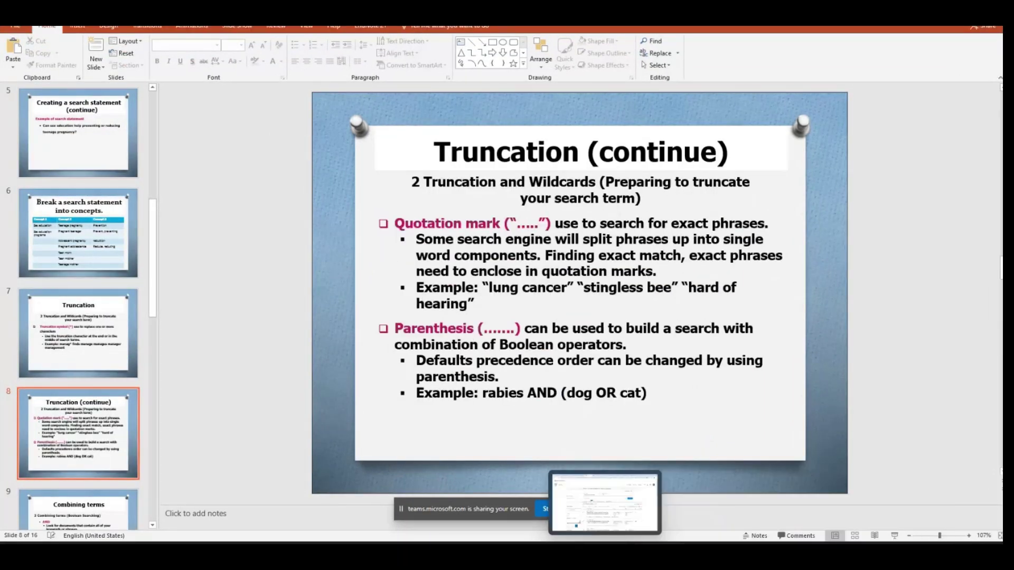
# Switch back to Scopus in the browser and clear the "thai*" query
pyautogui.hotkey('alt', 'Tab')
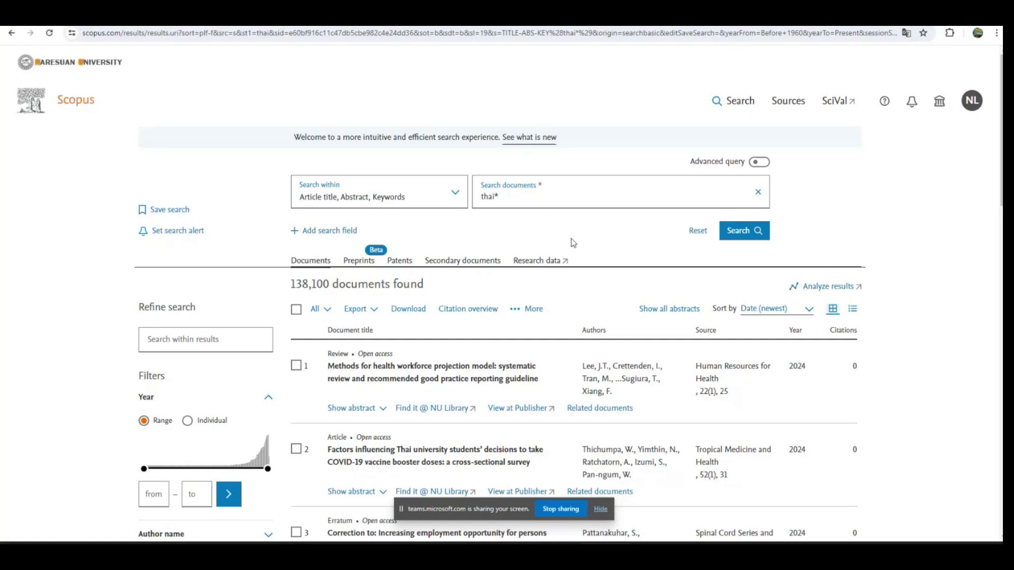
pyautogui.click(572, 199)
pyautogui.hotkey('ctrl', 'a')
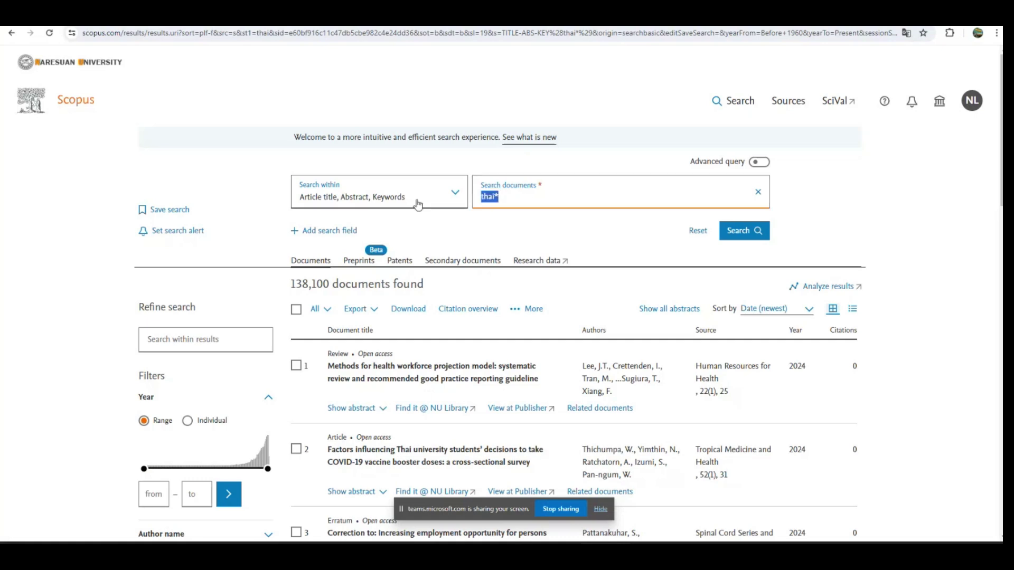
pyautogui.press('BackSpace')
pyautogui.click(697, 231)
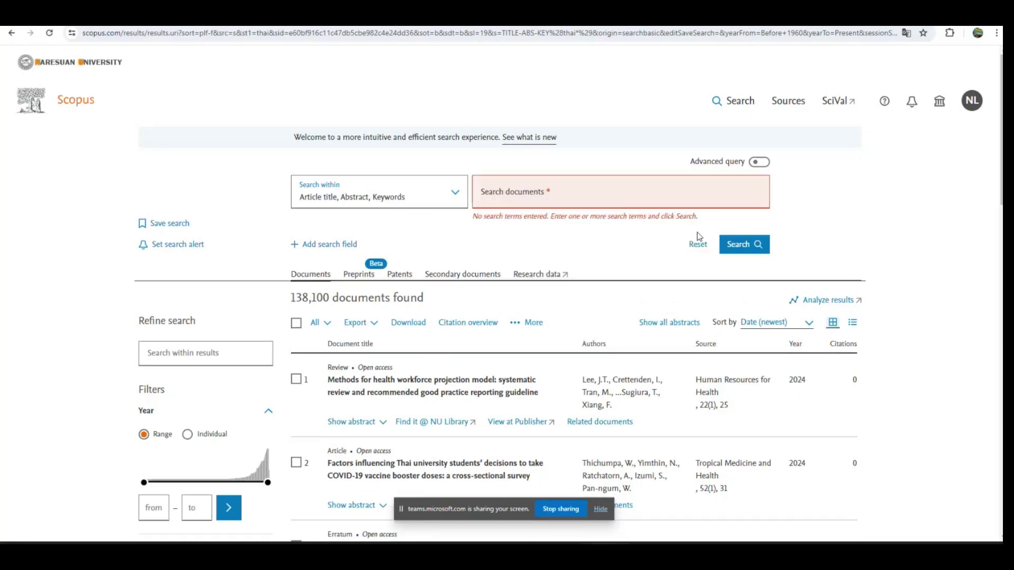
pyautogui.click(697, 244)
# Search Scopus titles, abstracts and keywords for "thai student" without quotation marks and look over the first results
pyautogui.tripleClick(541, 199)
pyautogui.write('t')
pyautogui.press('BackSpace')
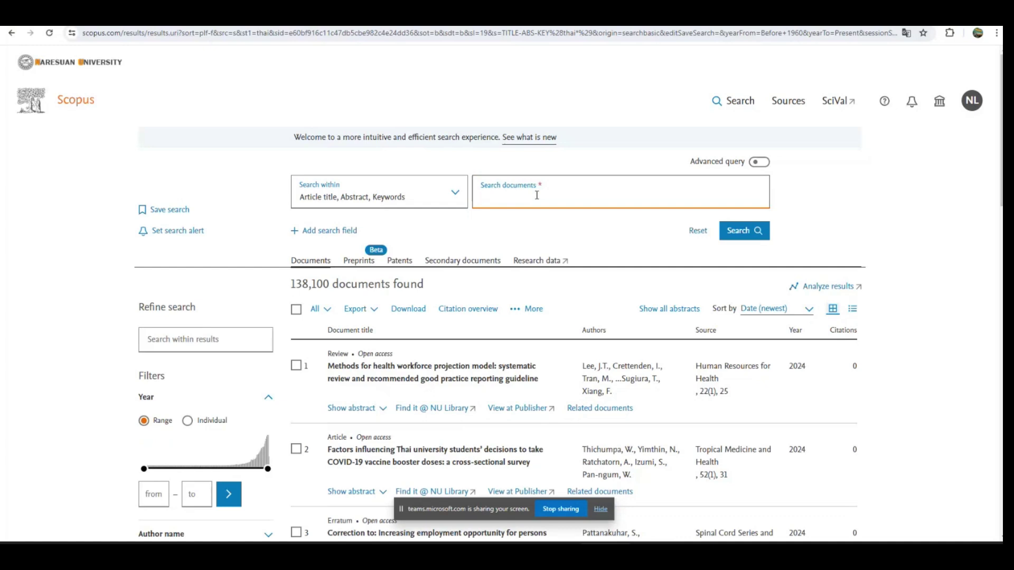
pyautogui.write('thai student')
pyautogui.click(743, 242)
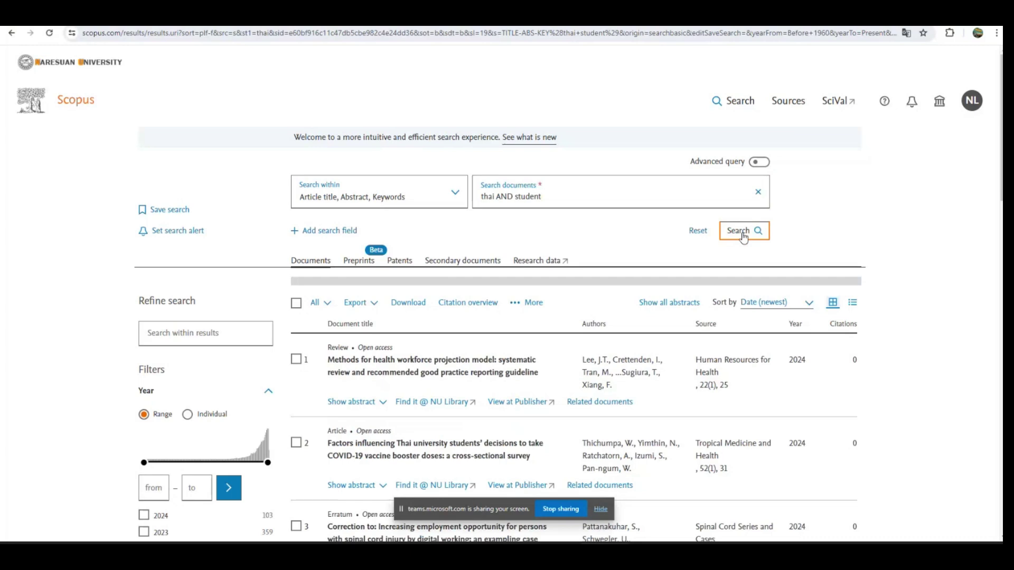
pyautogui.scroll(-2, 607, 232)
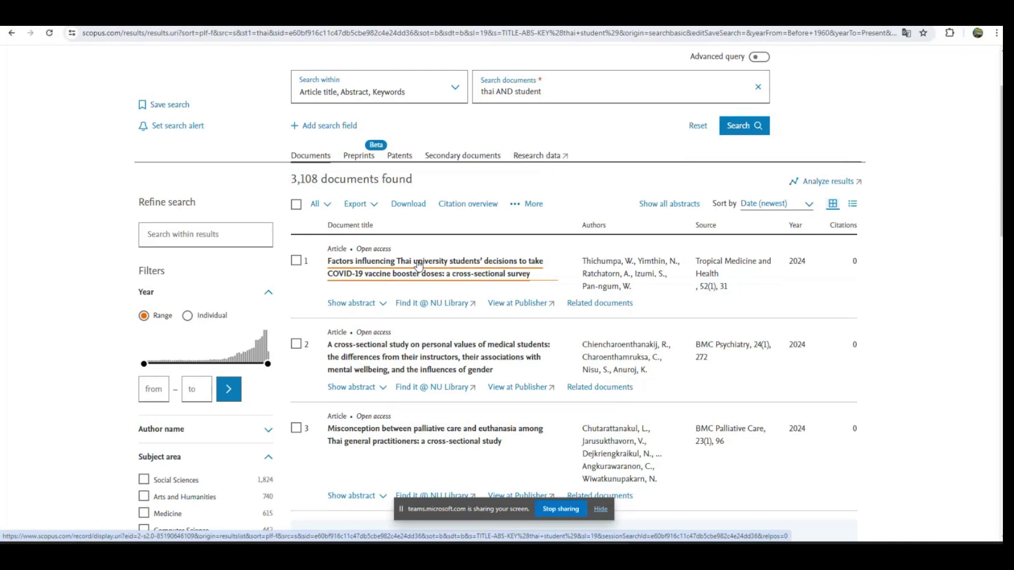
pyautogui.scroll(2, 514, 163)
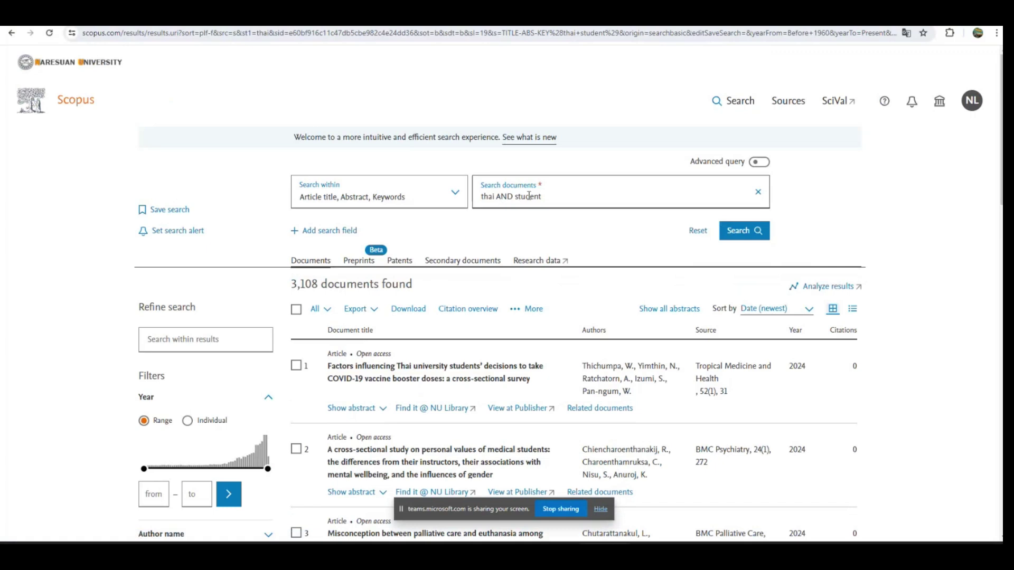
# Remove the AND operator from the Scopus query so it reads thai student
pyautogui.moveTo(544, 196); pyautogui.dragTo(483, 196)
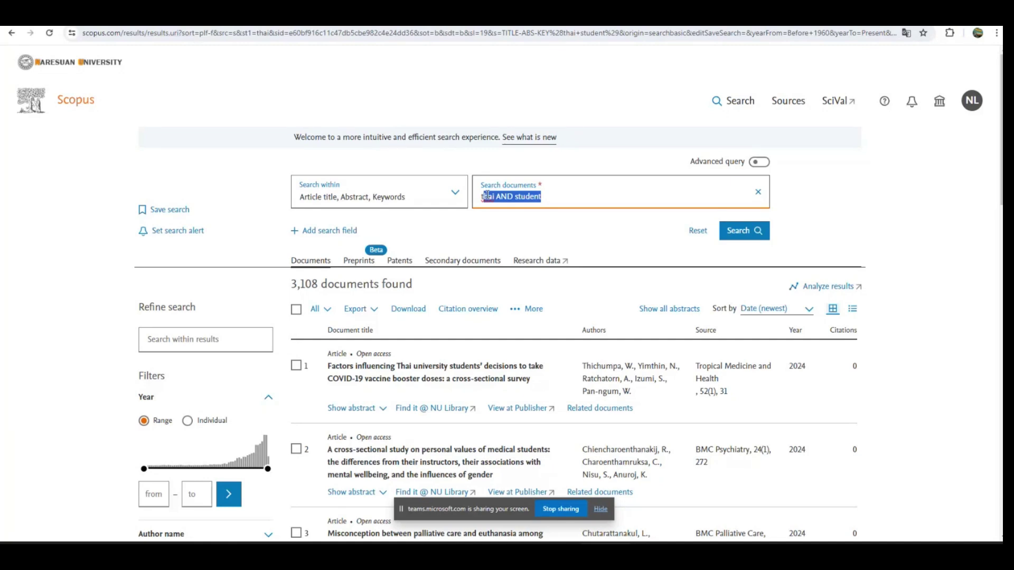
pyautogui.moveTo(487, 195)
pyautogui.mouseDown()
pyautogui.moveTo(478, 191)
pyautogui.moveTo(514, 197)
pyautogui.moveTo(496, 197)
pyautogui.mouseUp()
pyautogui.click(623, 235)
pyautogui.press('BackSpace')
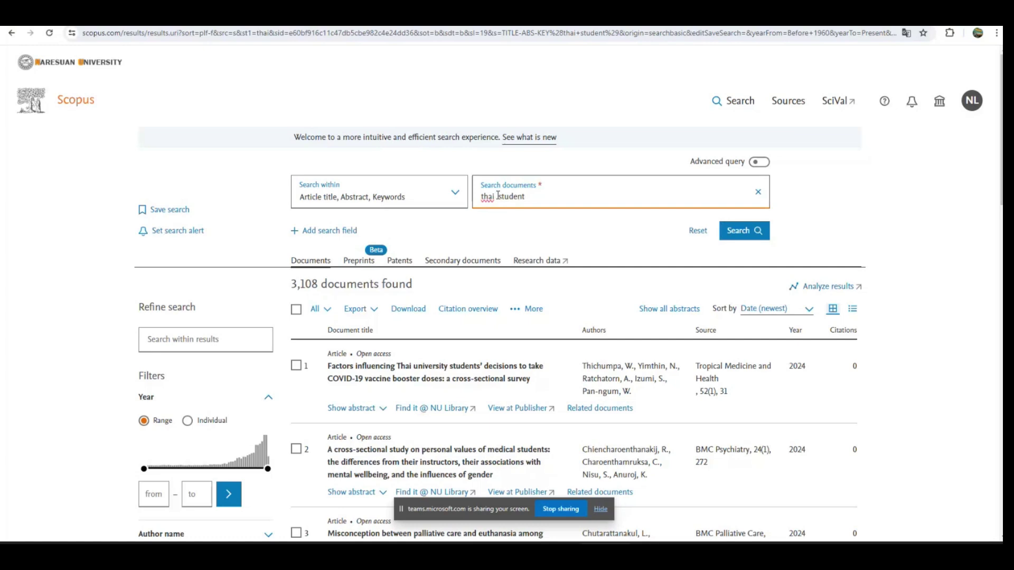
pyautogui.press('BackSpace')
# Enclose the query in quotation marks and search Scopus for the exact phrase "thai student"
pyautogui.click(527, 194)
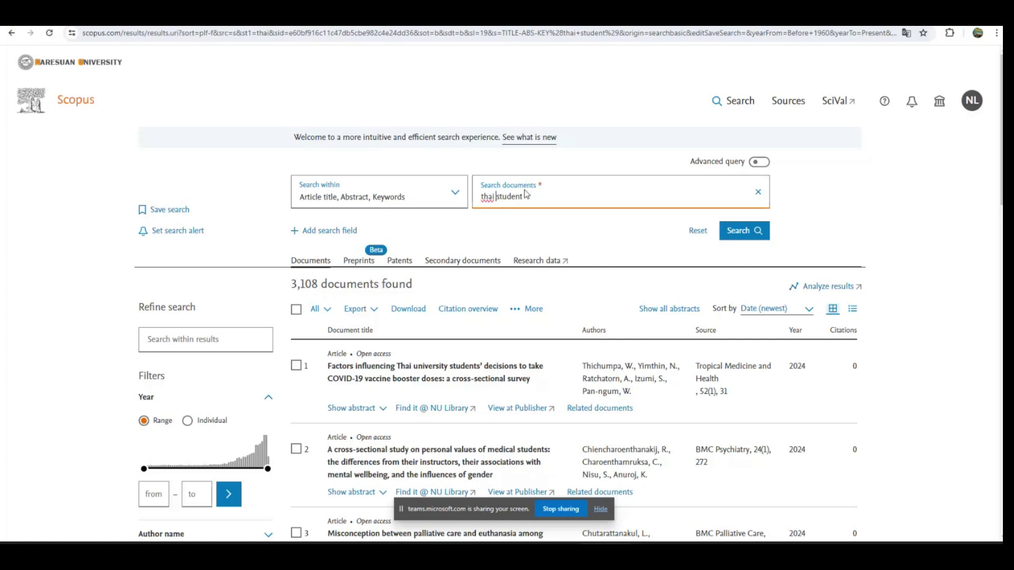
pyautogui.write('*')
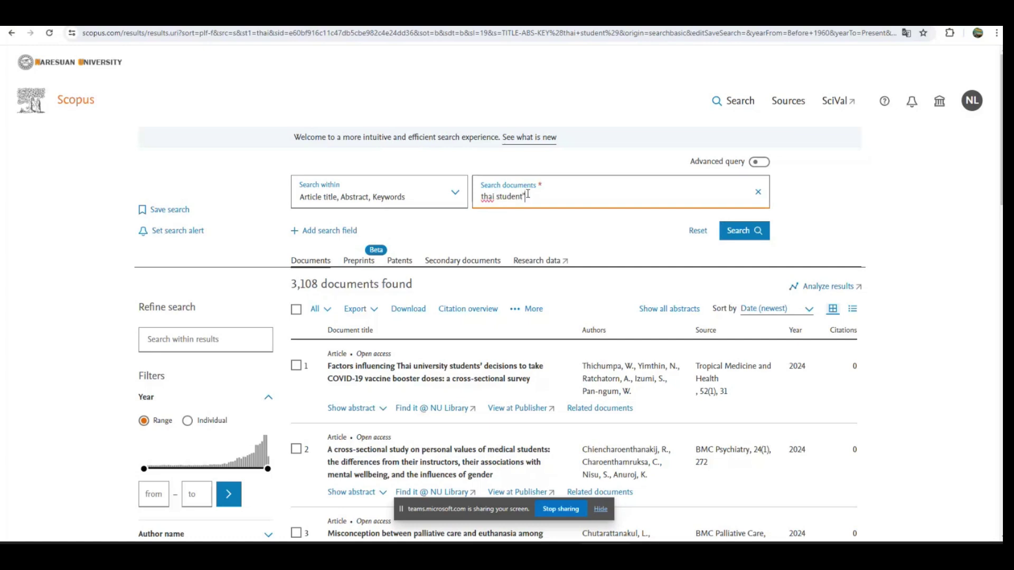
pyautogui.click(481, 196)
pyautogui.write('"')
pyautogui.click(742, 235)
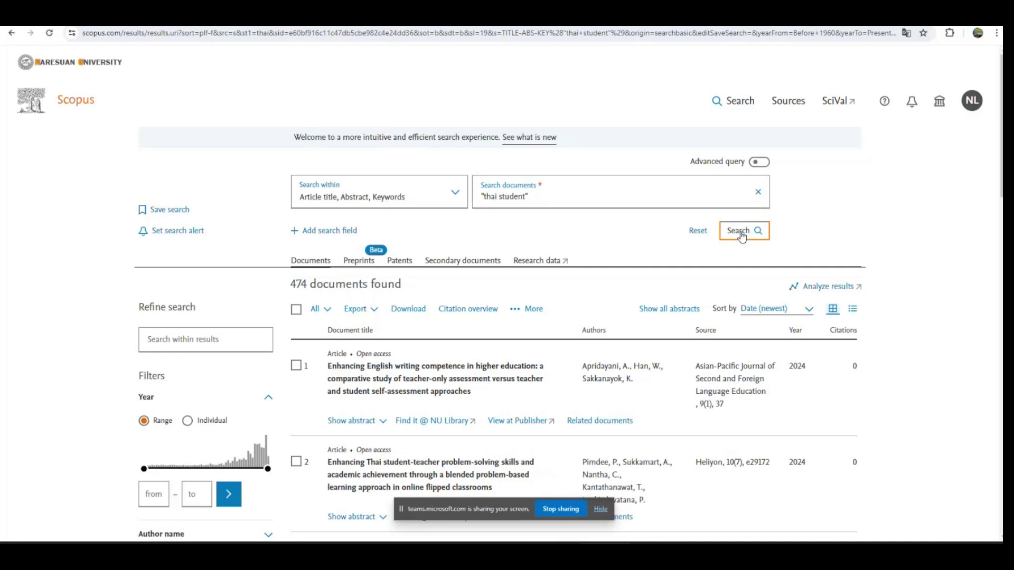
pyautogui.click(741, 234)
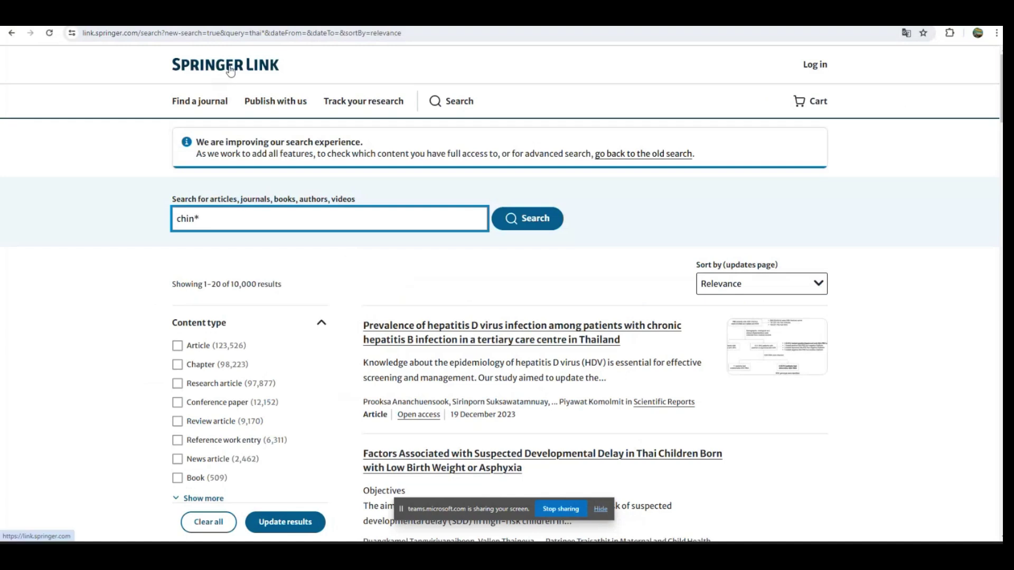
# Go to the SpringerLink home page, then switch to Word and add "sugarcane white leaf" below the shared drive link, separated by a blank line
pyautogui.click(231, 70)
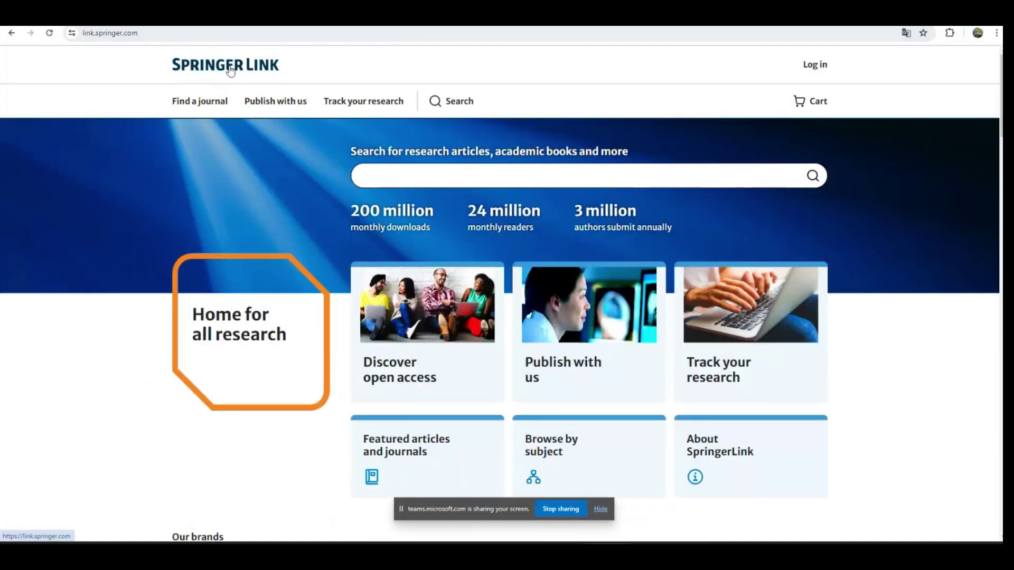
pyautogui.moveTo(762, 541)
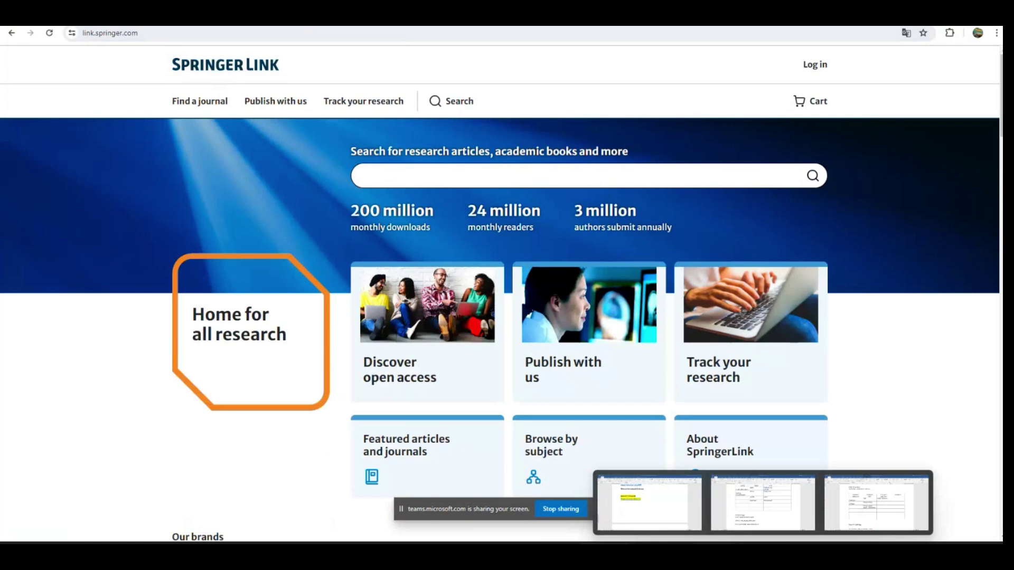
pyautogui.click(652, 486)
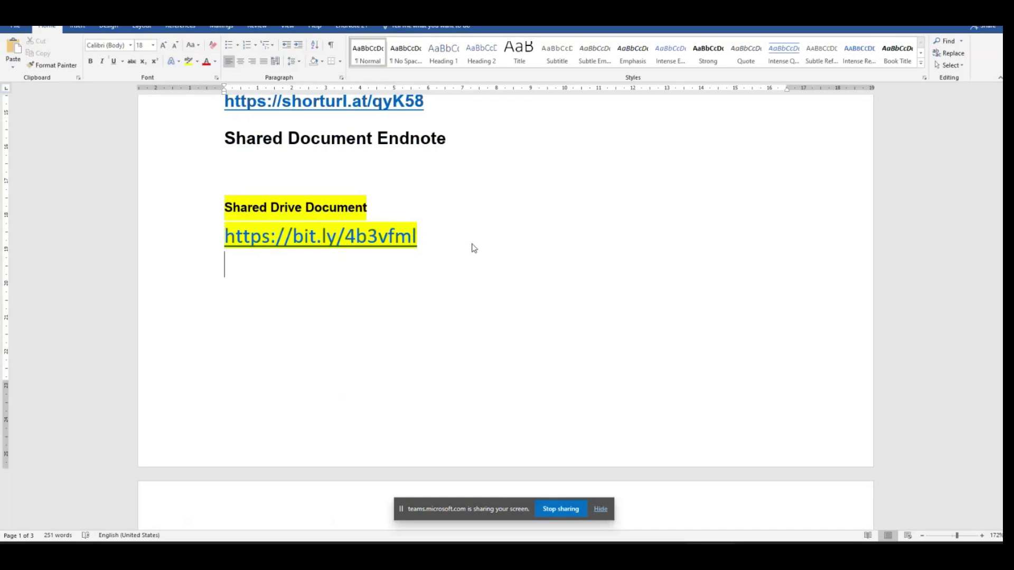
pyautogui.write('sugarcane ')
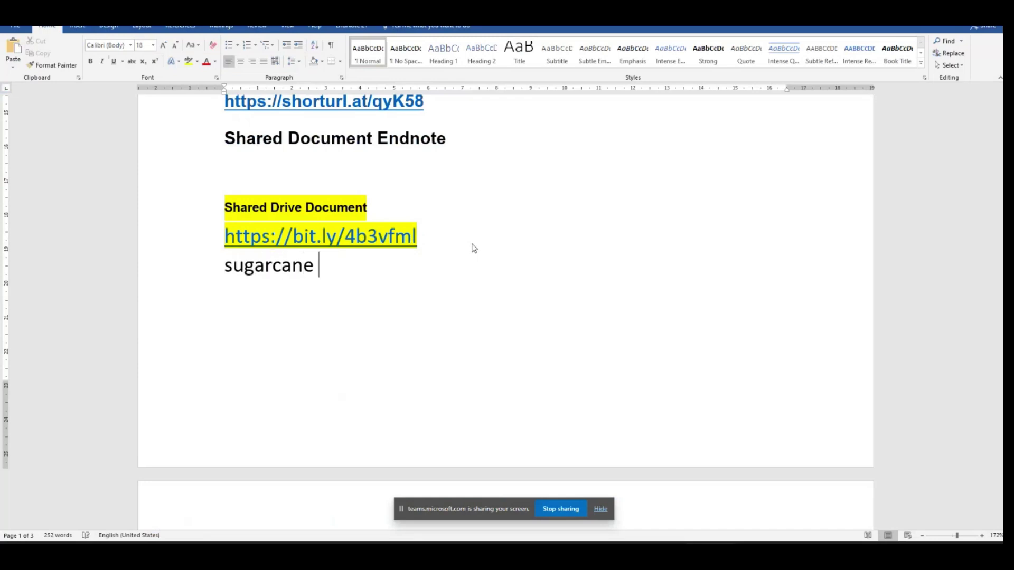
pyautogui.write('white ')
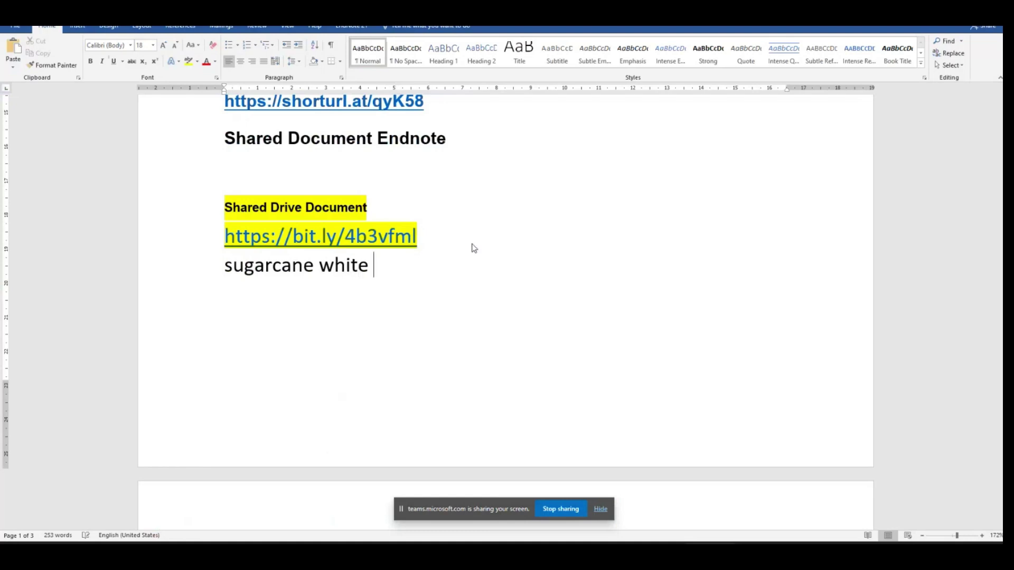
pyautogui.write('leaf')
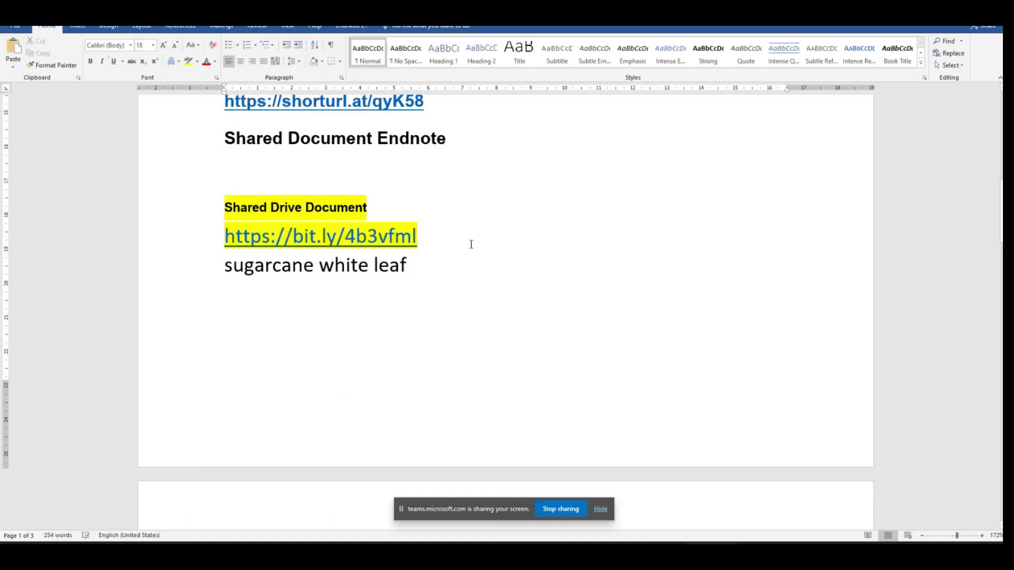
pyautogui.click(471, 244)
pyautogui.press('Return')
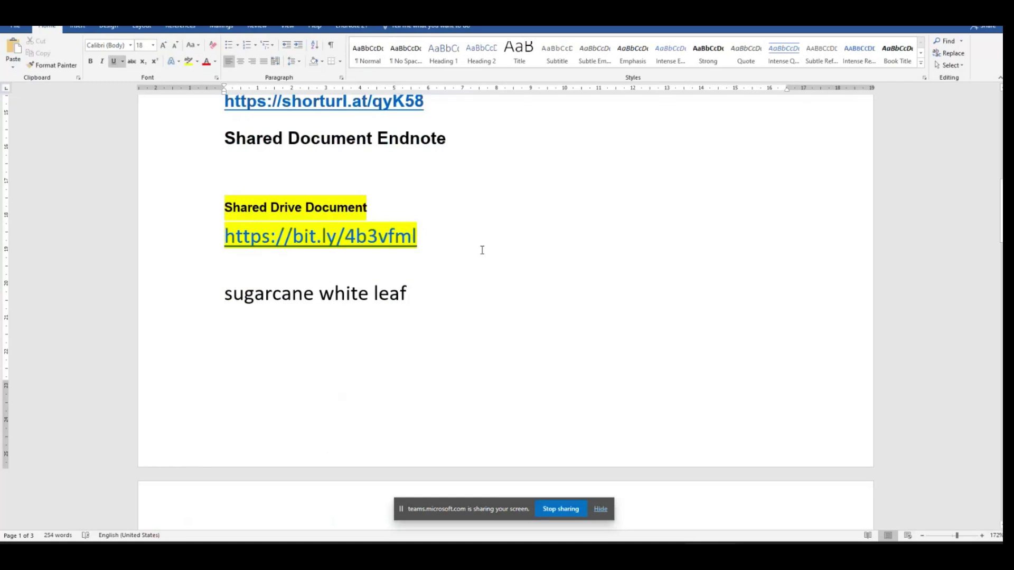
pyautogui.scroll(-2, 482, 251)
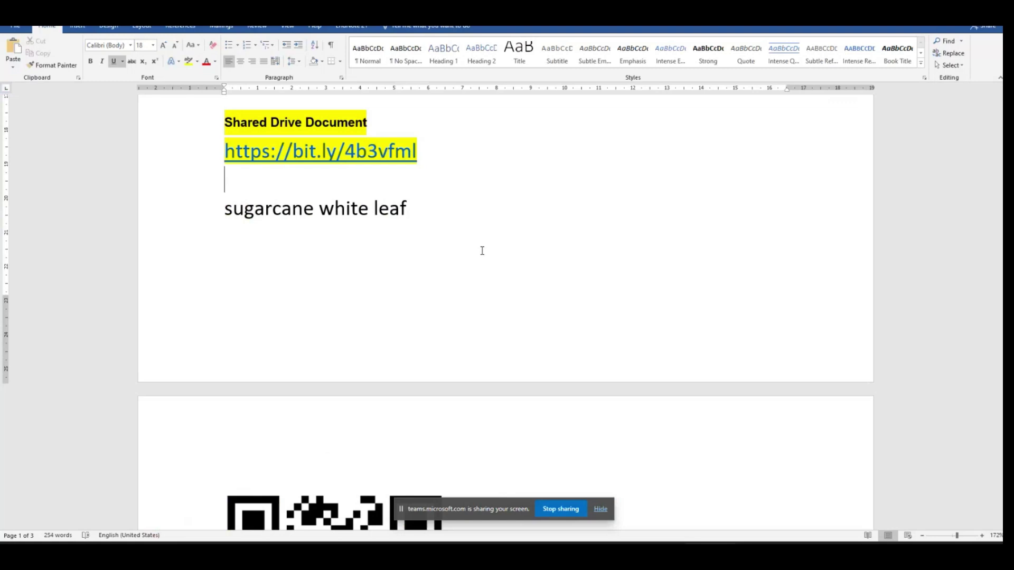
# Copy "sugarcane white leaf" from the document, switch to the browser and search SpringerLink for it without quotation marks
pyautogui.moveTo(425, 224); pyautogui.dragTo(243, 225)
pyautogui.hotkey('ctrl', 'c')
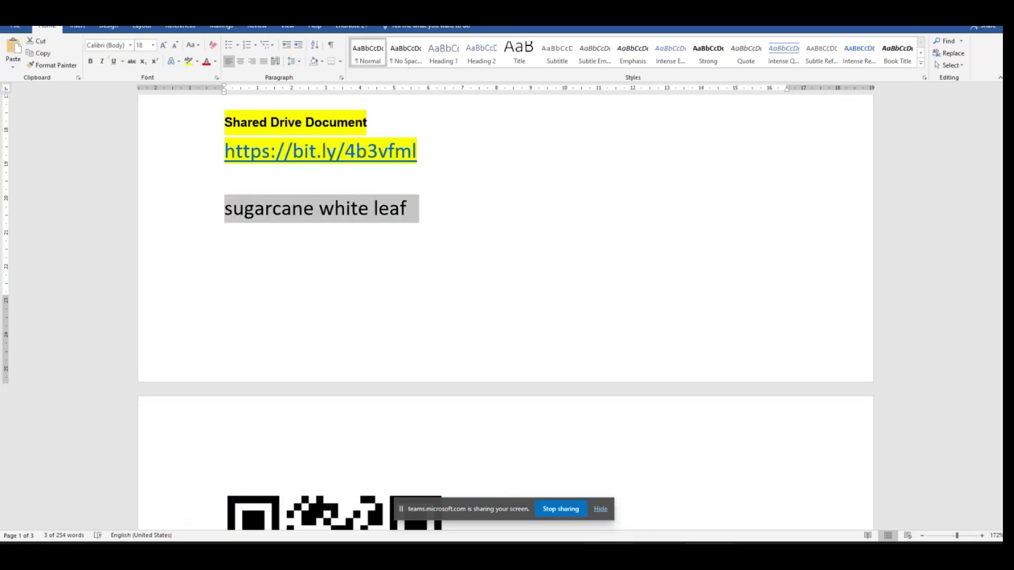
pyautogui.hotkey('alt', 'Tab')
pyautogui.click(422, 176)
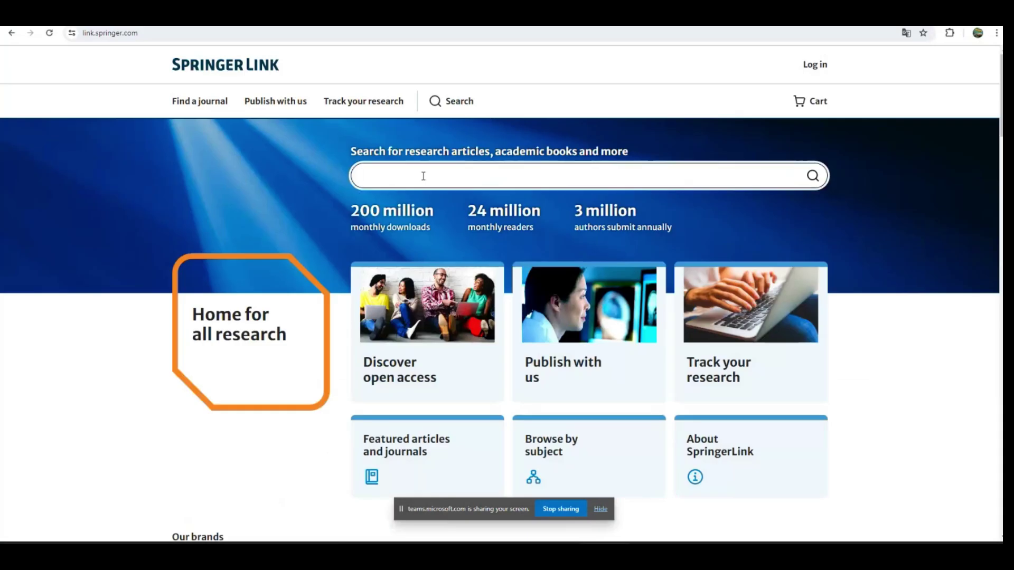
pyautogui.hotkey('ctrl', 'v')
pyautogui.click(812, 177)
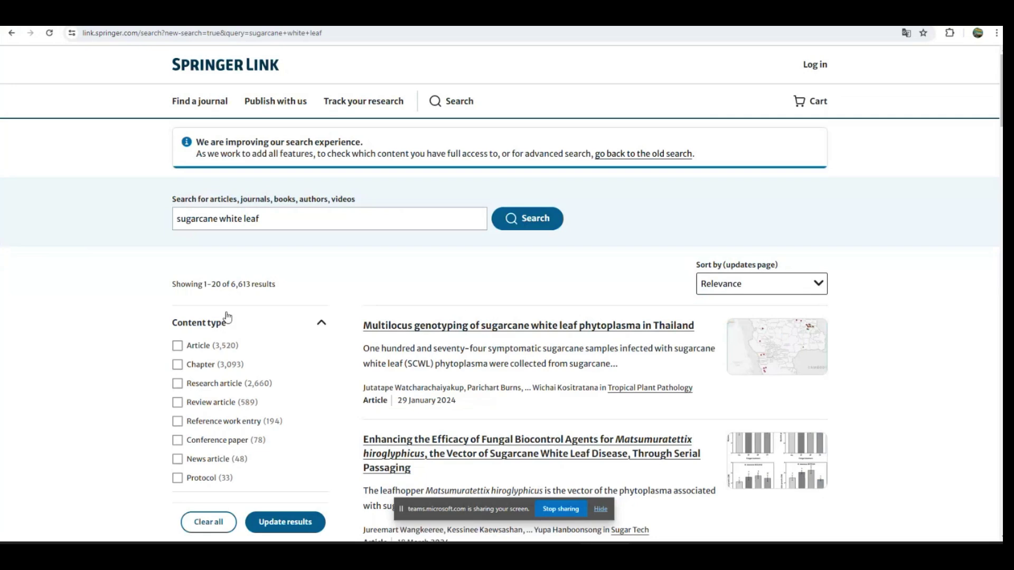
pyautogui.moveTo(229, 284); pyautogui.dragTo(235, 284)
# Enclose the SpringerLink query in quotation marks and search for the exact phrase "sugarcane white leaf"
pyautogui.click(273, 219)
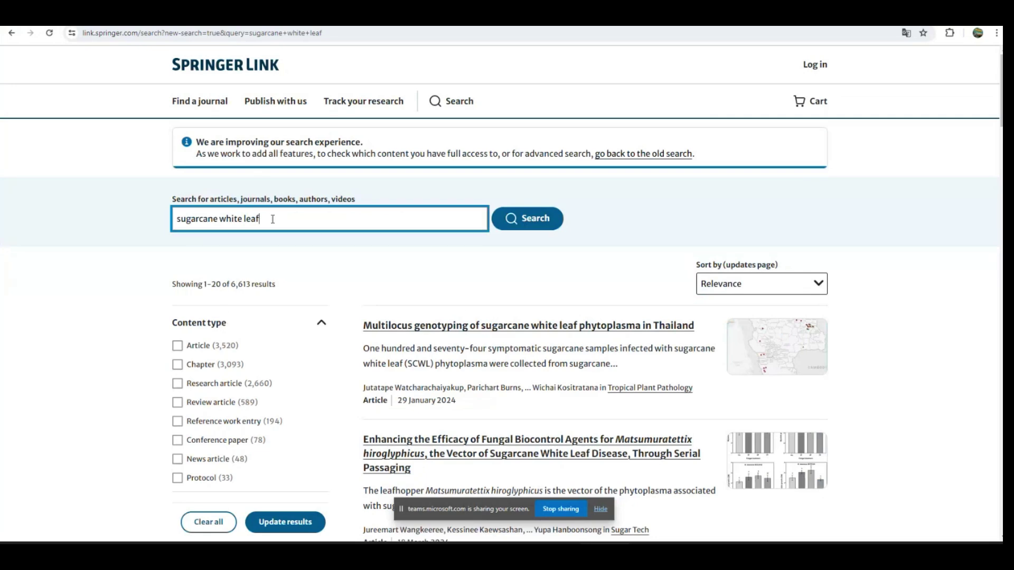
pyautogui.write('"')
pyautogui.click(178, 218)
pyautogui.write('"')
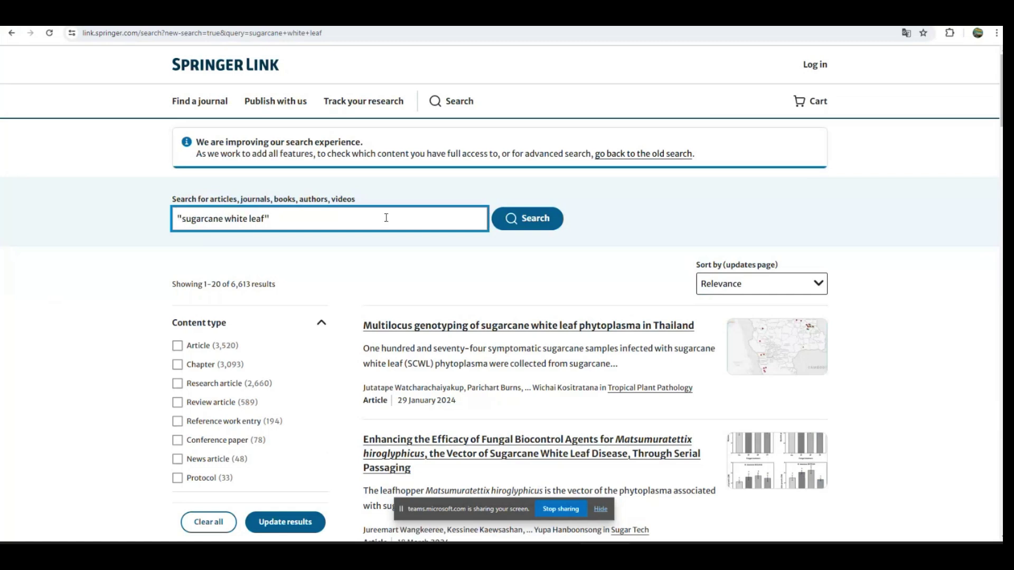
pyautogui.click(525, 220)
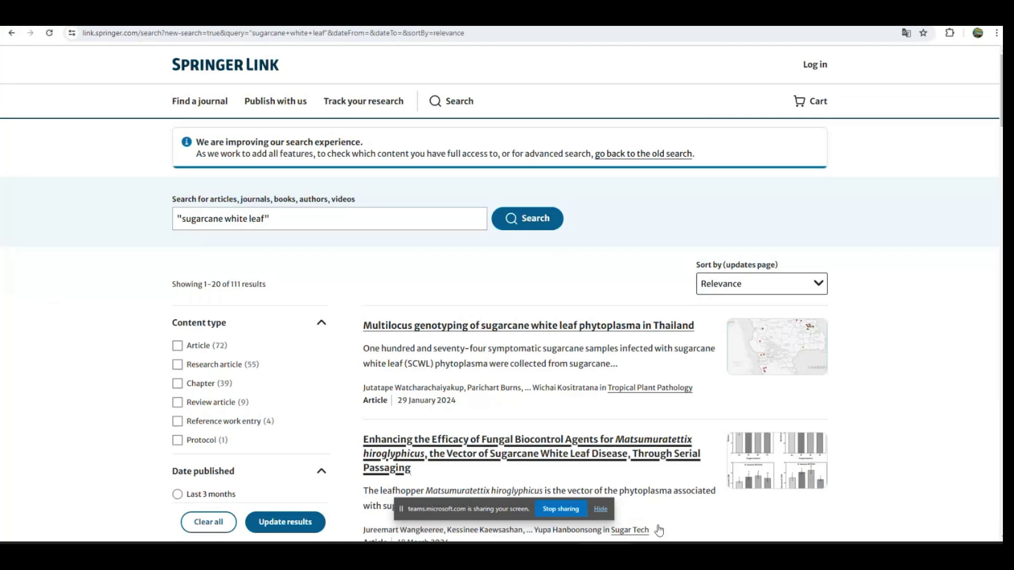
# Switch to the Word concept table document and put quotation marks around "reading comprehension" in the first search strategy line
pyautogui.hotkey('alt', 'Tab')
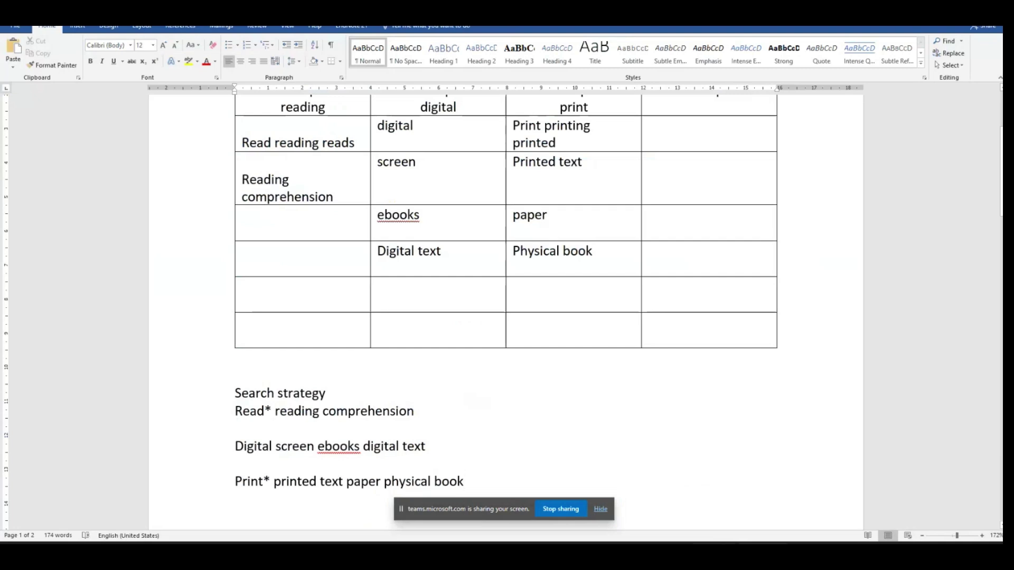
pyautogui.scroll(-1, 62, 374)
pyautogui.scroll(-1, 259, 337)
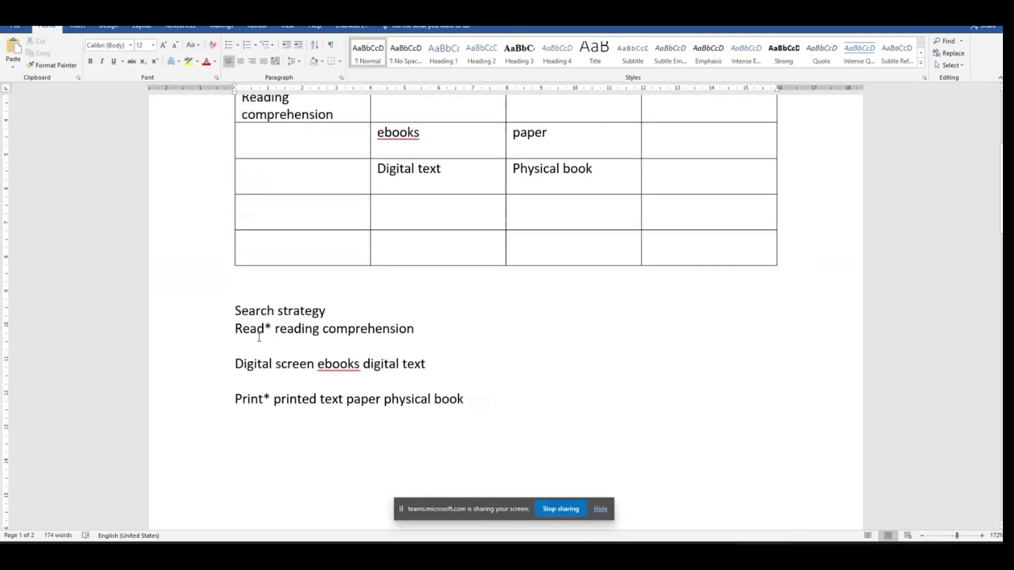
pyautogui.scroll(3, 280, 290)
pyautogui.scroll(-3, 350, 337)
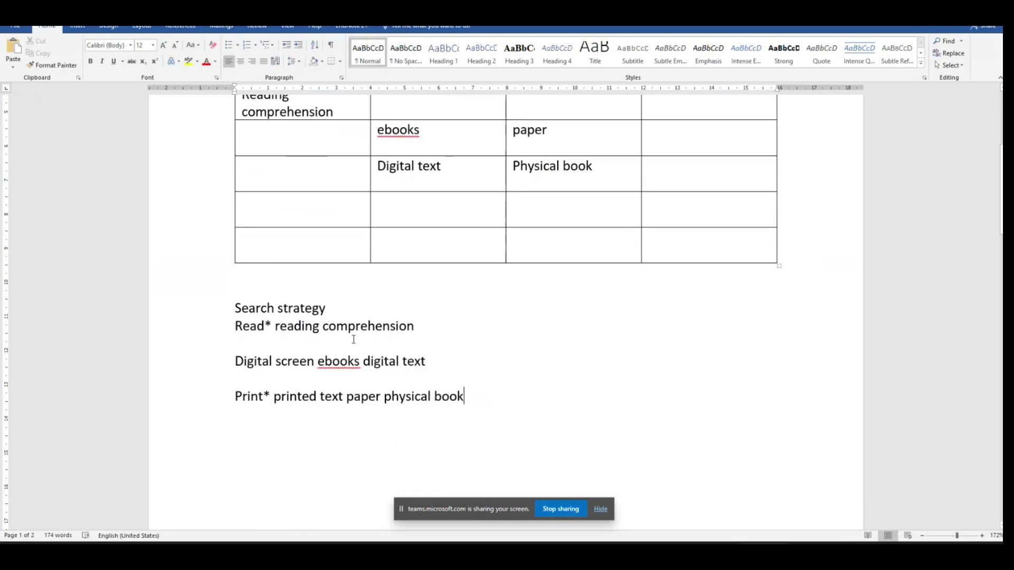
pyautogui.click(275, 327)
pyautogui.write('"')
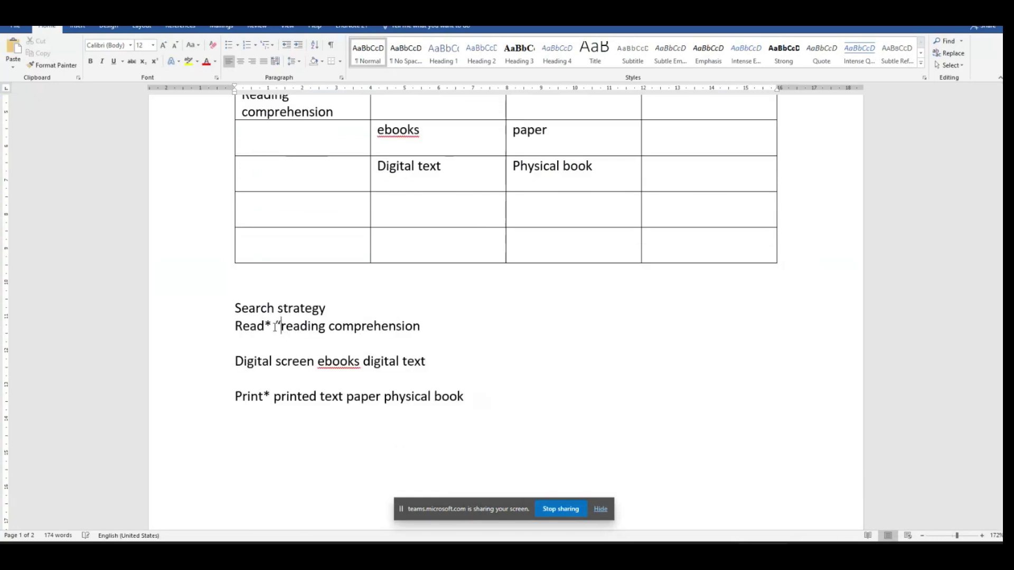
pyautogui.click(433, 328)
pyautogui.write('"')
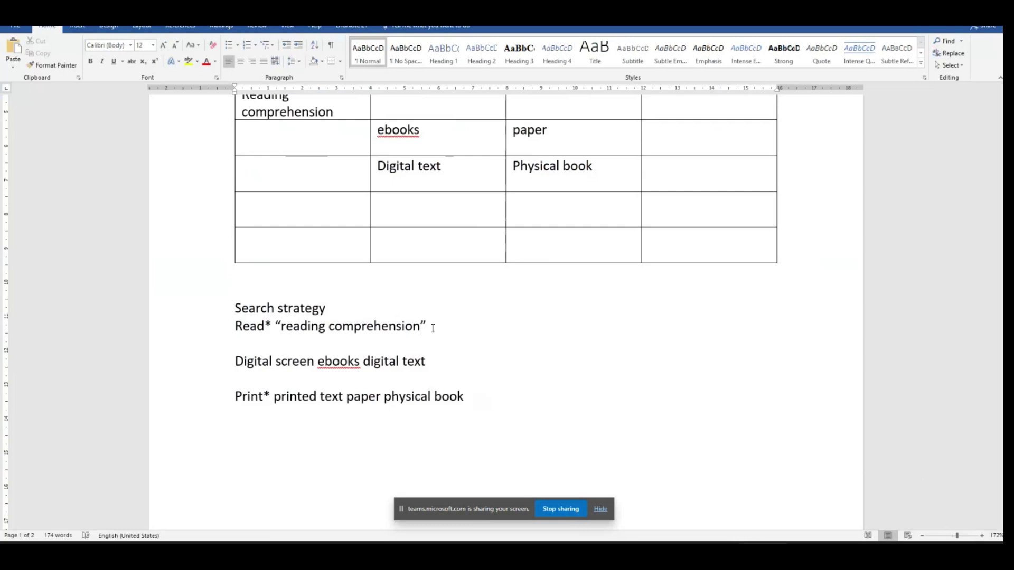
# Put quotation marks around "digital text" in the second line of the search strategy
pyautogui.click(363, 362)
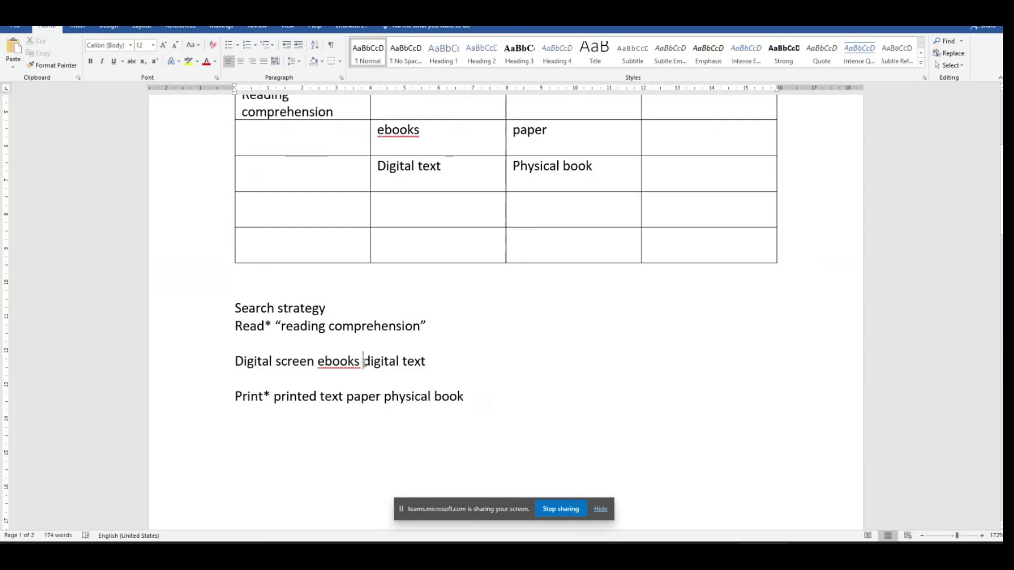
pyautogui.write('"')
pyautogui.click(439, 367)
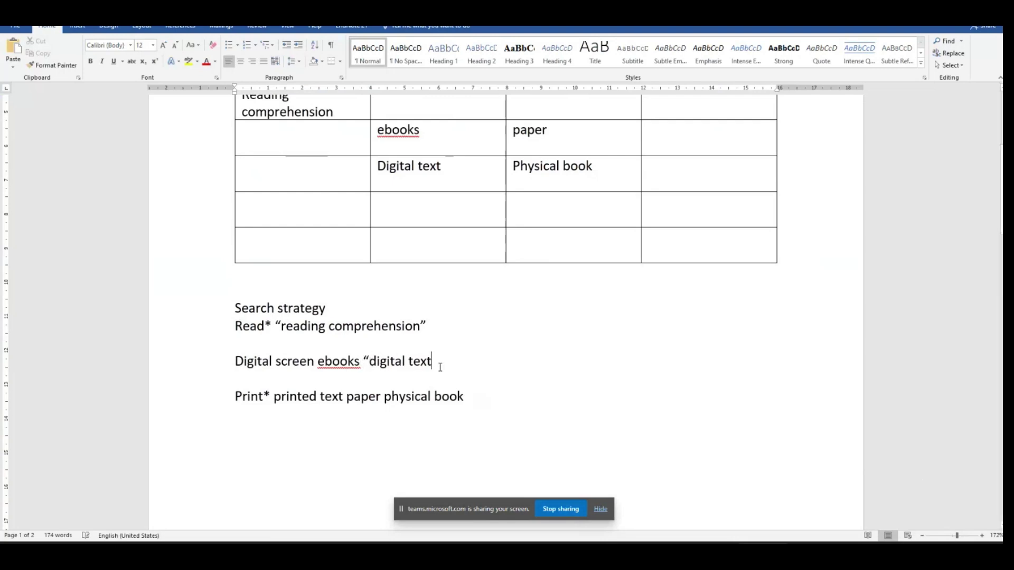
pyautogui.write('"')
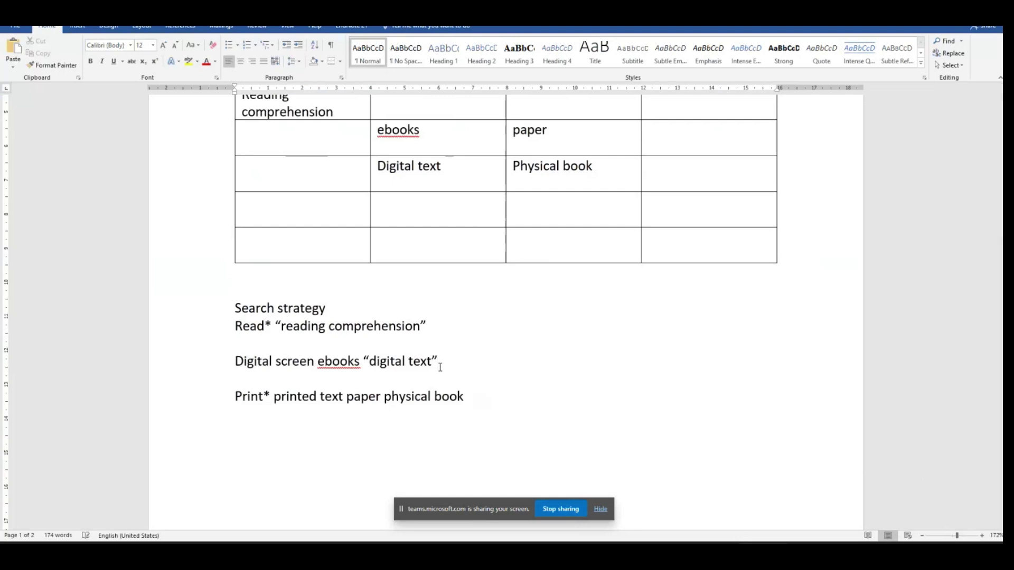
# Put quotation marks around "printed text" and "physical book" in the third line of the search strategy
pyautogui.click(274, 396)
pyautogui.write('"')
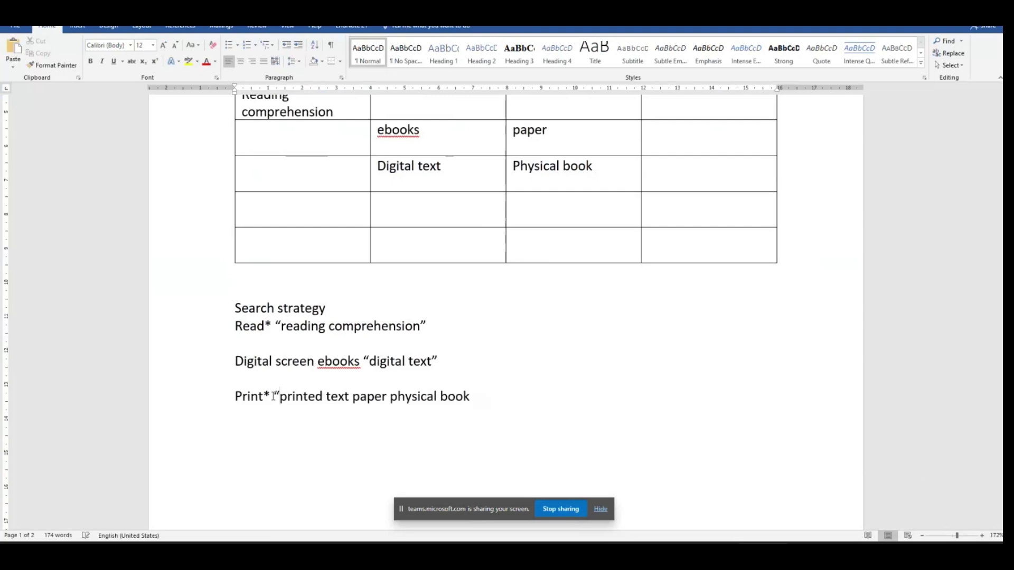
pyautogui.click(350, 395)
pyautogui.write('"')
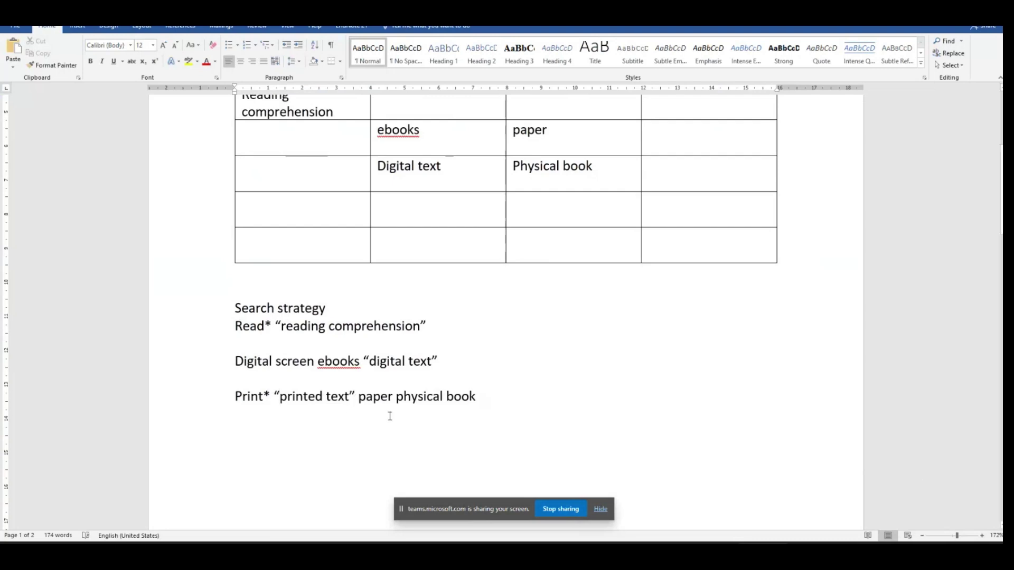
pyautogui.click(397, 396)
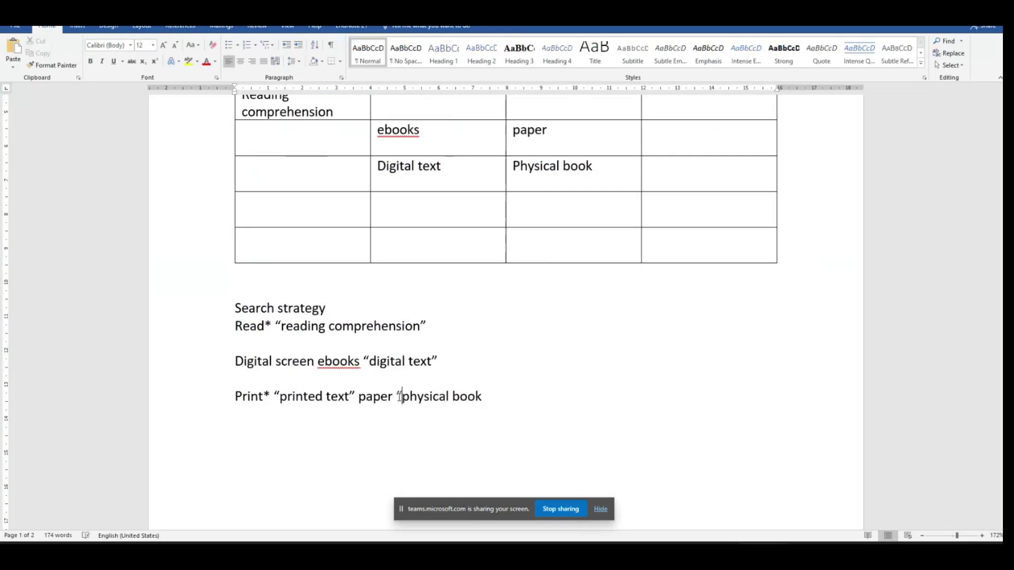
pyautogui.write('"')
pyautogui.click(481, 397)
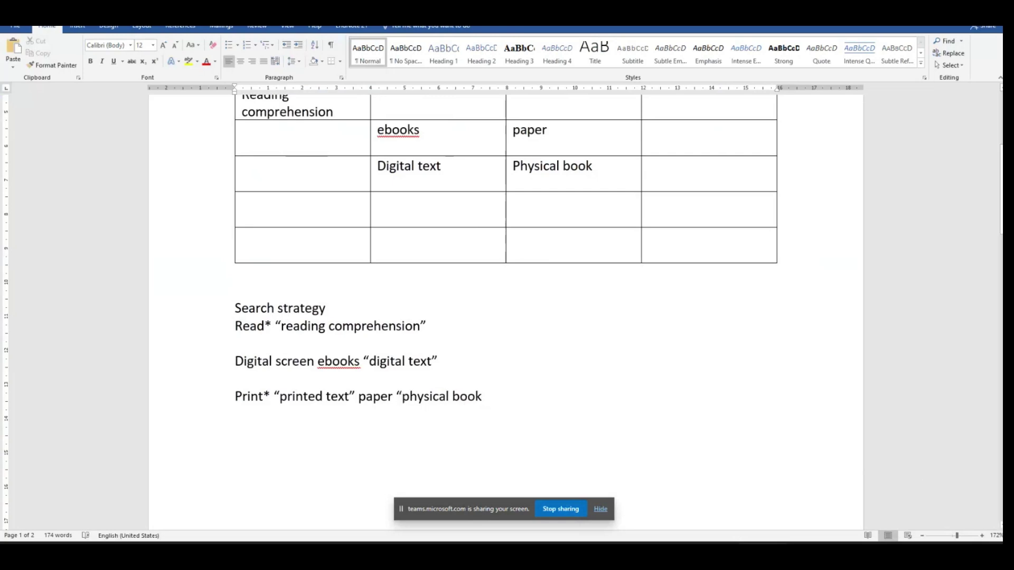
pyautogui.write('"')
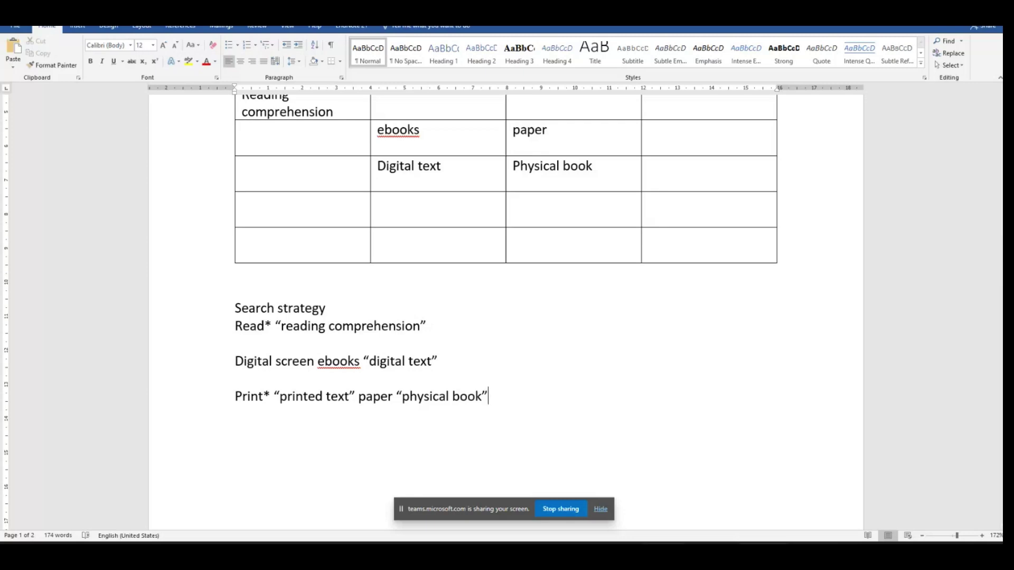
# Switch to the Word document with the shared drive link and add the expression 2+3*5 on a line above "sugarcane white leaf"
pyautogui.hotkey('alt', 'Tab')
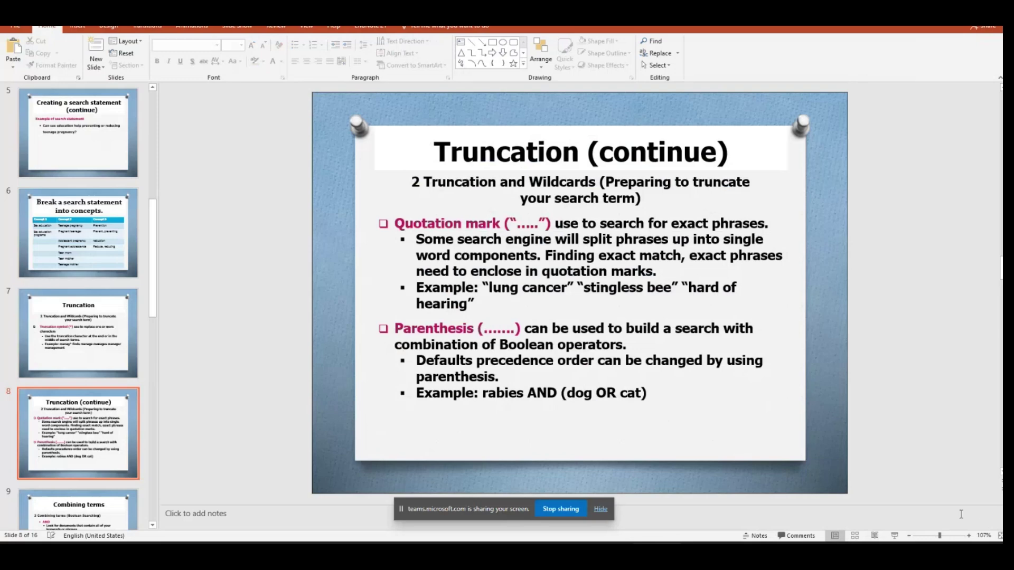
pyautogui.click(313, 554)
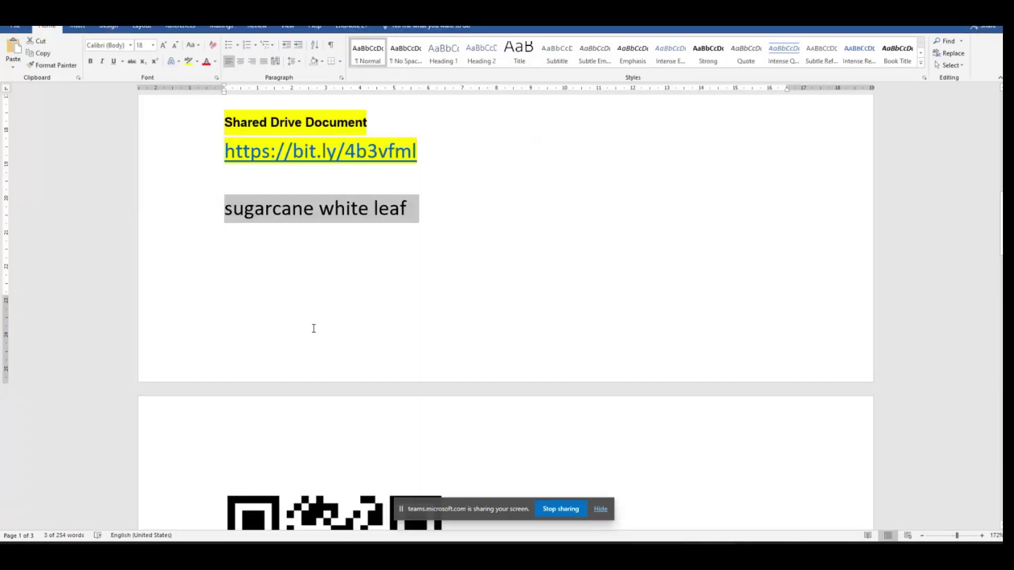
pyautogui.click(487, 203)
pyautogui.click(449, 169)
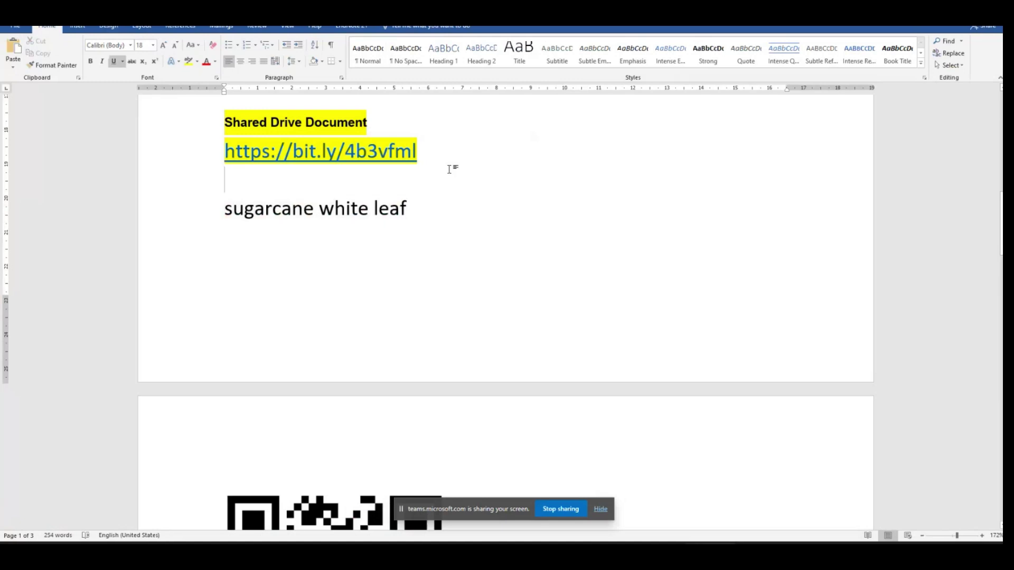
pyautogui.press('Return')
pyautogui.write('2')
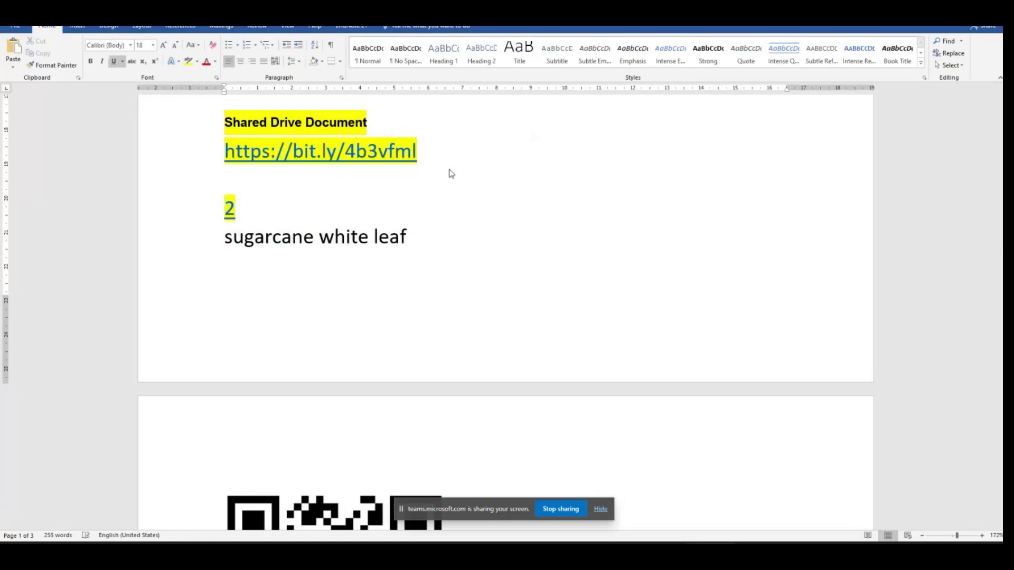
pyautogui.write('+3')
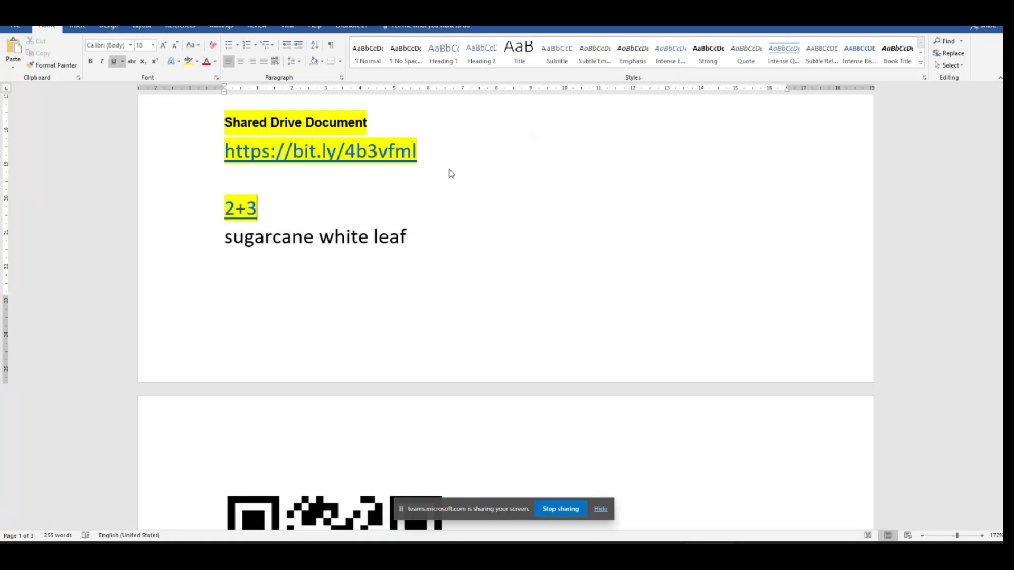
pyautogui.write('*')
pyautogui.write('5')
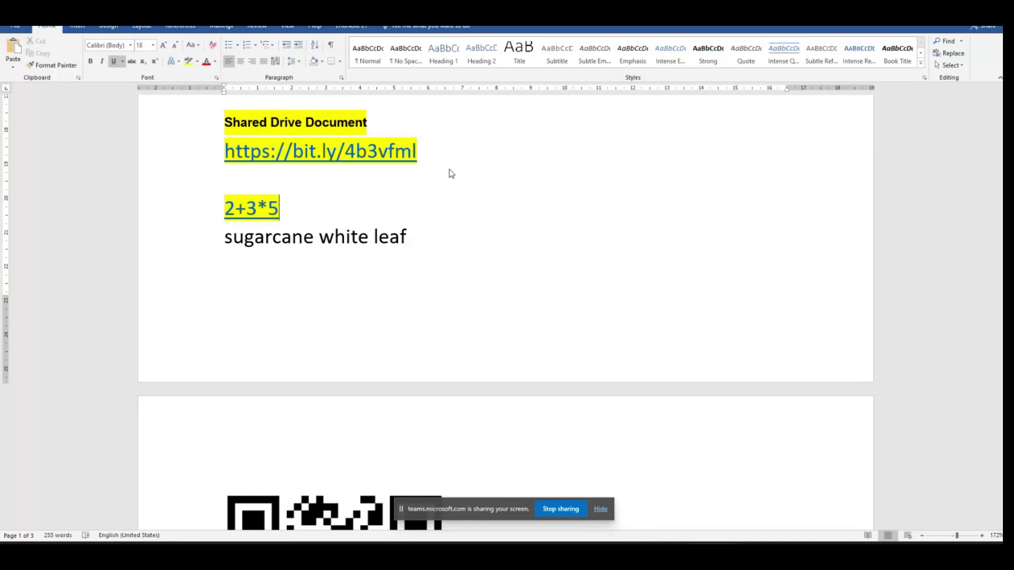
# Put parentheses around 2+3 in the expression and return to the "Truncation (continue)" slide in PowerPoint
pyautogui.click(228, 208)
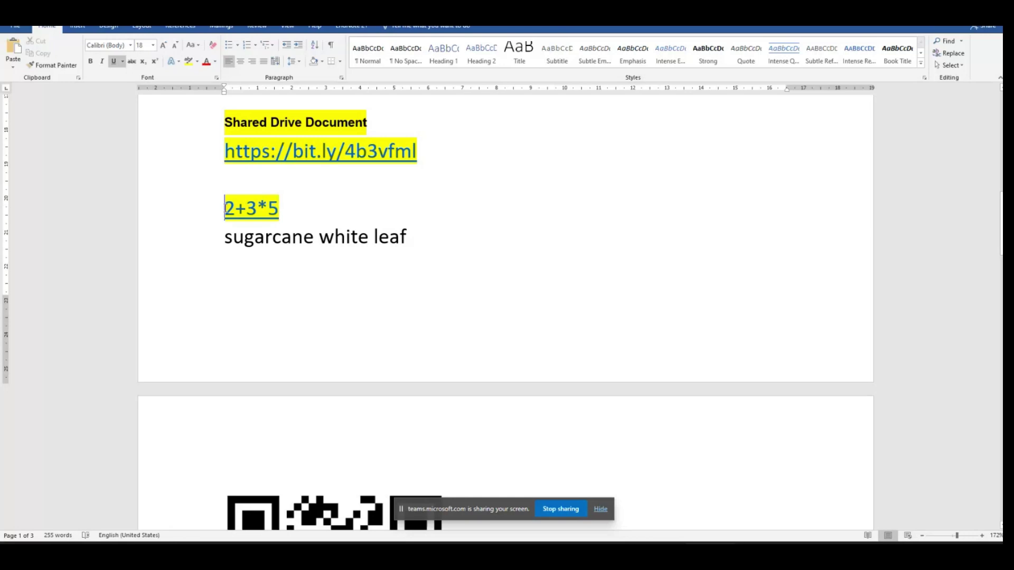
pyautogui.write('(')
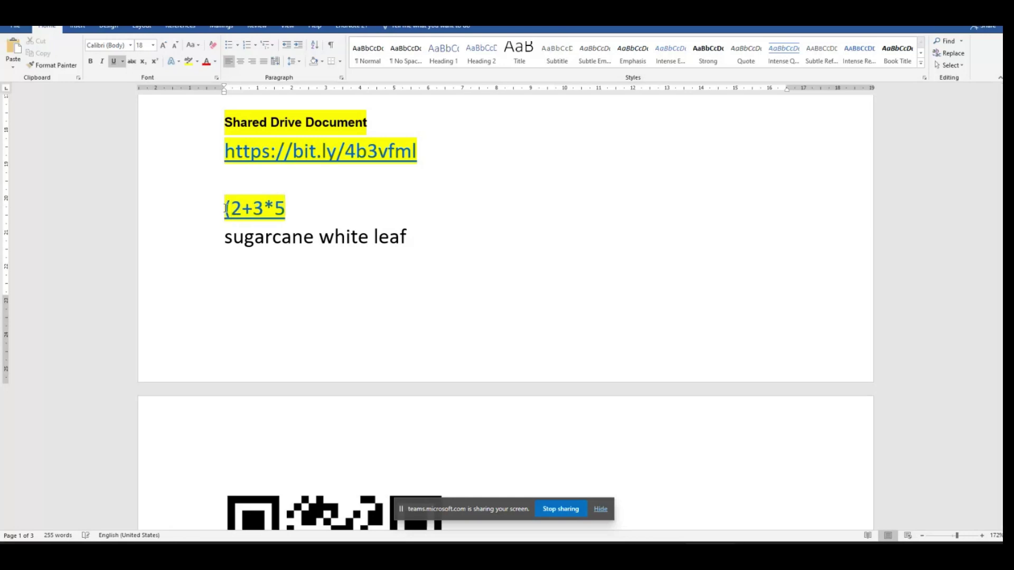
pyautogui.click(267, 221)
pyautogui.write(')')
pyautogui.hotkey('alt', 'Tab')
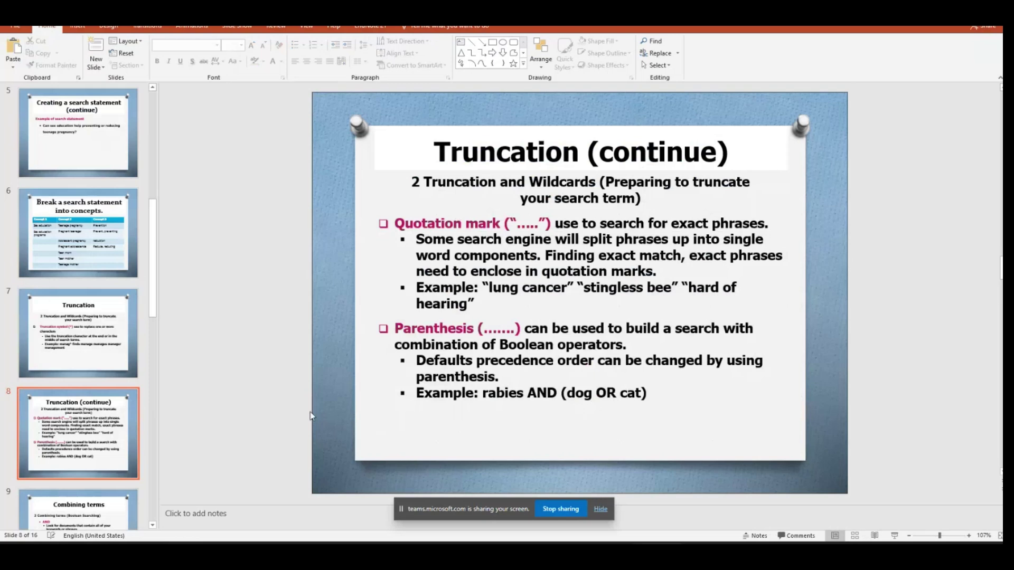
pyautogui.click(96, 433)
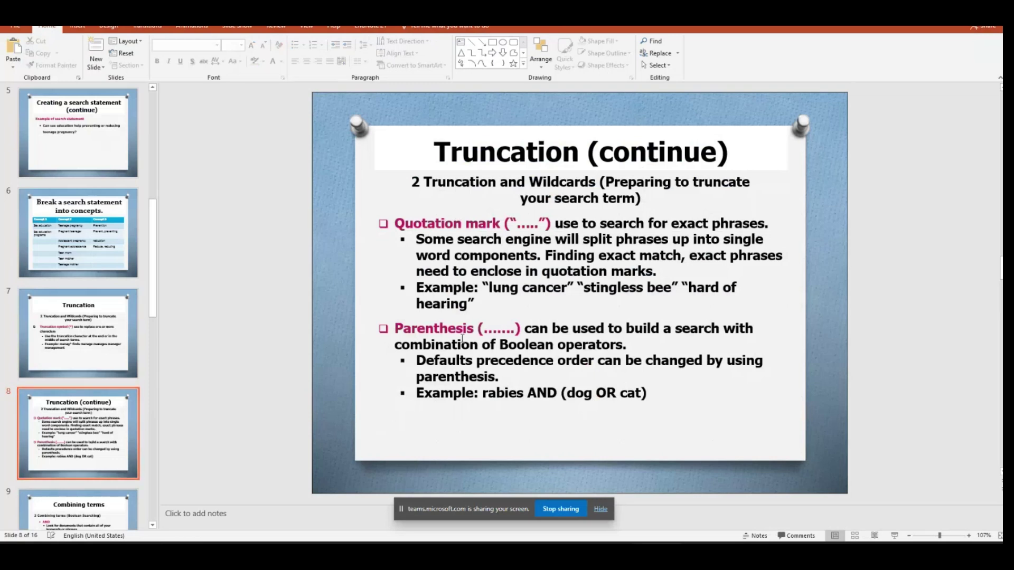
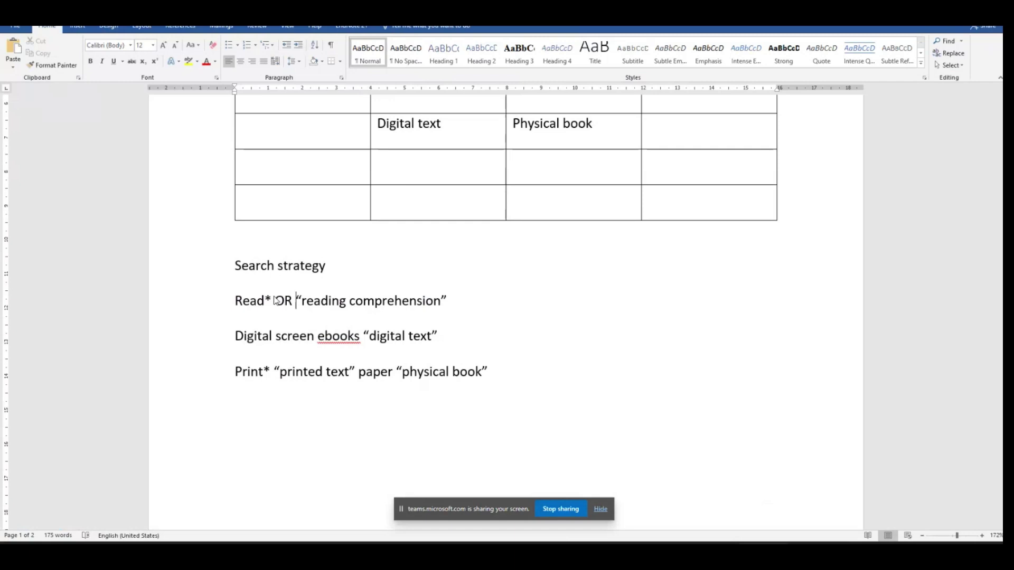
# Insert OR between the terms Digital, screen, ebooks and "digital text" in the second line of the search strategy
pyautogui.click(276, 338)
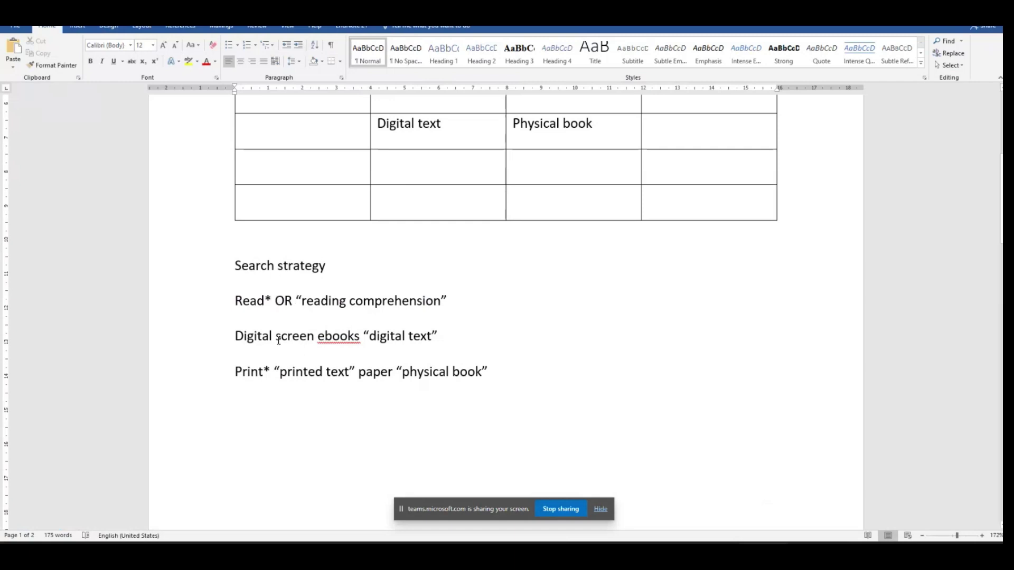
pyautogui.write('OR')
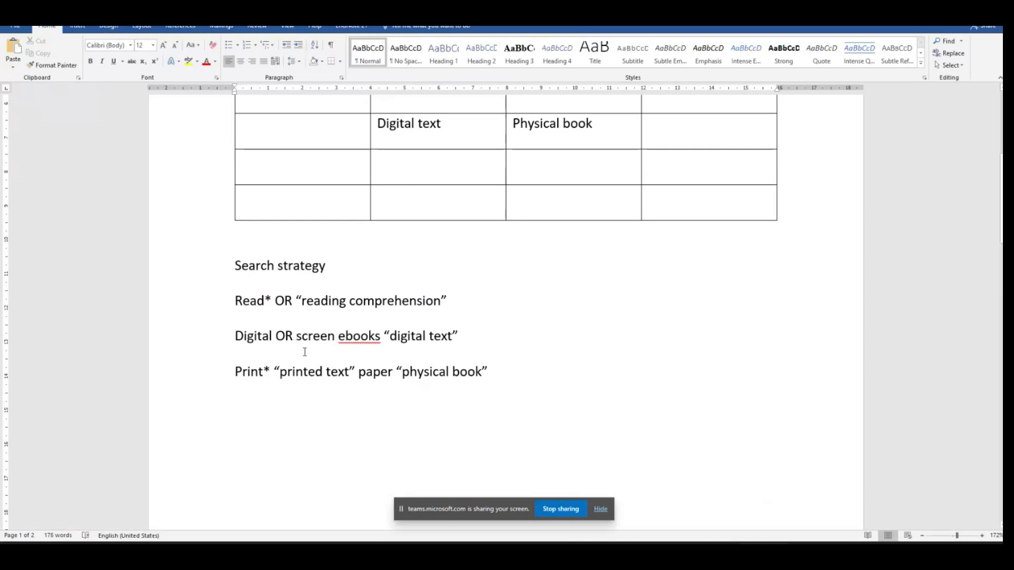
pyautogui.click(339, 335)
pyautogui.write('OR ')
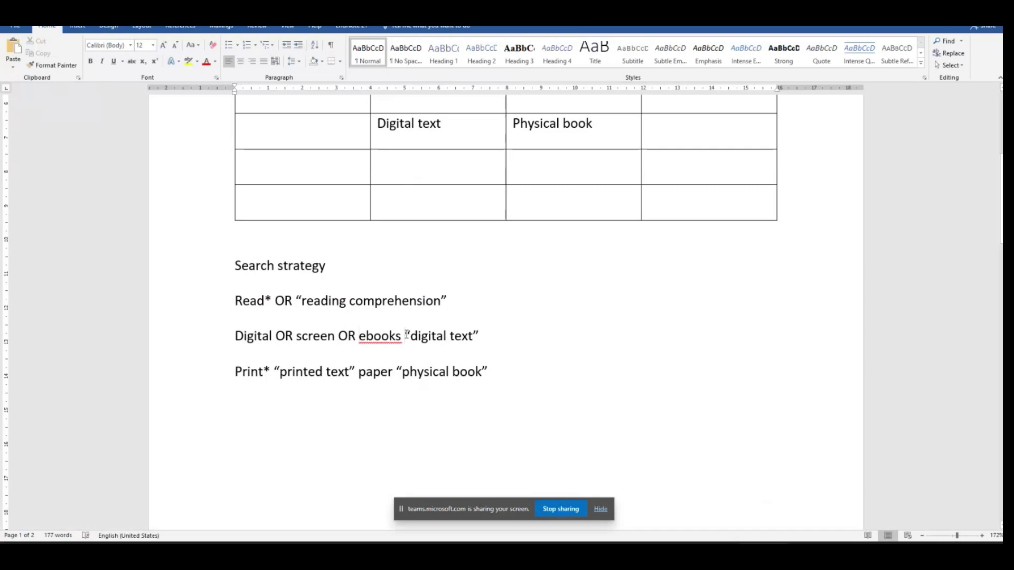
pyautogui.write('OR')
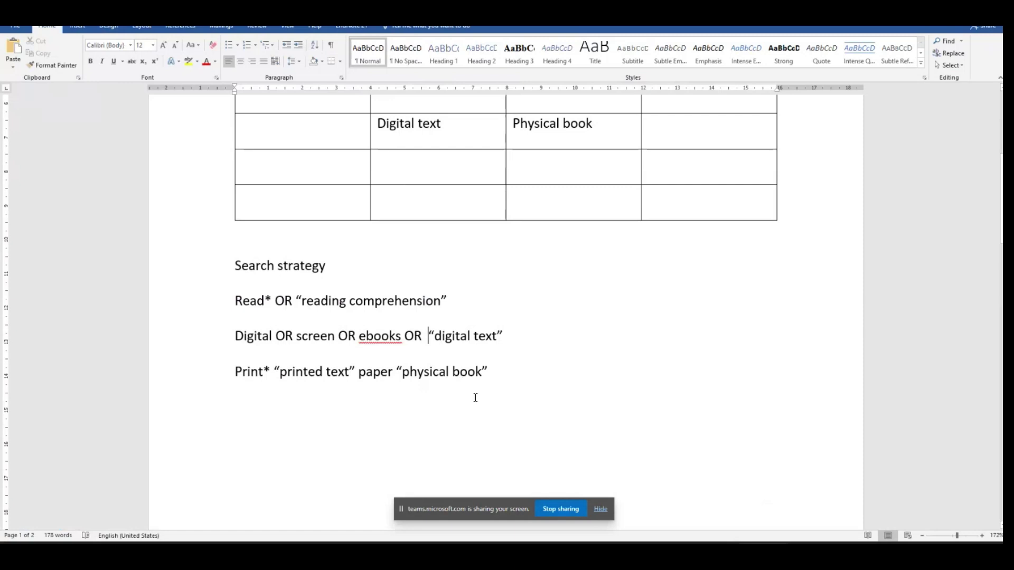
pyautogui.press('BackSpace')
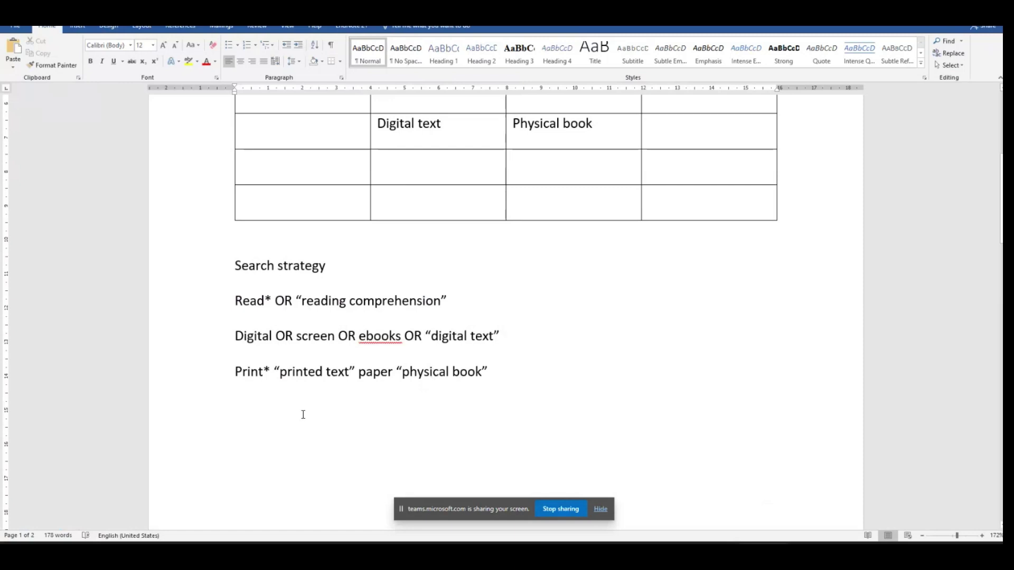
# Insert OR between the terms Print*, "printed text", paper and "physical book" in the third line of the search strategy
pyautogui.write('OR')
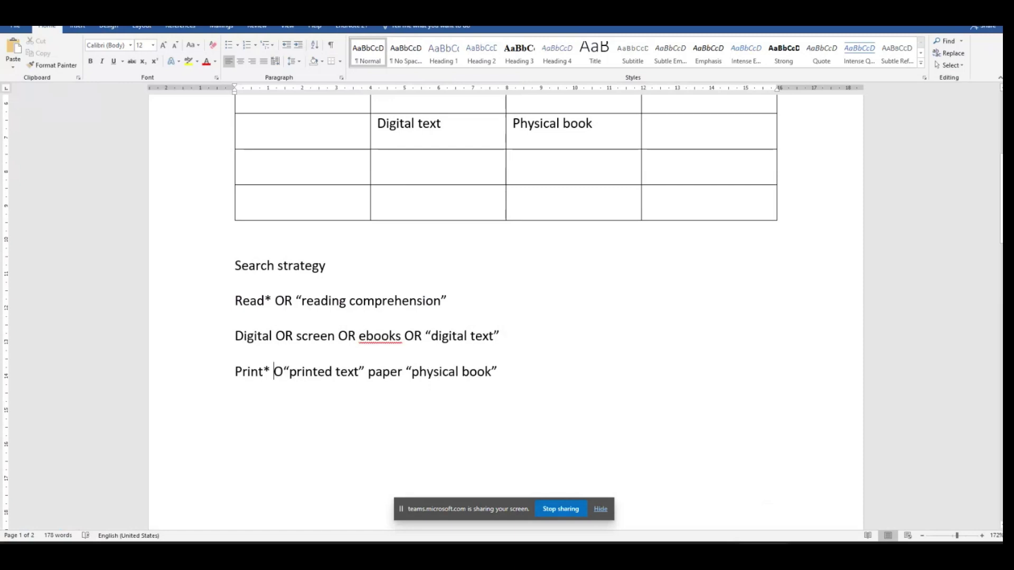
pyautogui.click(374, 371)
pyautogui.write('OR')
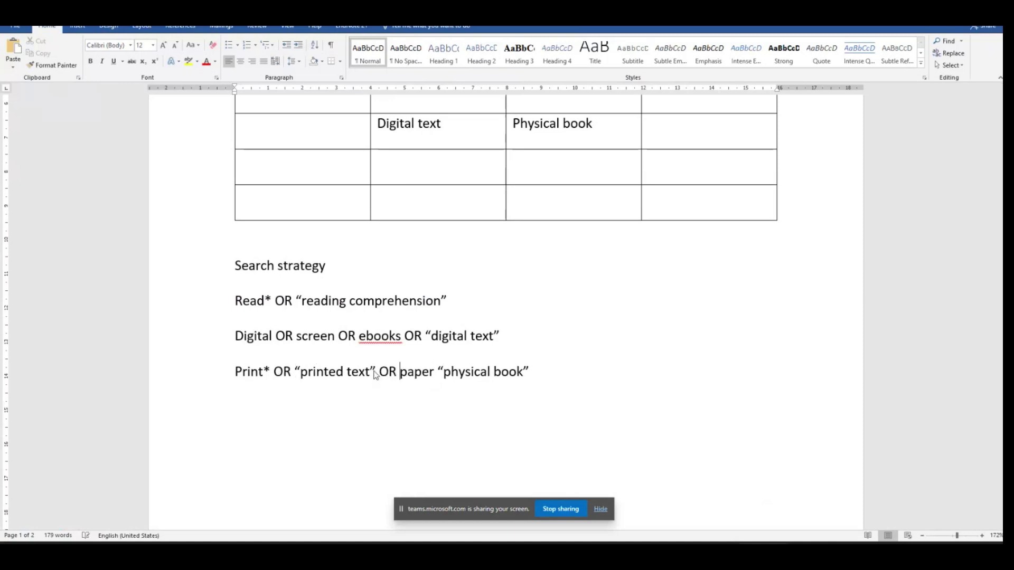
pyautogui.click(438, 371)
pyautogui.write('OR')
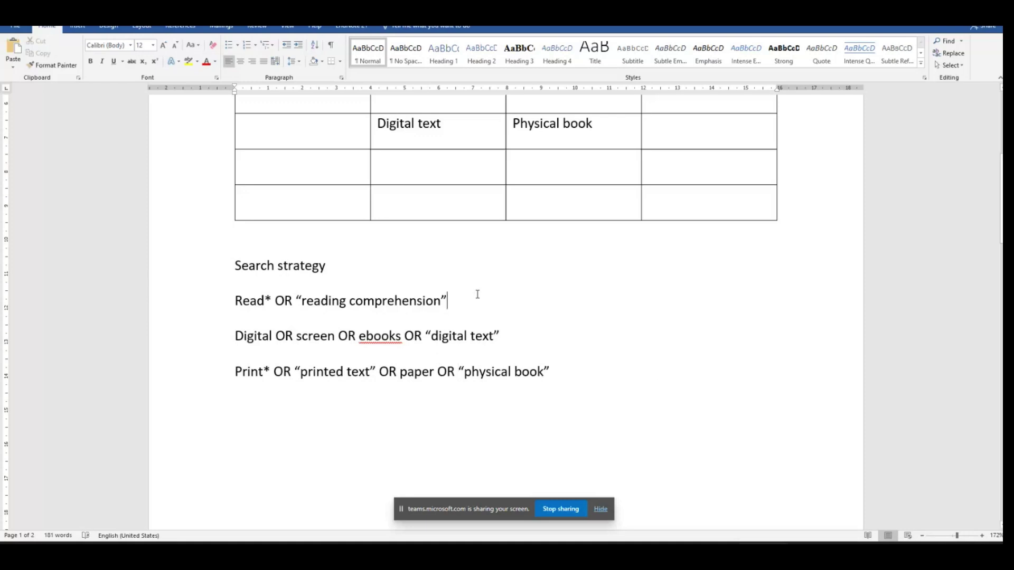
# Join the three search strategy lines with AND on its own line between them, removing the extra blank lines
pyautogui.press('Return')
pyautogui.write('AND')
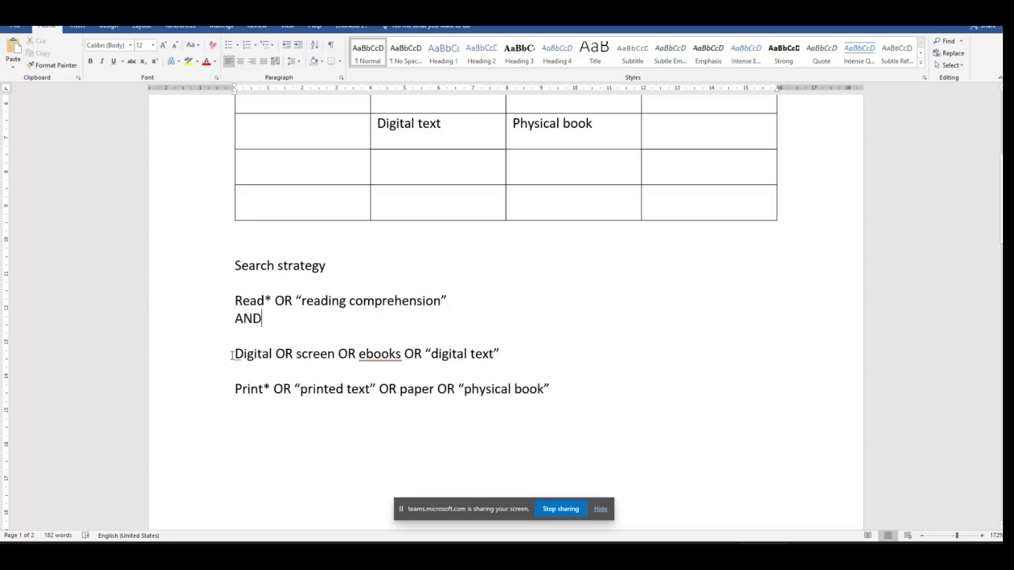
pyautogui.press('BackSpace')
pyautogui.click(512, 337)
pyautogui.press('Return')
pyautogui.write('A')
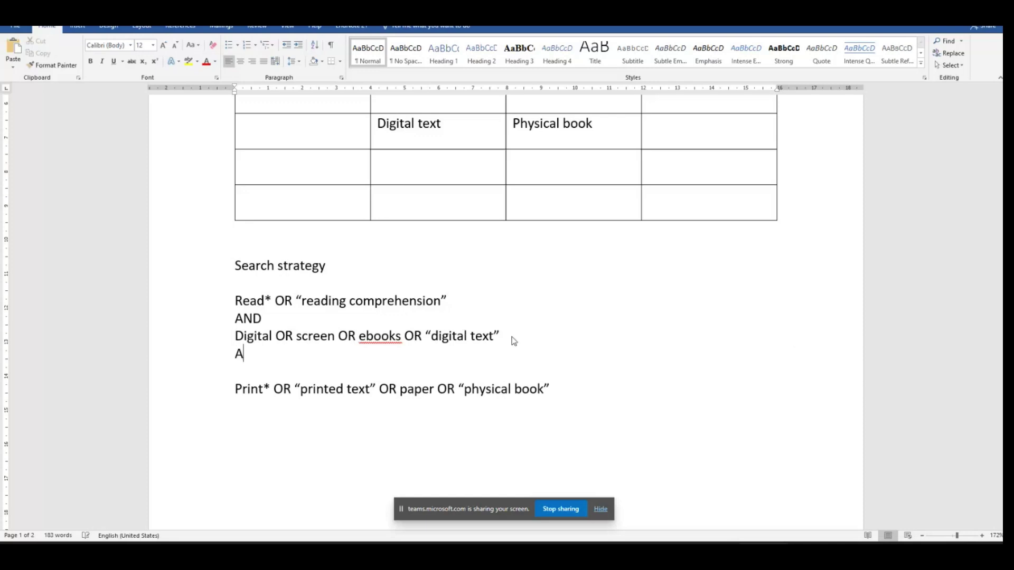
pyautogui.write('ND')
pyautogui.click(236, 388)
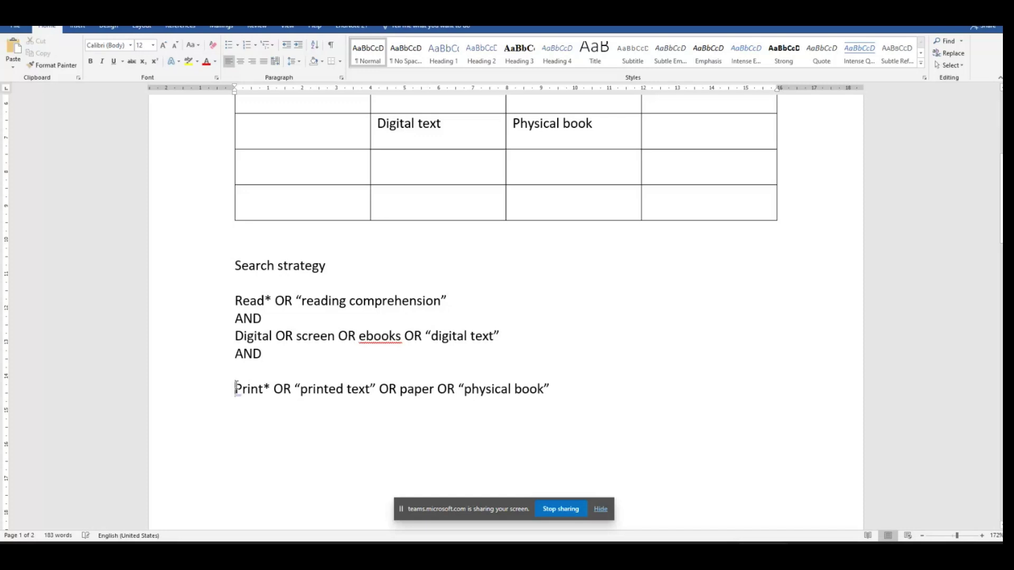
pyautogui.press('BackSpace')
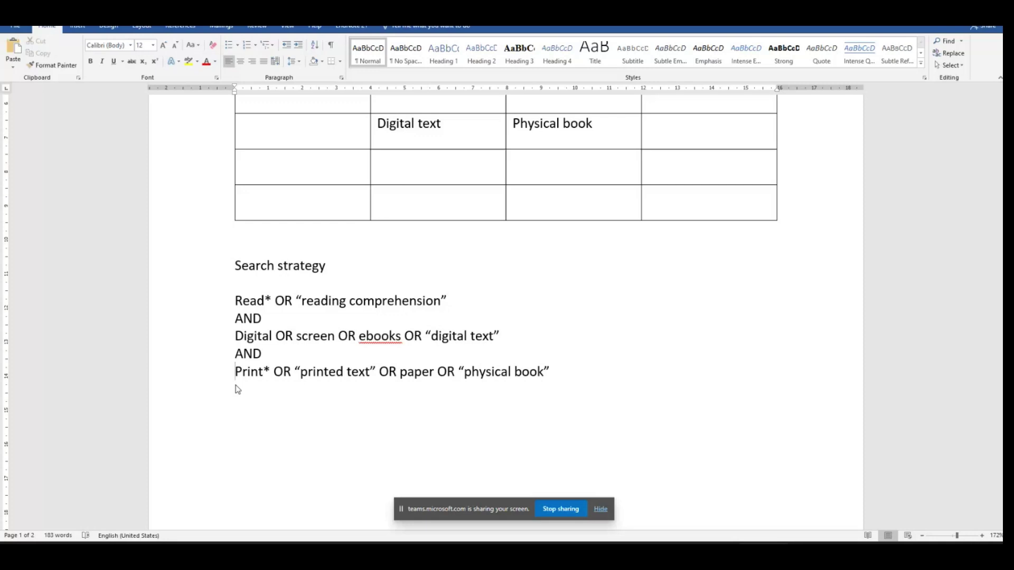
# Enclose each of the three OR-combined lines of the search strategy in its own pair of parentheses
pyautogui.click(236, 301)
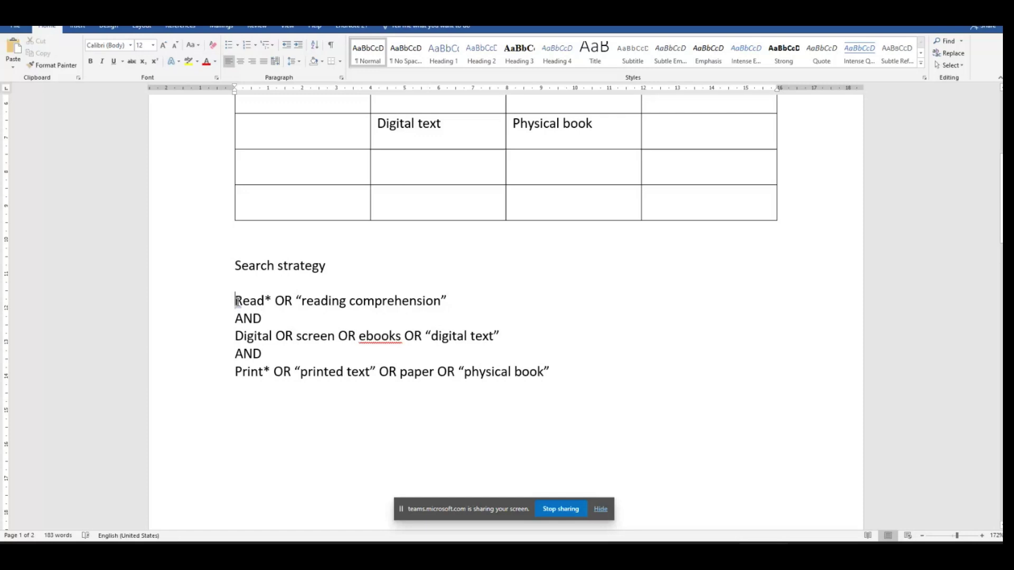
pyautogui.write('(')
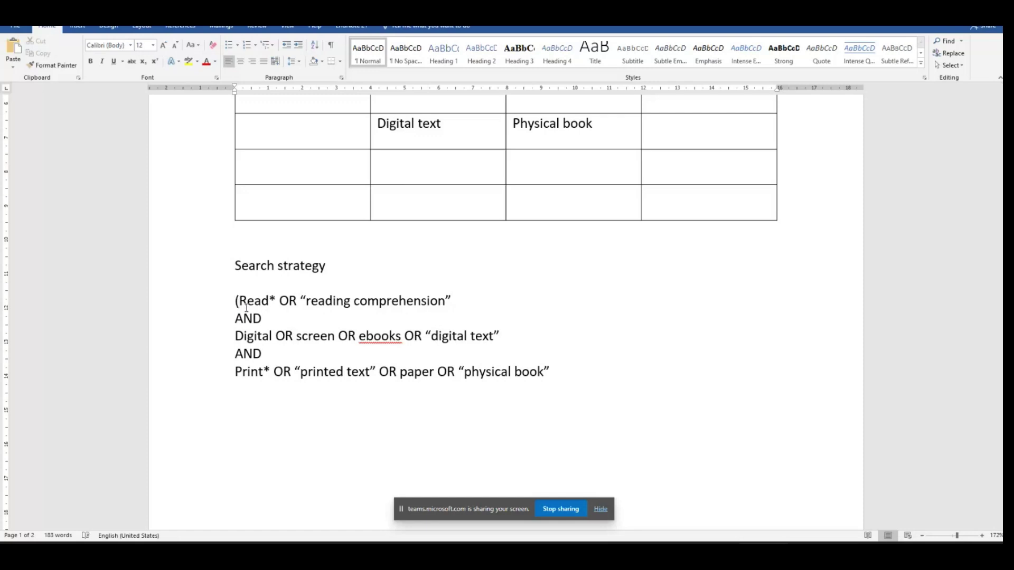
pyautogui.click(461, 301)
pyautogui.write(')')
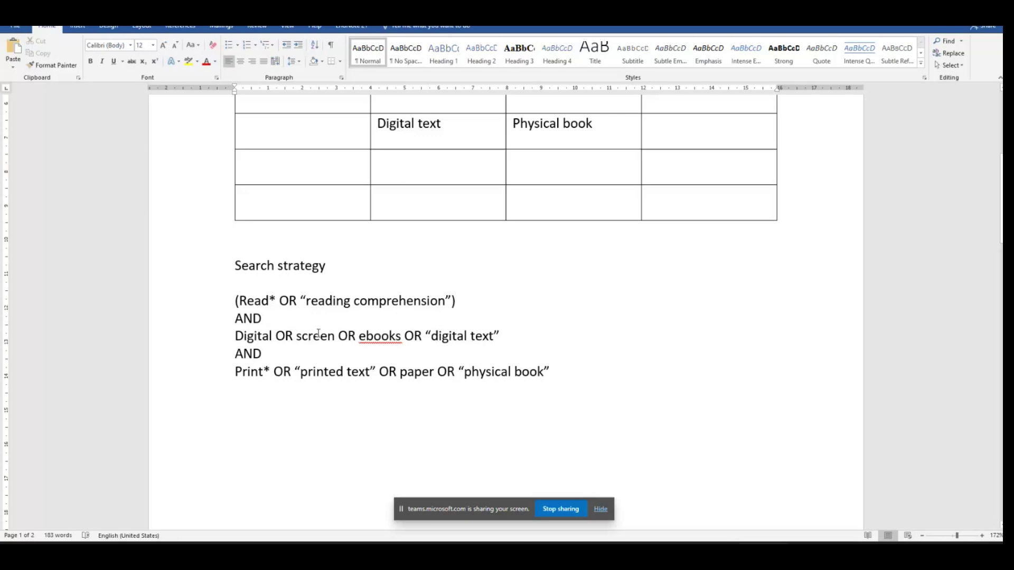
pyautogui.click(236, 336)
pyautogui.write('(')
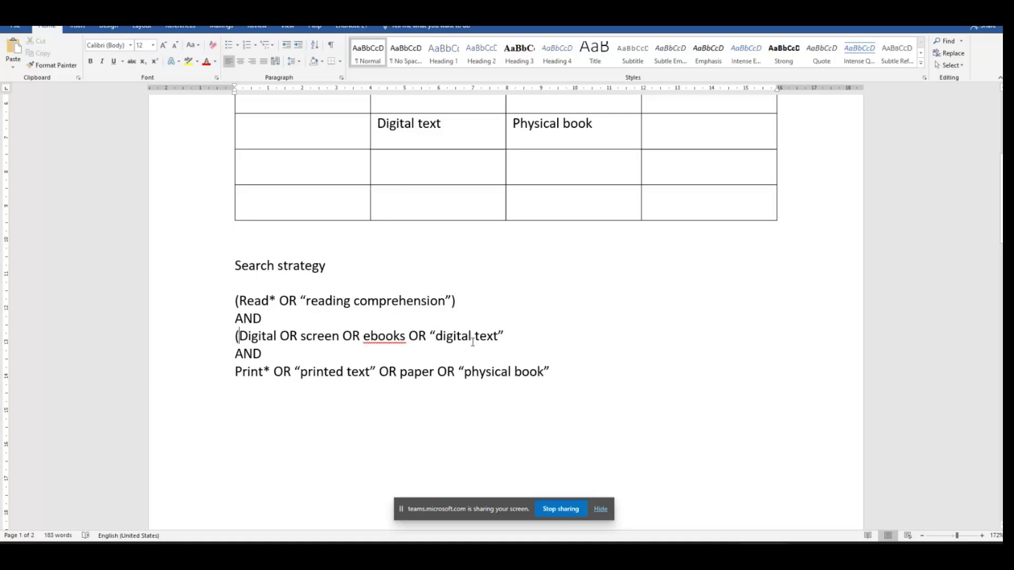
pyautogui.click(504, 333)
pyautogui.write(')')
pyautogui.click(236, 372)
pyautogui.write('(')
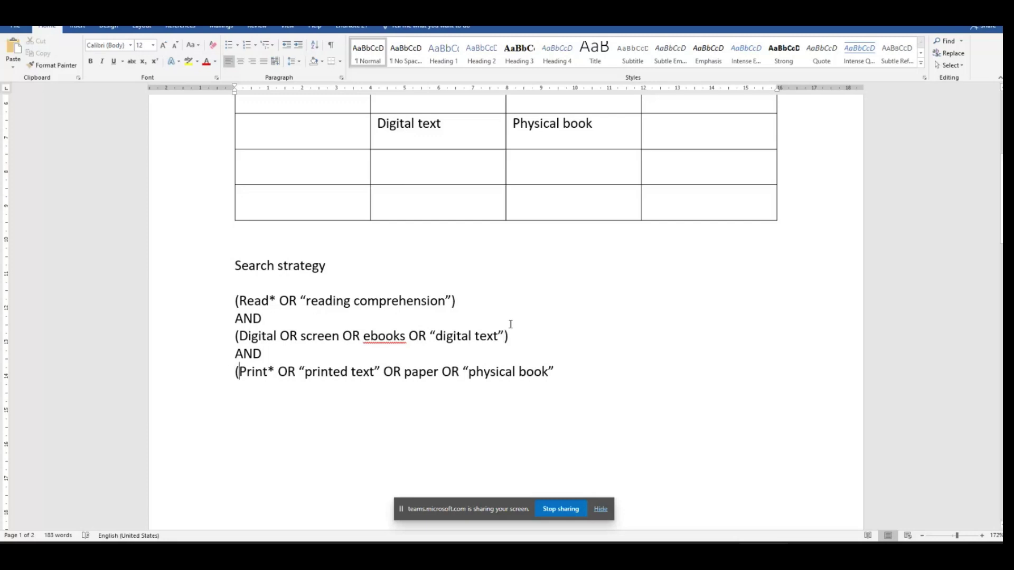
pyautogui.click(559, 368)
pyautogui.write(')')
# Switch to SpringerLink in the browser and clear the "sugarcane white leaf" query from the search box
pyautogui.click(604, 544)
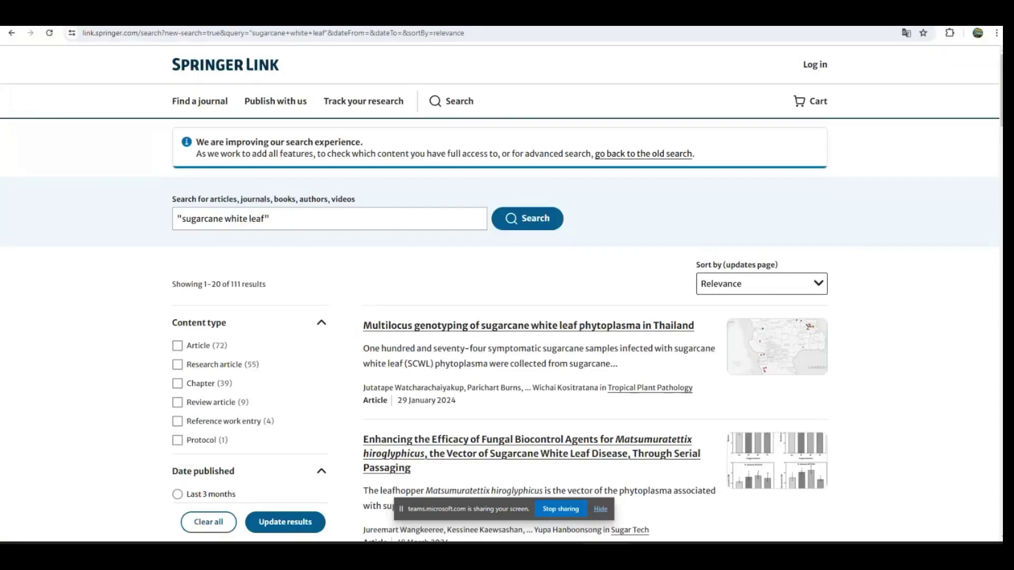
pyautogui.click(287, 218)
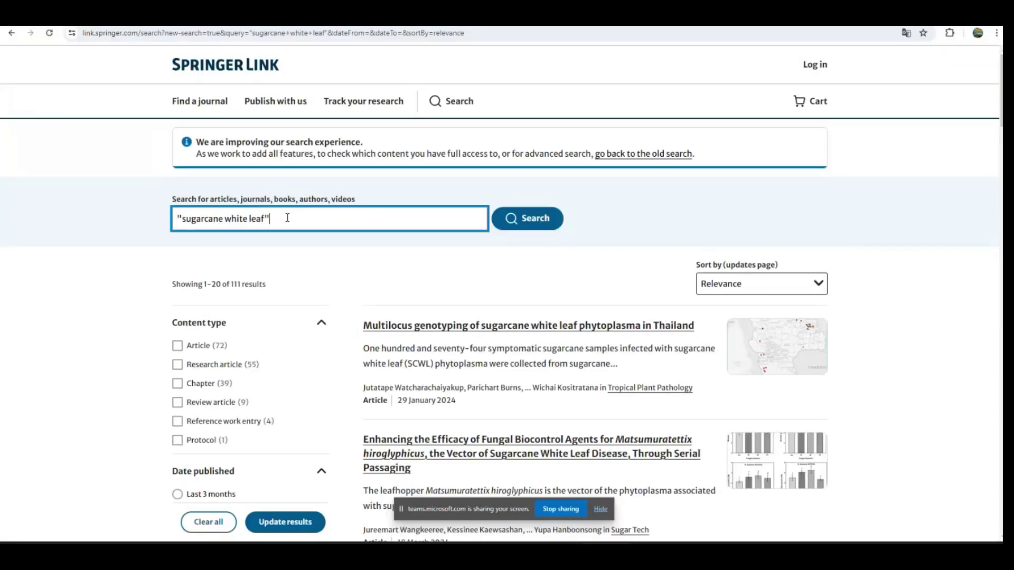
pyautogui.moveTo(287, 218); pyautogui.dragTo(178, 212)
pyautogui.press('BackSpace')
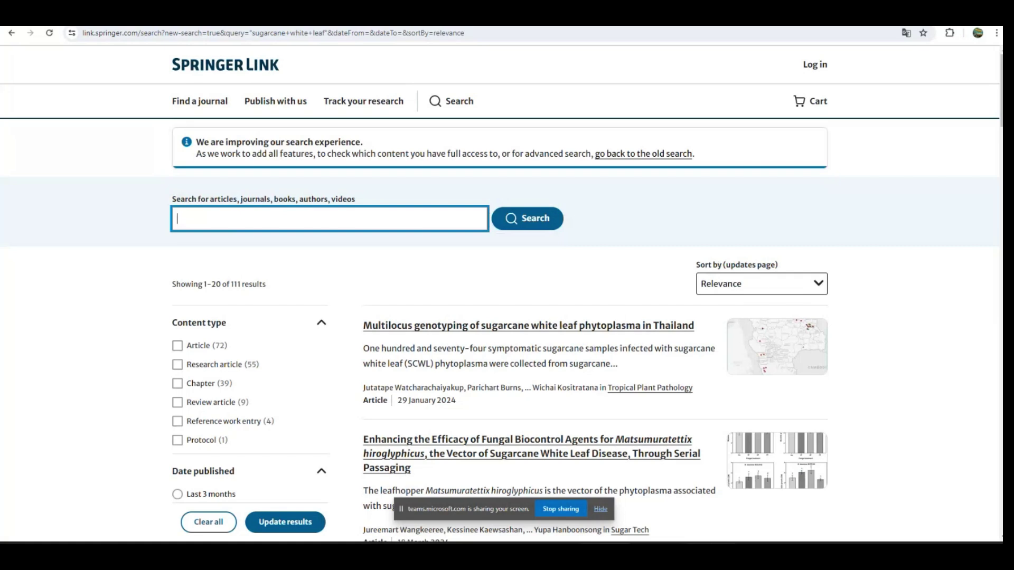
# Switch to the Word document with the shared drive link, add "rabies" on a new line under "sugarcane white leaf" and select it
pyautogui.hotkey('alt', 'Tab')
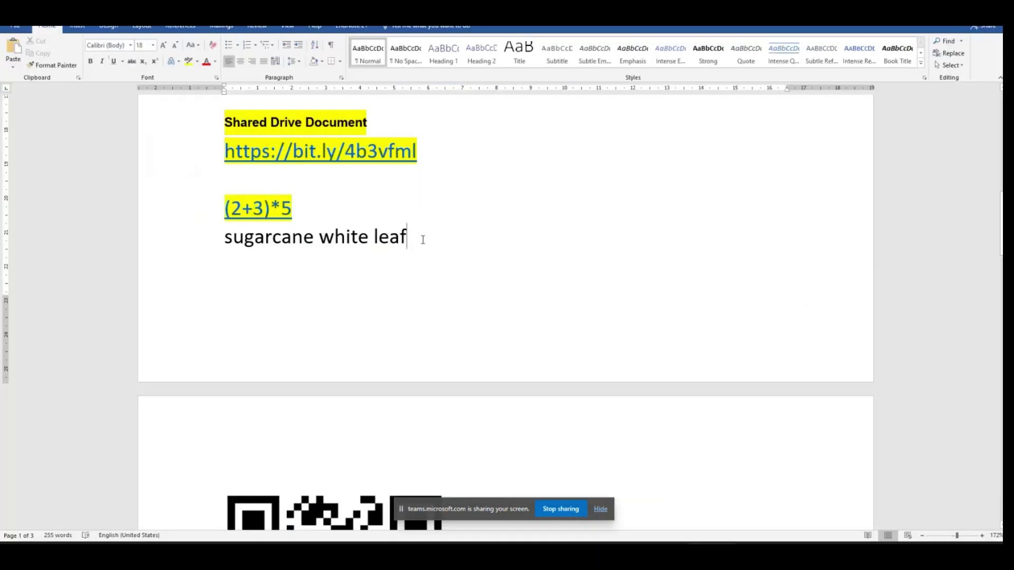
pyautogui.press('Return')
pyautogui.press('Return')
pyautogui.press('Return')
pyautogui.press('Return')
pyautogui.scroll(-3, 425, 242)
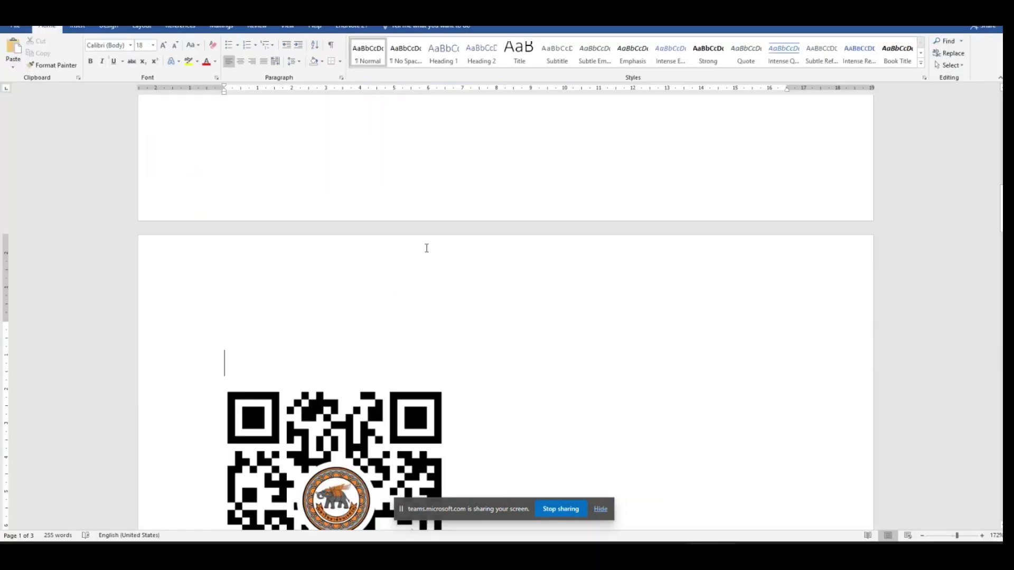
pyautogui.scroll(3, 422, 238)
pyautogui.click(418, 212)
pyautogui.press('Return')
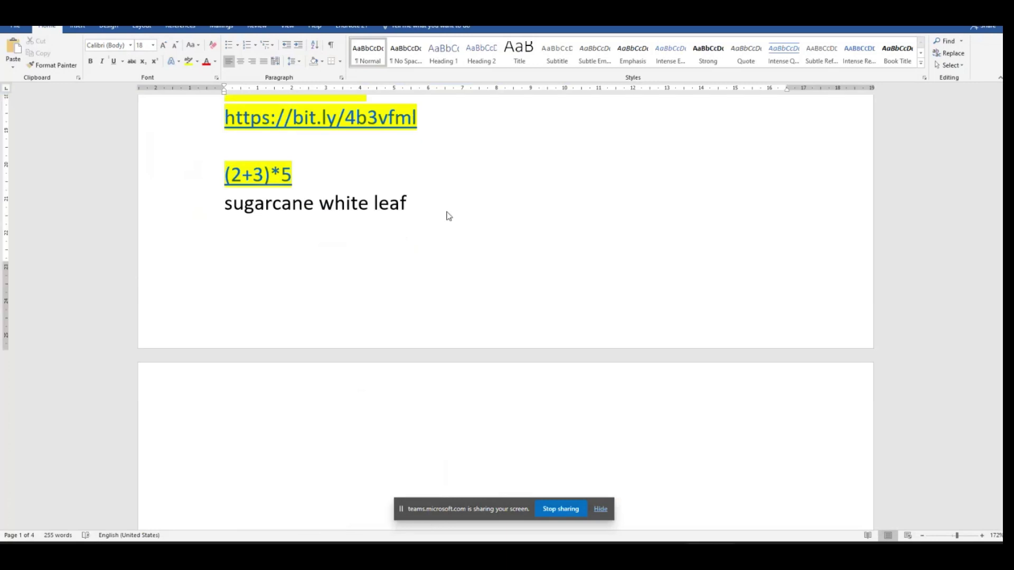
pyautogui.write('rabies')
pyautogui.moveTo(220, 233); pyautogui.dragTo(276, 237)
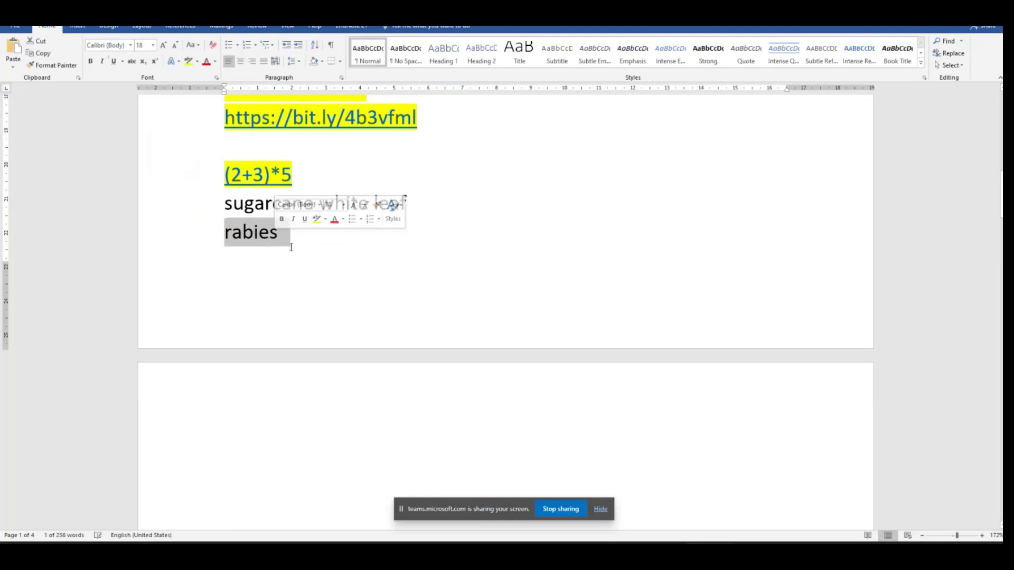
# Extend the "rabies" line to read "rabies AND dog OR cat" and move it to the start of the next page
pyautogui.click(294, 246)
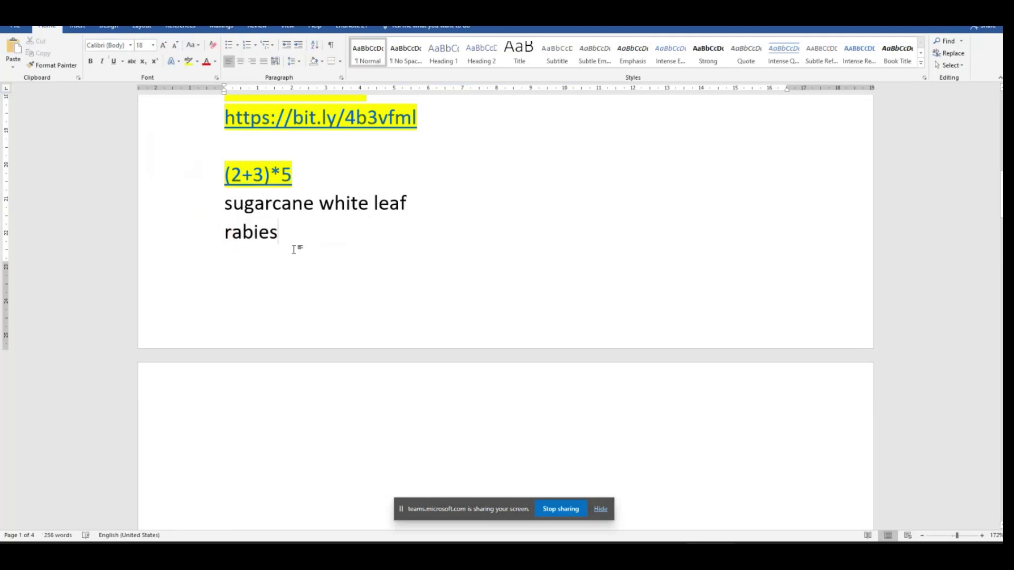
pyautogui.write('A')
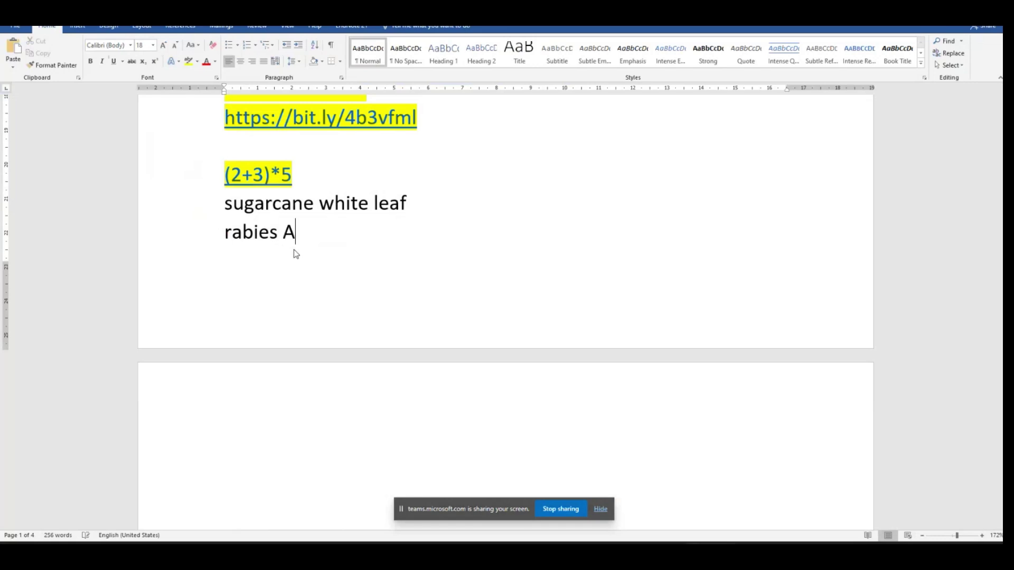
pyautogui.write('ND dog')
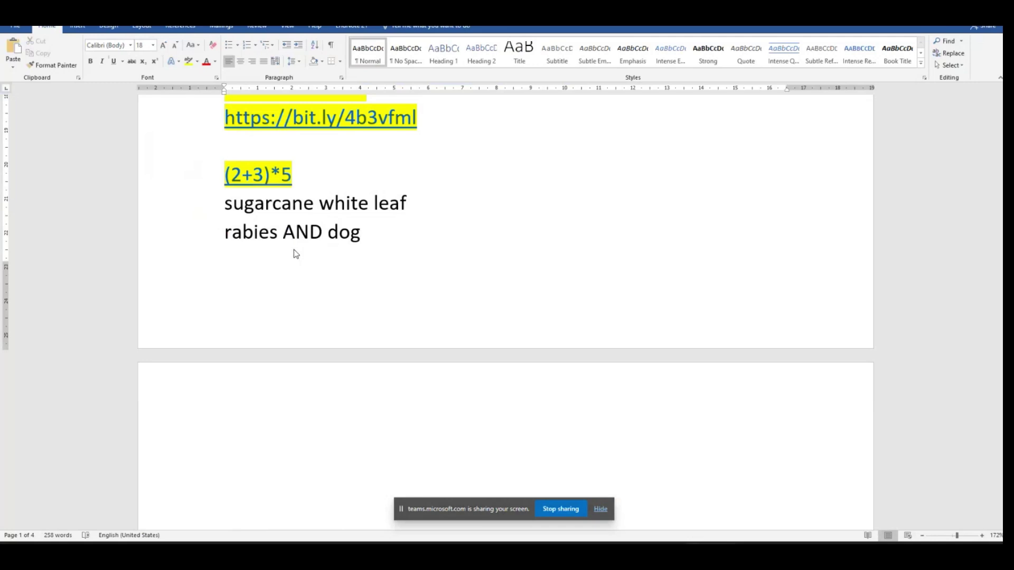
pyautogui.write(' OR cat')
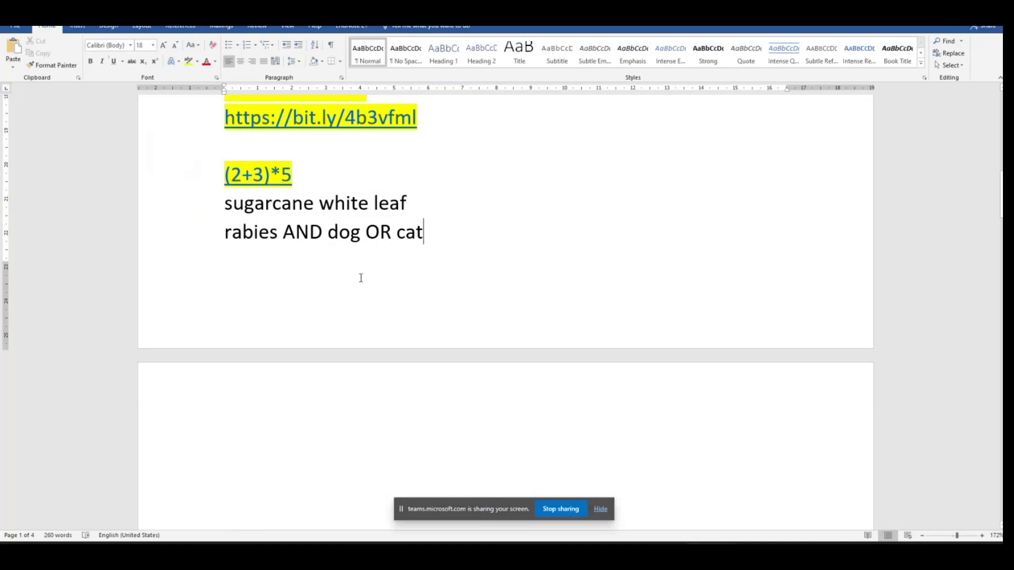
pyautogui.click(224, 238)
pyautogui.press('Return')
pyautogui.scroll(-2, 428, 248)
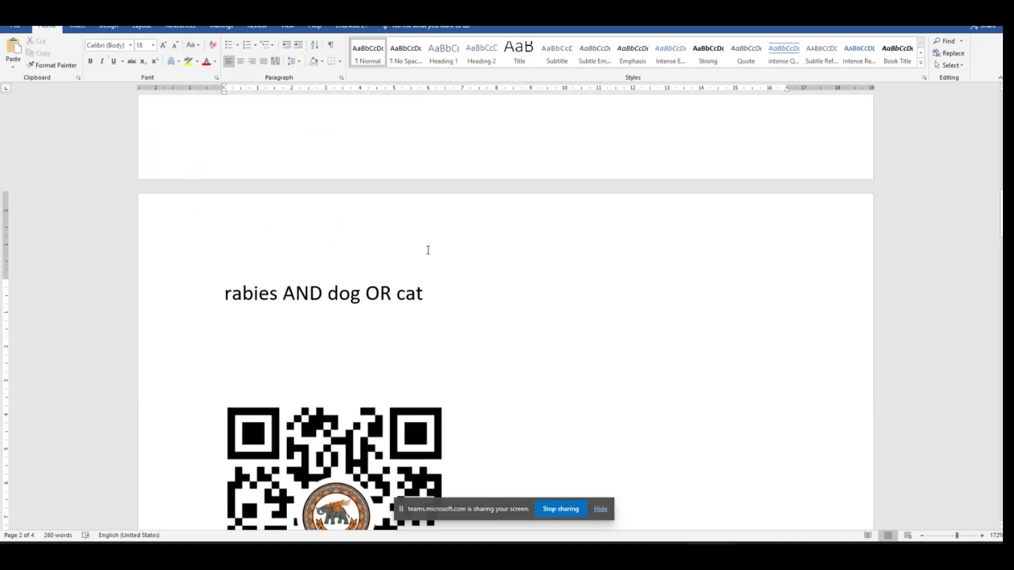
# Add the line "dog OR cat AND rabies" directly below "rabies AND dog OR cat"
pyautogui.click(429, 297)
pyautogui.press('Return')
pyautogui.write('dog ')
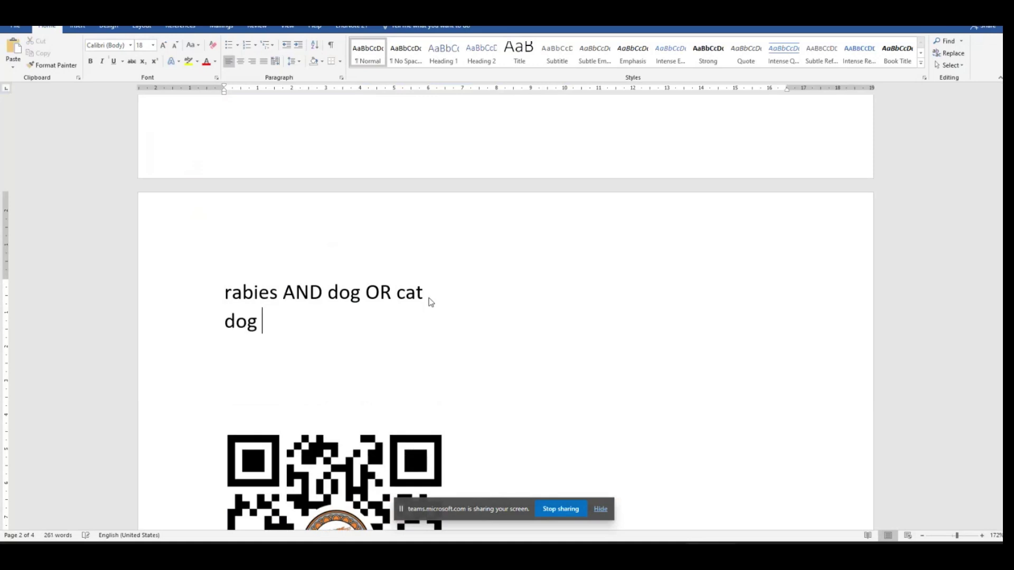
pyautogui.write('OR cat AND ran')
pyautogui.press('BackSpace')
pyautogui.write('bies')
pyautogui.press('Return')
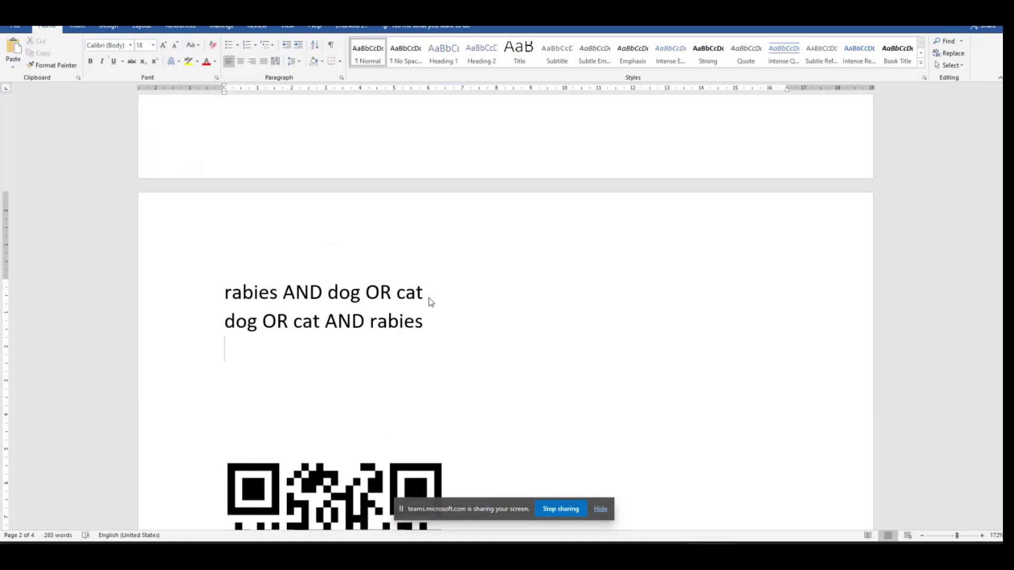
# Add "cat OR dog AND rabies" as the third example line, correcting the spelling of "rabies"
pyautogui.write('cat OR dog')
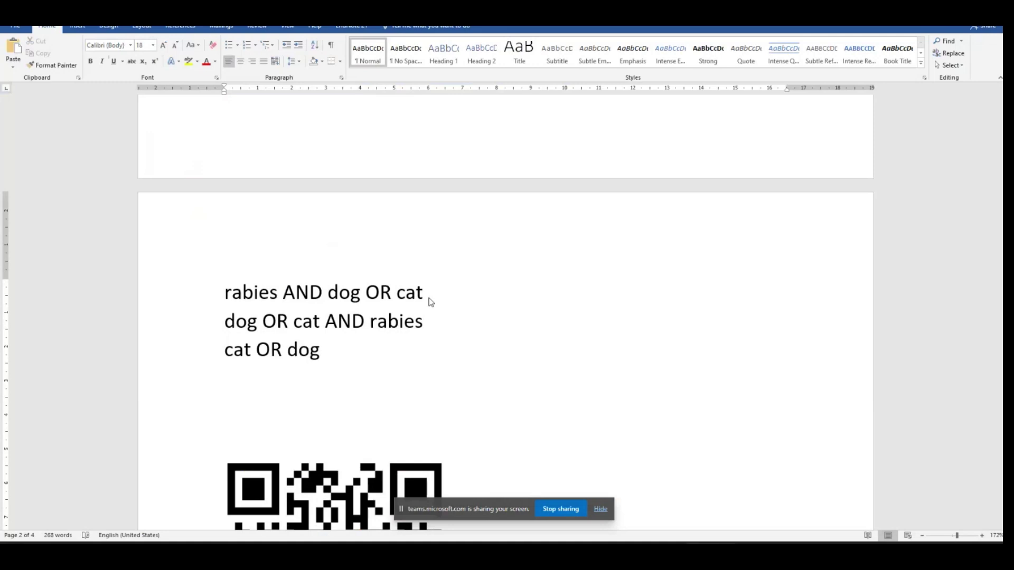
pyautogui.write(' AND rabis')
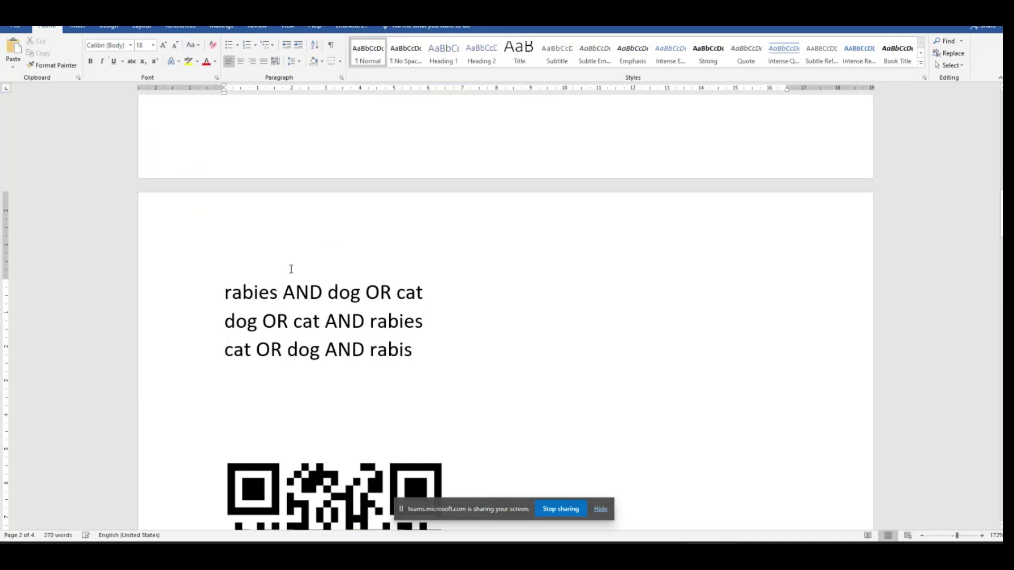
pyautogui.click(228, 293)
pyautogui.click(437, 285)
pyautogui.click(406, 352)
pyautogui.write('e')
# Insert the line "rabies AND cat OR dog" between the first and second example queries
pyautogui.click(442, 293)
pyautogui.press('Return')
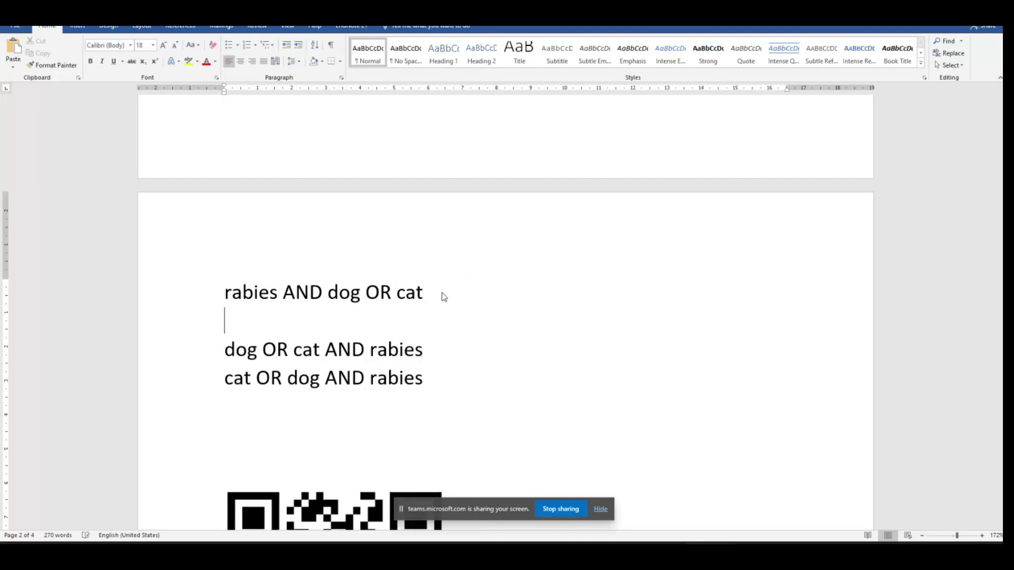
pyautogui.write('rabies')
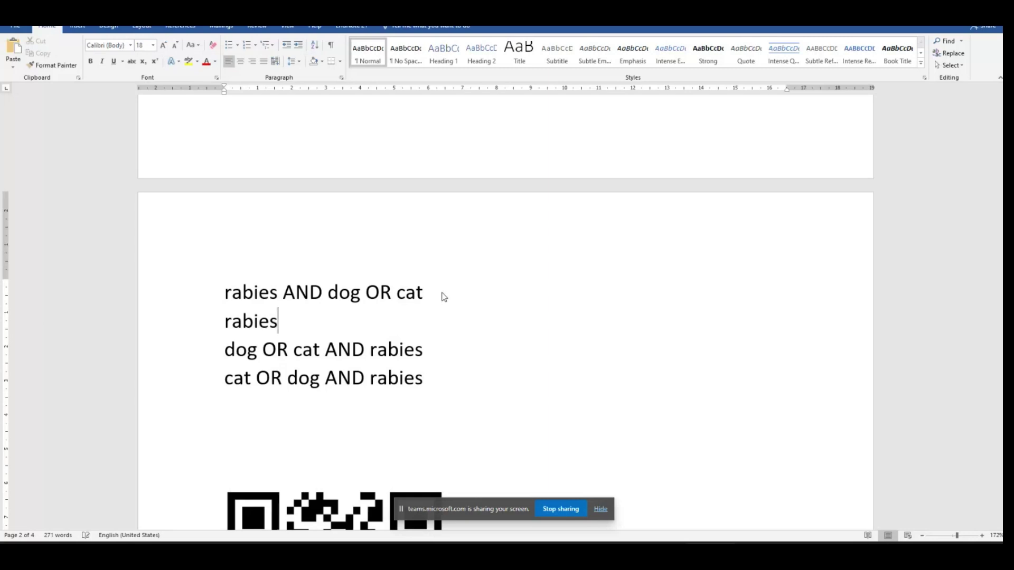
pyautogui.write(' AND ca')
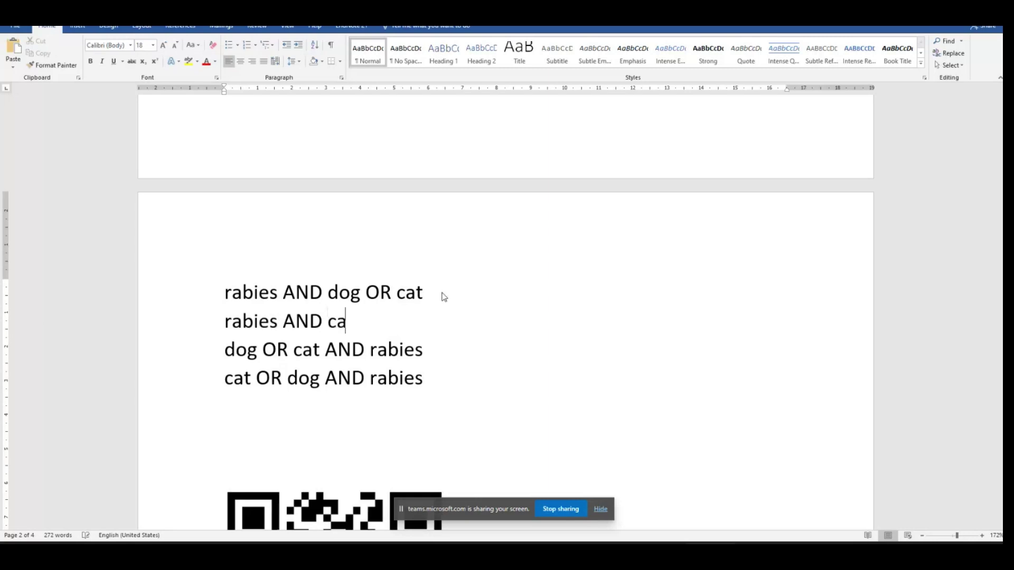
pyautogui.write('t OR dog')
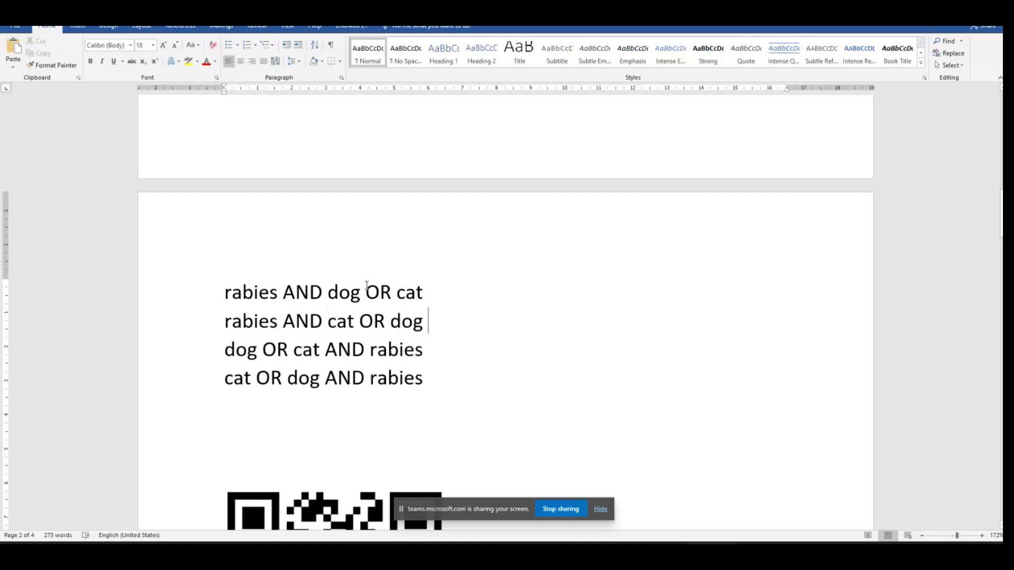
# Copy the "rabies AND dog OR cat" line, switch to SpringerLink in the browser and run it as a search
pyautogui.moveTo(419, 291); pyautogui.dragTo(255, 286)
pyautogui.hotkey('ctrl', 'c')
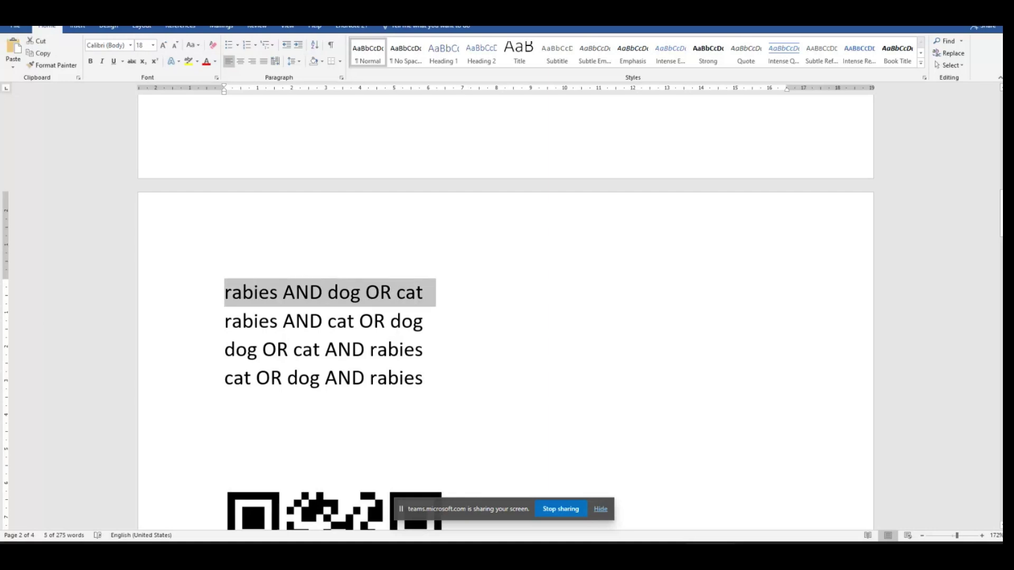
pyautogui.click(604, 554)
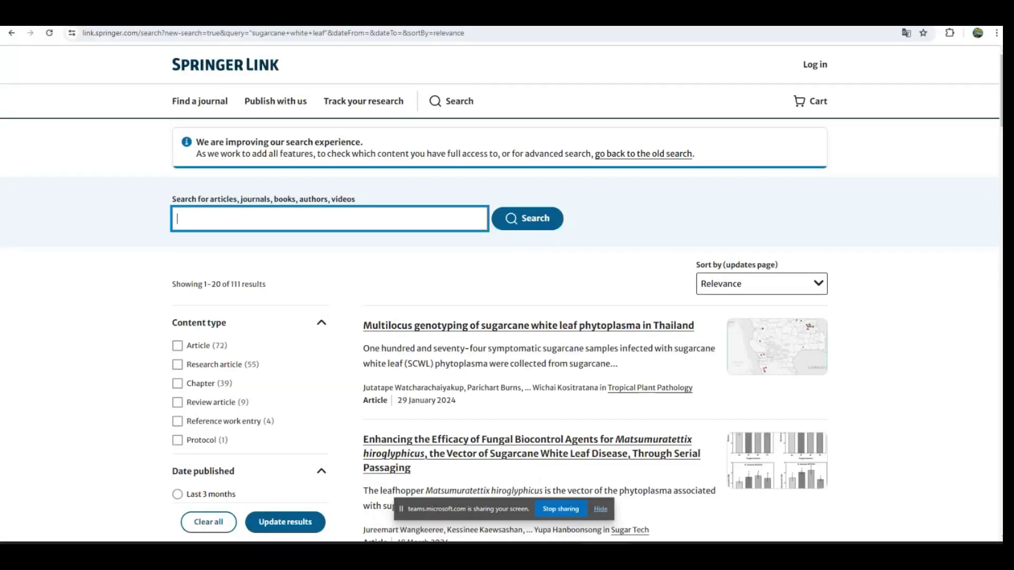
pyautogui.hotkey('ctrl', 'v')
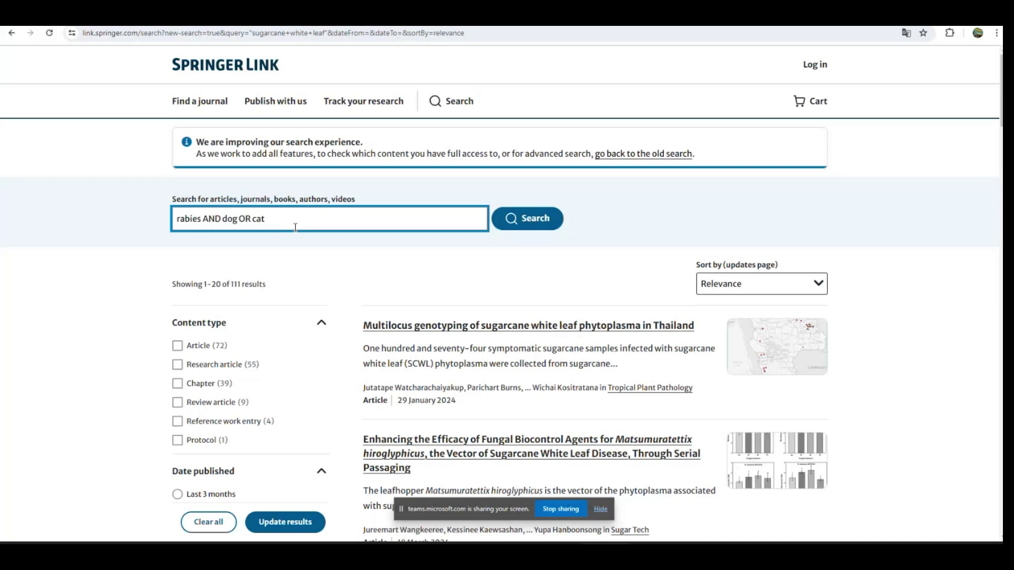
pyautogui.click(550, 229)
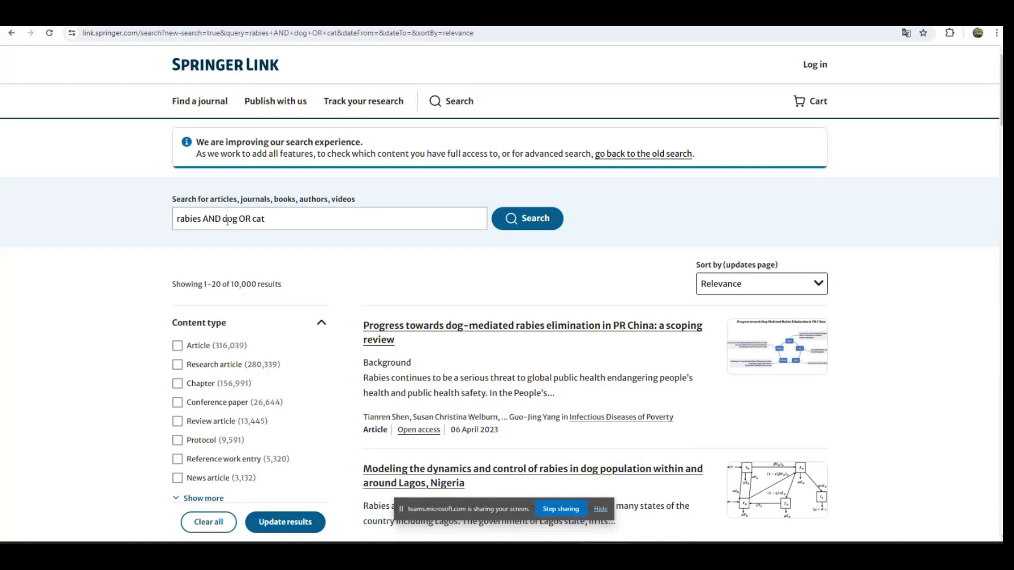
# Swap the two animal terms so the SpringerLink query reads "rabies AND cat OR dog" and run the search
pyautogui.click(234, 218)
pyautogui.moveTo(234, 219); pyautogui.dragTo(223, 218)
pyautogui.write('caT')
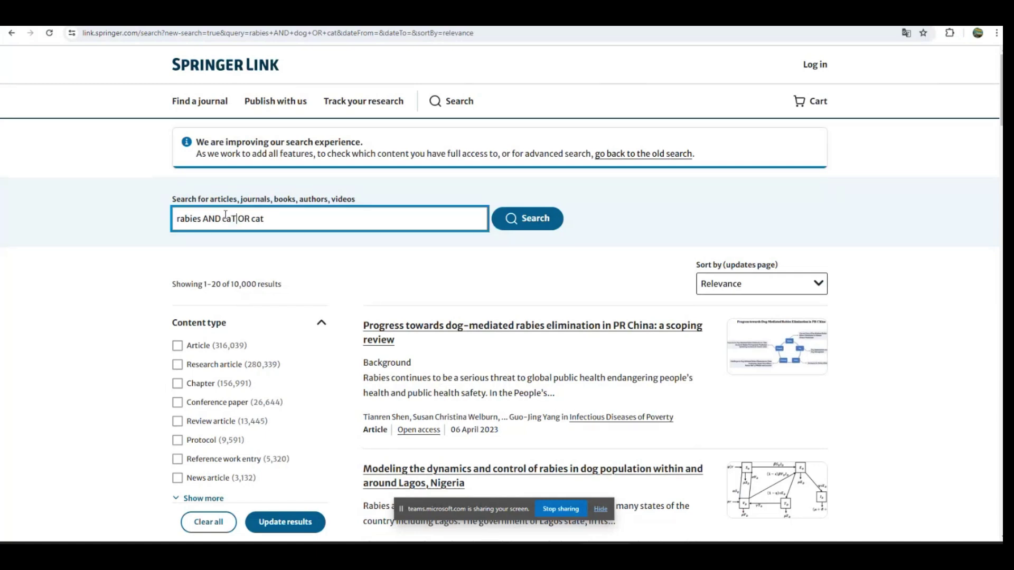
pyautogui.press('BackSpace')
pyautogui.write('t')
pyautogui.doubleClick(252, 218)
pyautogui.write('dog')
pyautogui.click(544, 220)
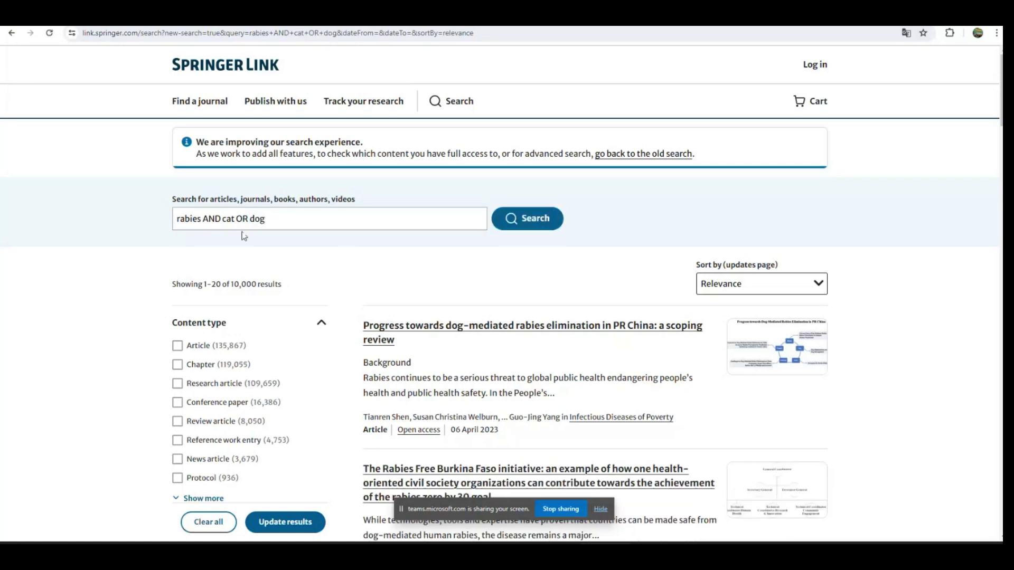
# Reorder the SpringerLink query to "cat OR dog AND rabies" and run the search
pyautogui.moveTo(221, 218); pyautogui.dragTo(152, 217)
pyautogui.press('BackSpace')
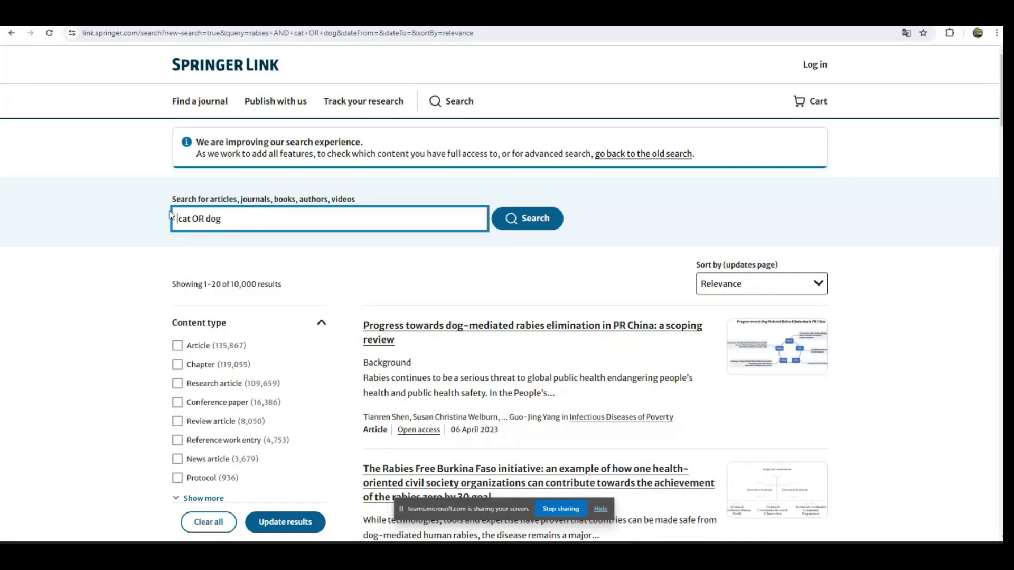
pyautogui.click(243, 223)
pyautogui.write('AND rabies')
pyautogui.press('Return')
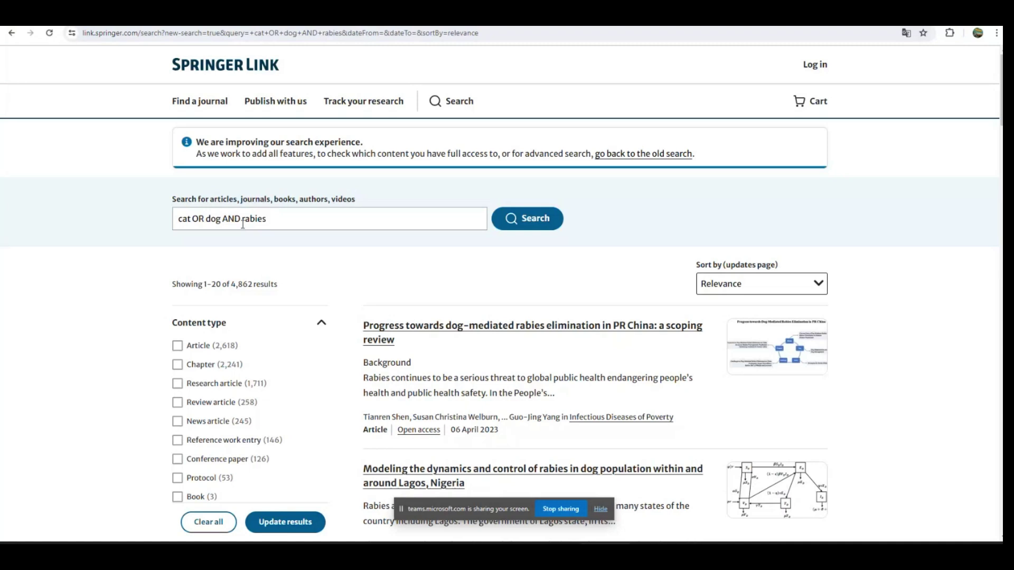
# Rewrite the SpringerLink query as "rabies AND (cat OR dog)" with parentheses around the OR terms and run the search
pyautogui.click(243, 222)
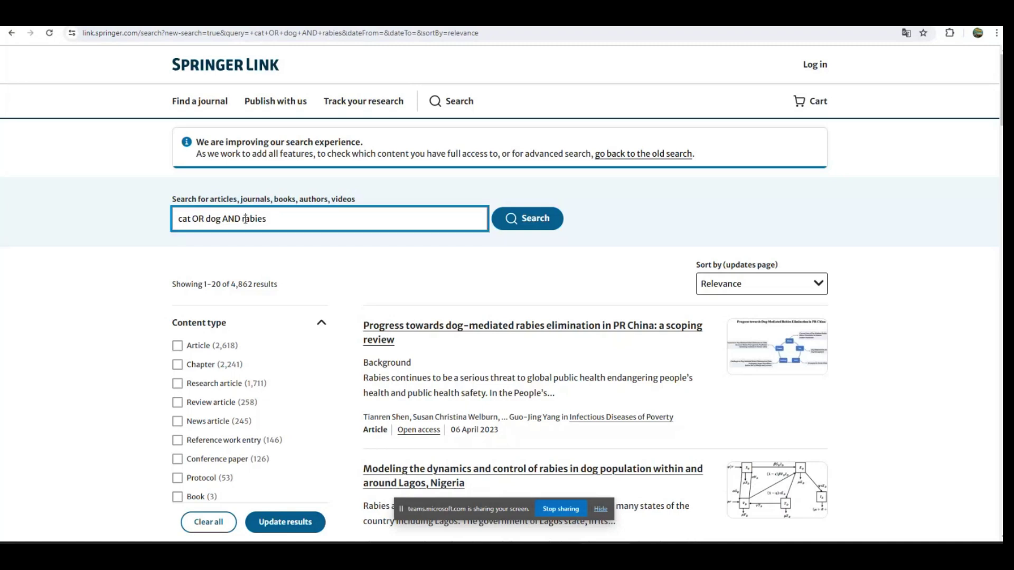
pyautogui.moveTo(239, 224); pyautogui.dragTo(167, 224)
pyautogui.press('BackSpace')
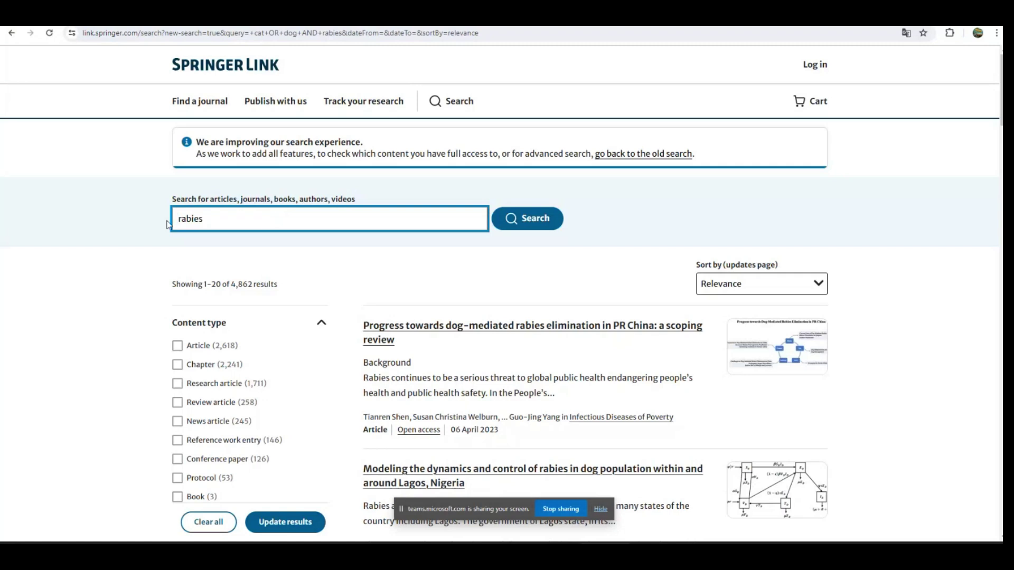
pyautogui.click(204, 226)
pyautogui.write('AND cat OR dog)')
pyautogui.click(226, 218)
pyautogui.write('(')
pyautogui.click(511, 219)
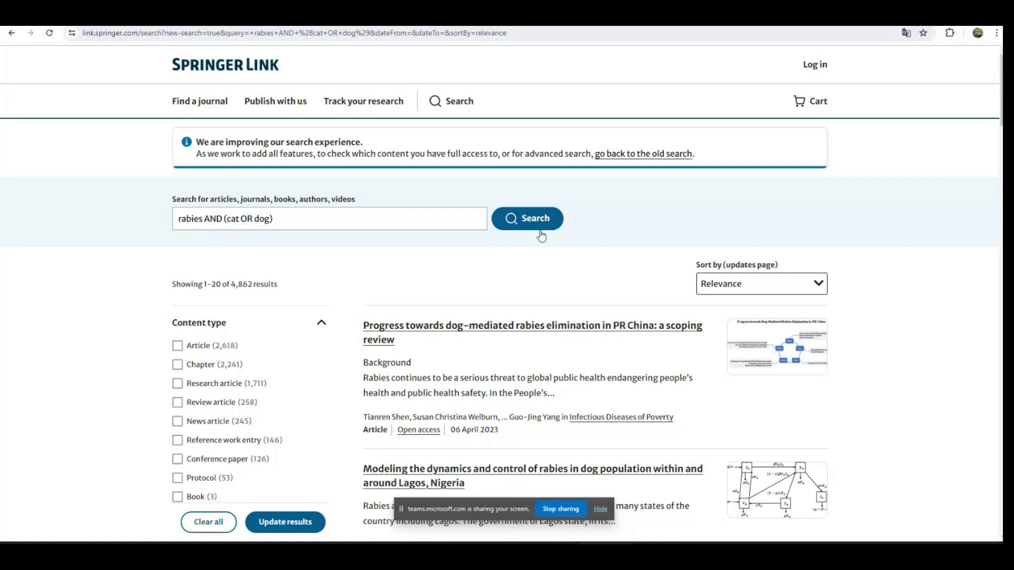
# Switch to the PowerPoint presentation, go to the "Search Methods" slide and start the slide show from it
pyautogui.hotkey('alt', 'Tab')
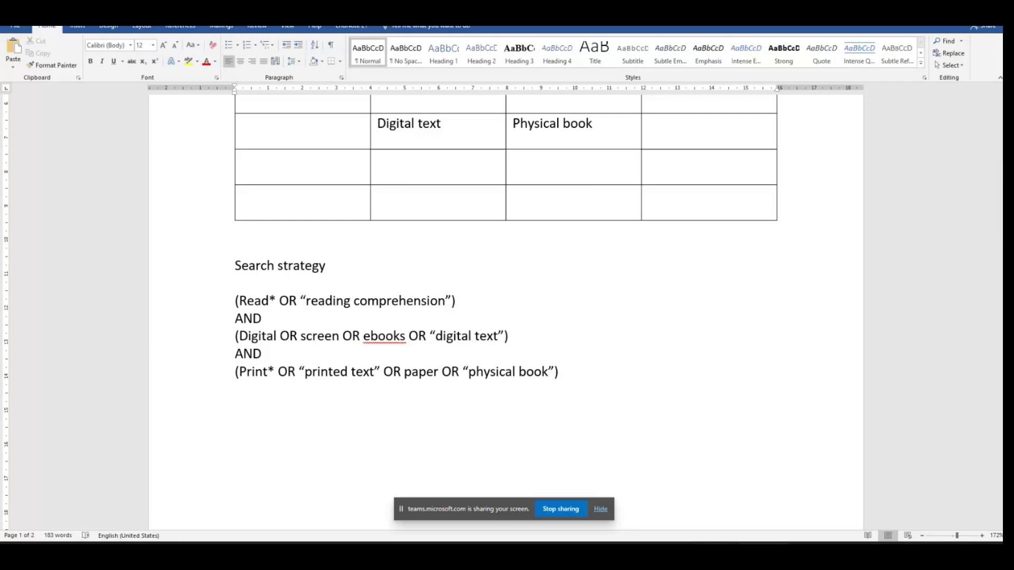
pyautogui.hotkey('alt', 'Tab')
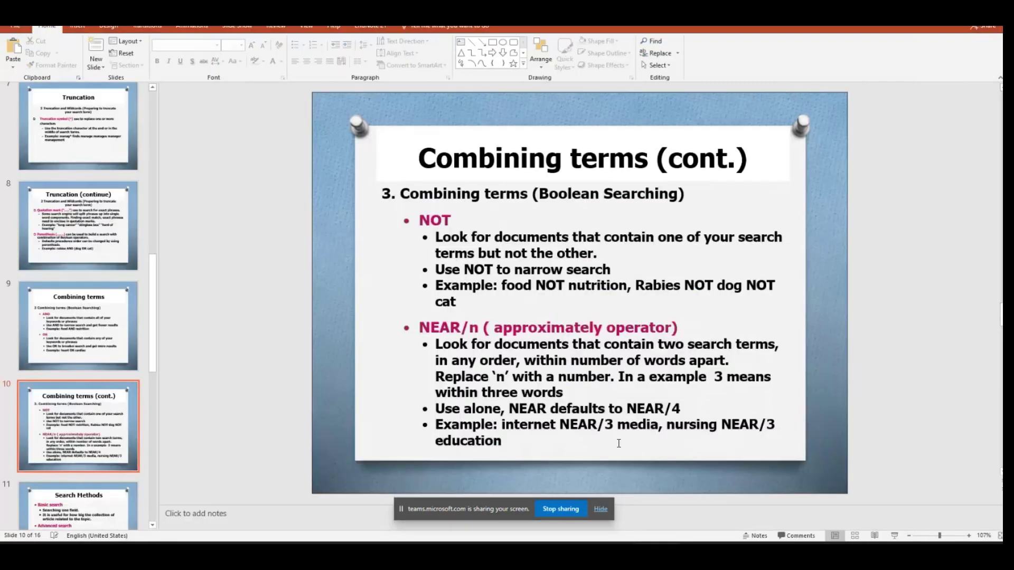
pyautogui.scroll(-2, 88, 471)
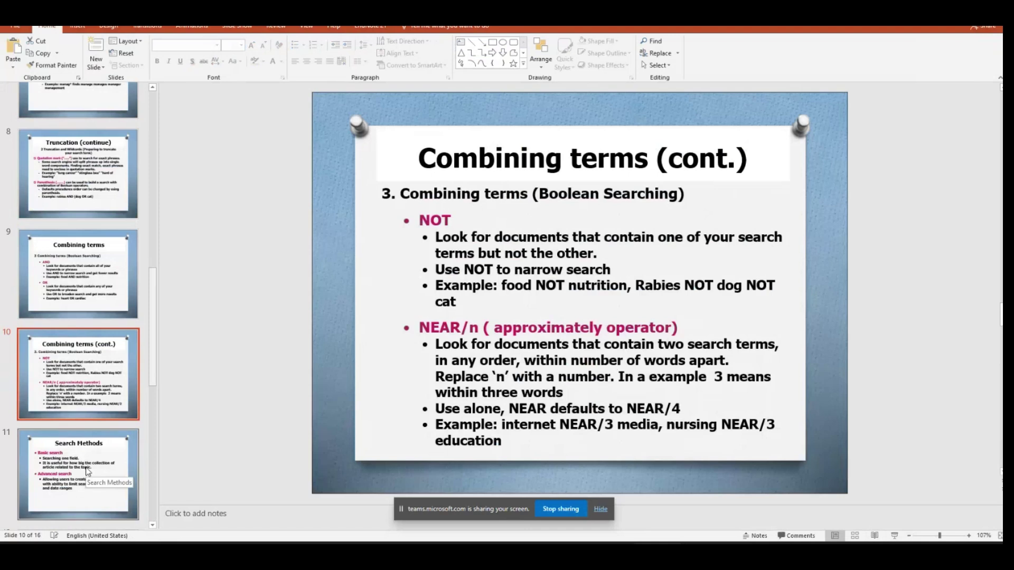
pyautogui.click(87, 471)
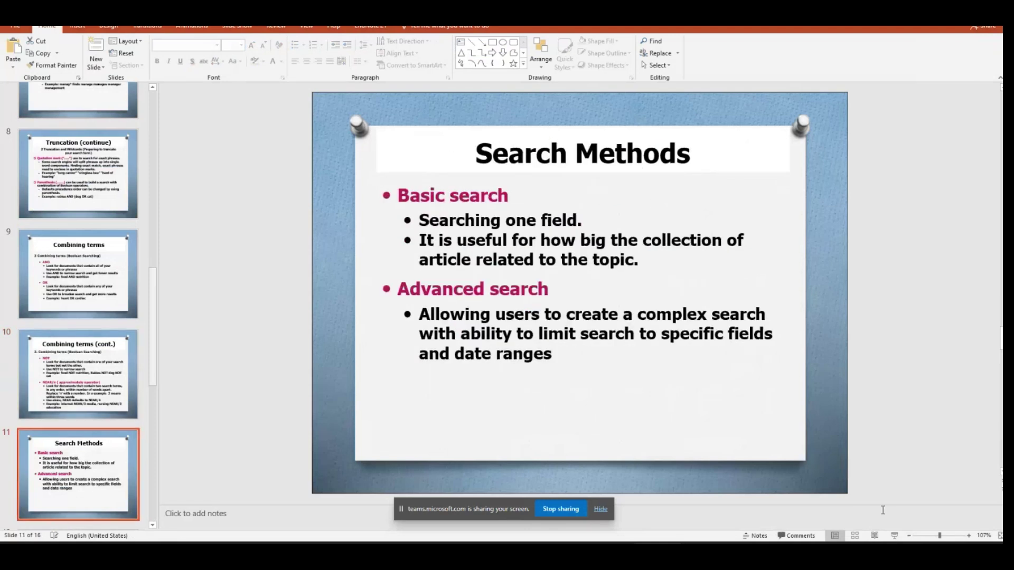
pyautogui.click(892, 536)
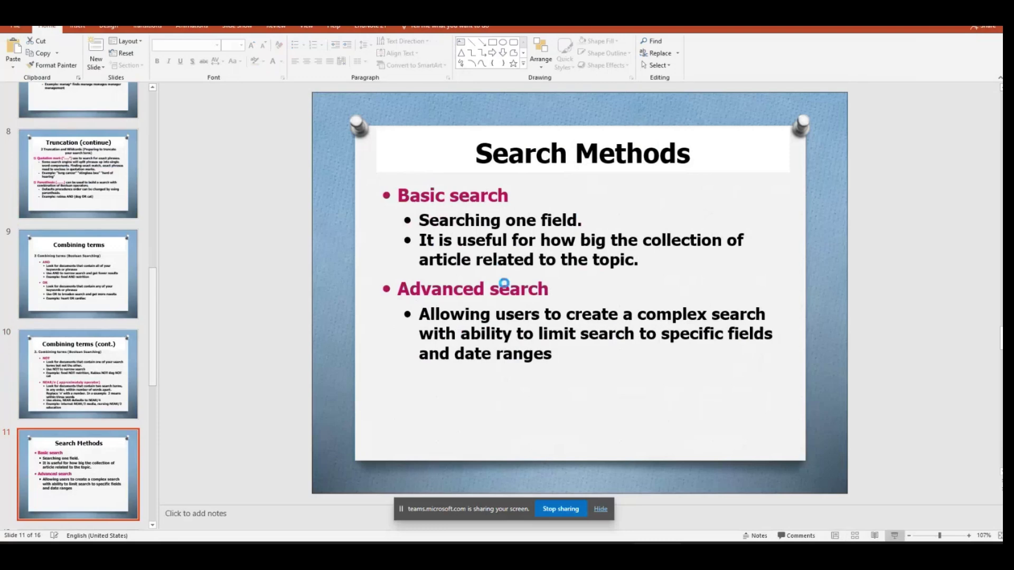
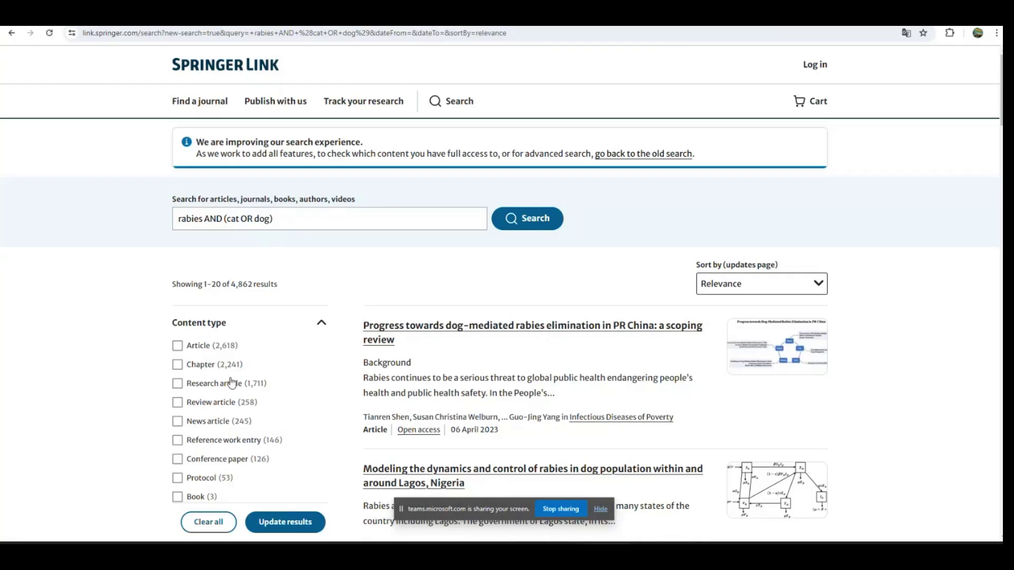
# Return to the SpringerLink home page in the browser and search for the exact phrase "sugarcane white leaf" in quotation marks
pyautogui.click(215, 73)
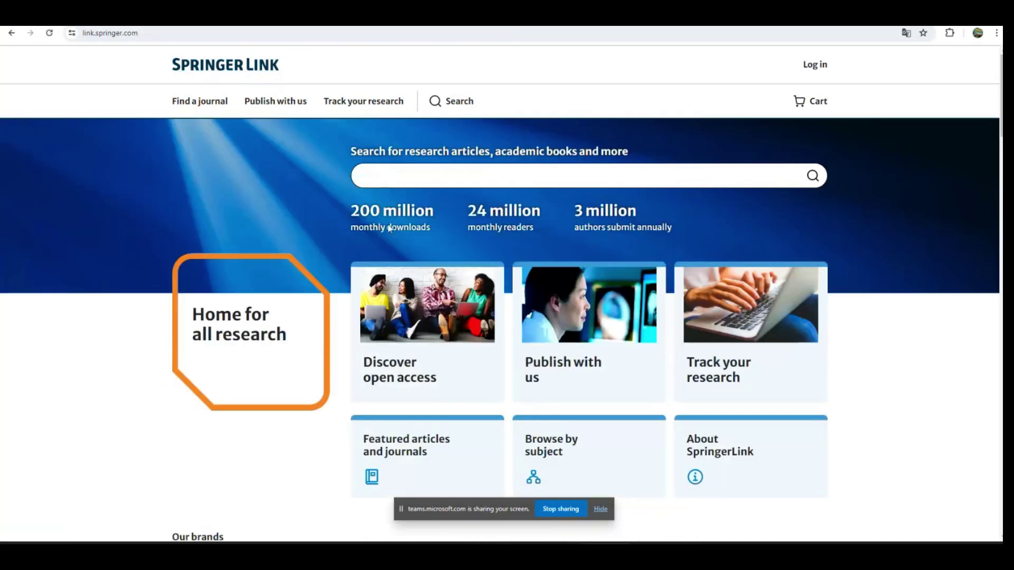
pyautogui.click(387, 180)
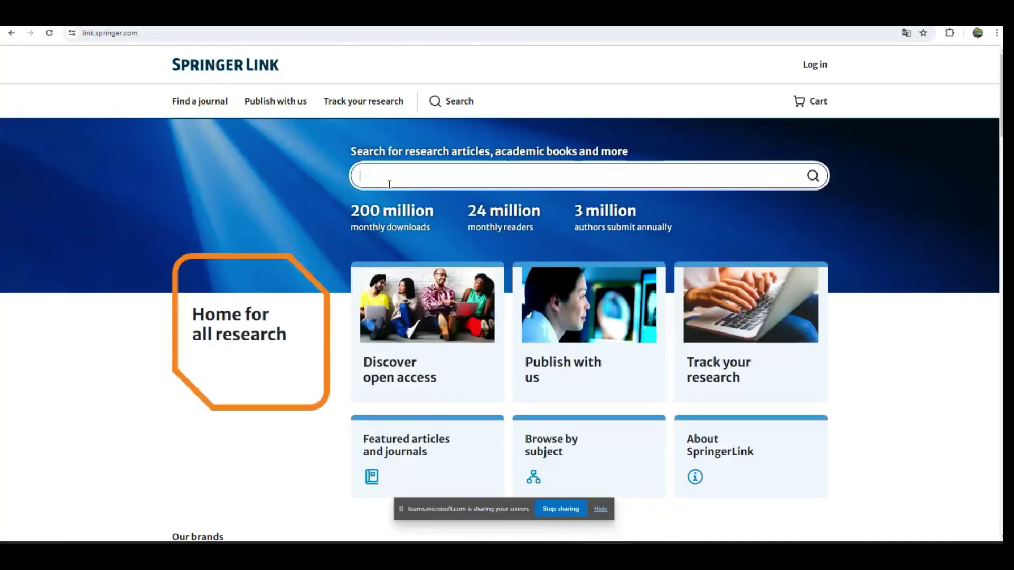
pyautogui.write('su')
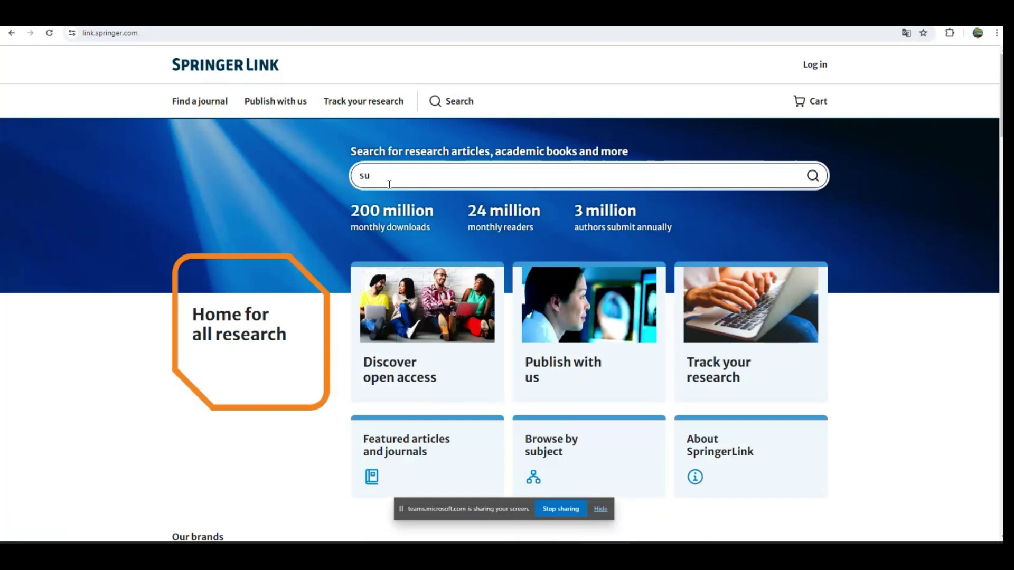
pyautogui.write('garcane white leaf"')
pyautogui.click(360, 177)
pyautogui.write('"')
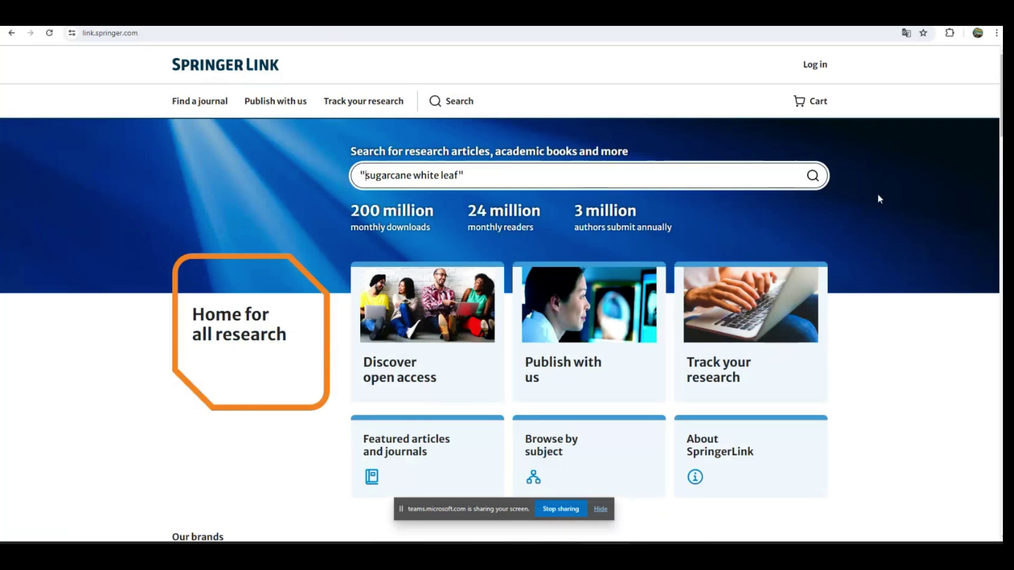
pyautogui.click(812, 176)
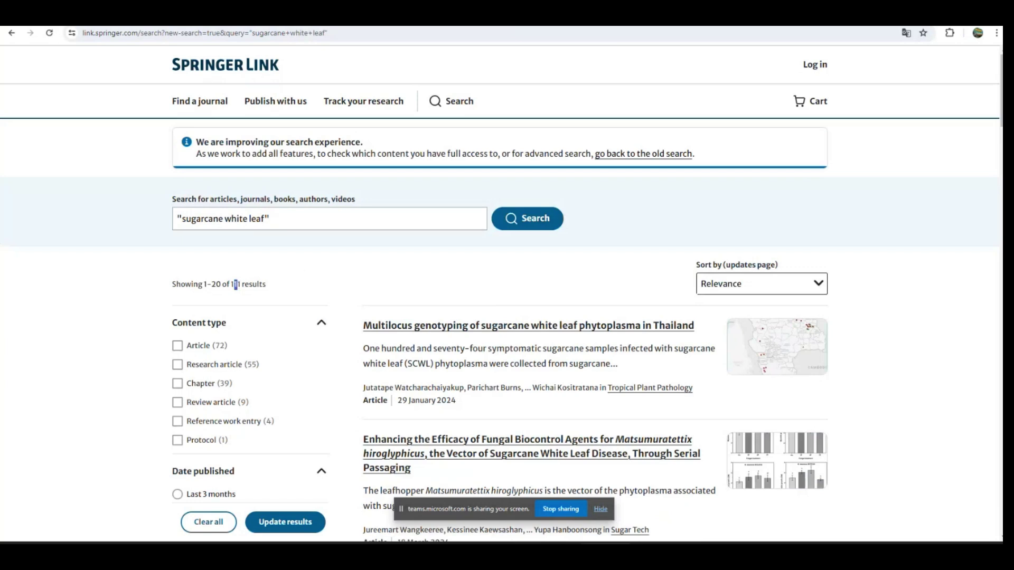
# Switch to Scopus, replace the "thai student" query with the exact phrase "sugarcane white leaf" and run the search
pyautogui.hotkey('ctrl', 'Tab')
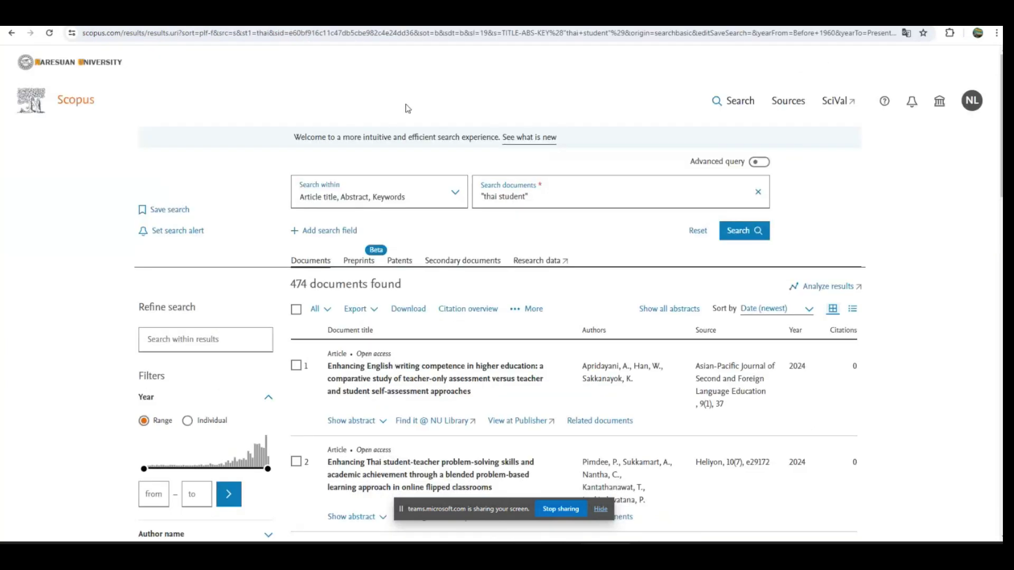
pyautogui.moveTo(538, 199); pyautogui.dragTo(474, 196)
pyautogui.press('BackSpace')
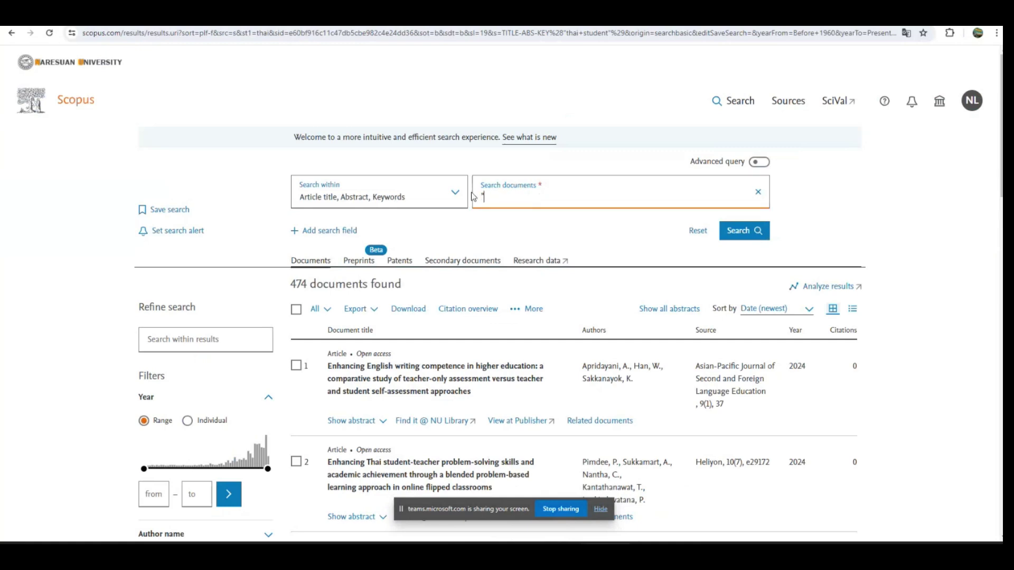
pyautogui.write('sugarcane white leaf"')
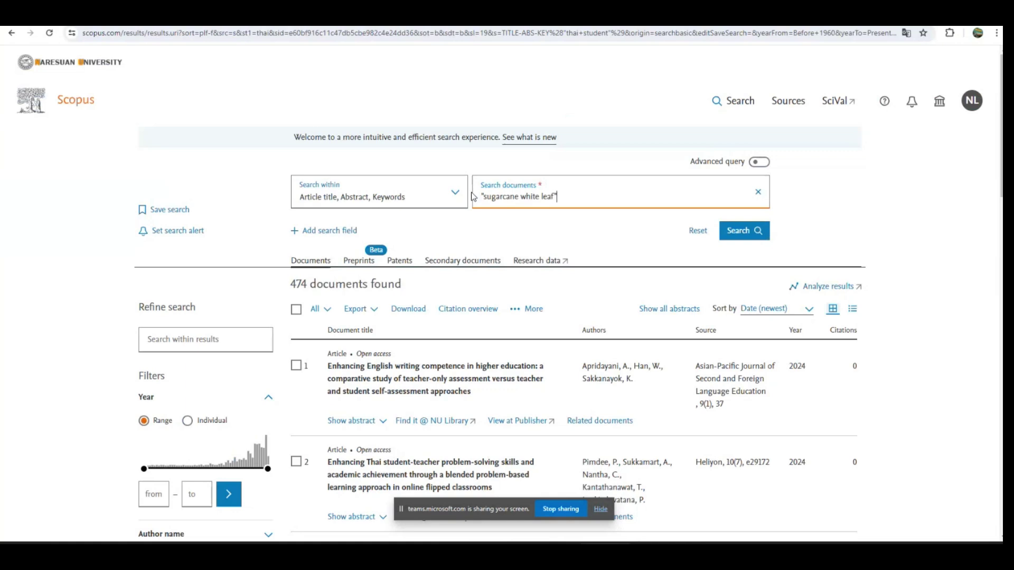
pyautogui.click(745, 231)
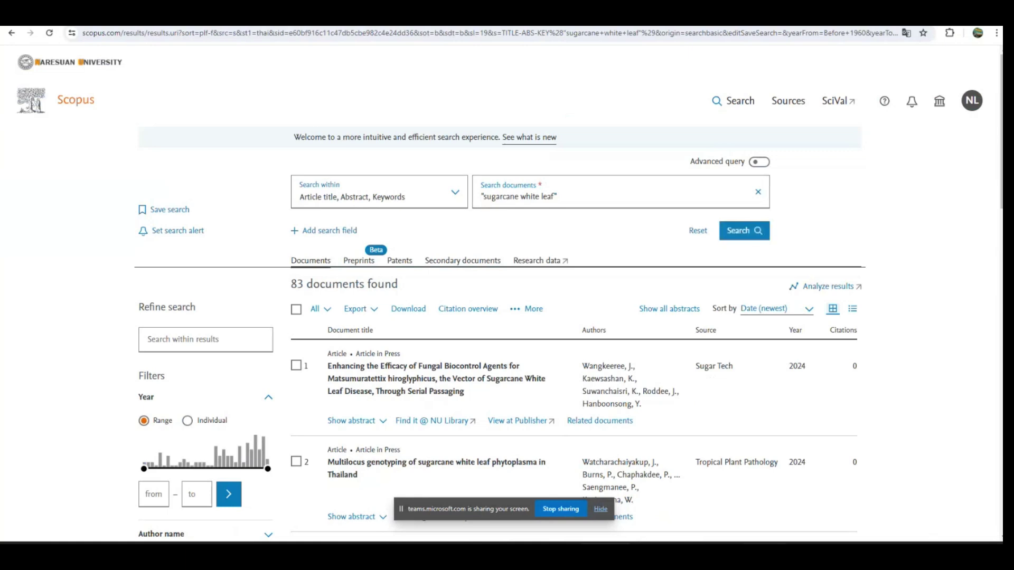
# Look over the Search Methods slide in PowerPoint and the search notes and search strategy in the Word documents, and return to the browser
pyautogui.hotkey('alt', 'Tab')
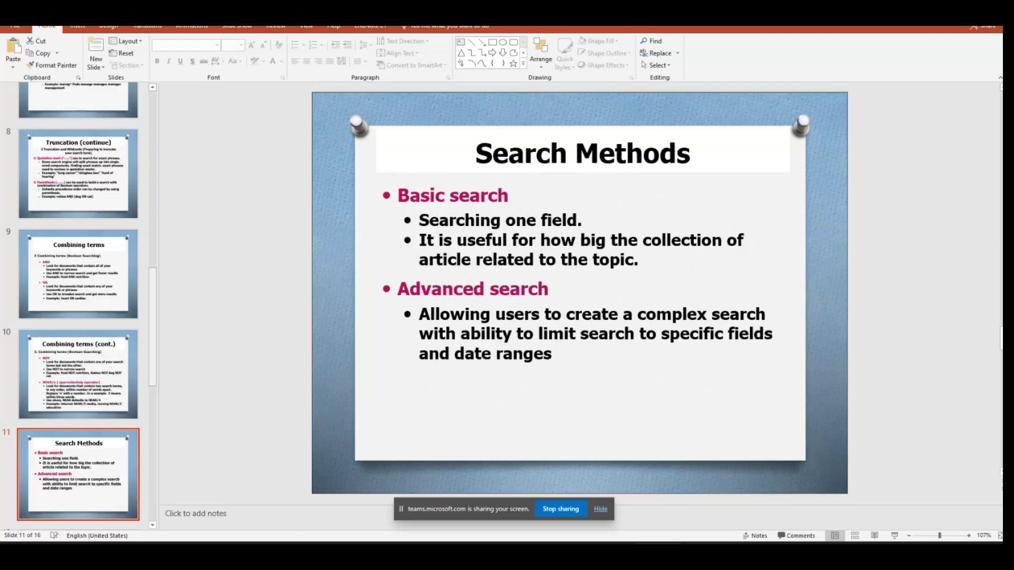
pyautogui.moveTo(763, 552)
pyautogui.click(729, 479)
pyautogui.scroll(3, 687, 475)
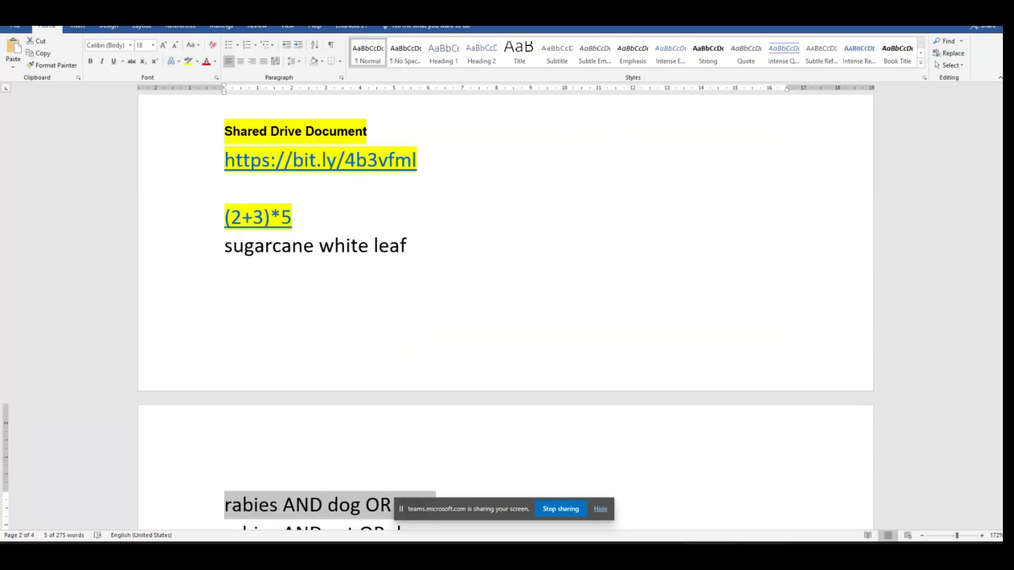
pyautogui.hotkey('alt', 'Tab')
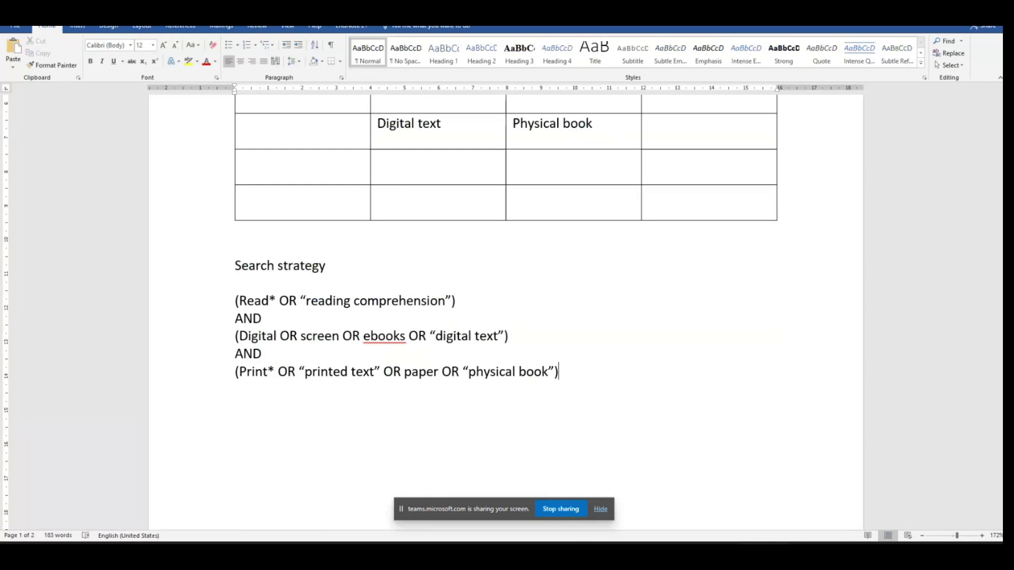
pyautogui.hotkey('alt', 'Tab')
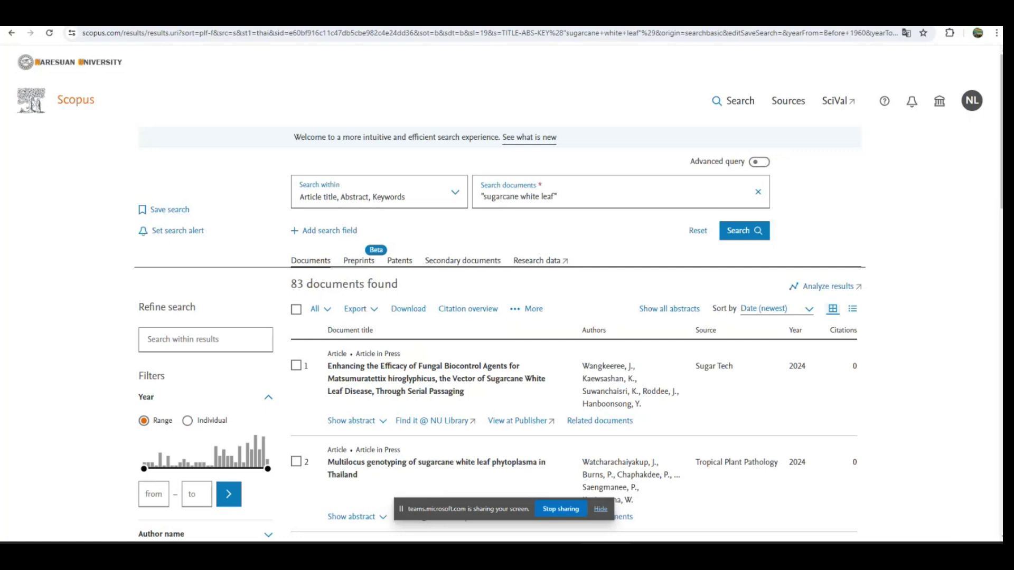
# Open ACM Digital Library from the NU Library Electronic Resource page and go to its Advanced Search form
pyautogui.click(211, 16)
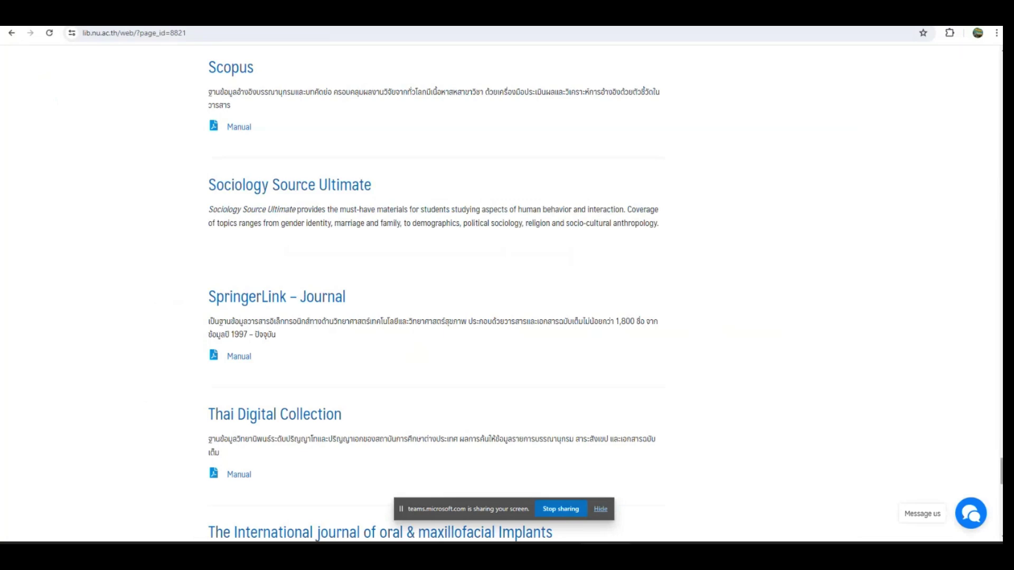
pyautogui.moveTo(1001, 470); pyautogui.dragTo(944, 55)
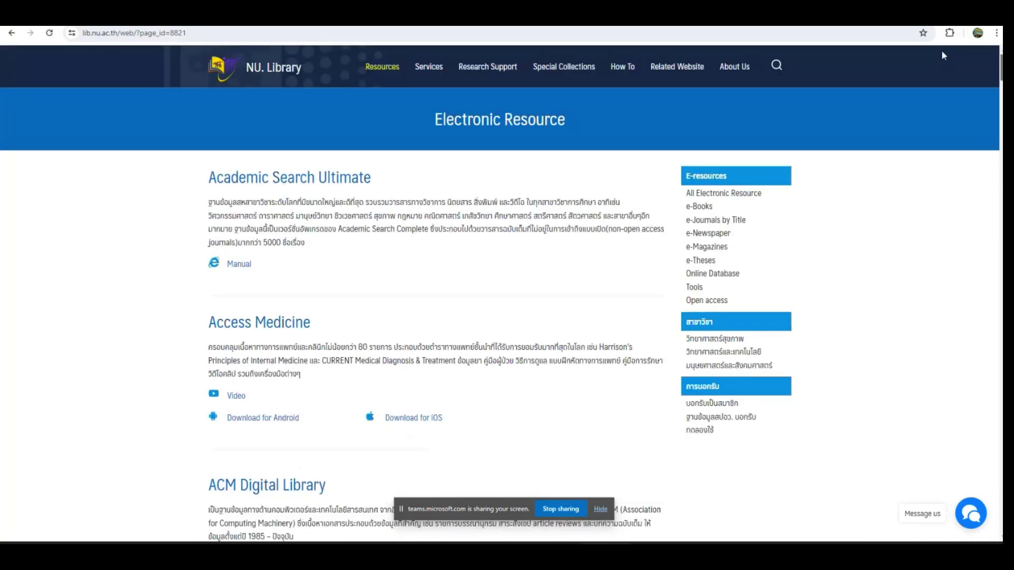
pyautogui.scroll(-3, 694, 214)
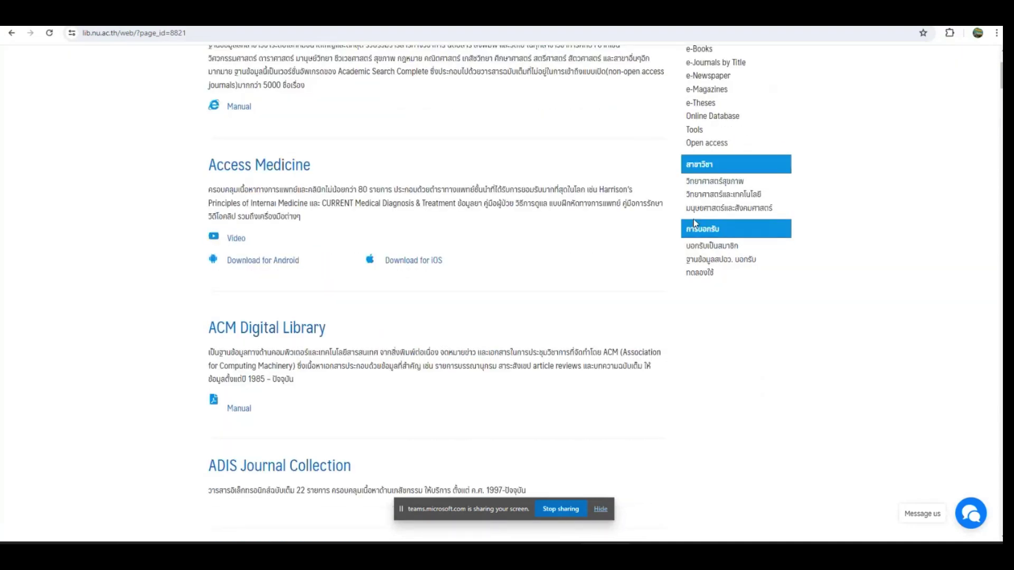
pyautogui.scroll(-2, 693, 219)
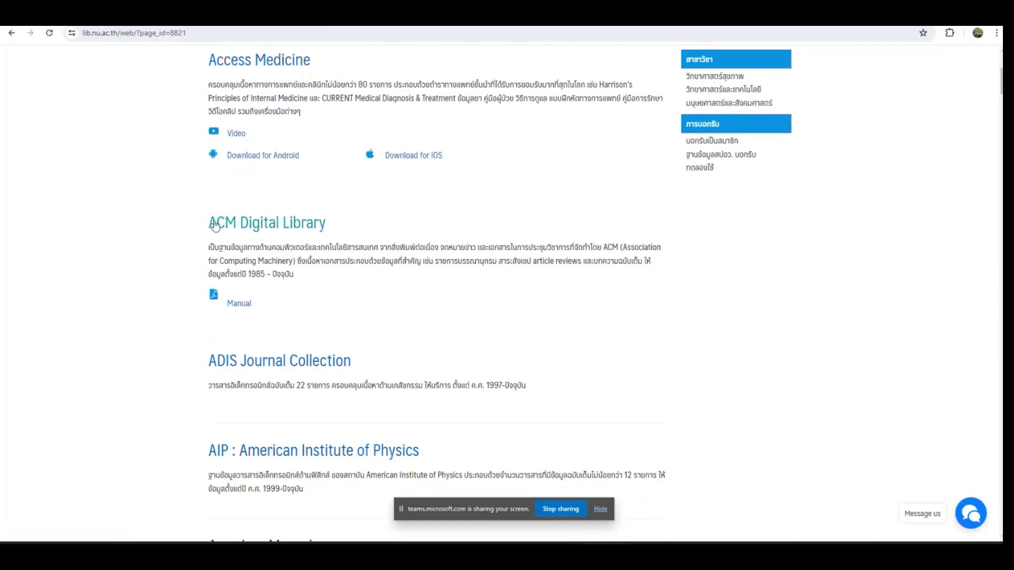
pyautogui.click(252, 228)
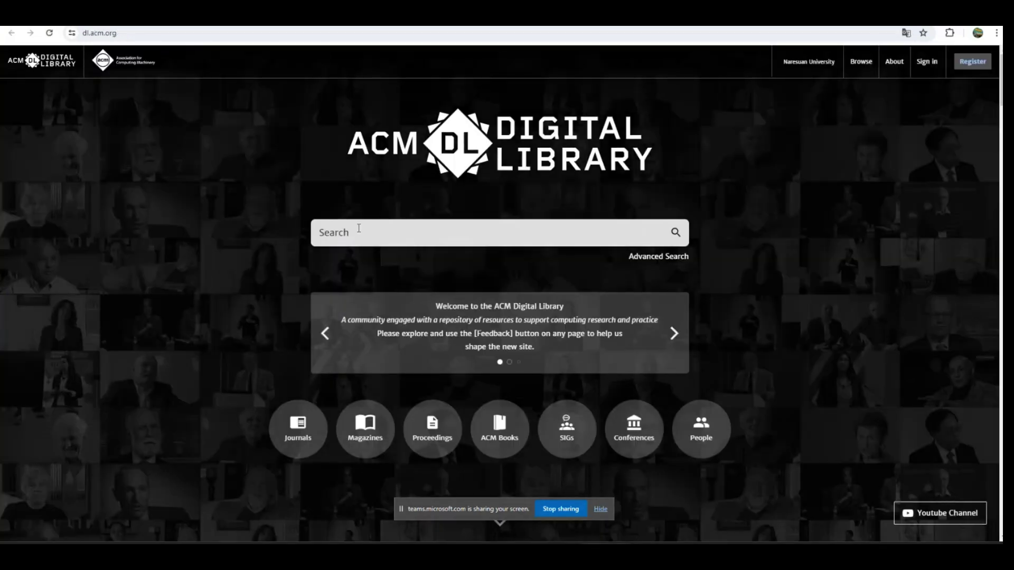
pyautogui.click(653, 259)
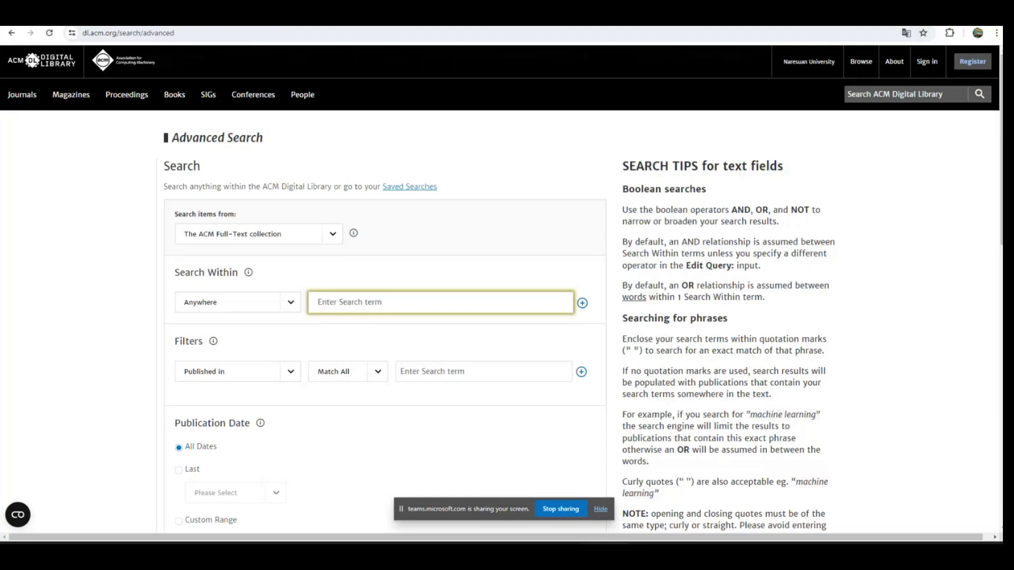
# Open the Scopus start page to compare its document search form with the ACM Advanced Search form
pyautogui.hotkey('ctrl', 'shift', 'Tab')
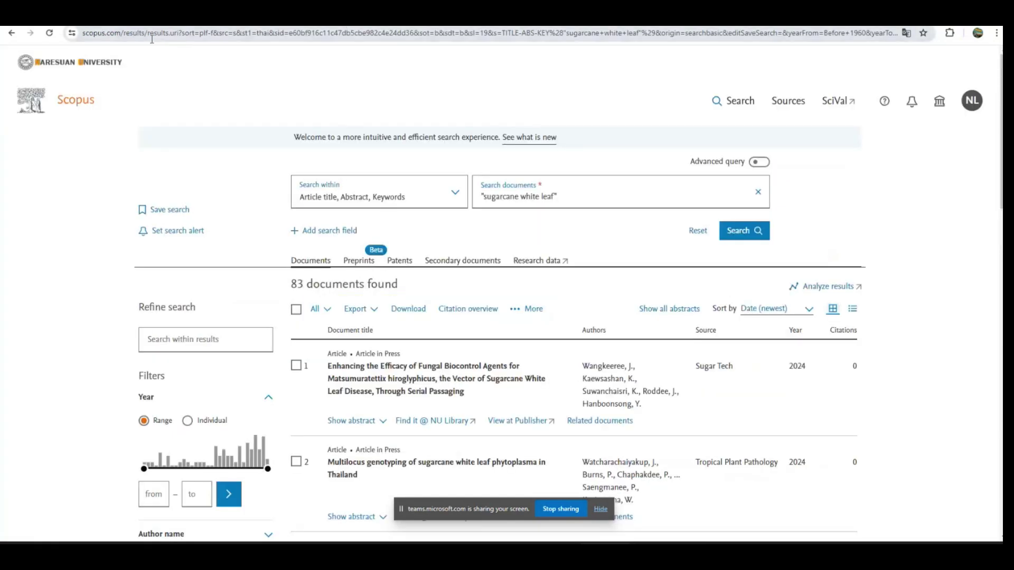
pyautogui.click(63, 103)
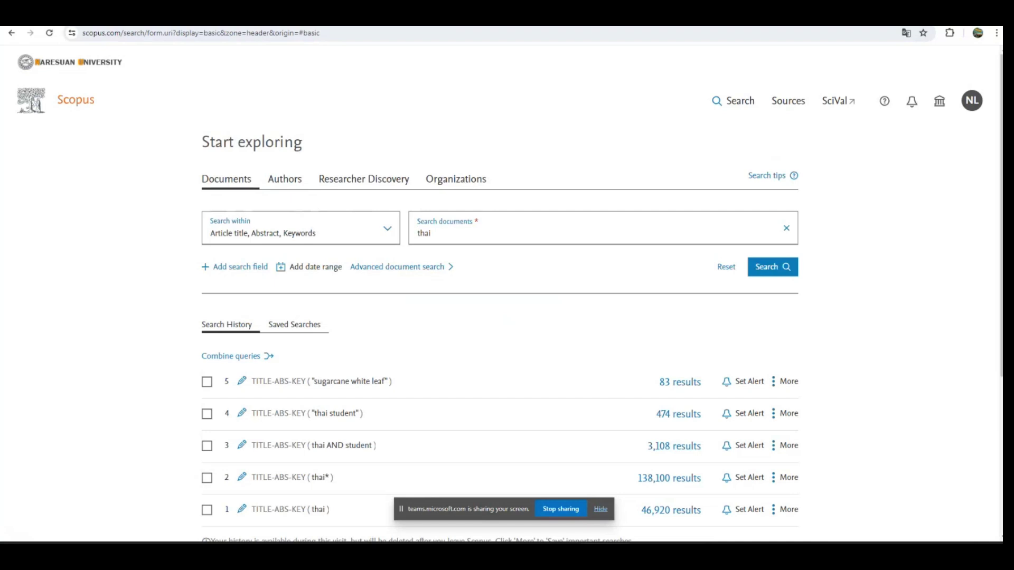
pyautogui.hotkey('ctrl', 'Tab')
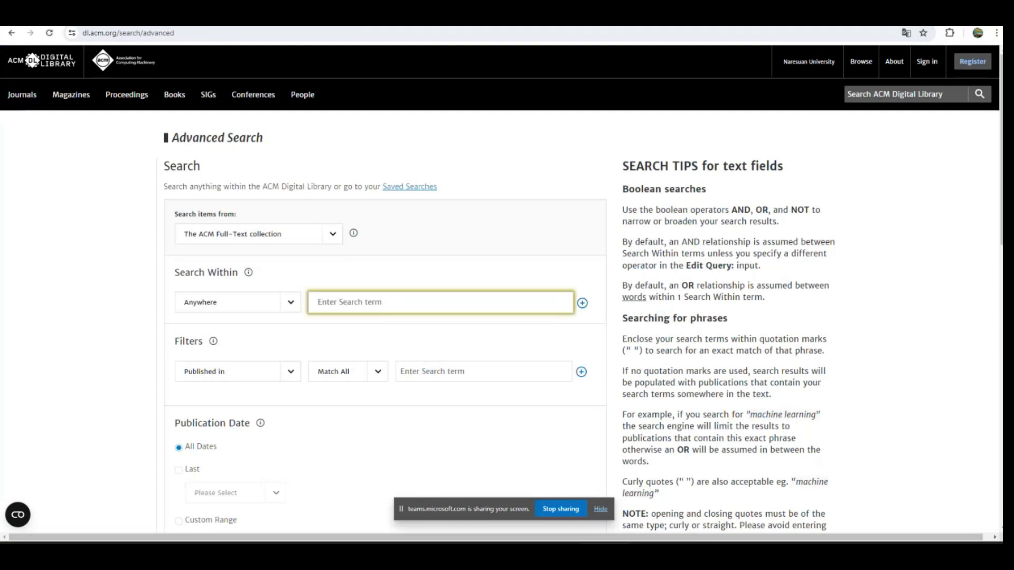
# Enter Read* OR "reading comprehension" from the Word search strategy as the ACM Search Within term, and remove its closing quotation mark
pyautogui.moveTo(763, 552)
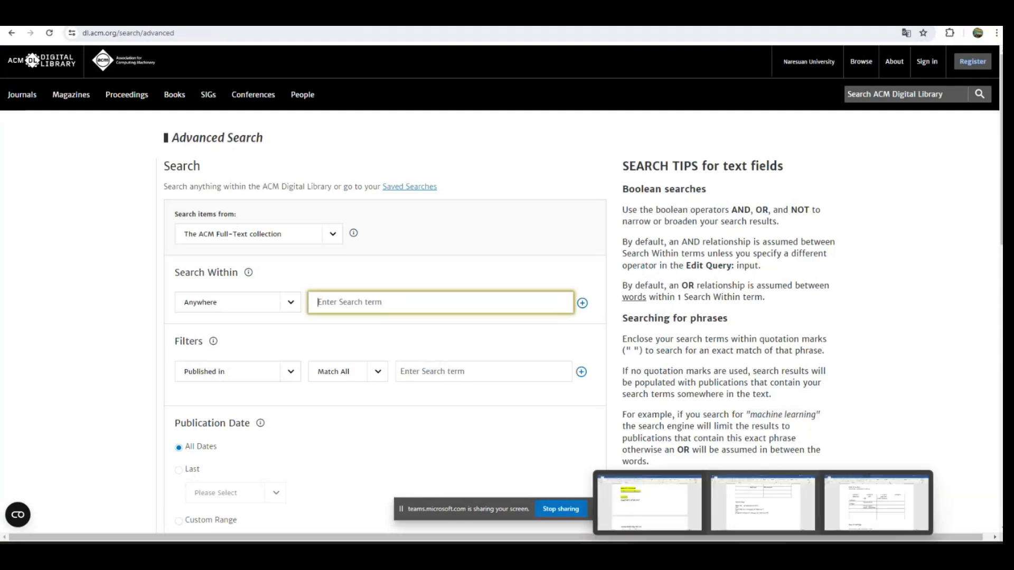
pyautogui.click(762, 504)
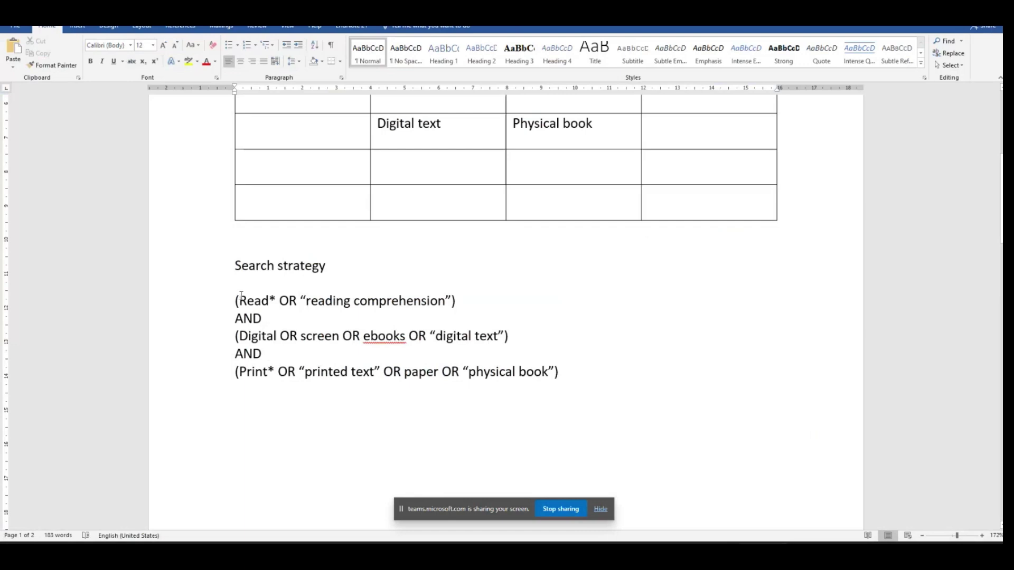
pyautogui.moveTo(240, 298); pyautogui.dragTo(452, 301)
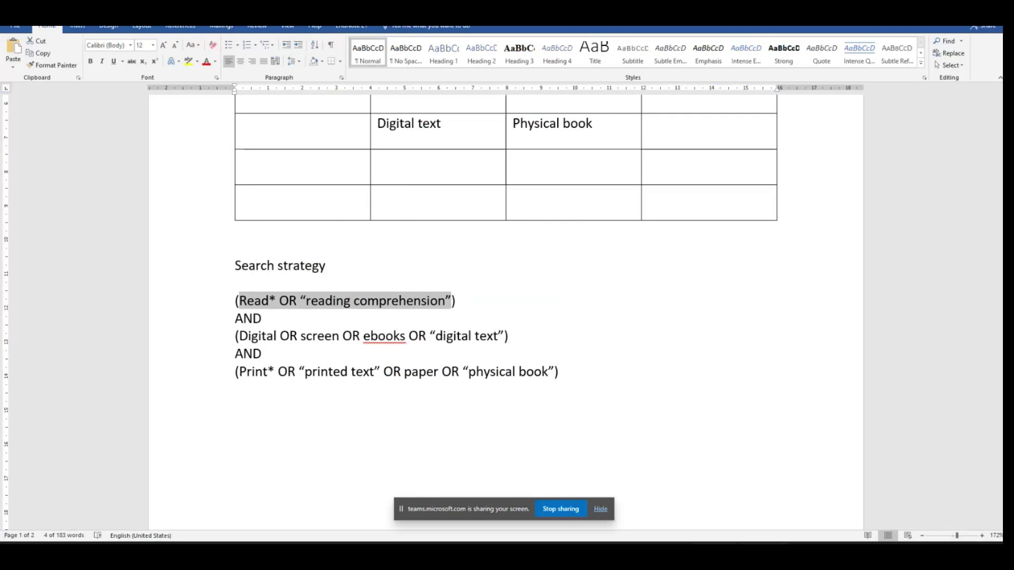
pyautogui.hotkey('alt', 'Tab')
pyautogui.click(320, 300)
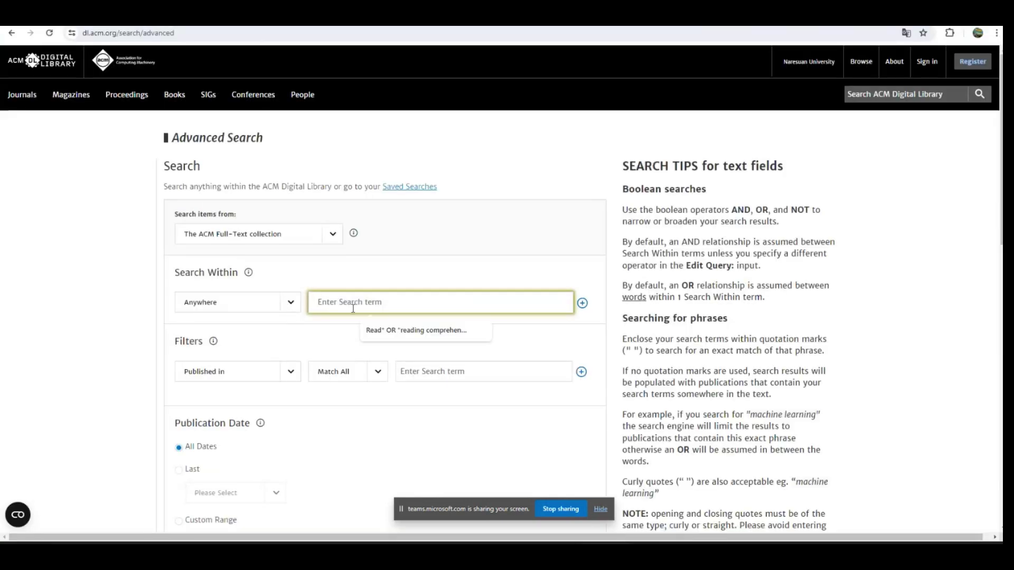
pyautogui.click(366, 324)
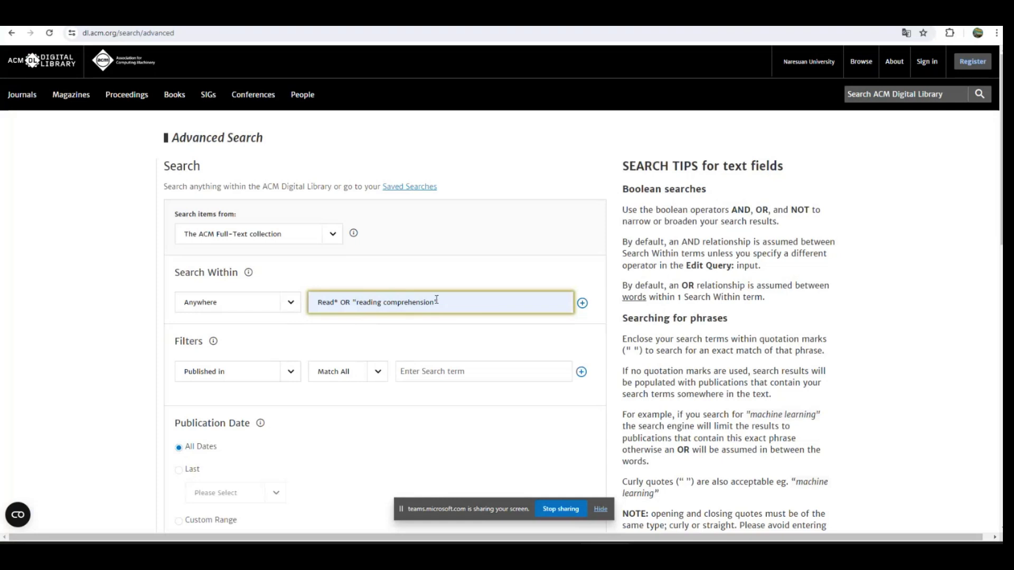
pyautogui.moveTo(436, 300); pyautogui.dragTo(432, 300)
pyautogui.press('BackSpace')
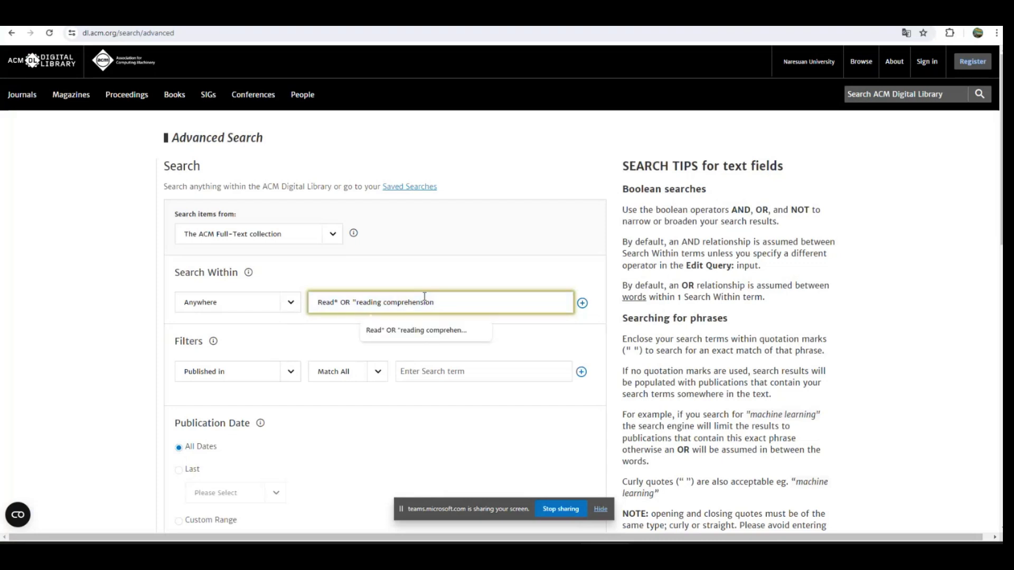
# Complete the first search term as Read* OR "reading comprehension" by adding the closing straight quotation mark
pyautogui.click(356, 302)
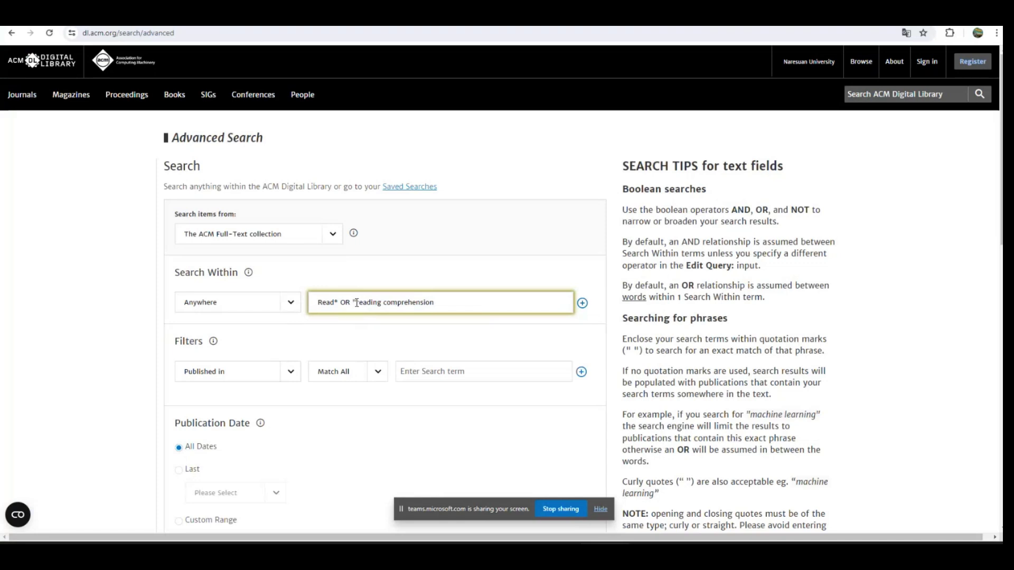
pyautogui.click(435, 308)
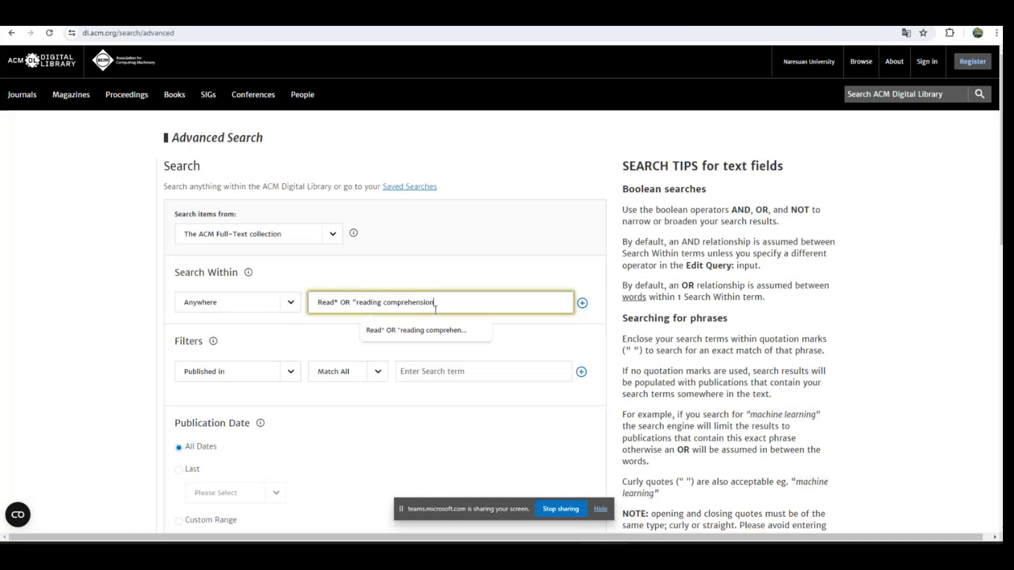
pyautogui.write('"')
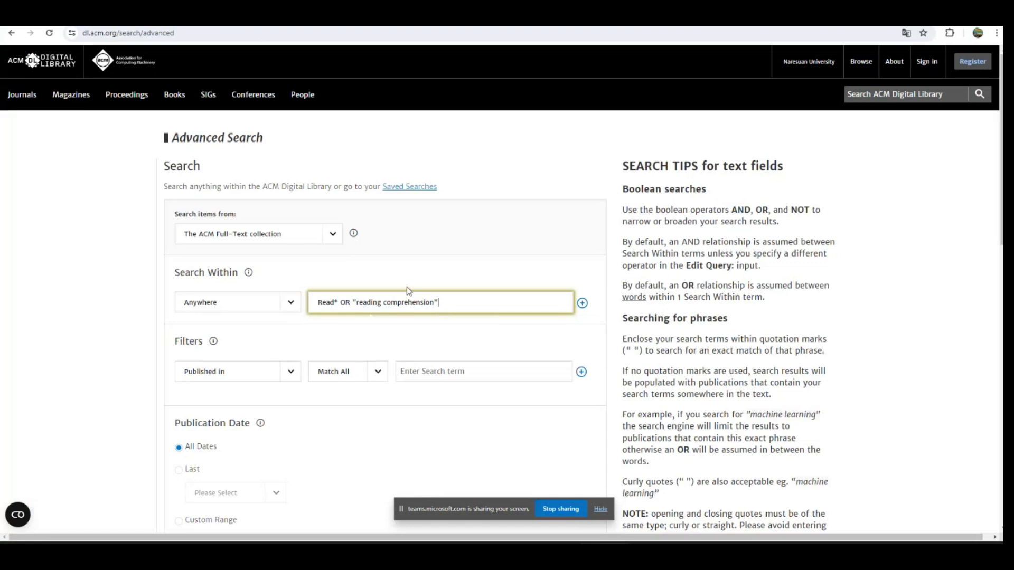
# Add a second search row and fill it with Digital OR screen OR ebooks OR "digital text", copied from the search strategy in Word
pyautogui.click(582, 304)
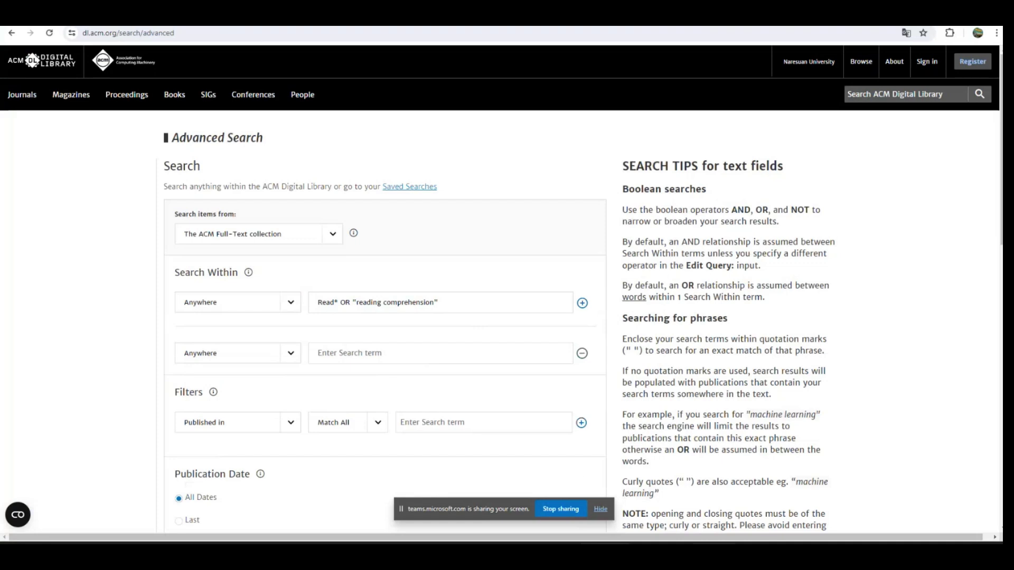
pyautogui.moveTo(763, 549)
pyautogui.click(763, 505)
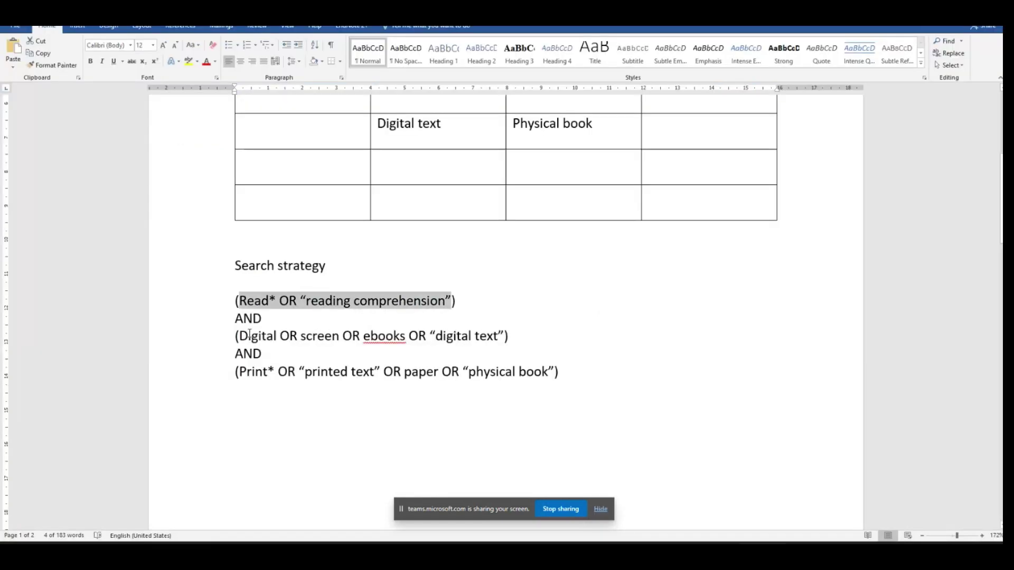
pyautogui.moveTo(238, 336); pyautogui.dragTo(505, 338)
pyautogui.hotkey('ctrl', 'c')
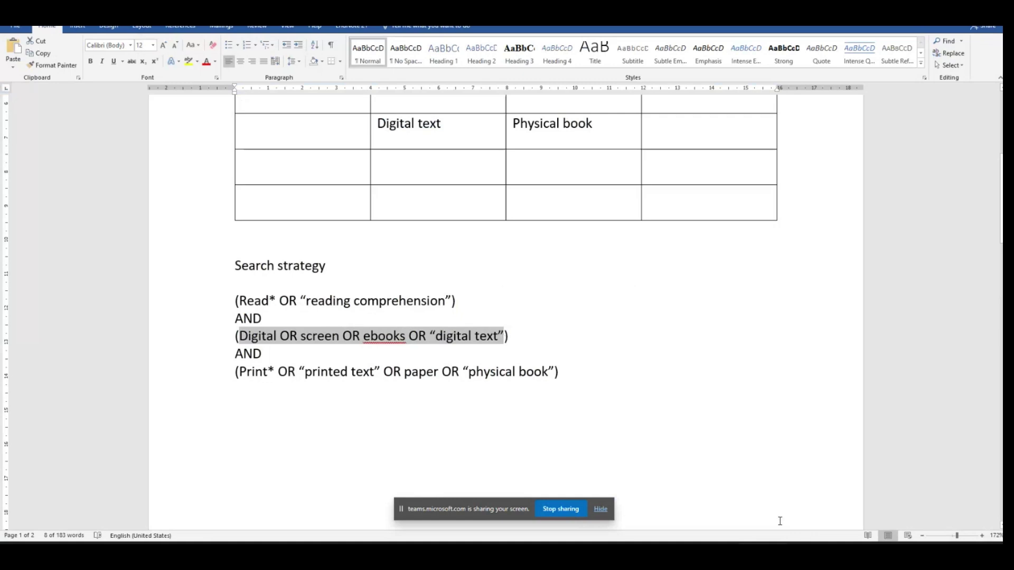
pyautogui.hotkey('alt', 'Tab')
pyautogui.click(385, 359)
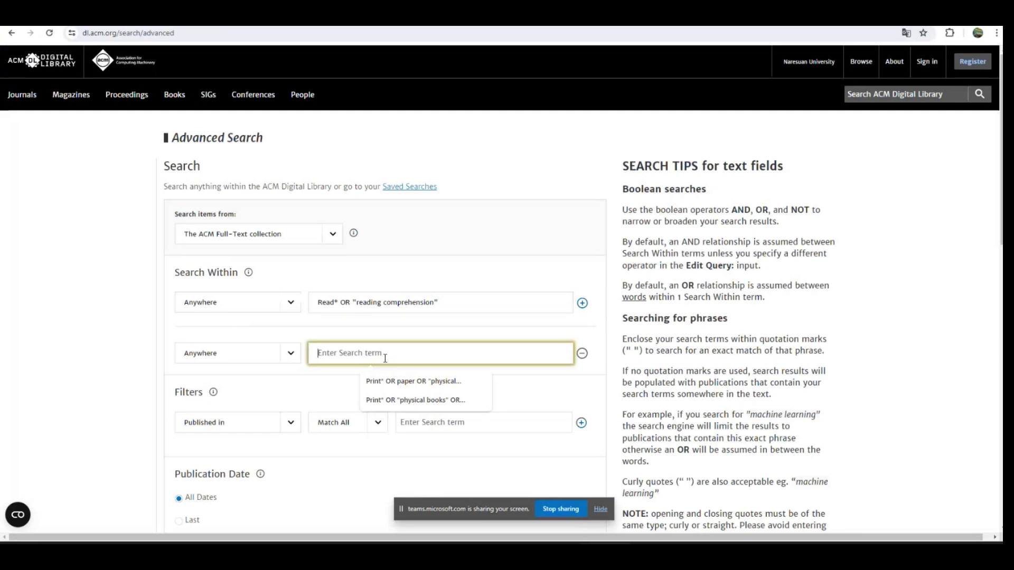
pyautogui.hotkey('ctrl', 'v')
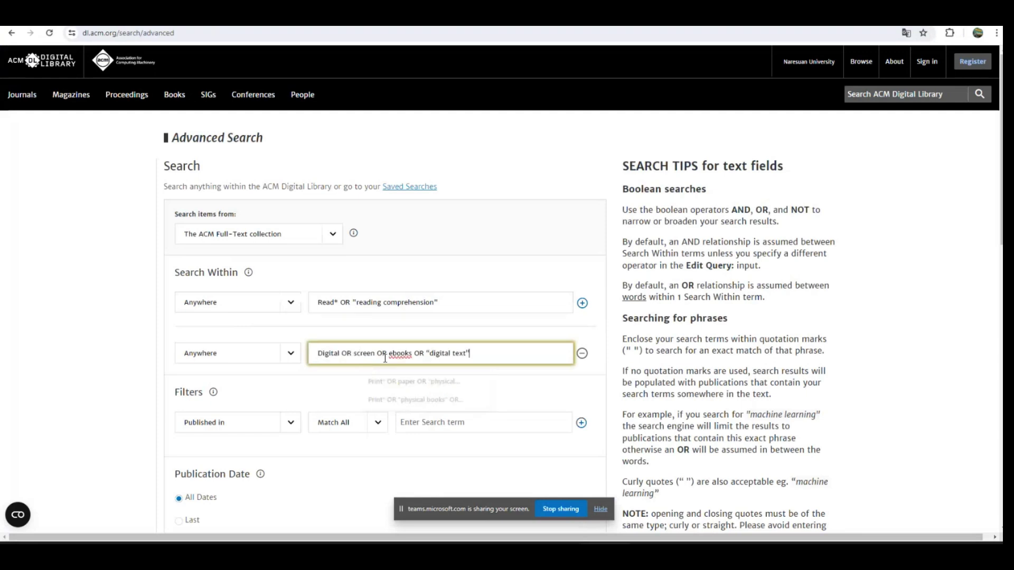
# Replace the curly quotation marks around "digital text" in the second search row with straight ones
pyautogui.click(429, 352)
pyautogui.press('BackSpace')
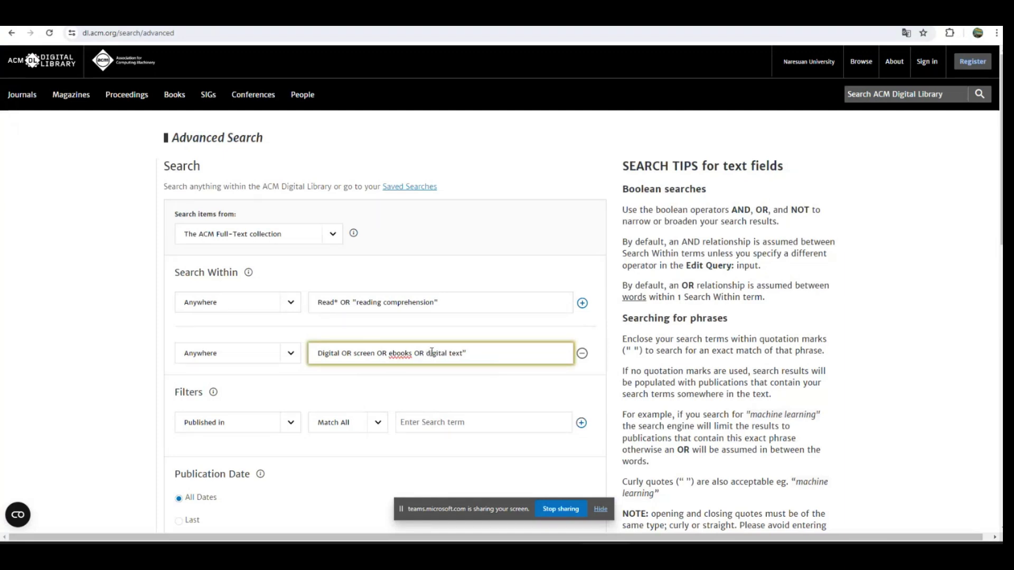
pyautogui.write('"')
pyautogui.click(492, 355)
pyautogui.press('BackSpace')
# Add a third search row containing Print* OR "printed text" OR paper OR "physical book", copied from the search strategy in Word
pyautogui.scroll(-1, 534, 243)
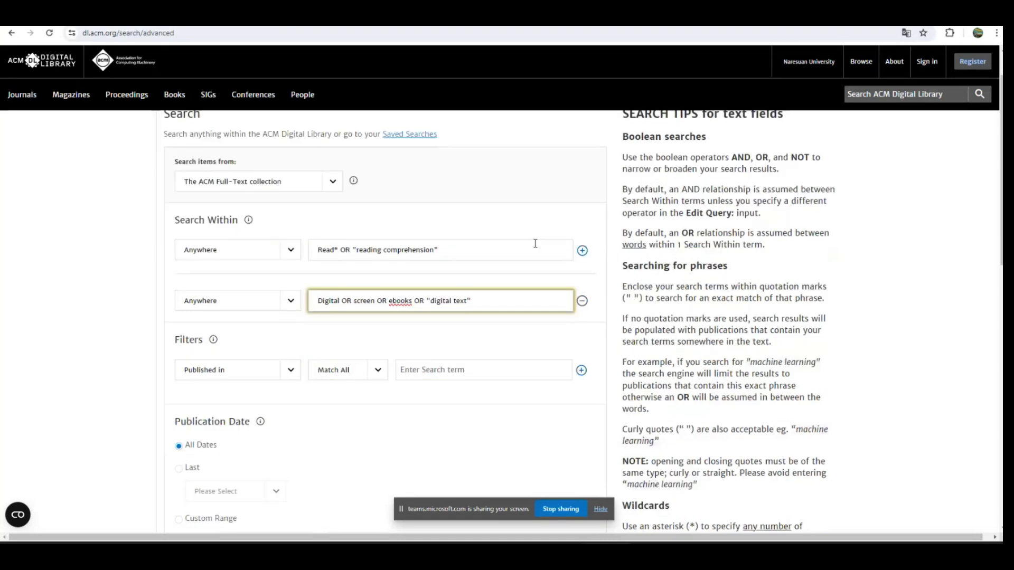
pyautogui.click(582, 251)
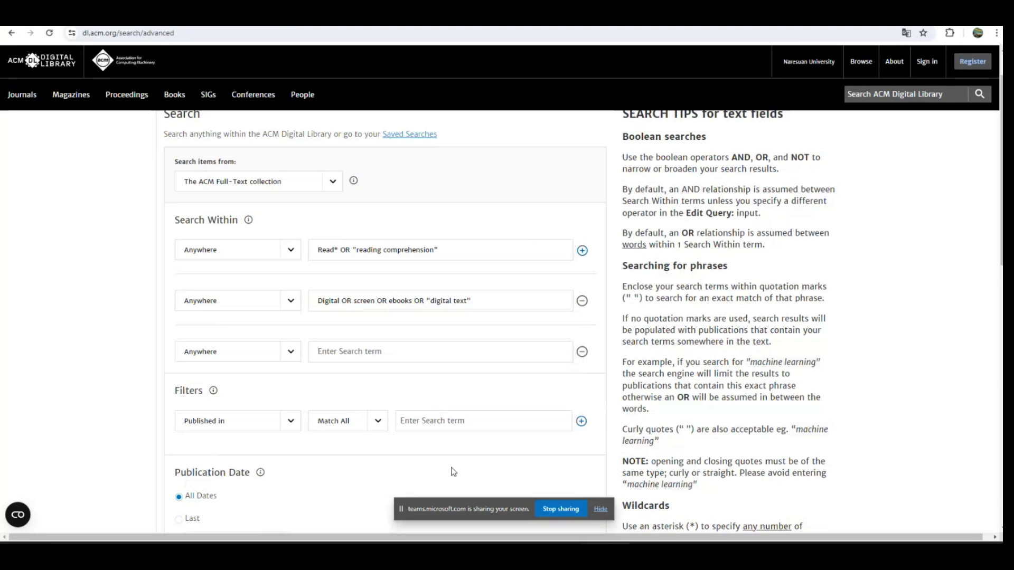
pyautogui.moveTo(764, 552)
pyautogui.click(657, 499)
pyautogui.click(411, 392)
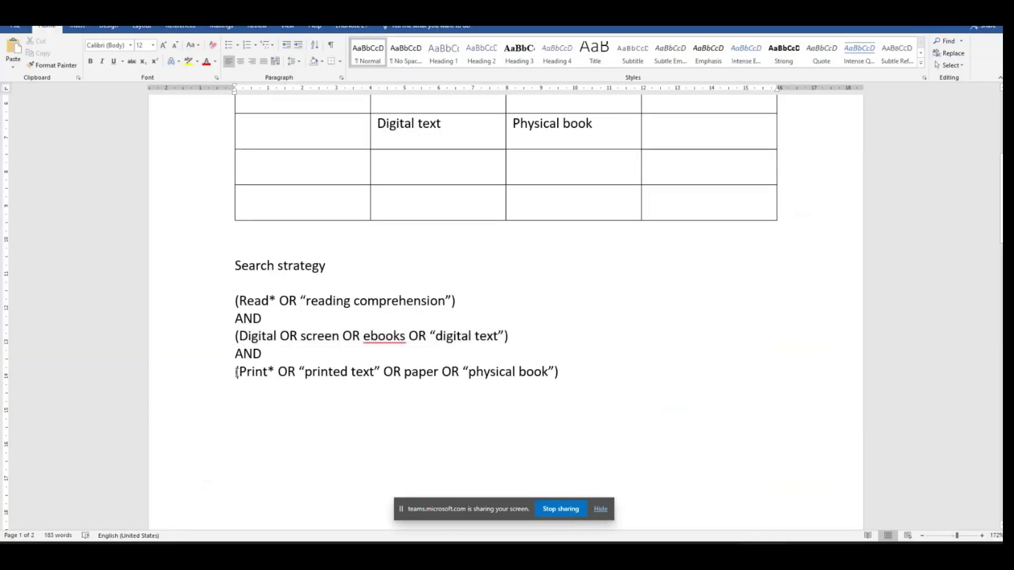
pyautogui.moveTo(236, 371); pyautogui.dragTo(554, 373)
pyautogui.hotkey('ctrl', 'c')
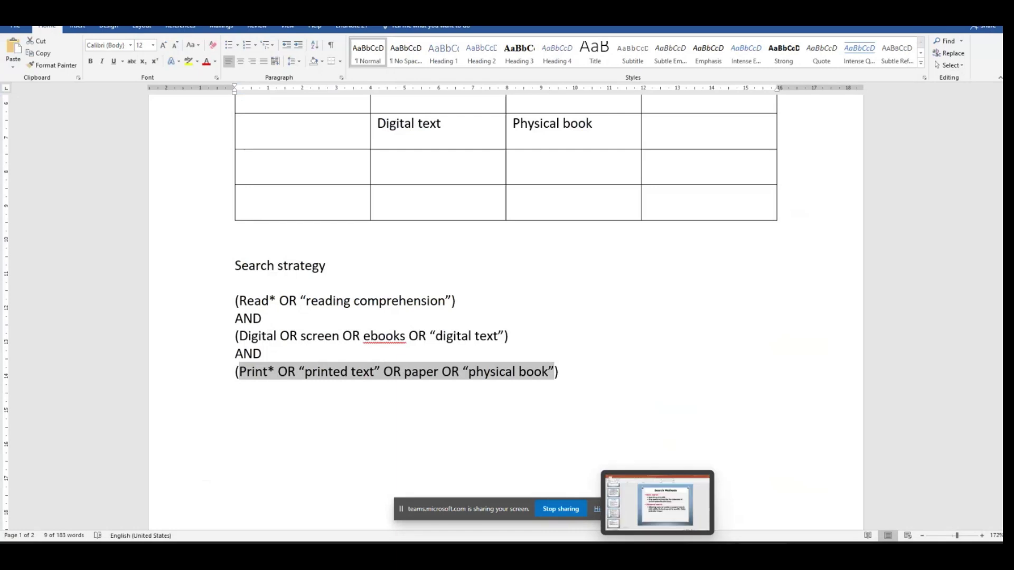
pyautogui.click(605, 502)
pyautogui.click(322, 353)
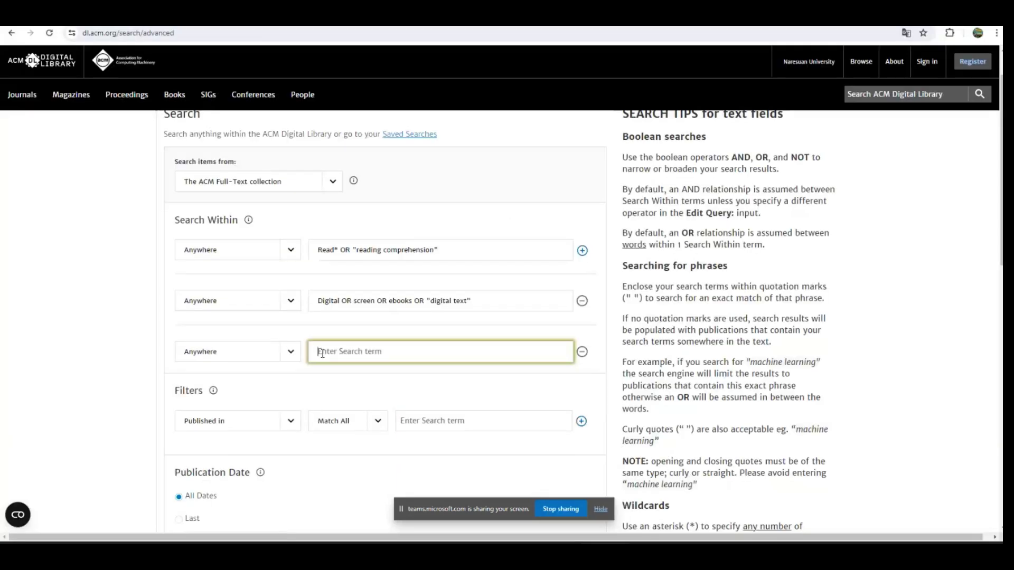
pyautogui.hotkey('ctrl', 'v')
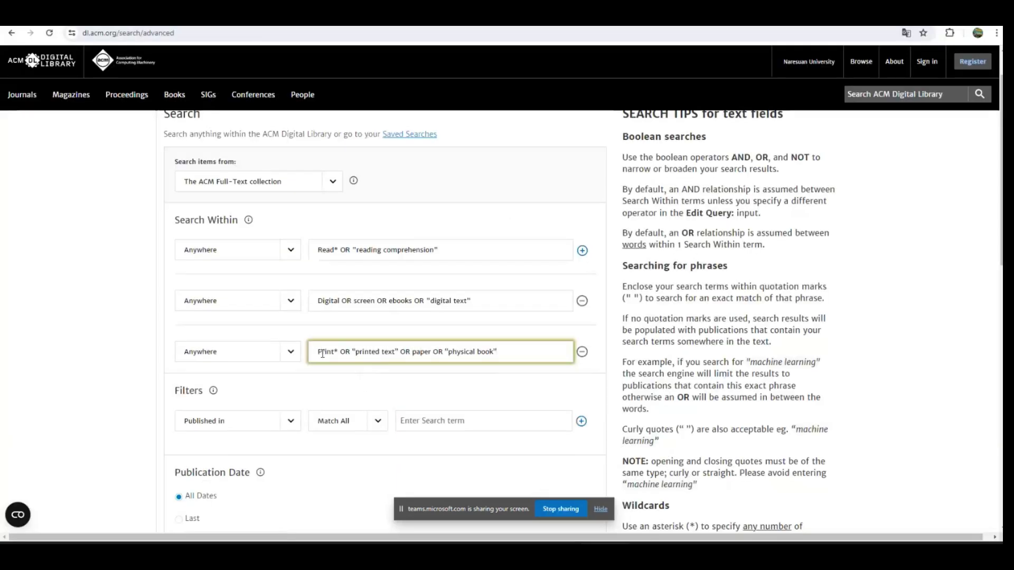
# Replace the curly quotation marks around "printed text" and "physical book" in the third search row with straight ones
pyautogui.click(355, 351)
pyautogui.press('BackSpace')
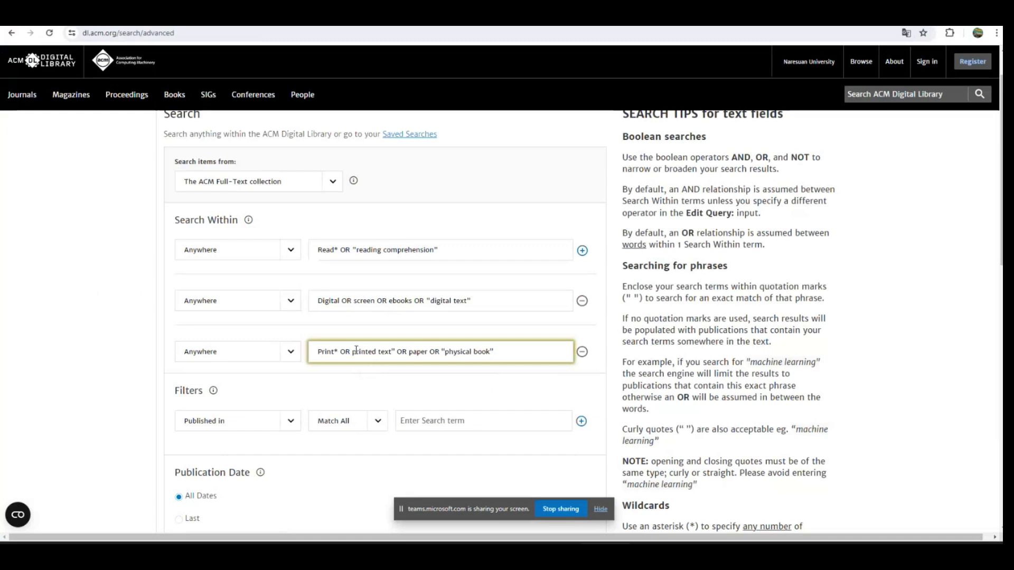
pyautogui.write('"')
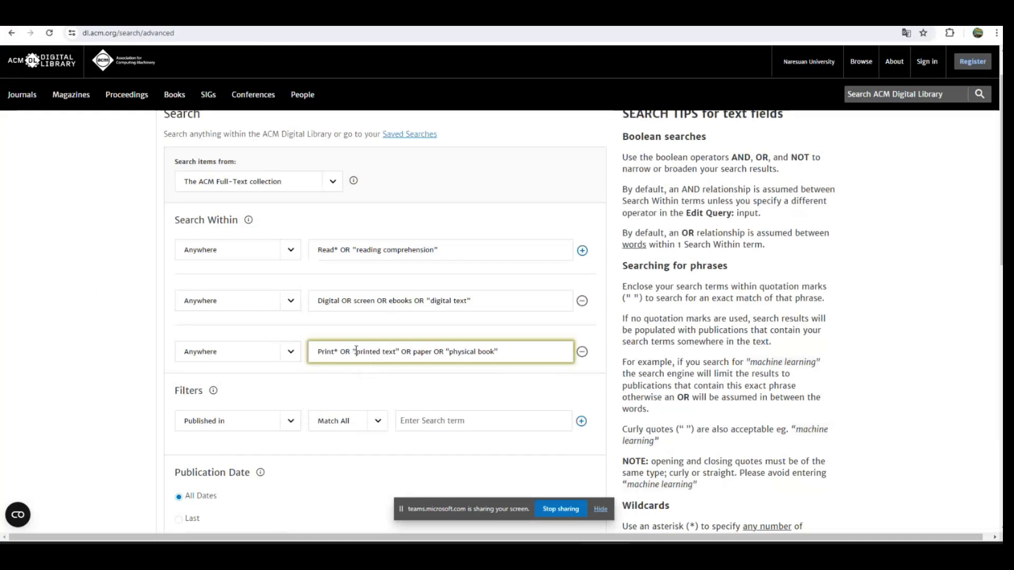
pyautogui.click(400, 351)
pyautogui.press('BackSpace')
pyautogui.write('"')
pyautogui.click(452, 351)
pyautogui.press('BackSpace')
pyautogui.write('"')
pyautogui.click(523, 355)
pyautogui.press('BackSpace')
pyautogui.write('"')
# Switch to Scopus, reset the document search form, and add two more search fields combined with AND
pyautogui.hotkey('ctrl', 'Tab')
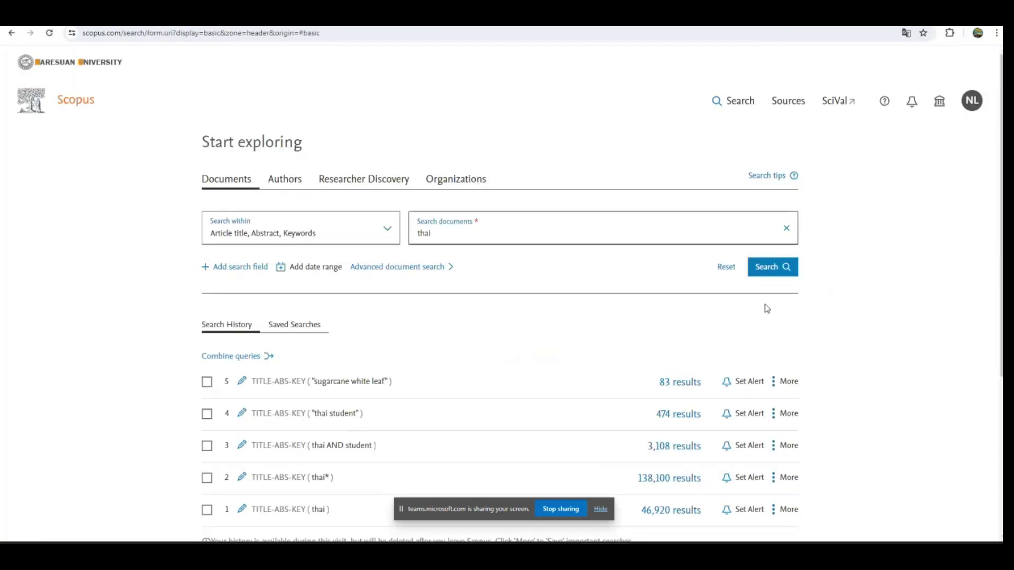
pyautogui.click(719, 270)
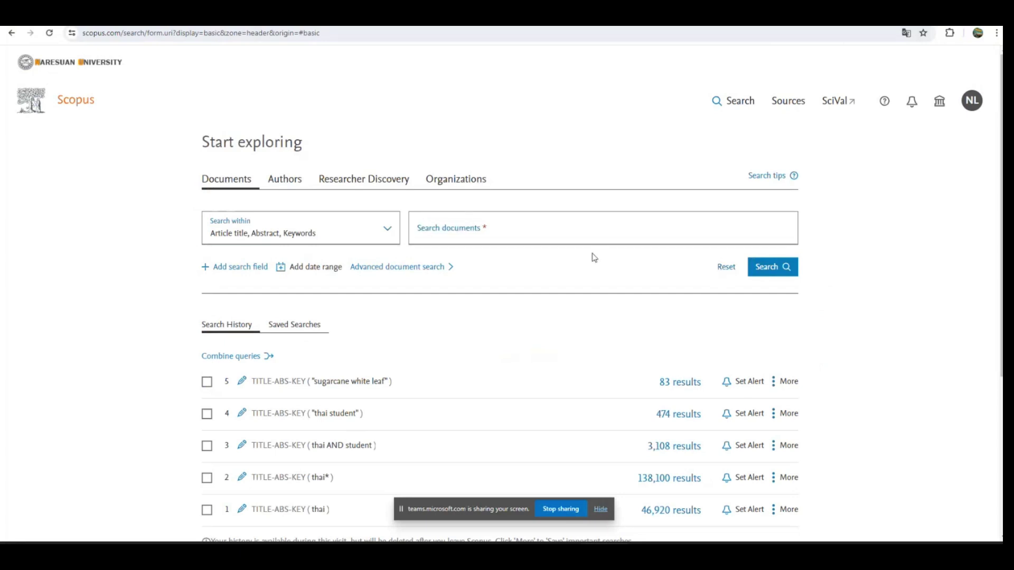
pyautogui.click(214, 269)
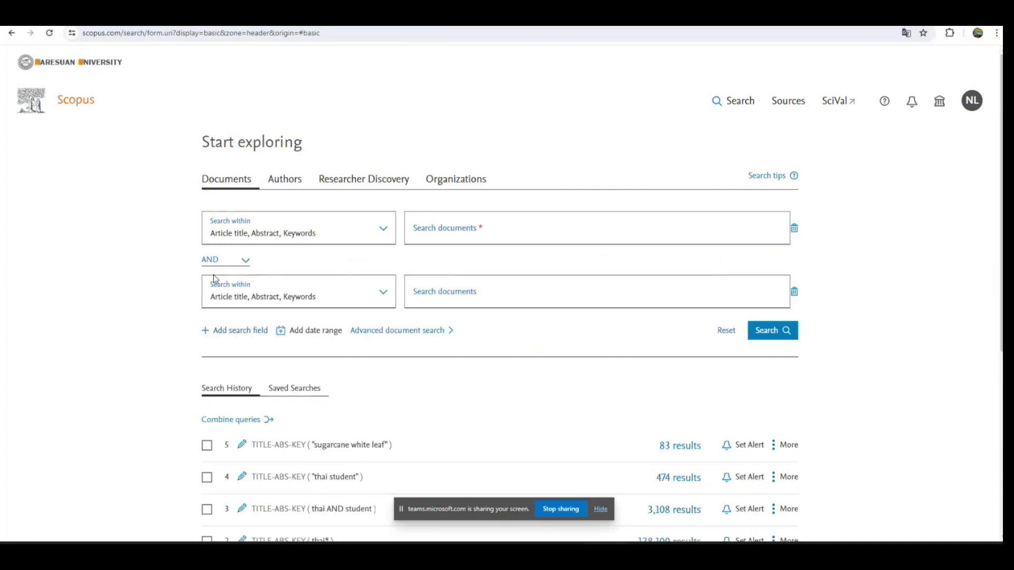
pyautogui.click(214, 331)
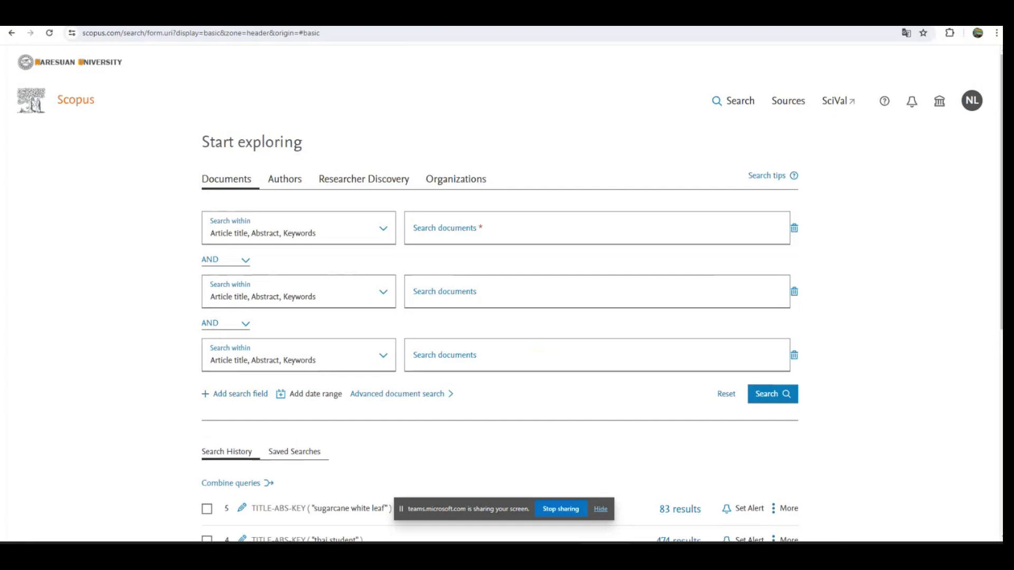
# Copy Read* OR "reading comprehension" from the ACM Digital Library form into the first Scopus search field
pyautogui.hotkey('alt', 'Tab')
pyautogui.hotkey('alt', 'Tab')
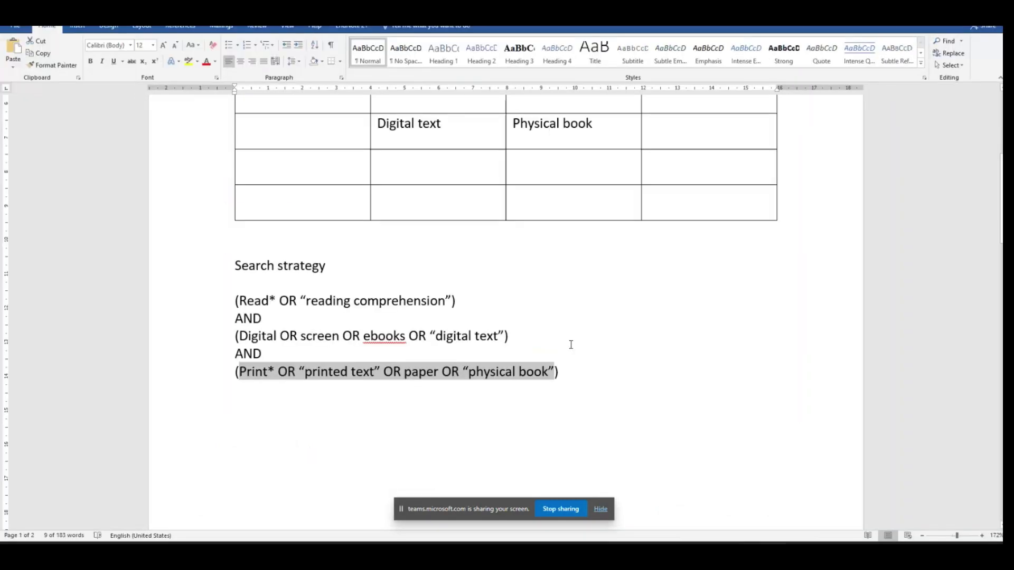
pyautogui.hotkey('alt', 'Tab')
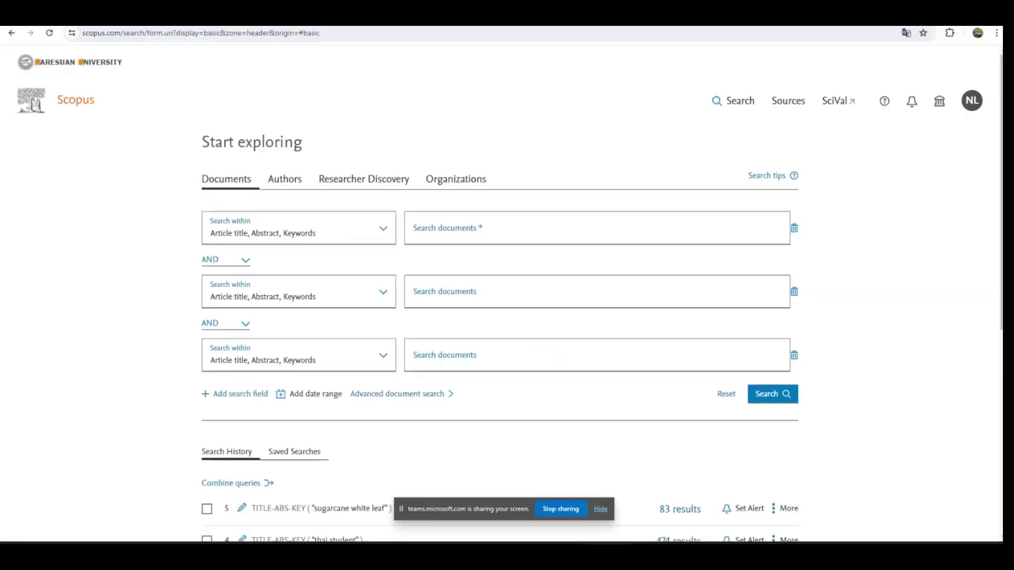
pyautogui.hotkey('ctrl', 'Tab')
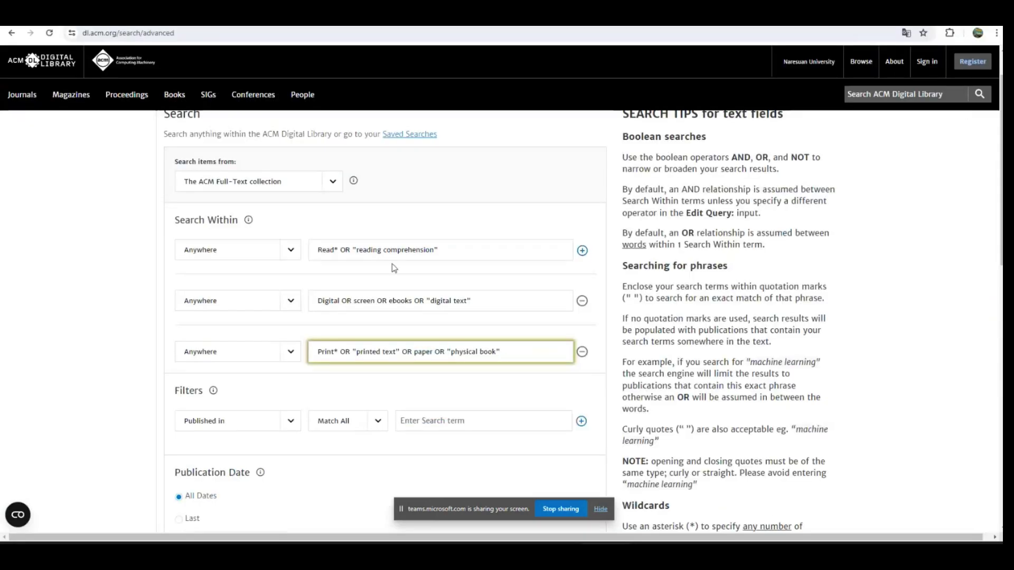
pyautogui.tripleClick(455, 253)
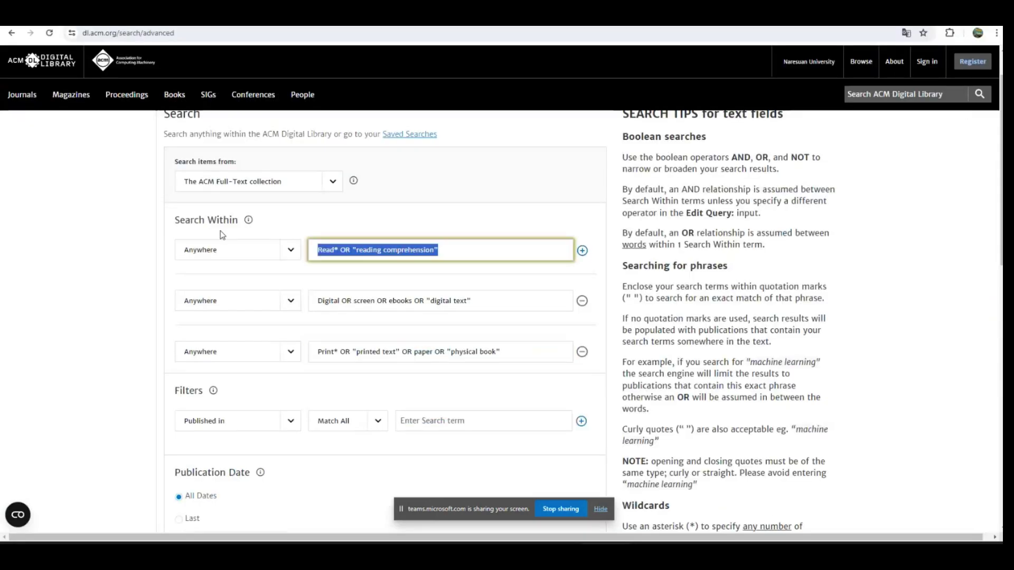
pyautogui.hotkey('ctrl', 'shift', 'Tab')
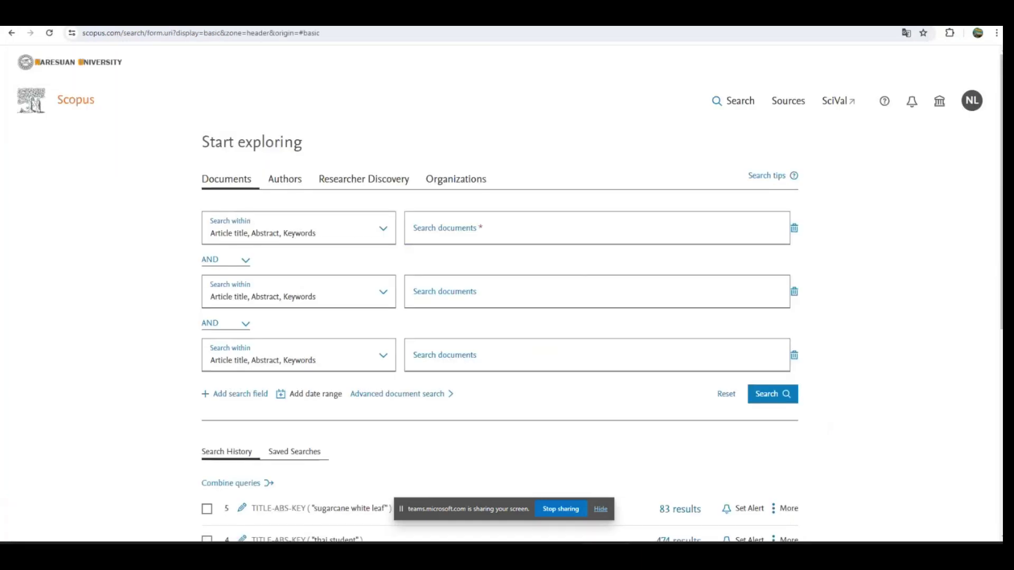
pyautogui.click(419, 229)
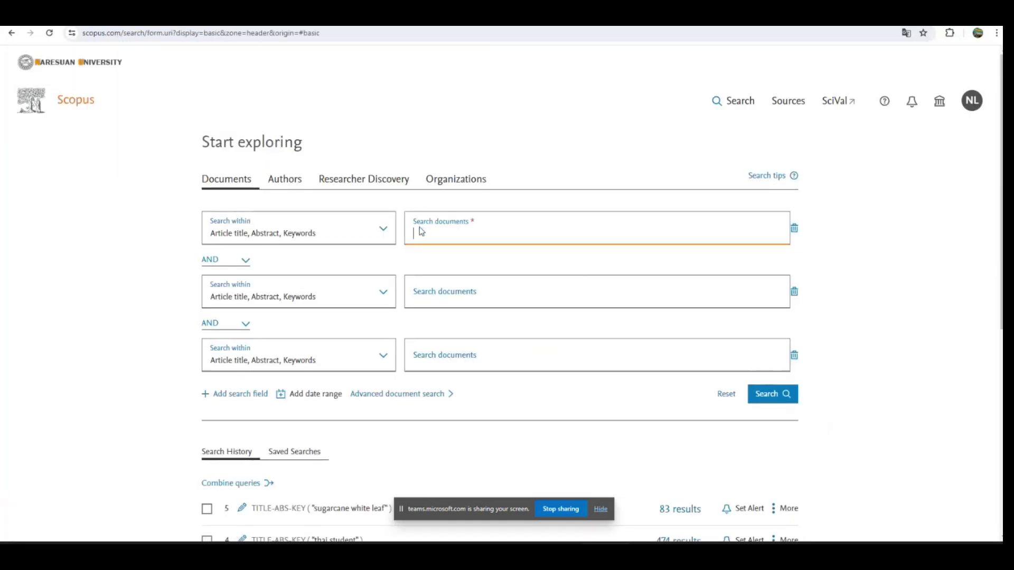
pyautogui.write('Read* OR "reading comprehension"')
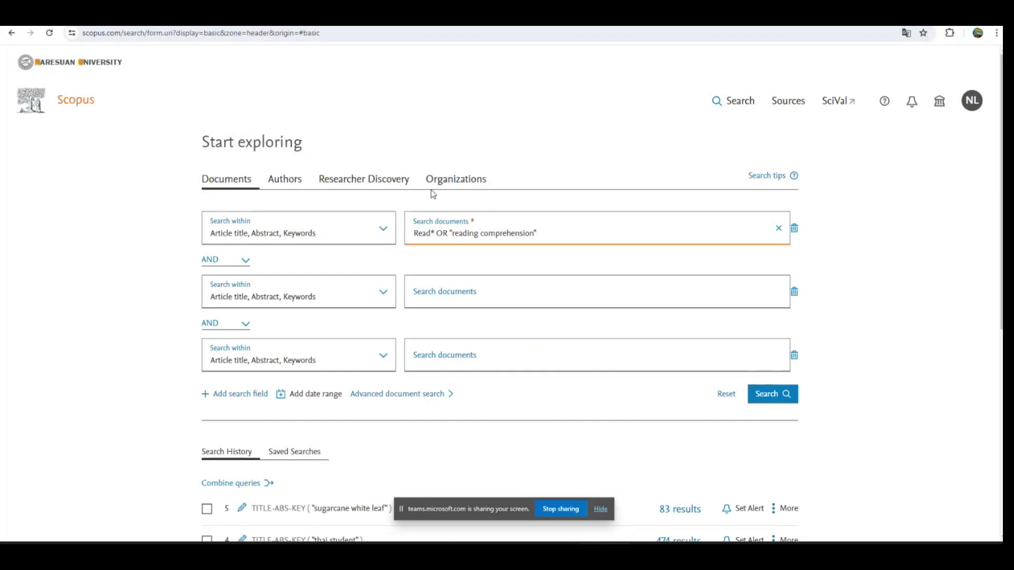
# Copy Digital OR screen OR ebooks OR "digital text" from the ACM Digital Library form into the second Scopus search field
pyautogui.hotkey('ctrl', 'Tab')
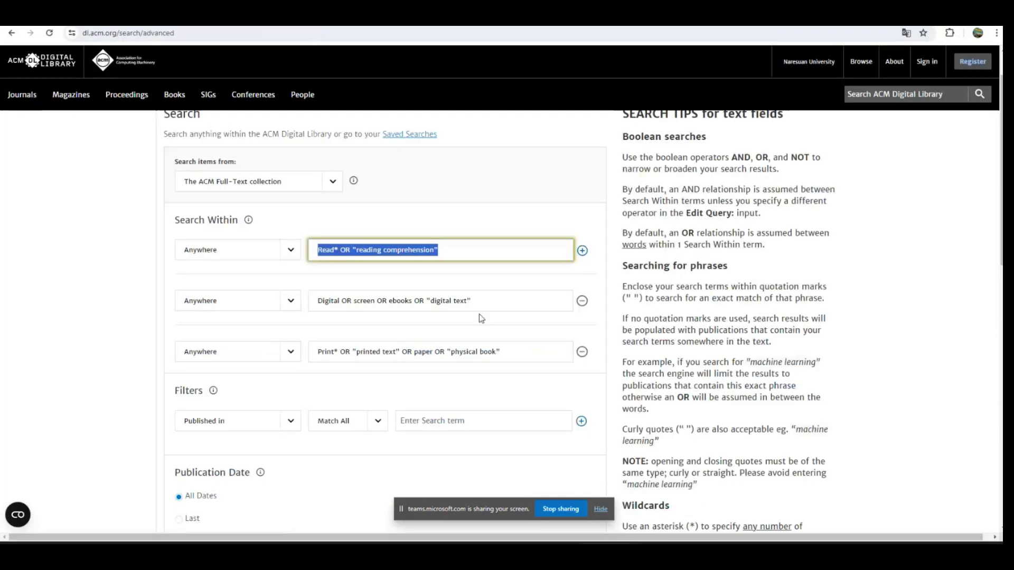
pyautogui.tripleClick(478, 306)
pyautogui.hotkey('ctrl', 'c')
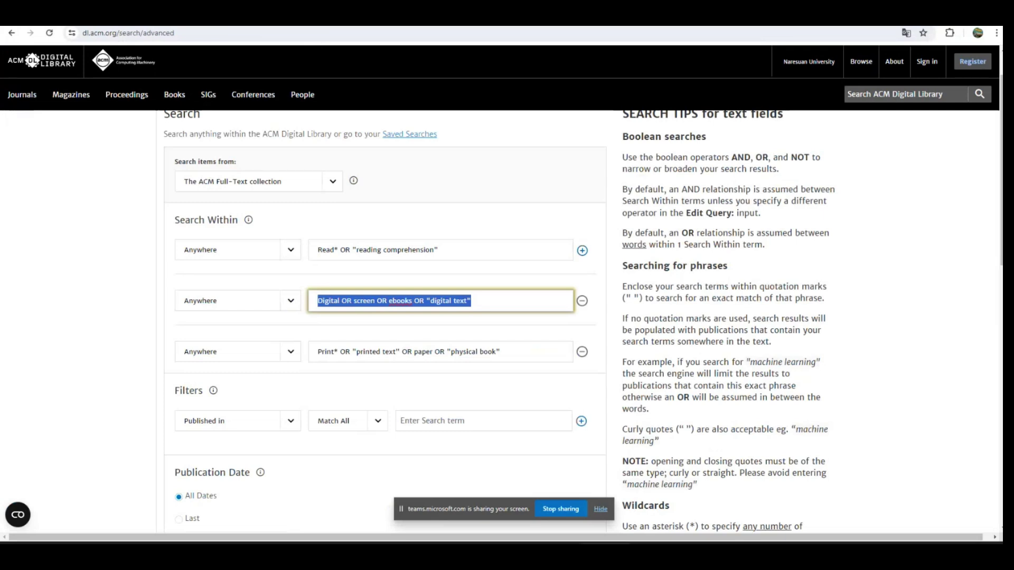
pyautogui.hotkey('ctrl', 'Tab')
pyautogui.click(432, 295)
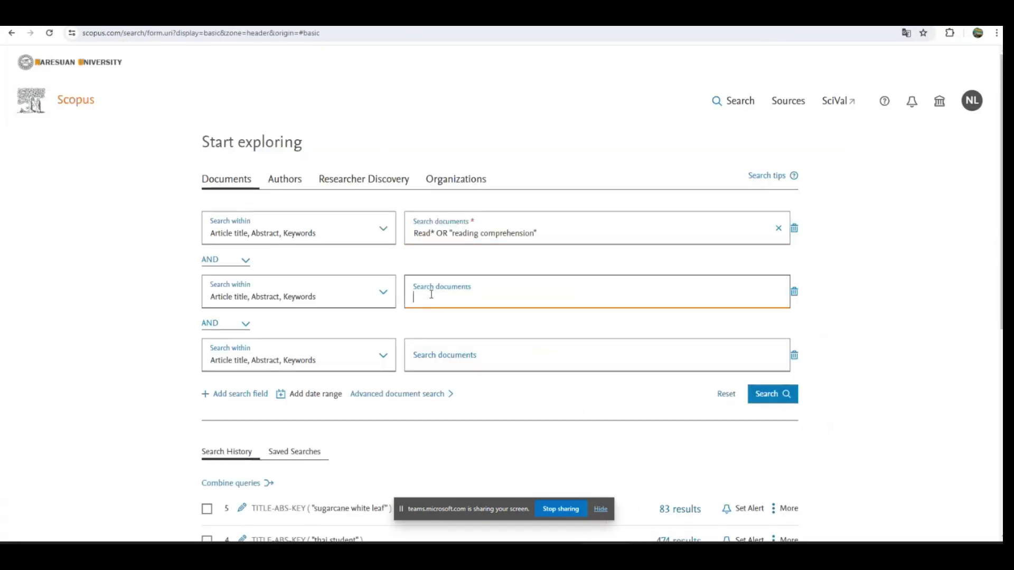
pyautogui.hotkey('ctrl', 'v')
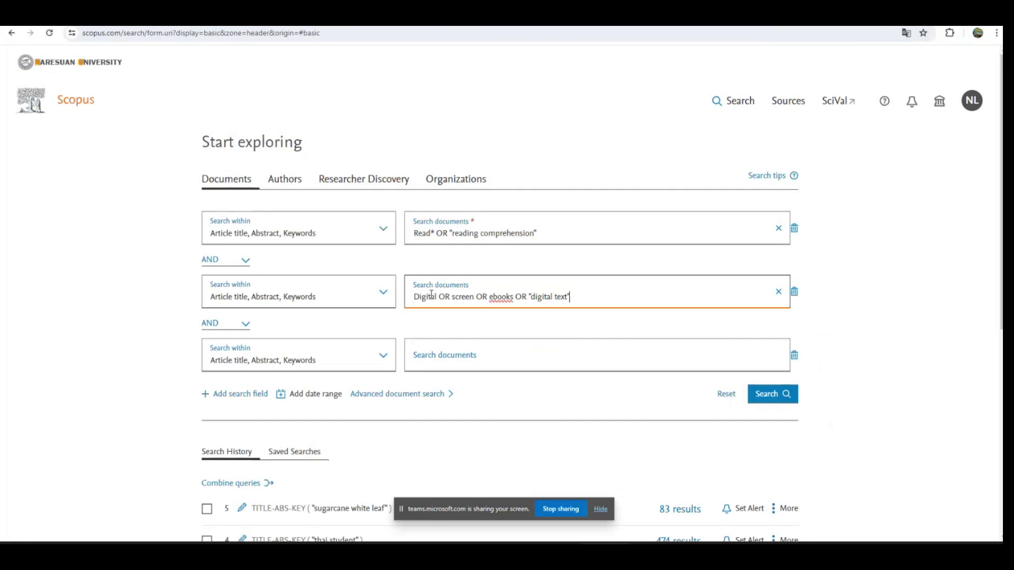
# Copy Print* OR "printed text" OR paper OR "physical book" from the ACM Digital Library form into the third Scopus search field
pyautogui.click(284, 25)
pyautogui.click(507, 352)
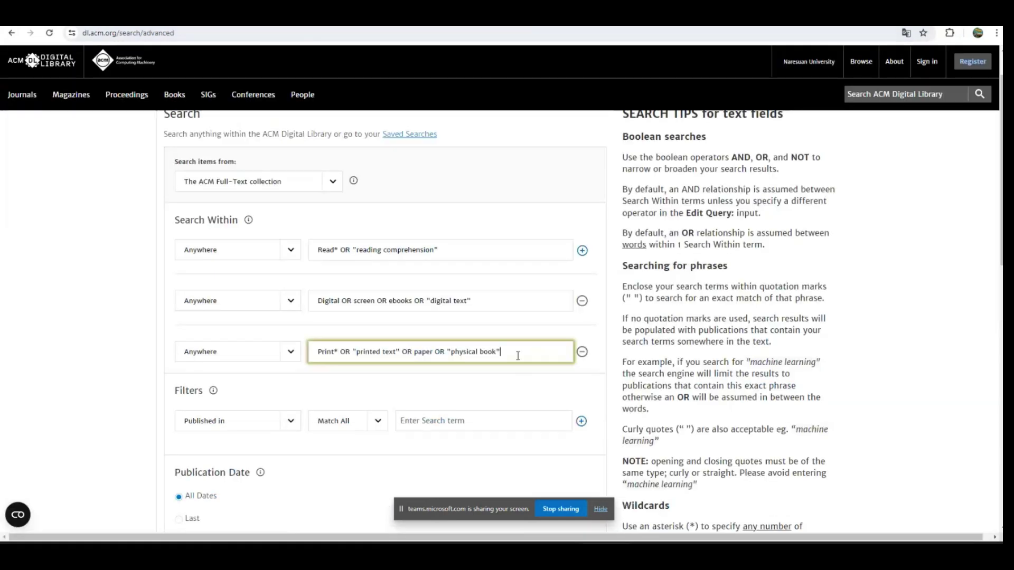
pyautogui.moveTo(507, 351); pyautogui.dragTo(305, 346)
pyautogui.hotkey('ctrl', 'c')
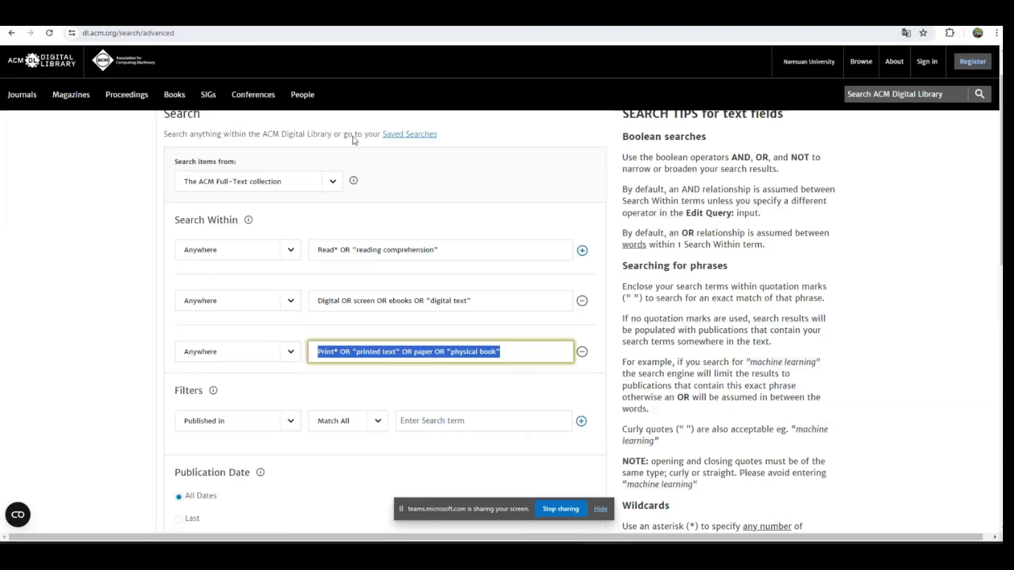
pyautogui.hotkey('ctrl', 'Tab')
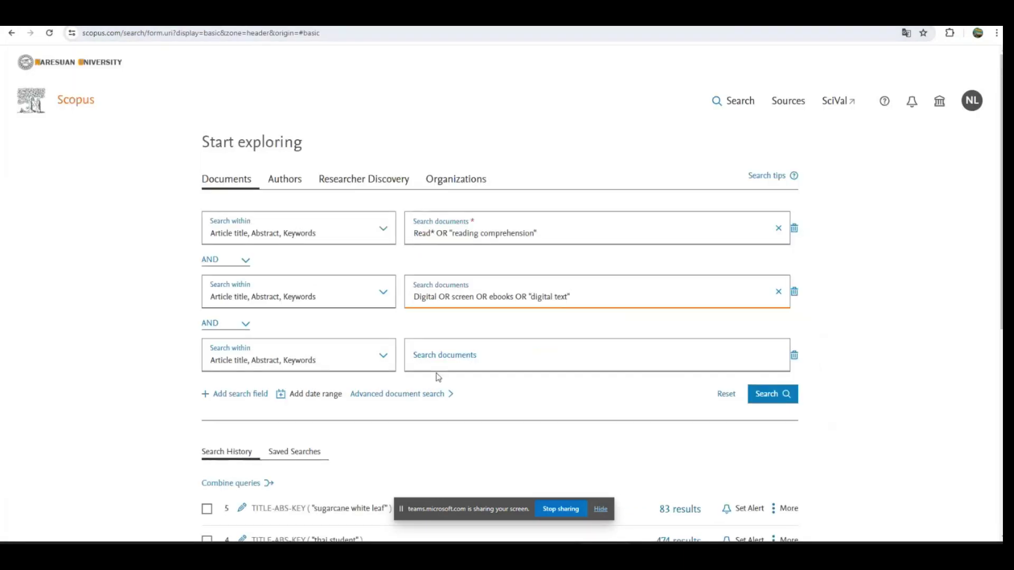
pyautogui.click(436, 365)
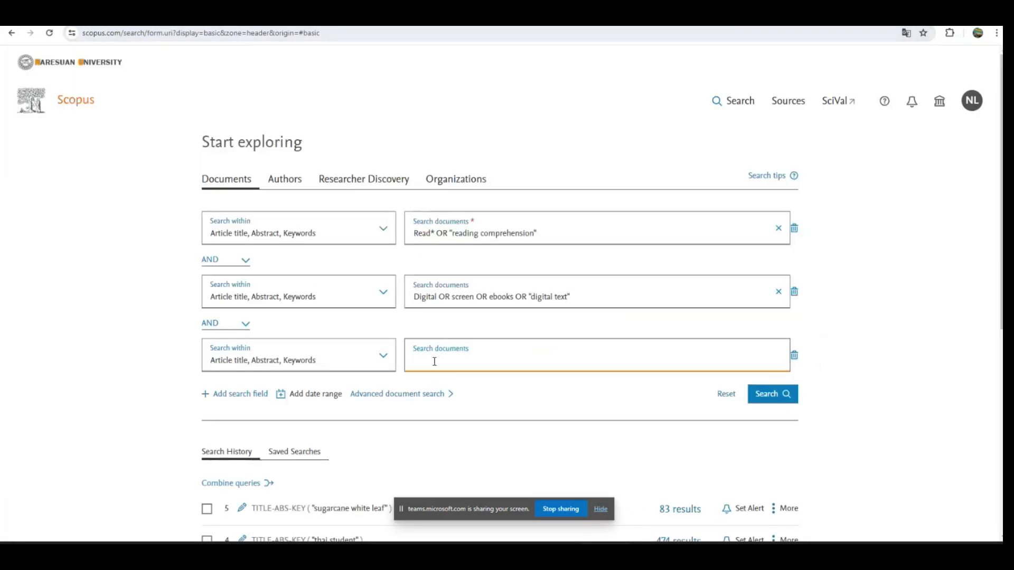
pyautogui.hotkey('ctrl', 'v')
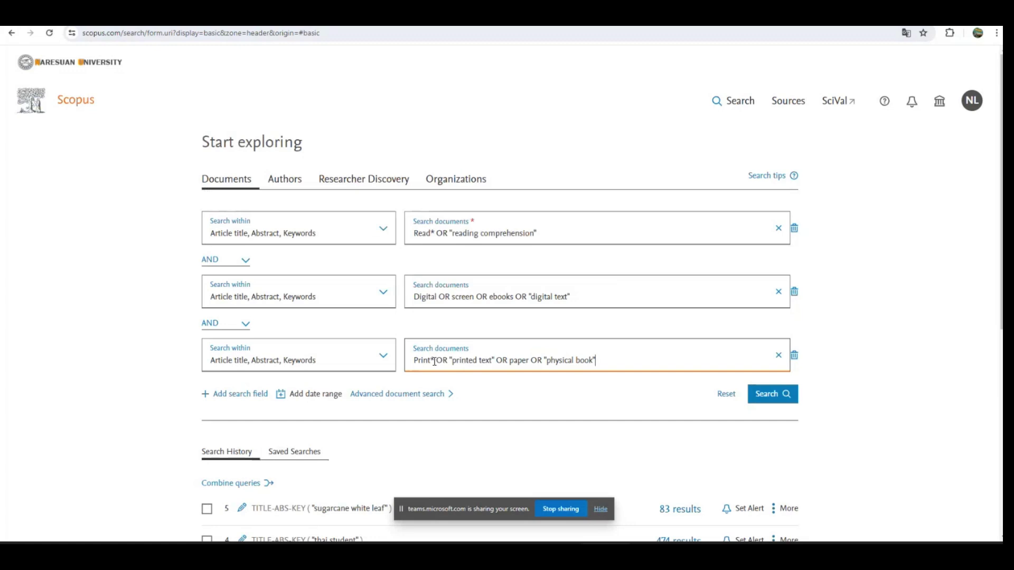
# Check the operator choices between the first two Scopus fields, keep AND, and run the document search
pyautogui.click(215, 262)
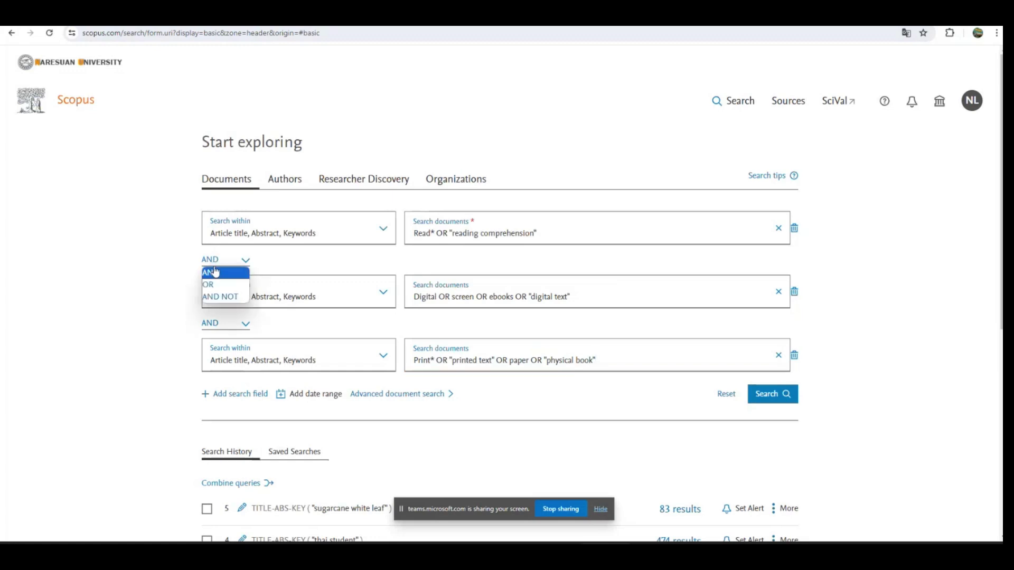
pyautogui.click(213, 262)
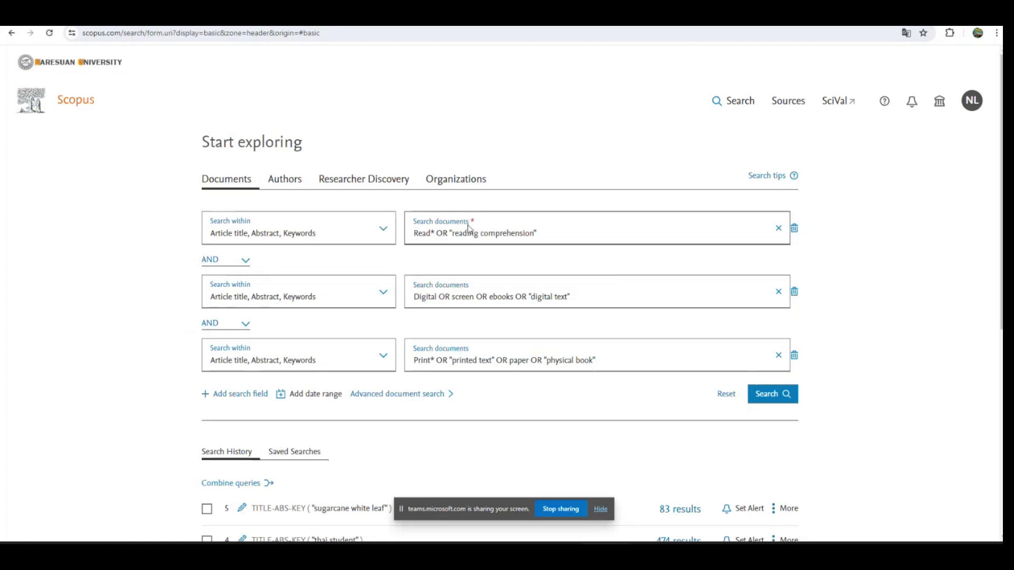
pyautogui.click(759, 391)
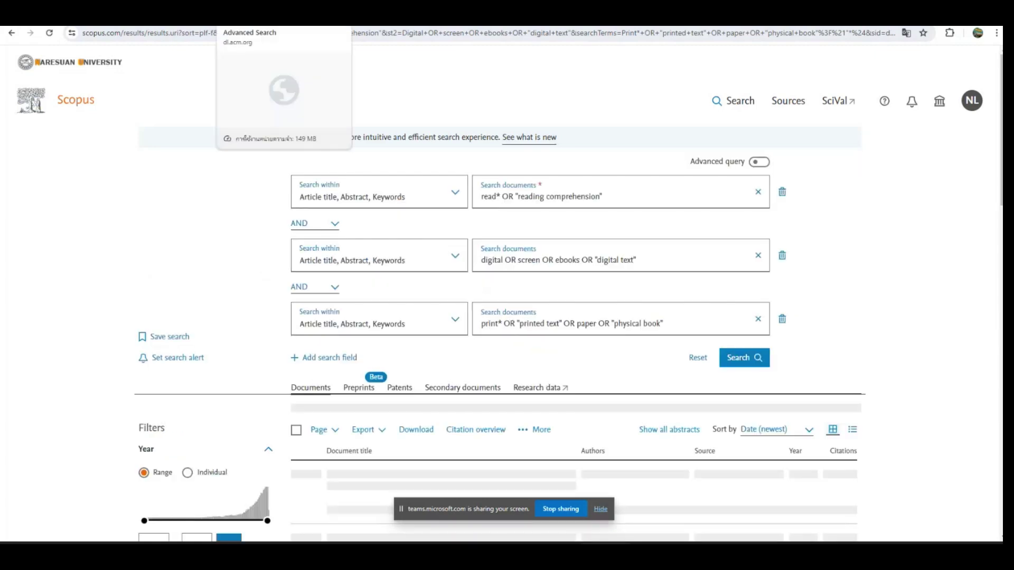
# Switch to the ACM Digital Library advanced search and run the three-row query across all dates
pyautogui.click(248, 13)
pyautogui.scroll(-2, 514, 440)
pyautogui.click(517, 442)
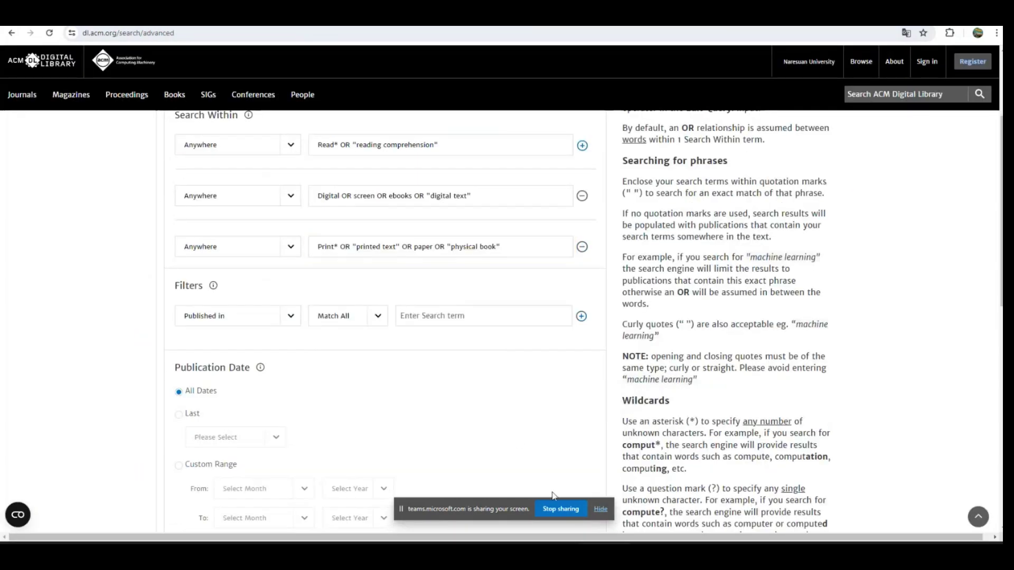
pyautogui.scroll(-3, 571, 475)
pyautogui.click(566, 432)
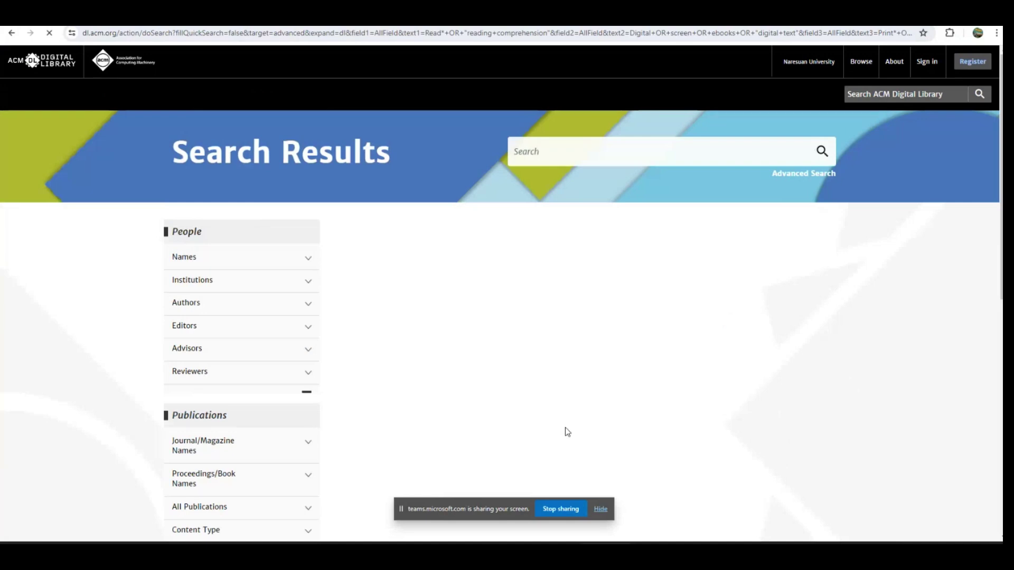
pyautogui.scroll(-1, 380, 270)
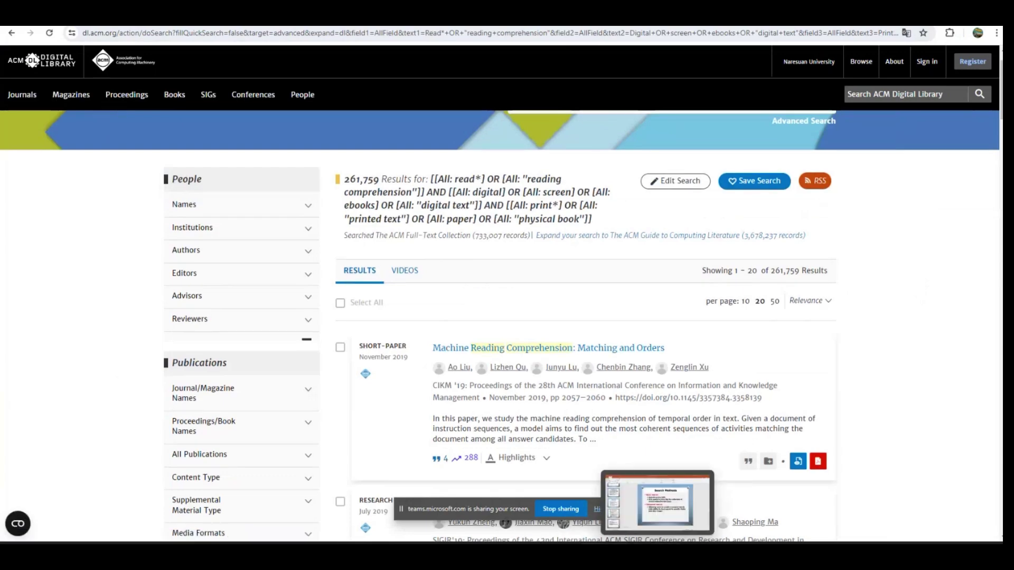
# Switch to the PowerPoint presentation and show slide 12, "Refining your search result"
pyautogui.click(656, 554)
pyautogui.scroll(-3, 92, 421)
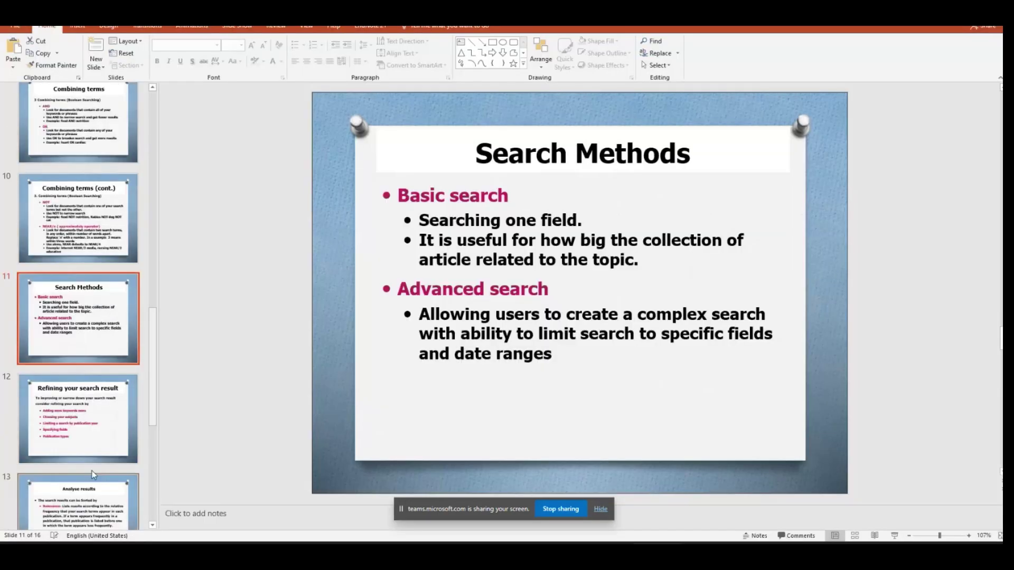
pyautogui.click(92, 421)
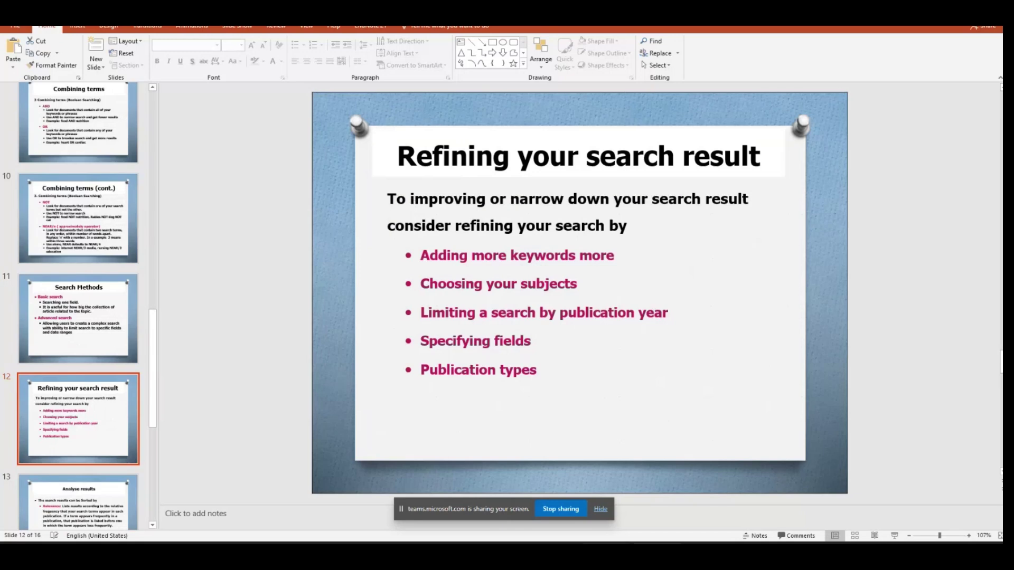
# Return to the ACM Digital Library results and examine the result count and the first listed paper
pyautogui.hotkey('alt', 'Tab')
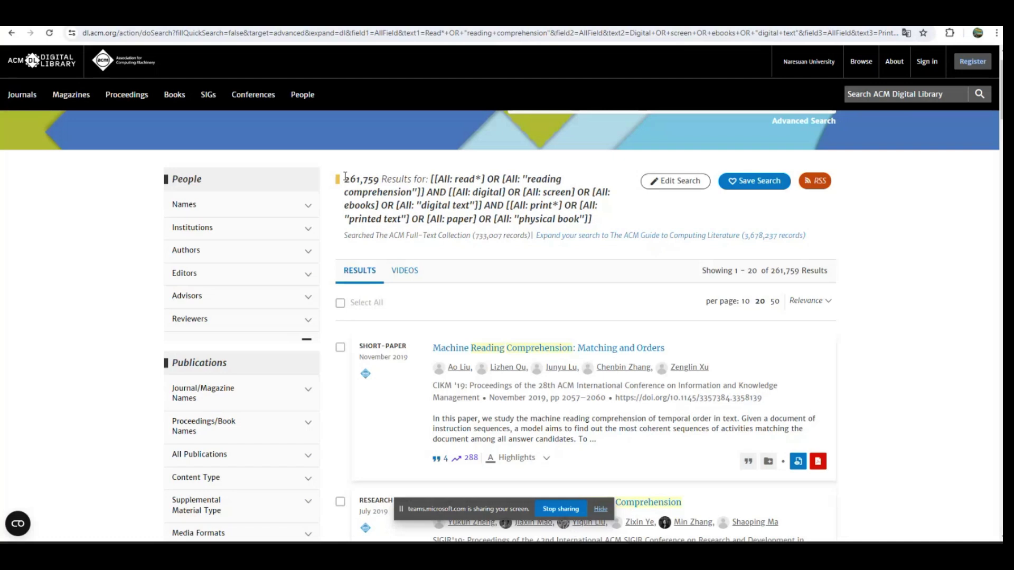
pyautogui.moveTo(343, 180); pyautogui.dragTo(354, 180)
pyautogui.moveTo(357, 179); pyautogui.dragTo(371, 178)
pyautogui.scroll(-1, 374, 177)
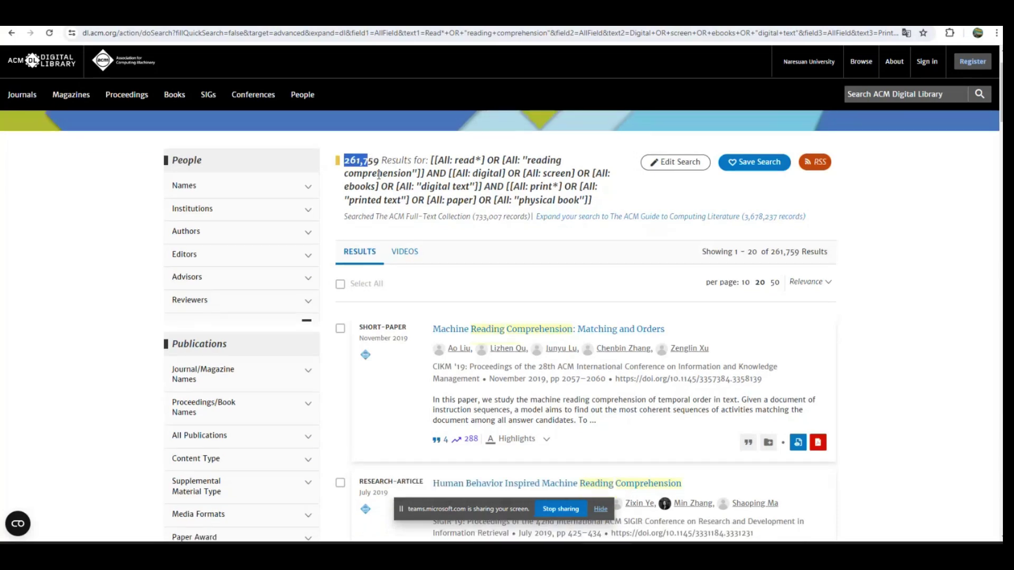
pyautogui.scroll(-1, 378, 174)
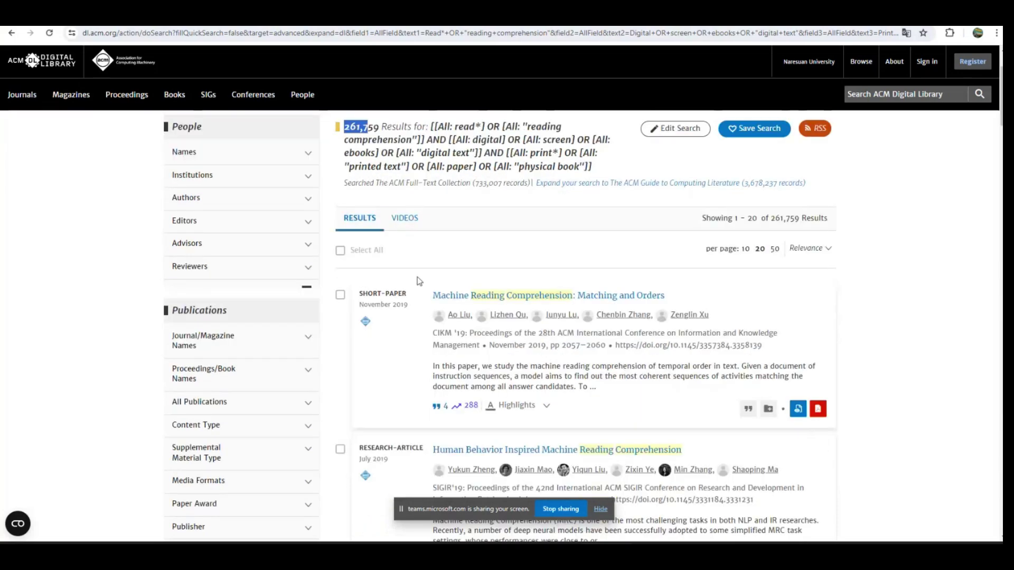
pyautogui.moveTo(418, 281); pyautogui.dragTo(570, 293)
pyautogui.moveTo(600, 294); pyautogui.dragTo(642, 292)
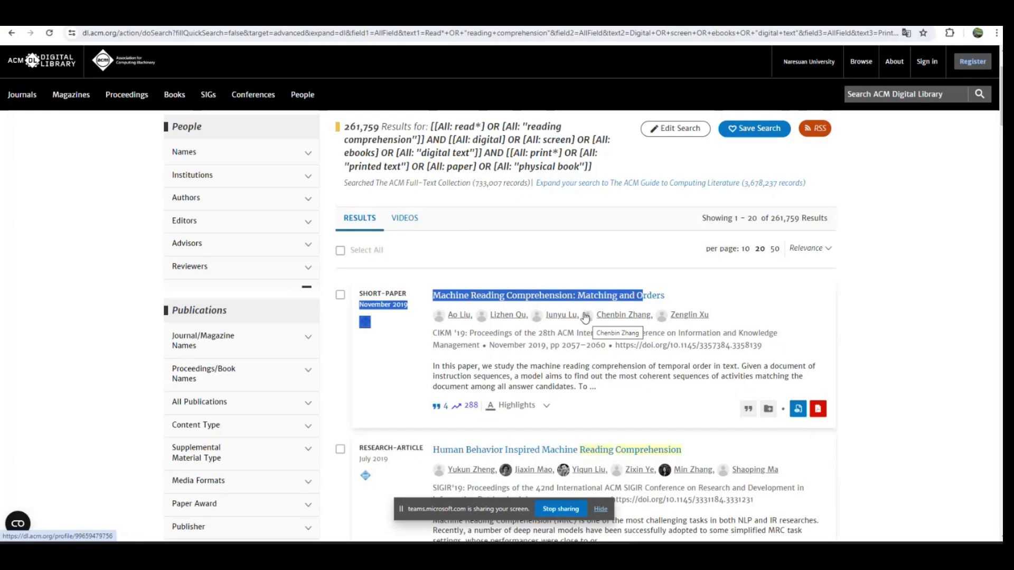
pyautogui.click(615, 250)
# Edit the ACM search and set all three Search Within rows to Abstract
pyautogui.scroll(1, 623, 245)
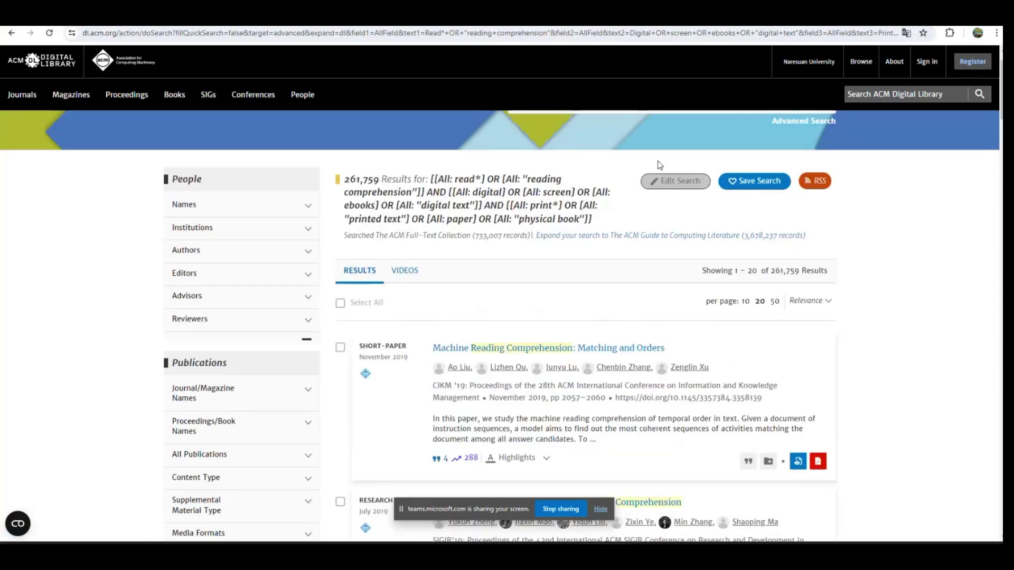
pyautogui.click(681, 186)
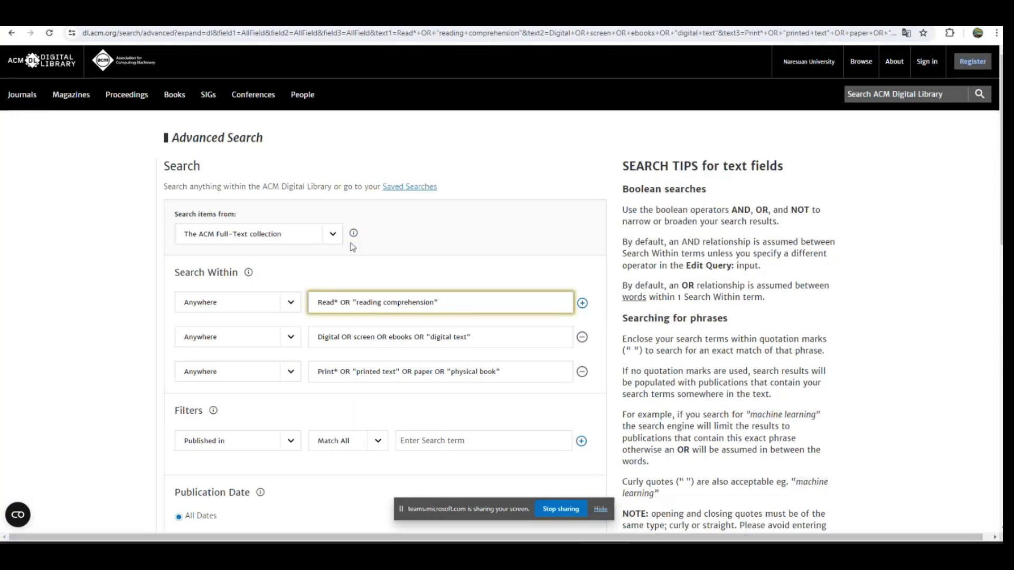
pyautogui.click(290, 306)
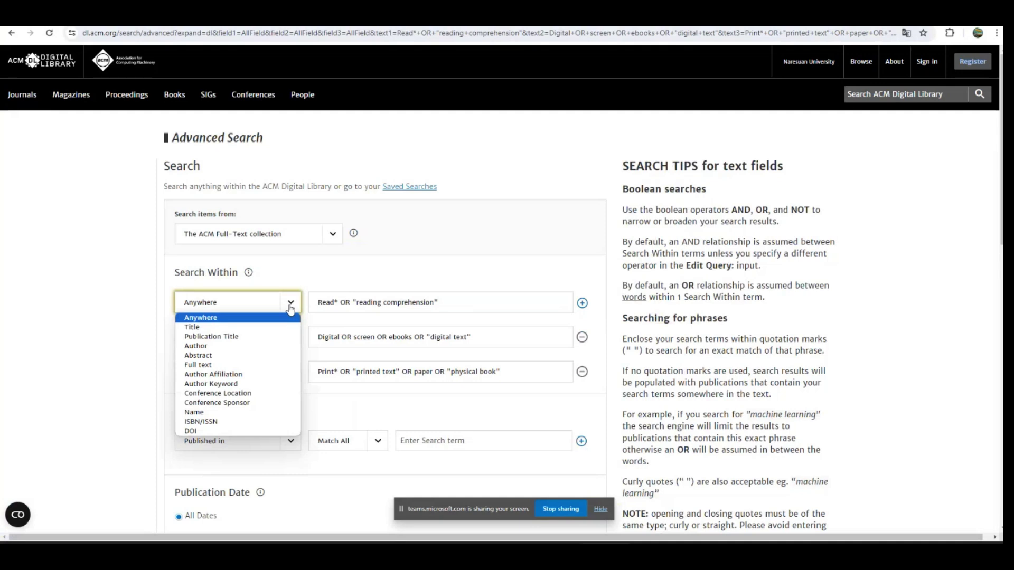
pyautogui.click(278, 357)
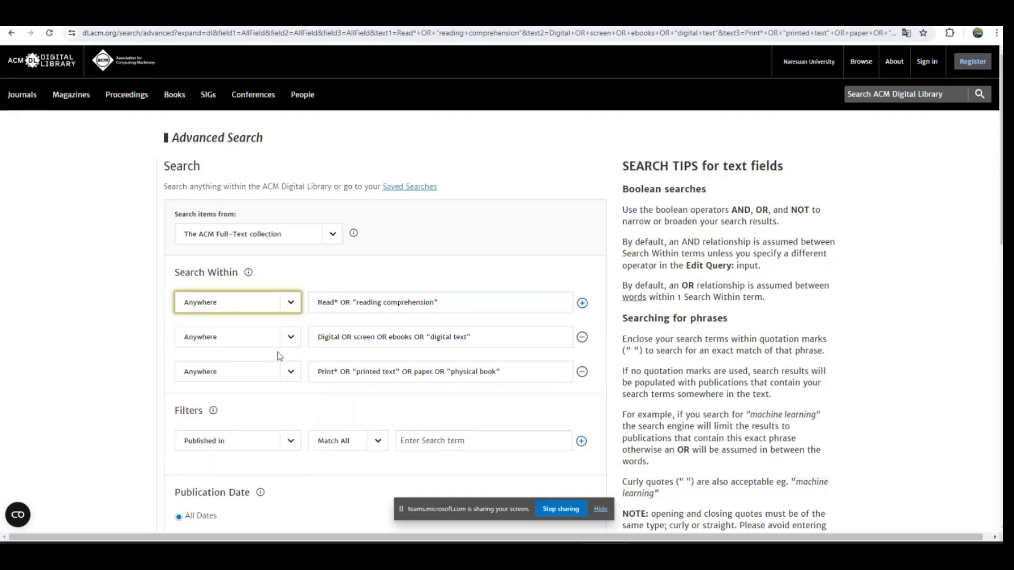
pyautogui.click(290, 337)
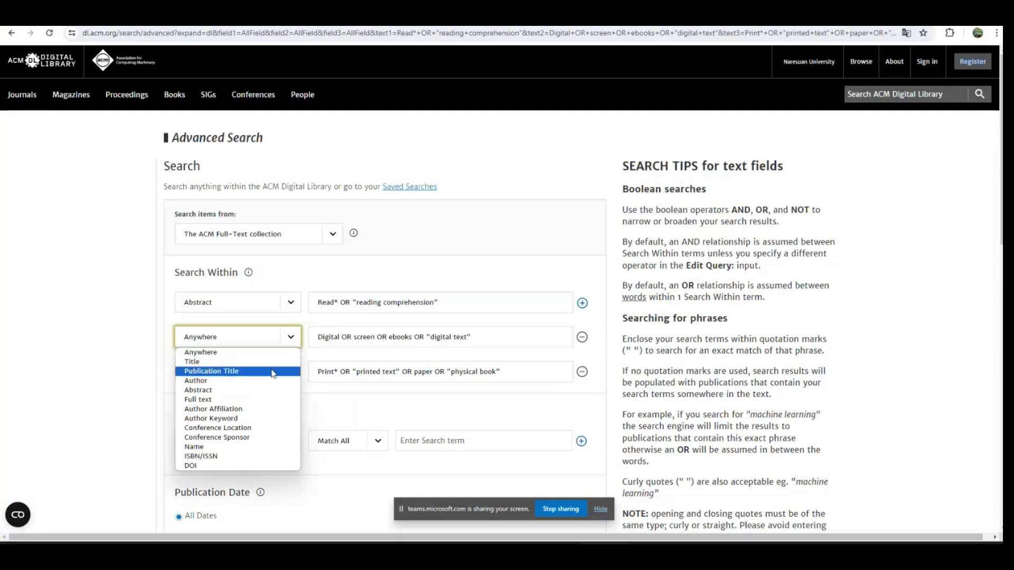
pyautogui.click(273, 389)
pyautogui.click(290, 372)
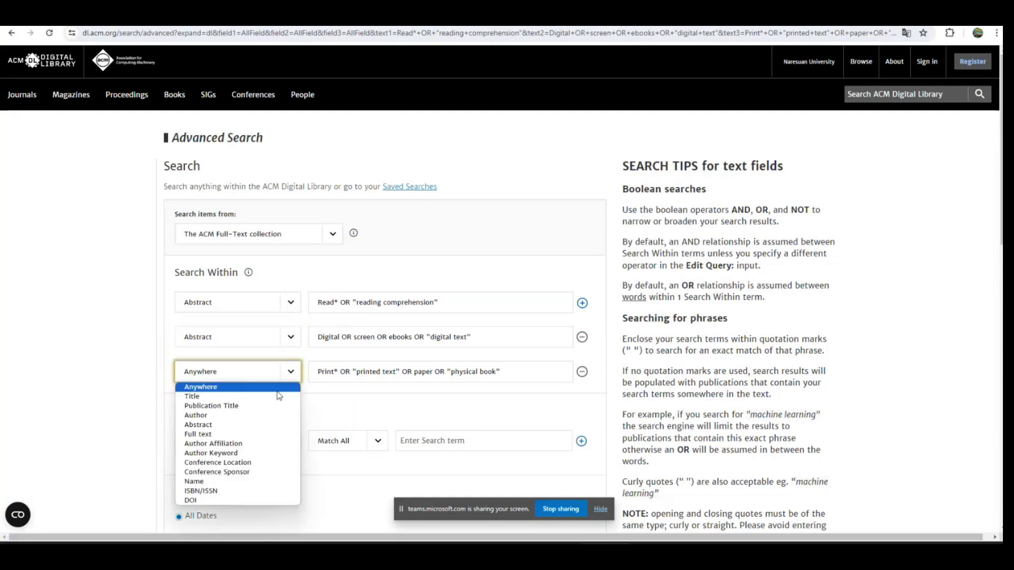
pyautogui.click(264, 425)
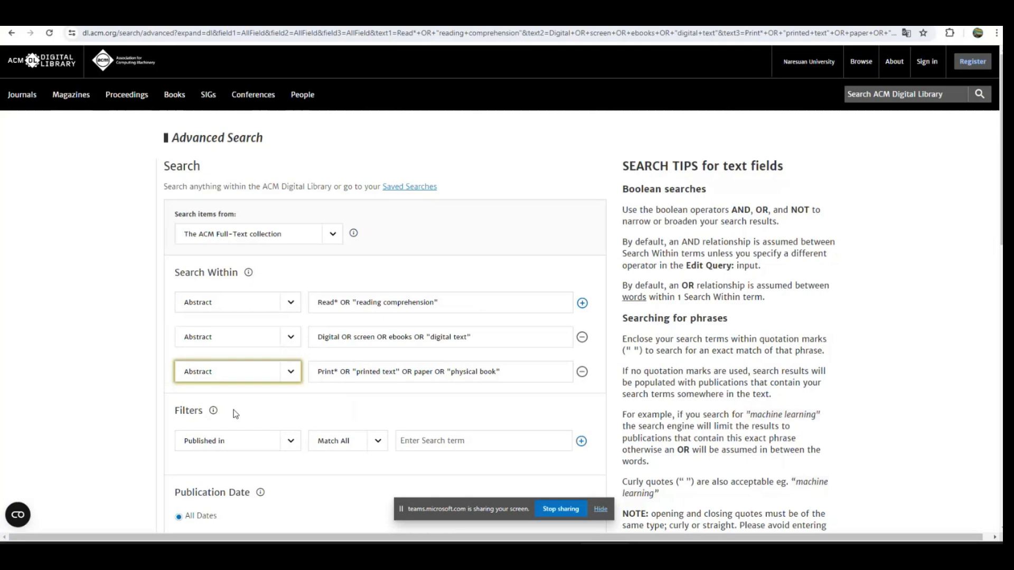
pyautogui.click(138, 358)
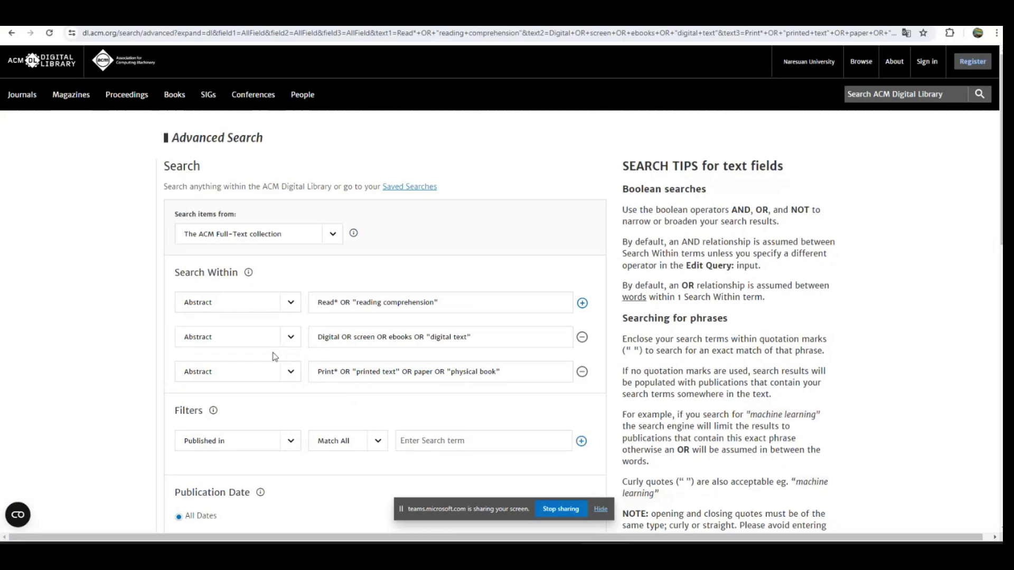
# Run the ACM search limited to abstracts, leaving the publication date at All Dates
pyautogui.scroll(-3, 393, 380)
pyautogui.scroll(-1, 394, 380)
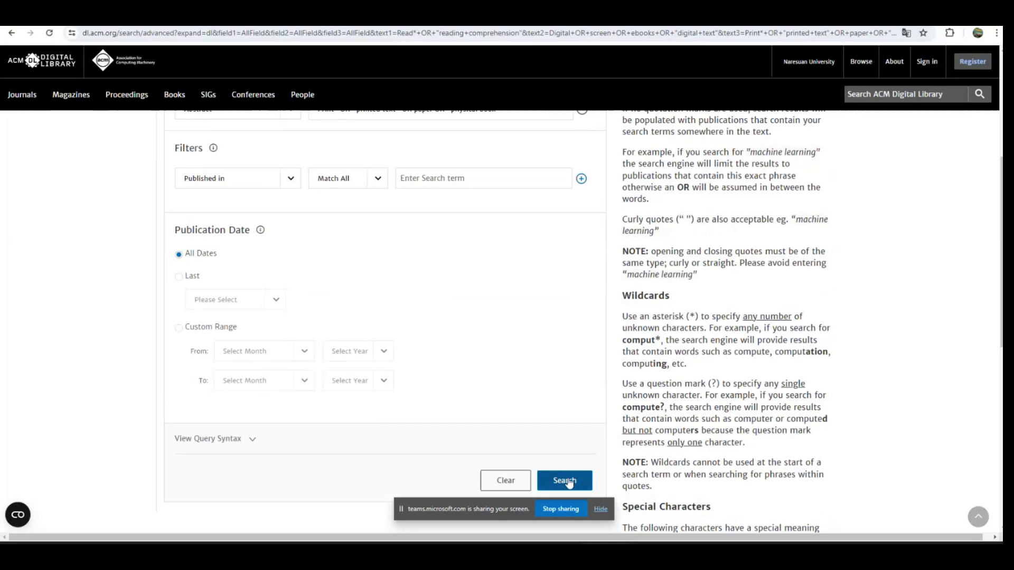
pyautogui.click(568, 483)
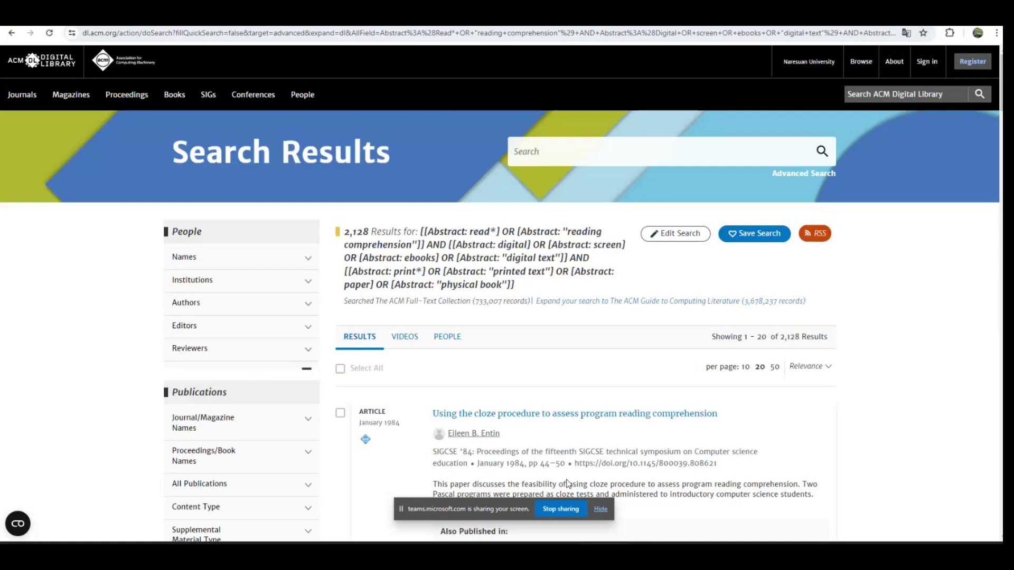
# Examine the abstract-limited results and expand the search-term highlights of the first article, on the cloze procedure
pyautogui.scroll(-1, 645, 437)
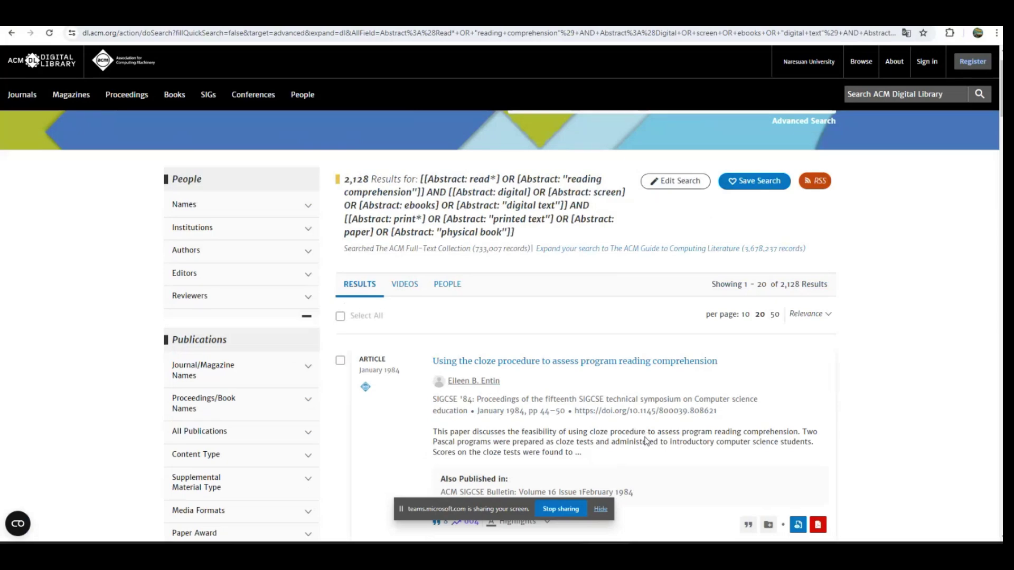
pyautogui.scroll(-1, 625, 410)
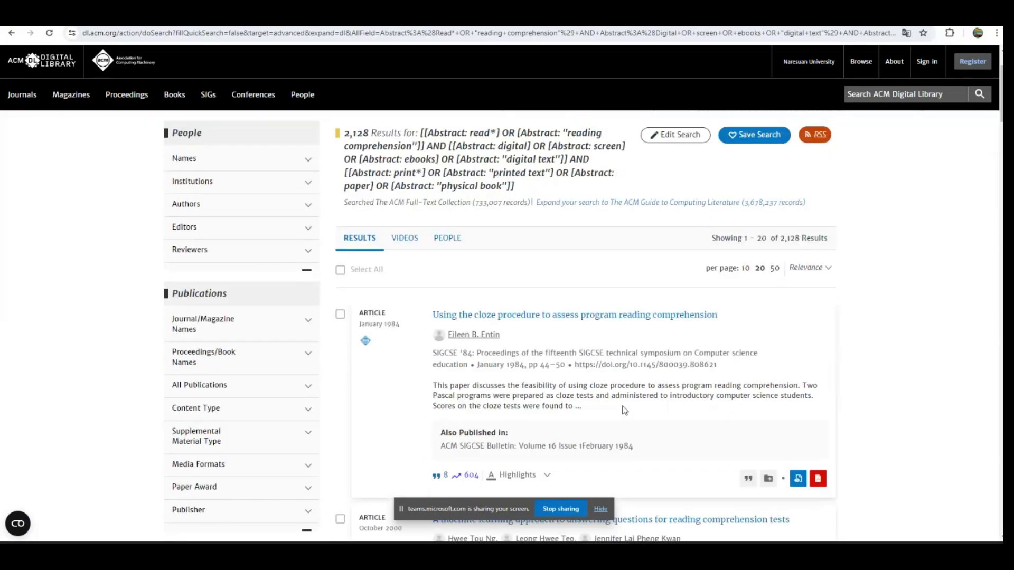
pyautogui.scroll(-1, 625, 410)
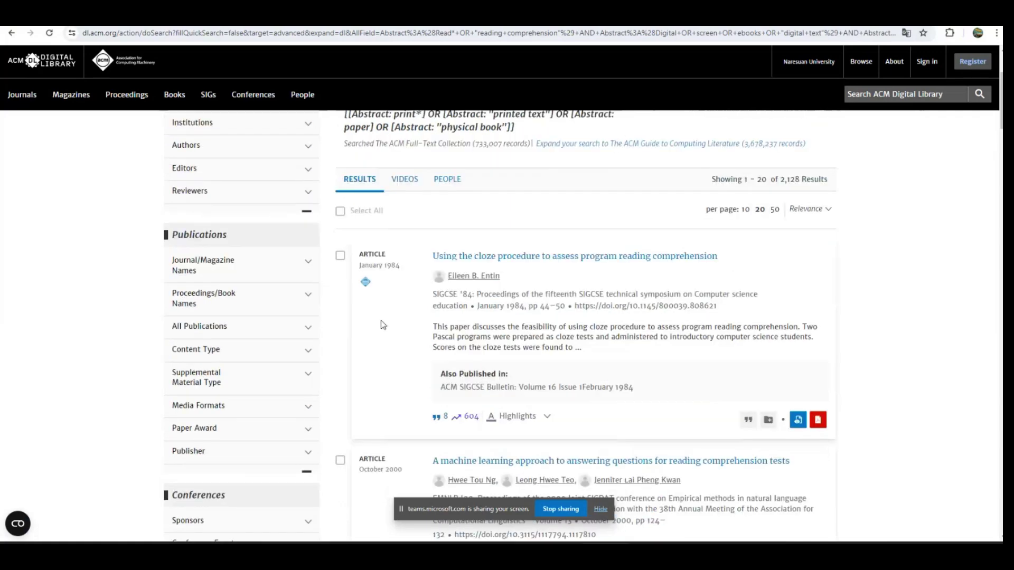
pyautogui.moveTo(429, 259); pyautogui.dragTo(453, 256)
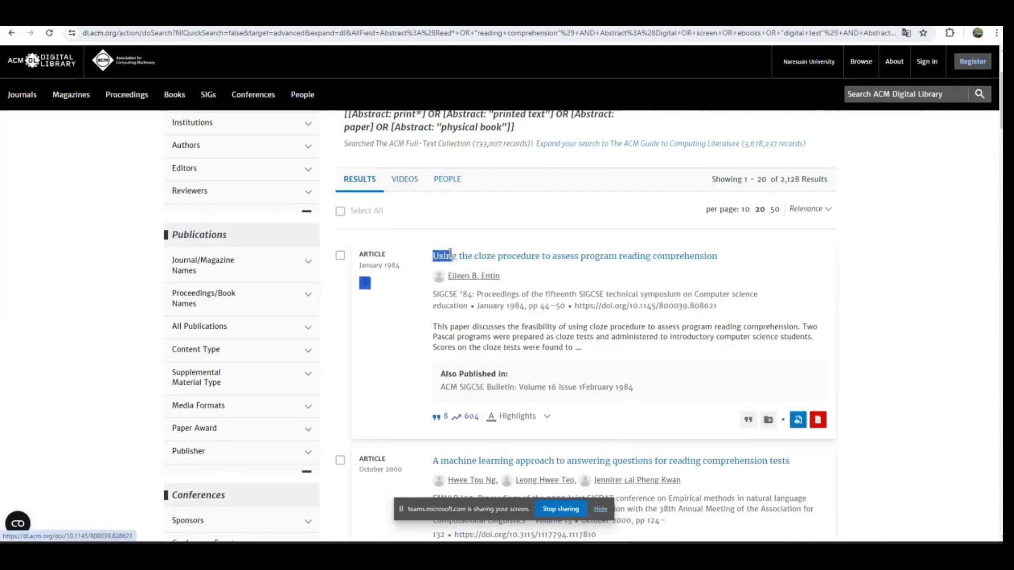
pyautogui.click(551, 285)
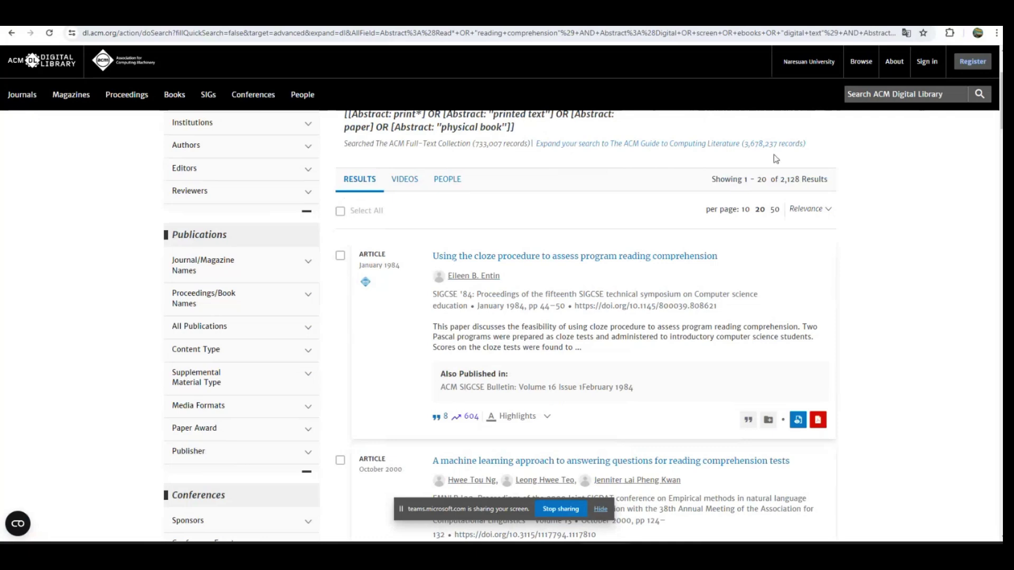
pyautogui.scroll(-2, 683, 258)
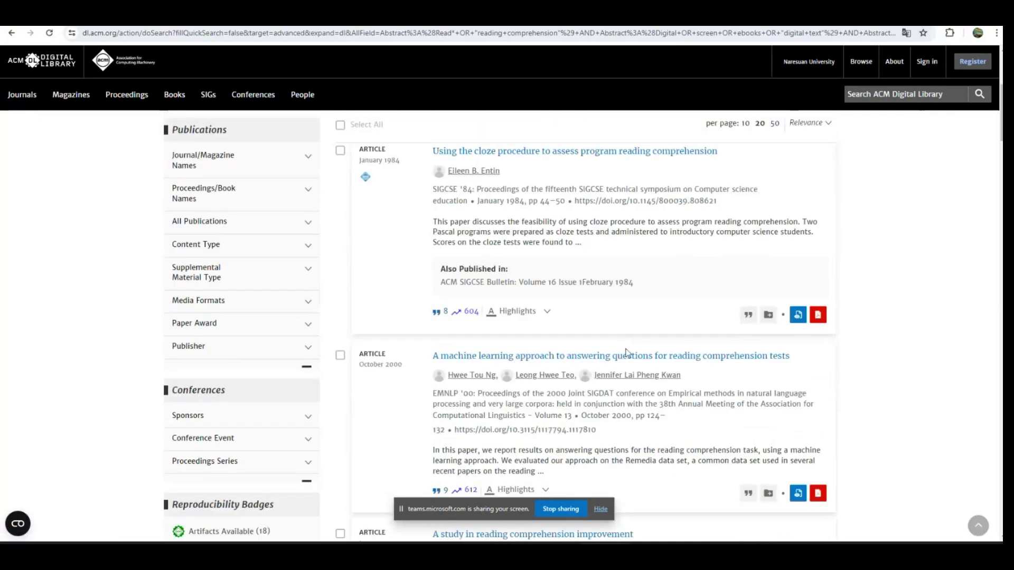
pyautogui.scroll(-1, 726, 249)
pyautogui.scroll(-1, 725, 249)
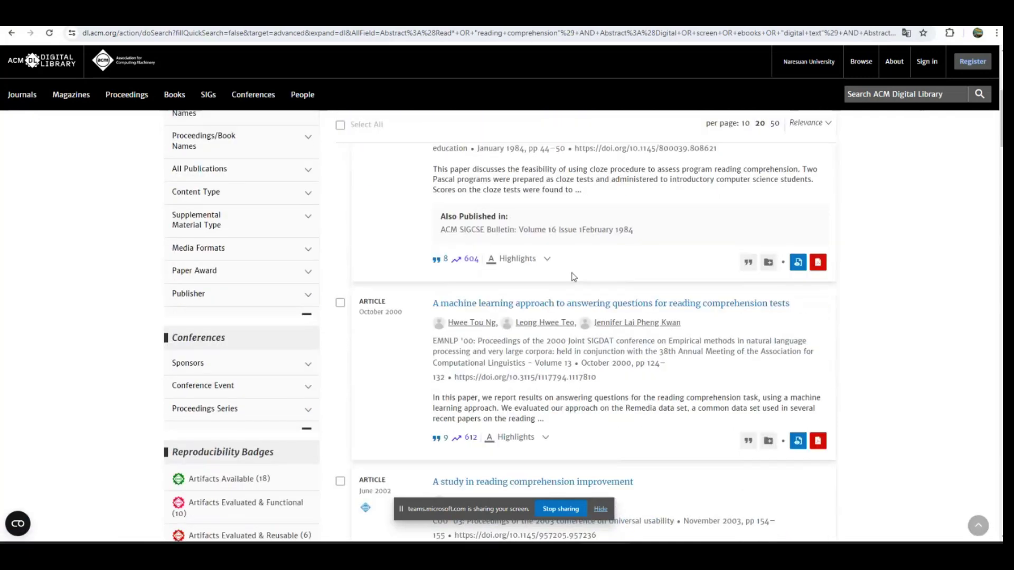
pyautogui.click(547, 261)
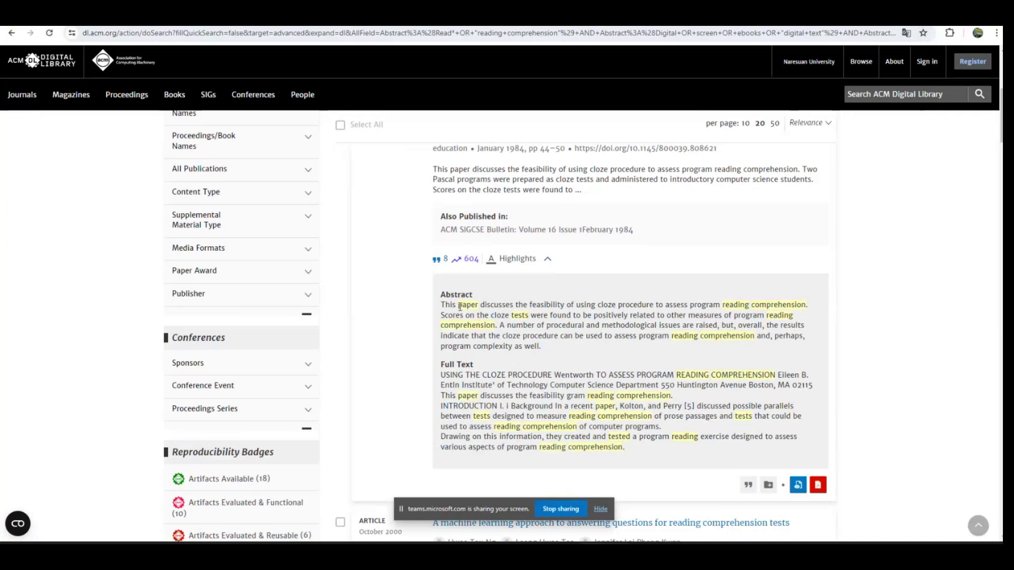
# Edit the ACM search to remove "OR paper" from the third Abstract row and rerun it
pyautogui.moveTo(458, 305); pyautogui.dragTo(476, 306)
pyautogui.moveTo(763, 549)
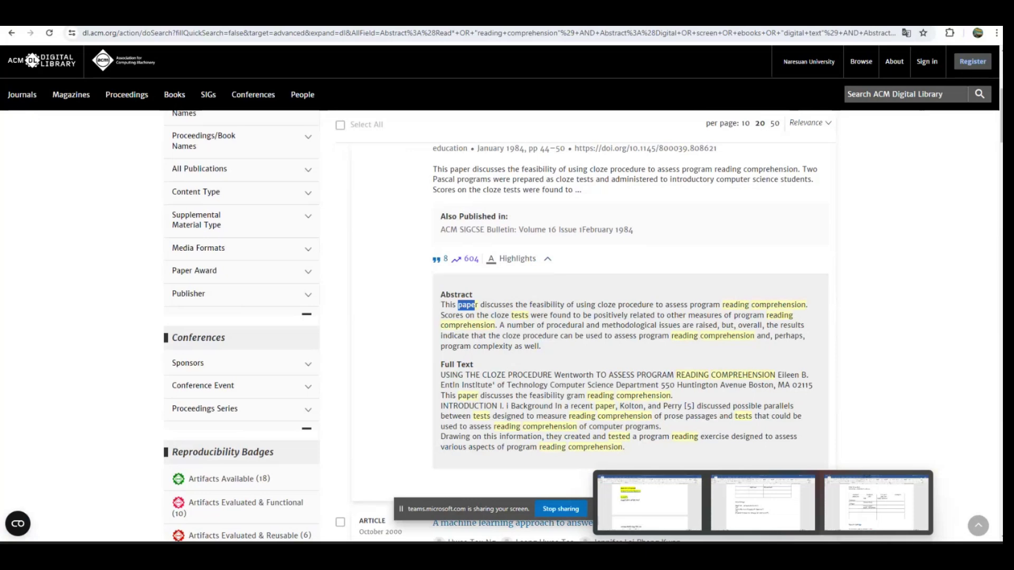
pyautogui.scroll(3, 580, 317)
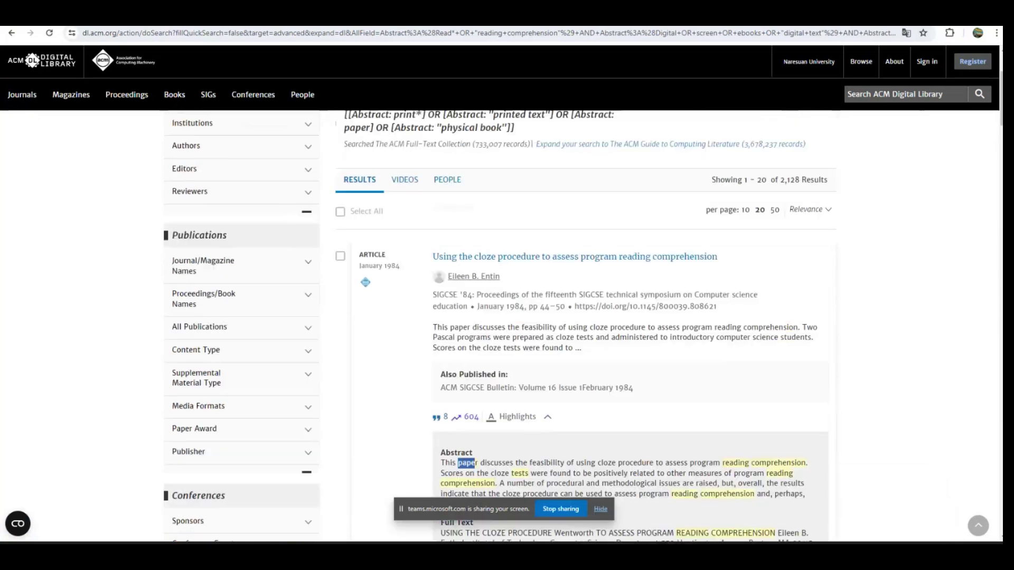
pyautogui.scroll(2, 900, 205)
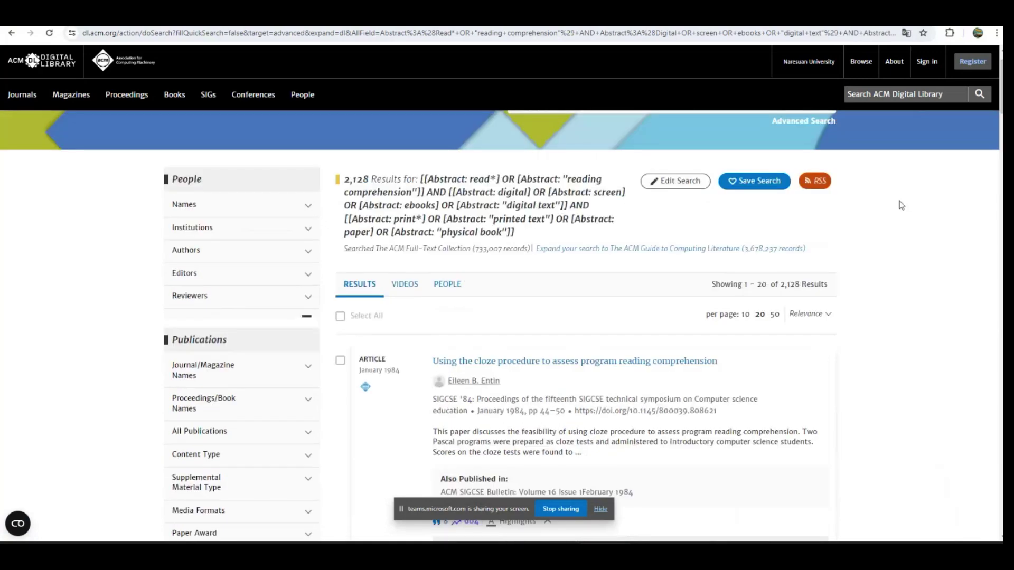
pyautogui.click(698, 192)
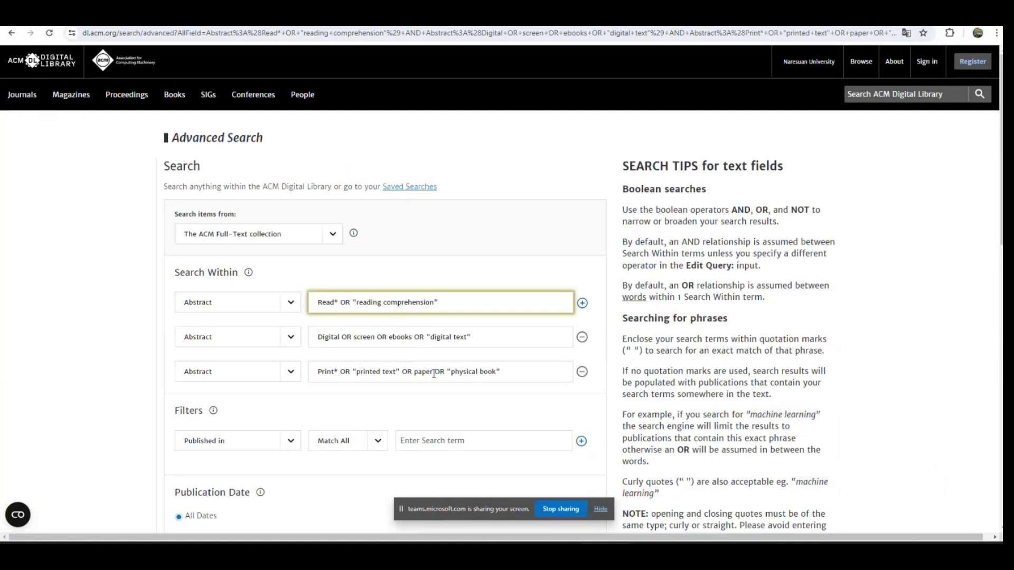
pyautogui.moveTo(431, 374); pyautogui.dragTo(404, 366)
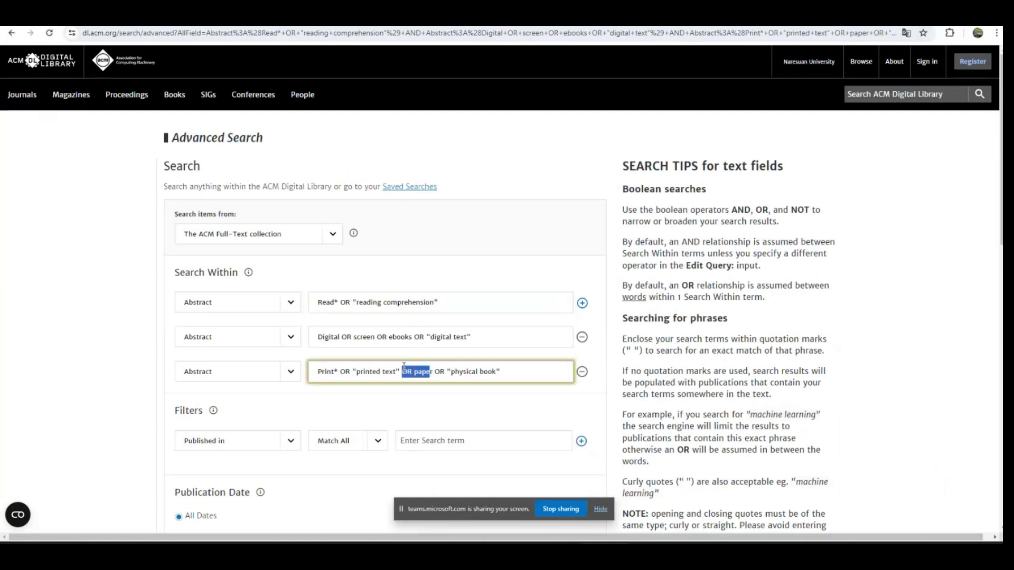
pyautogui.press('BackSpace')
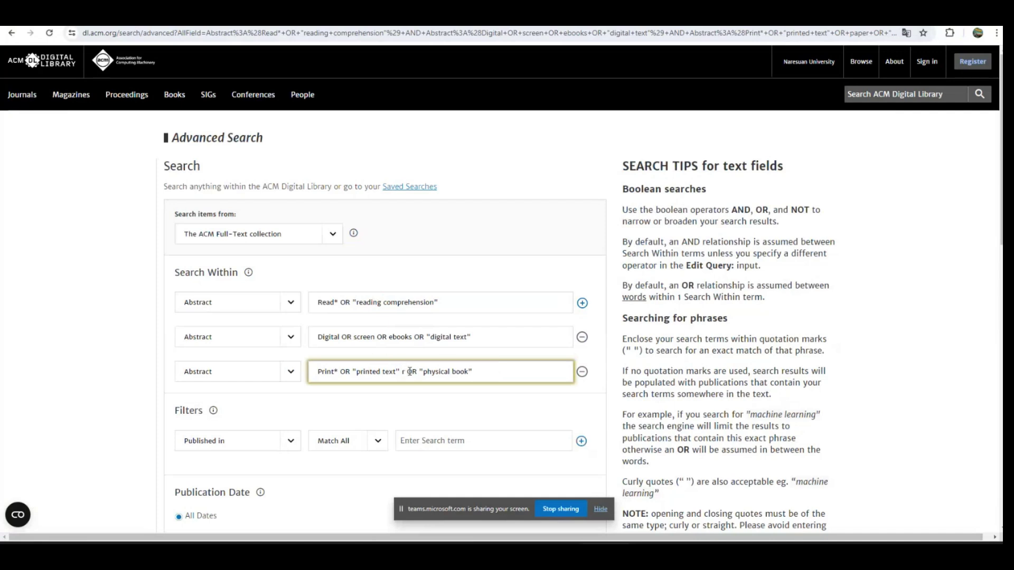
pyautogui.press('BackSpace')
pyautogui.press('BackSpace')
pyautogui.press('BackSpace')
pyautogui.scroll(-7, 581, 417)
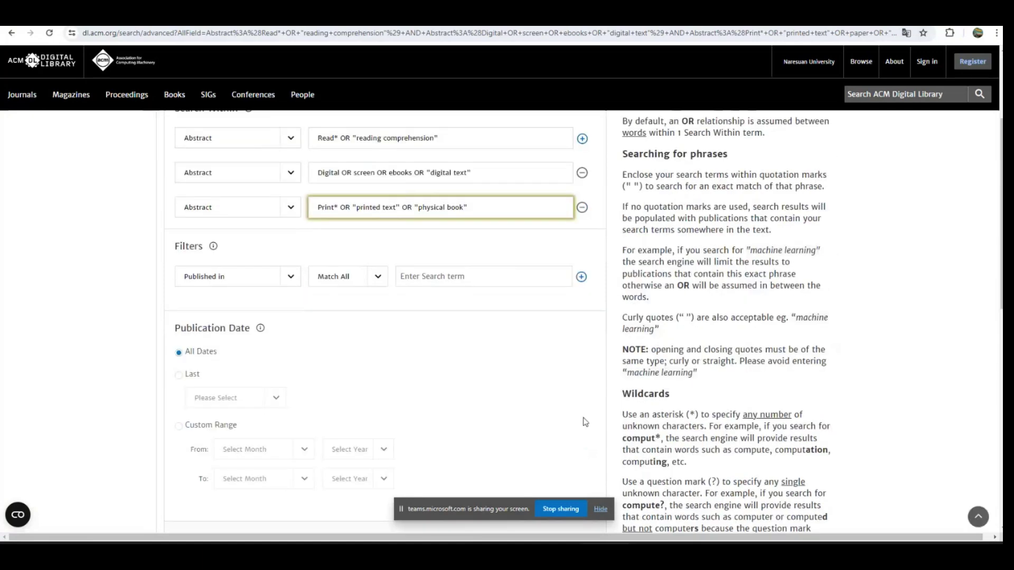
pyautogui.click(566, 380)
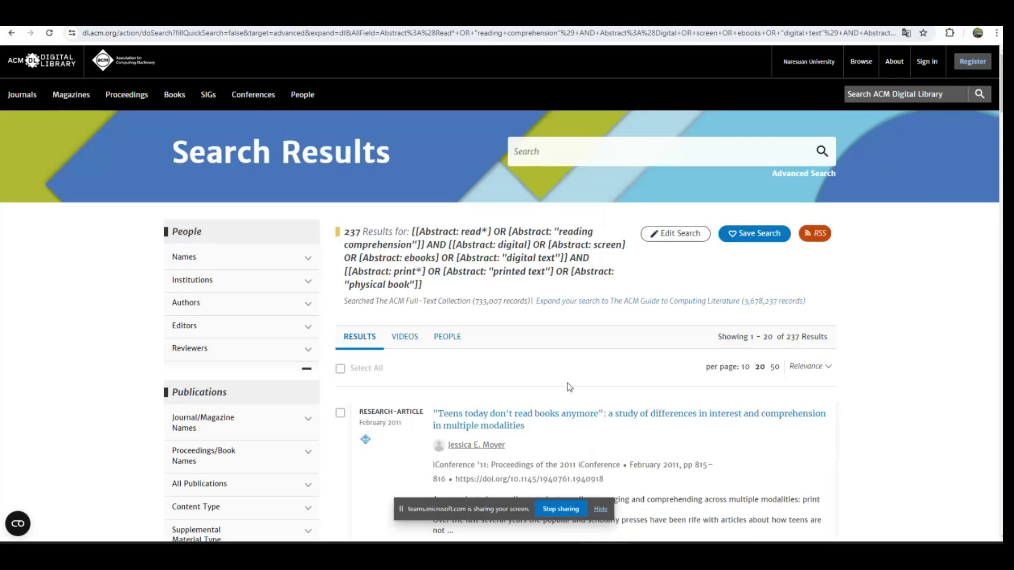
# Expand the highlights of the first result, on teens not reading books, and examine the matched terms in its abstract and full text
pyautogui.scroll(-4, 568, 386)
pyautogui.click(544, 341)
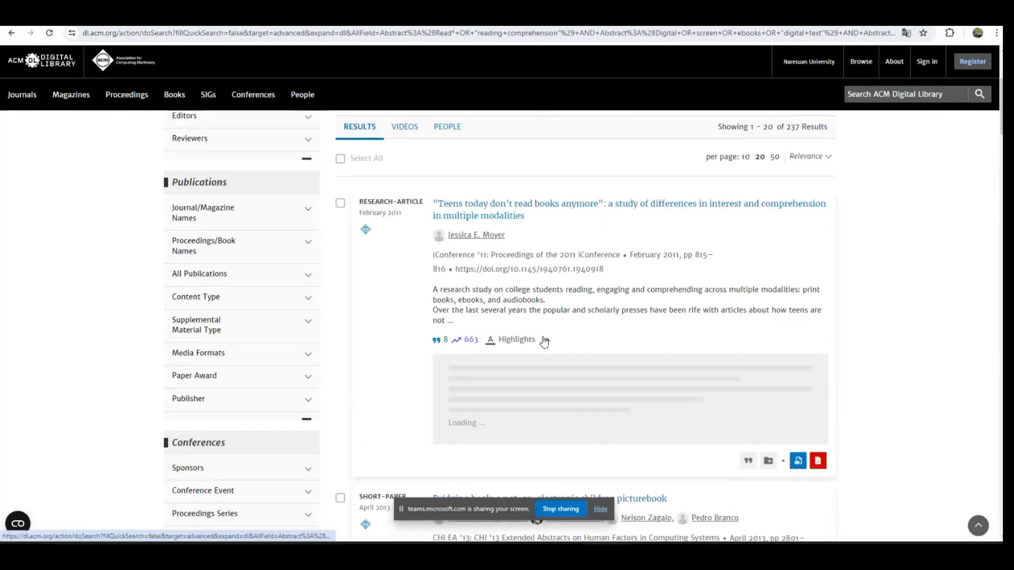
pyautogui.scroll(-1, 544, 342)
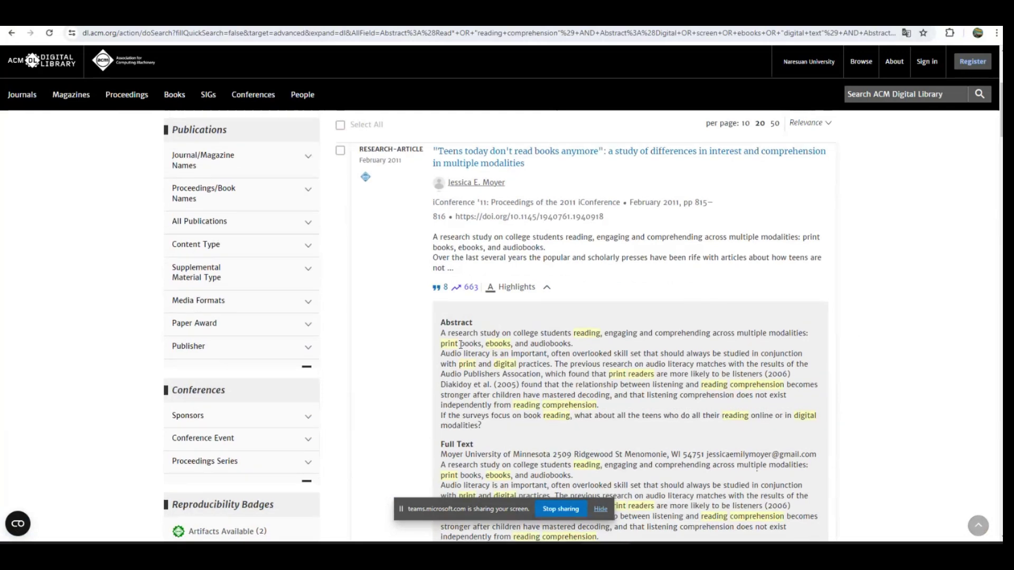
pyautogui.moveTo(445, 342); pyautogui.dragTo(551, 353)
pyautogui.scroll(-1, 496, 345)
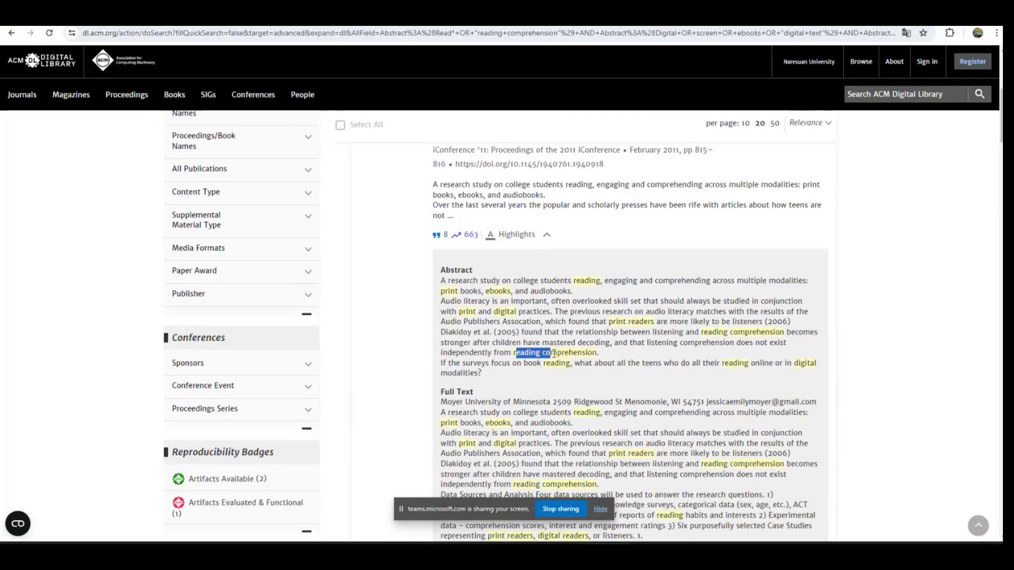
pyautogui.scroll(-2, 543, 349)
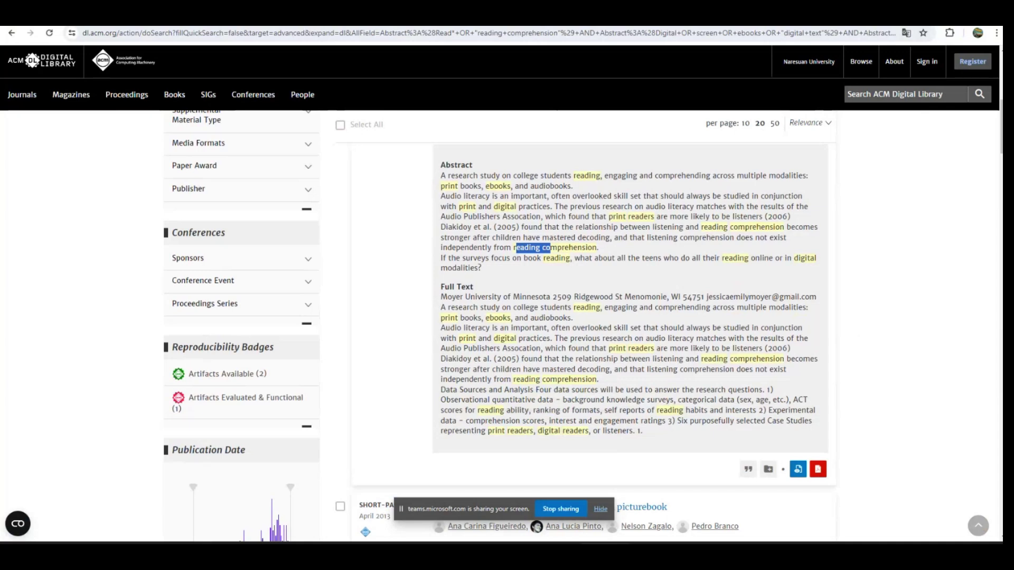
# Switch to the Scopus results, examine the document count, and consult the PowerPoint slide on refining search results
pyautogui.hotkey('ctrl', 'Tab')
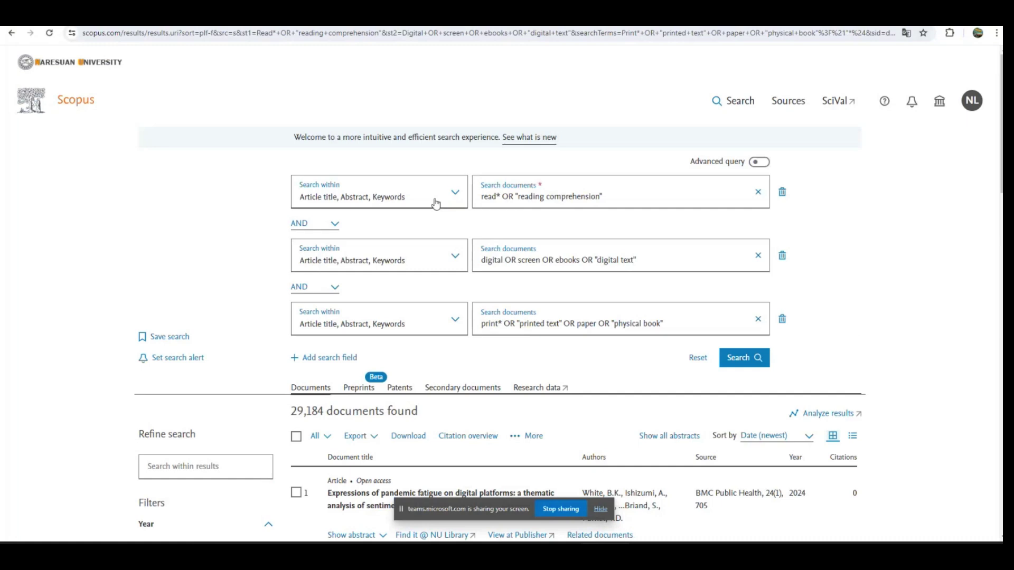
pyautogui.scroll(-3, 435, 204)
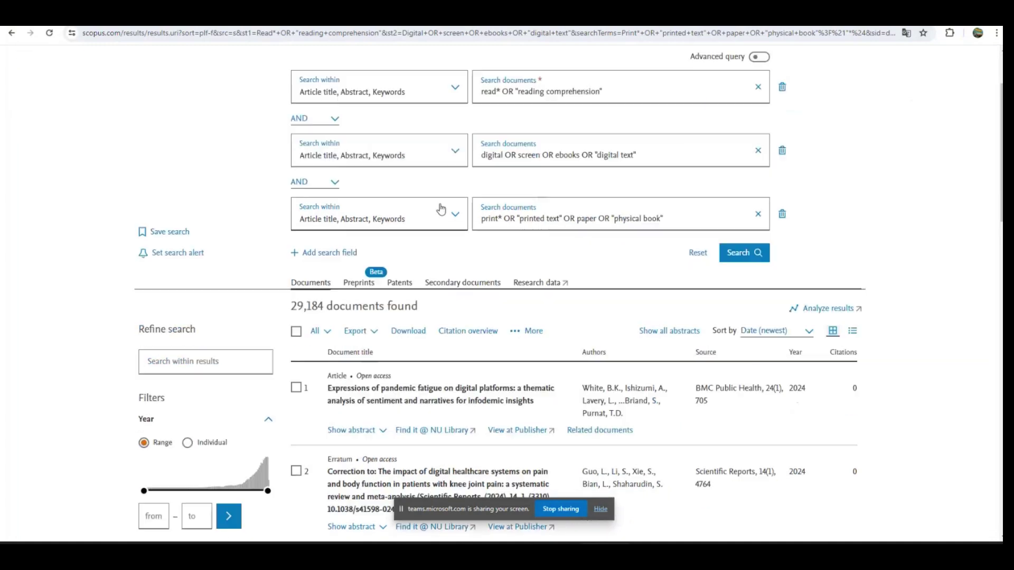
pyautogui.scroll(-1, 473, 245)
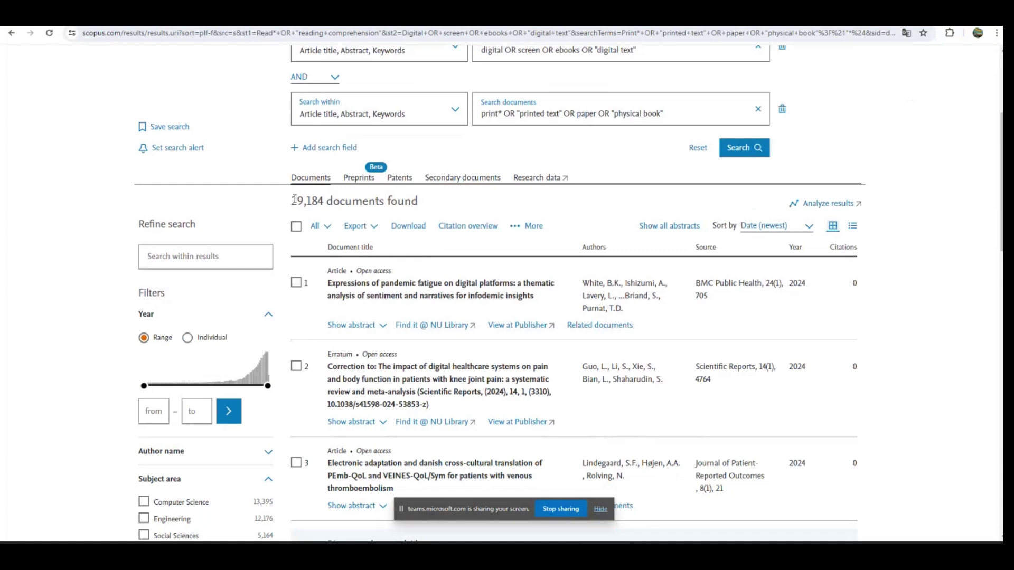
pyautogui.moveTo(294, 200); pyautogui.dragTo(317, 202)
pyautogui.hotkey('alt', 'Tab')
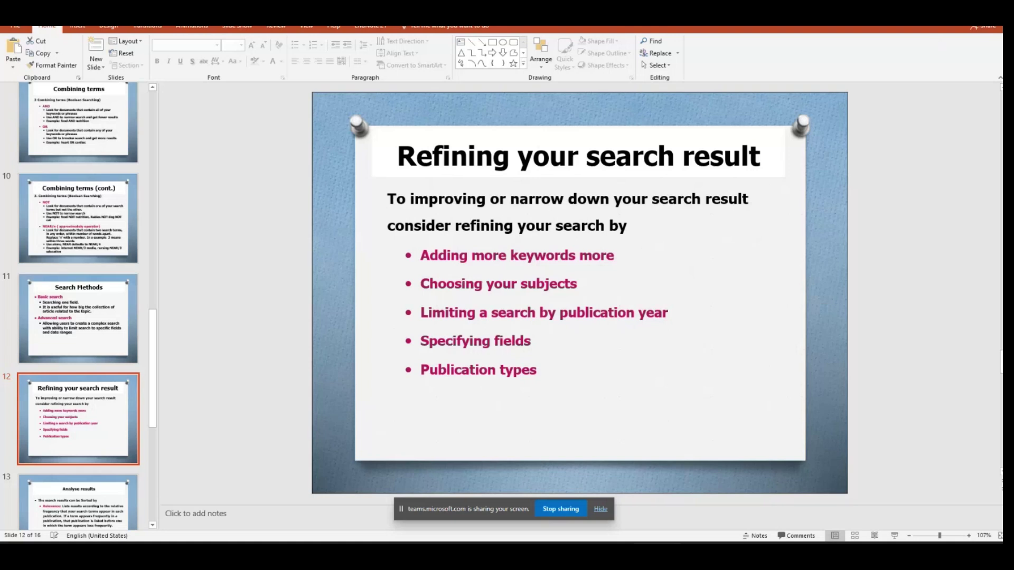
pyautogui.hotkey('alt', 'Tab')
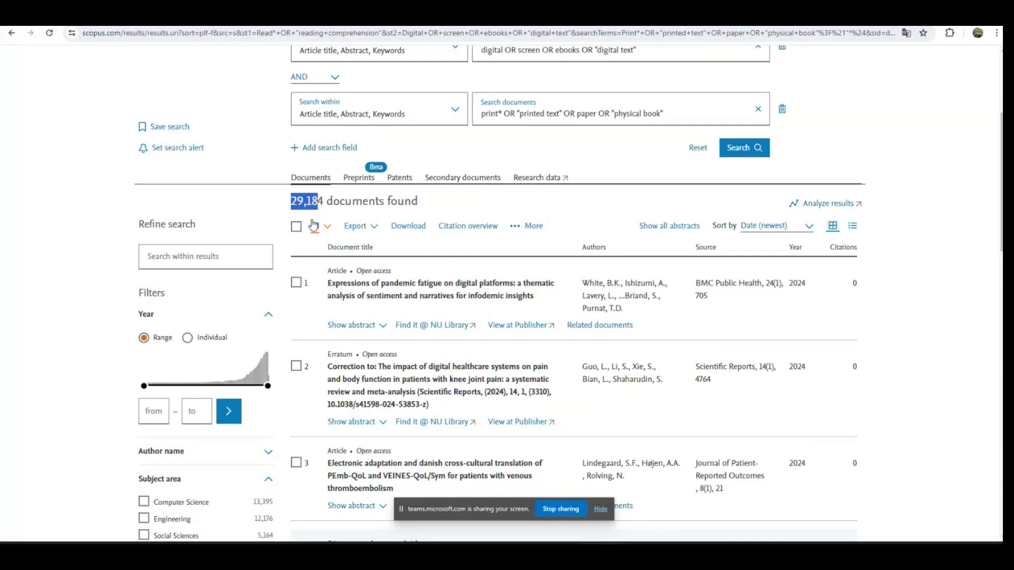
# Limit the Scopus results to the Social Sciences and Computer Science subject areas
pyautogui.scroll(-3, 61, 189)
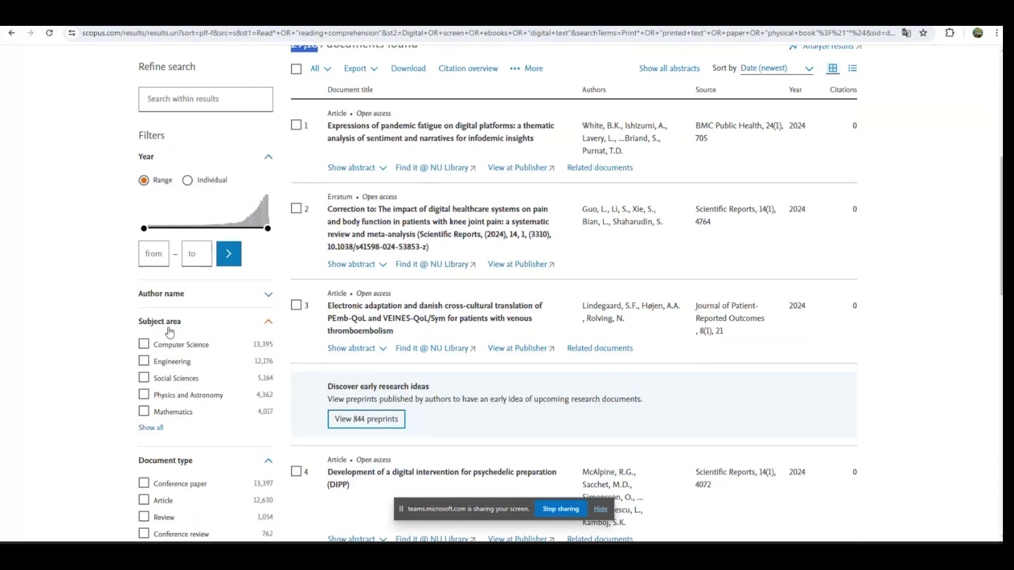
pyautogui.scroll(-1, 169, 332)
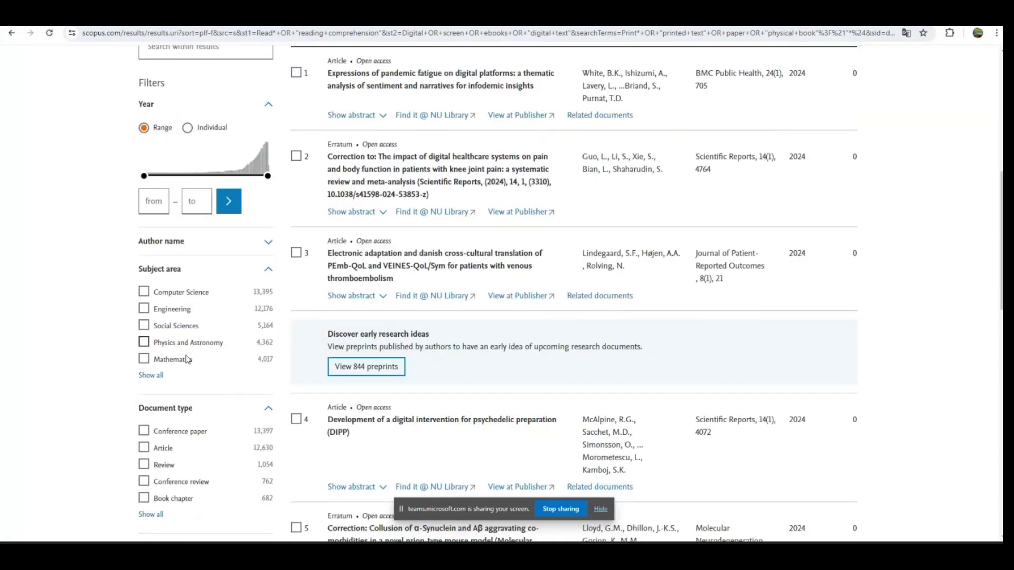
pyautogui.click(151, 376)
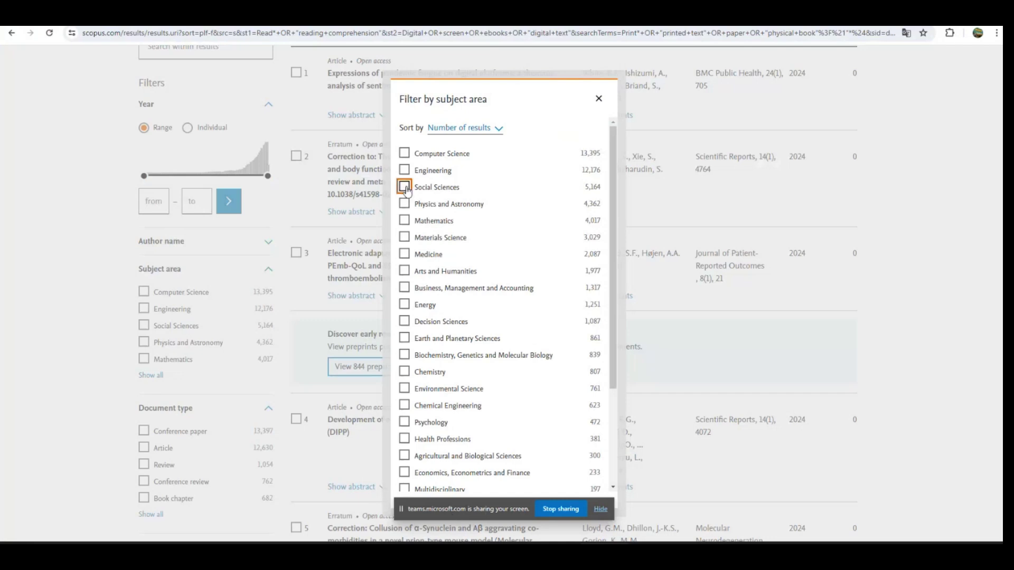
pyautogui.click(404, 188)
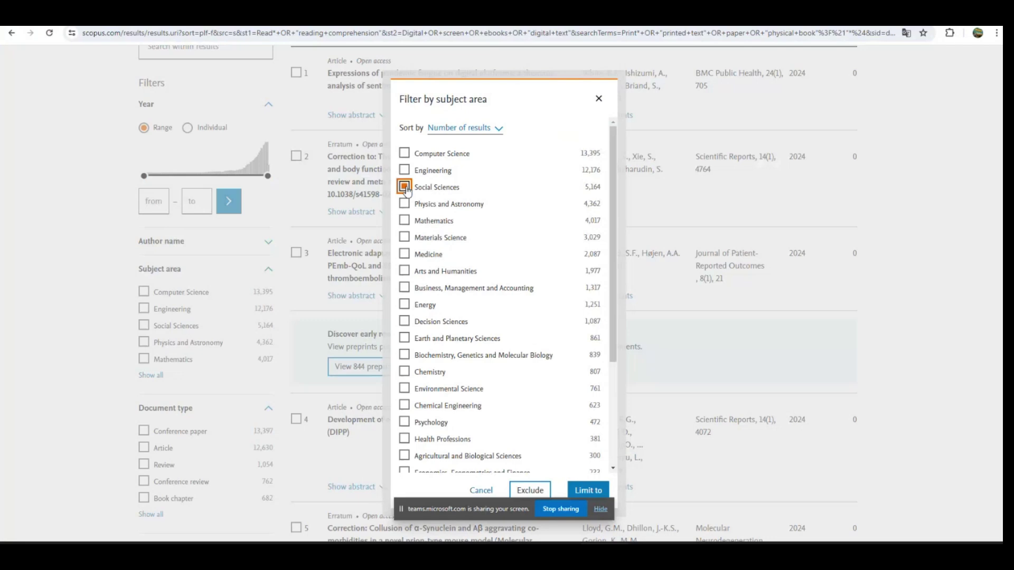
pyautogui.click(403, 154)
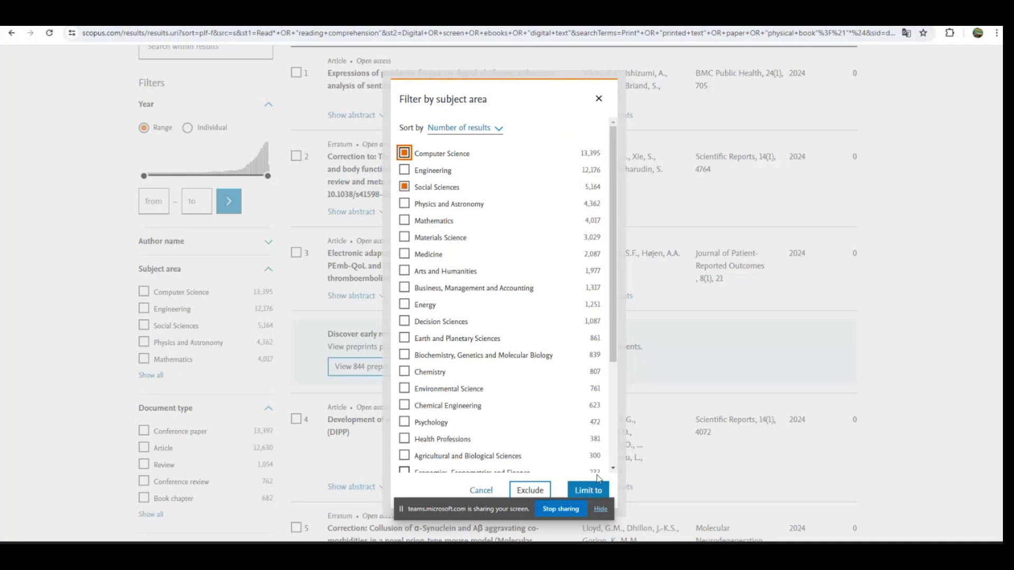
pyautogui.click(598, 491)
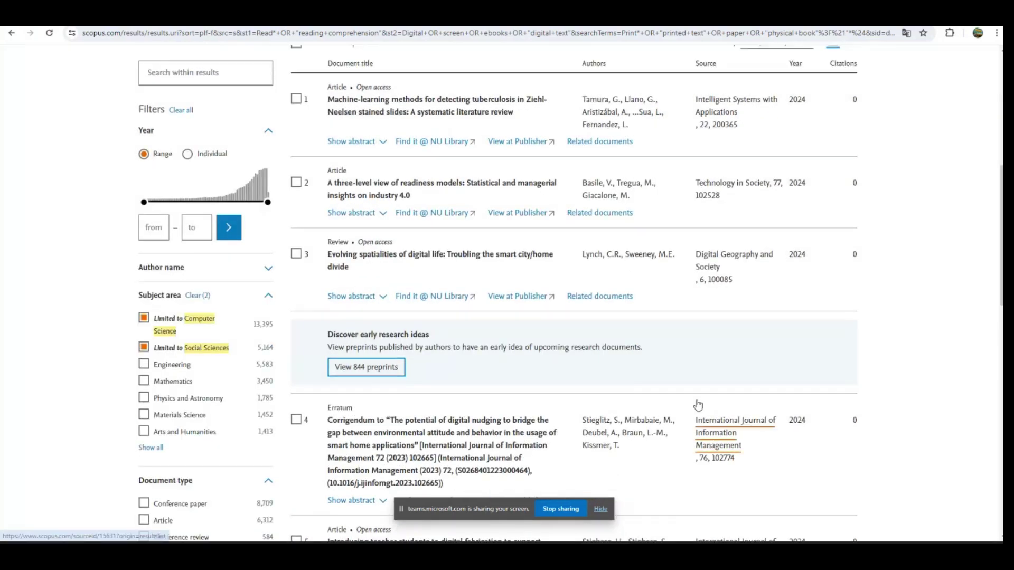
# Check the document count of the subject-limited results and bring up the PowerPoint slide on refining search results
pyautogui.scroll(2, 697, 404)
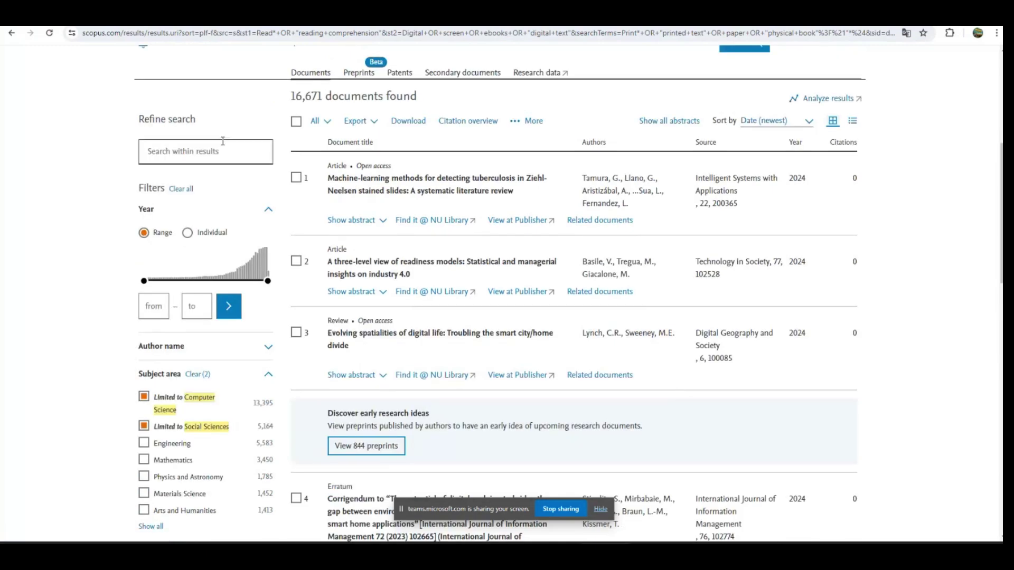
pyautogui.scroll(1, 676, 394)
pyautogui.moveTo(294, 148); pyautogui.dragTo(293, 148)
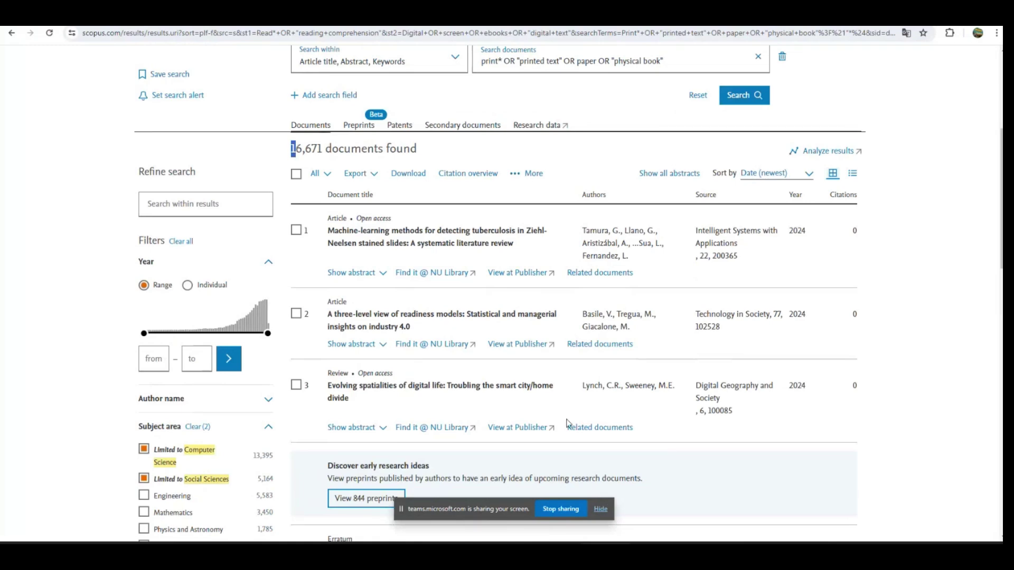
pyautogui.click(658, 553)
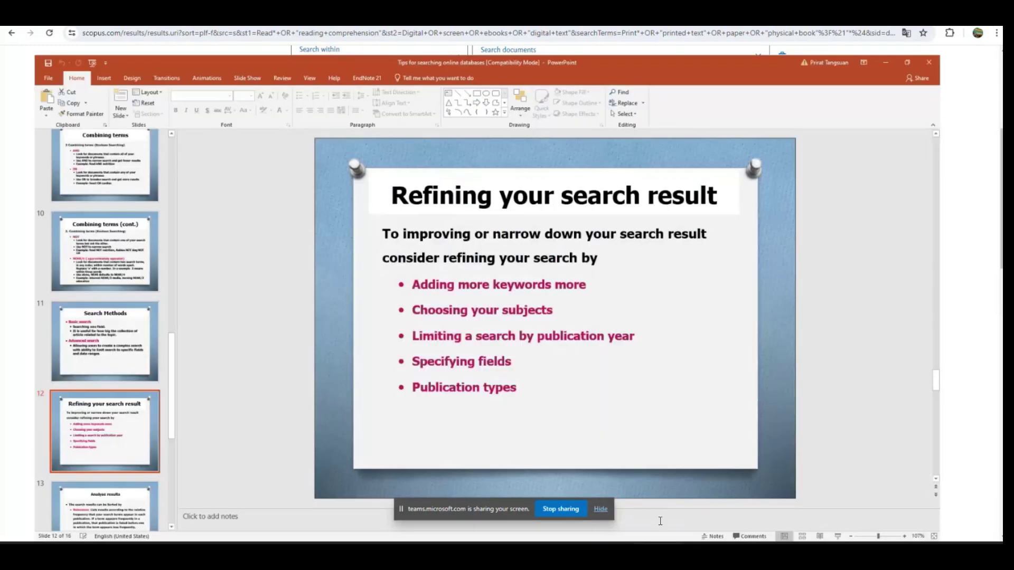
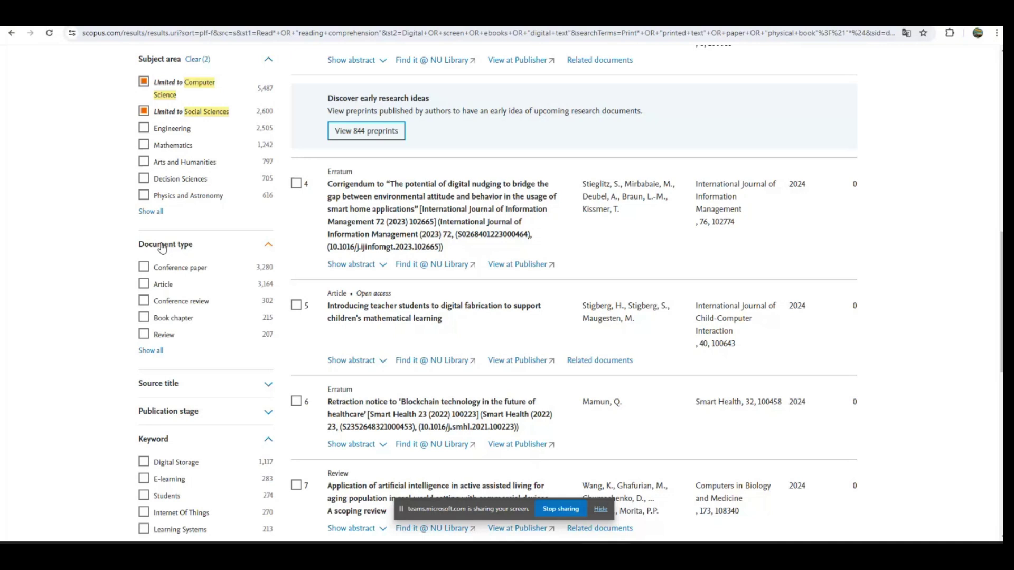
# Switch to the university library's database list and open the Annual Reviews database
pyautogui.click(184, 24)
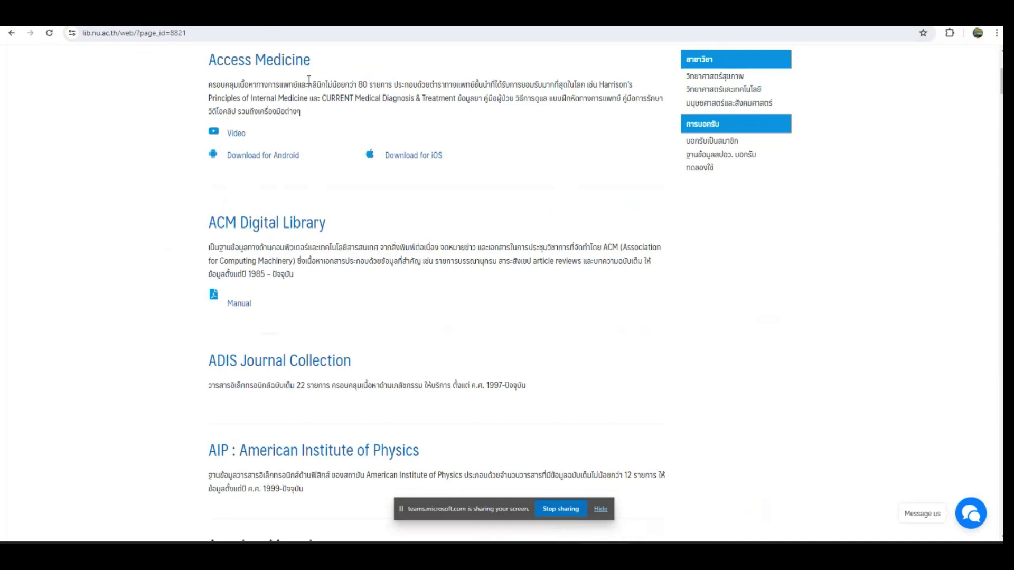
pyautogui.scroll(-3, 311, 82)
pyautogui.scroll(-7, 314, 85)
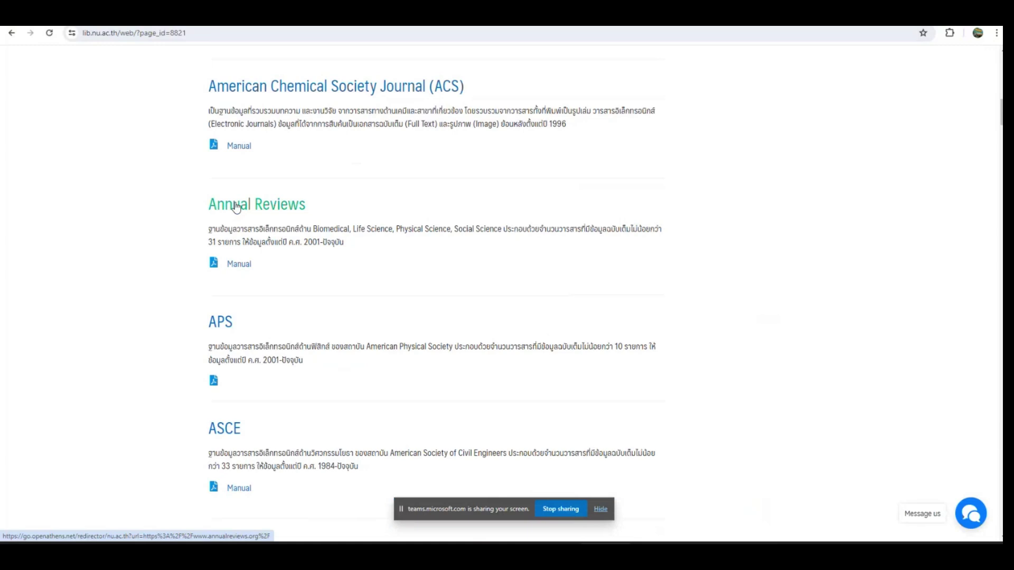
pyautogui.click(277, 207)
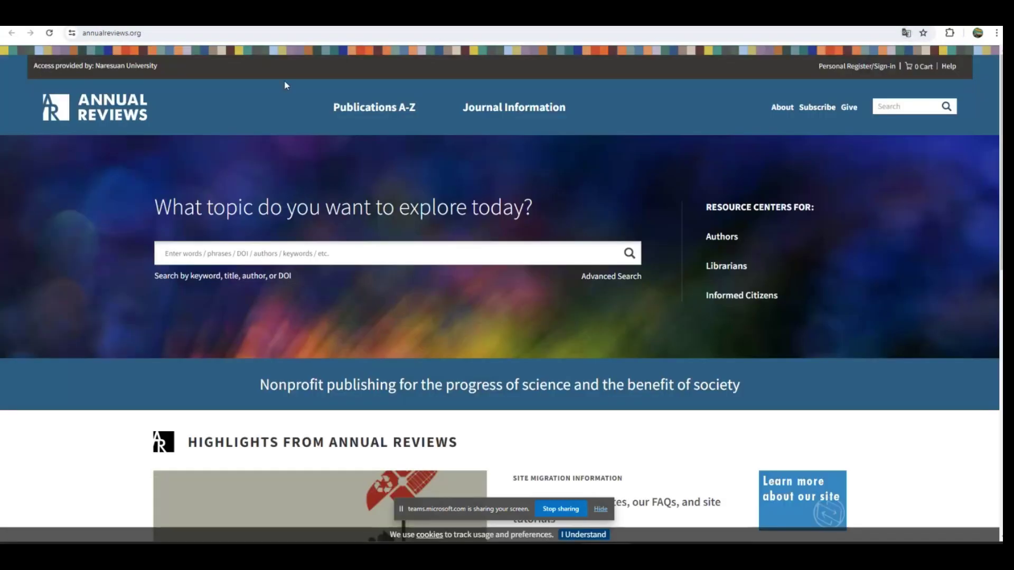
# Open the first article, on nanoparticles for oral delivery in food, from the current issue of the Annual Review of Food Science and Technology
pyautogui.moveTo(369, 114)
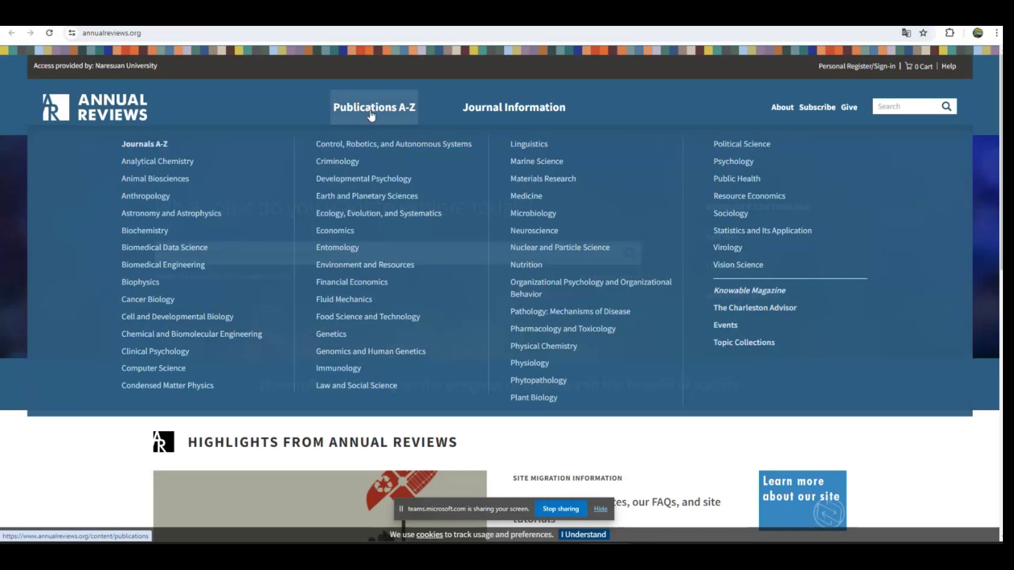
pyautogui.click(361, 318)
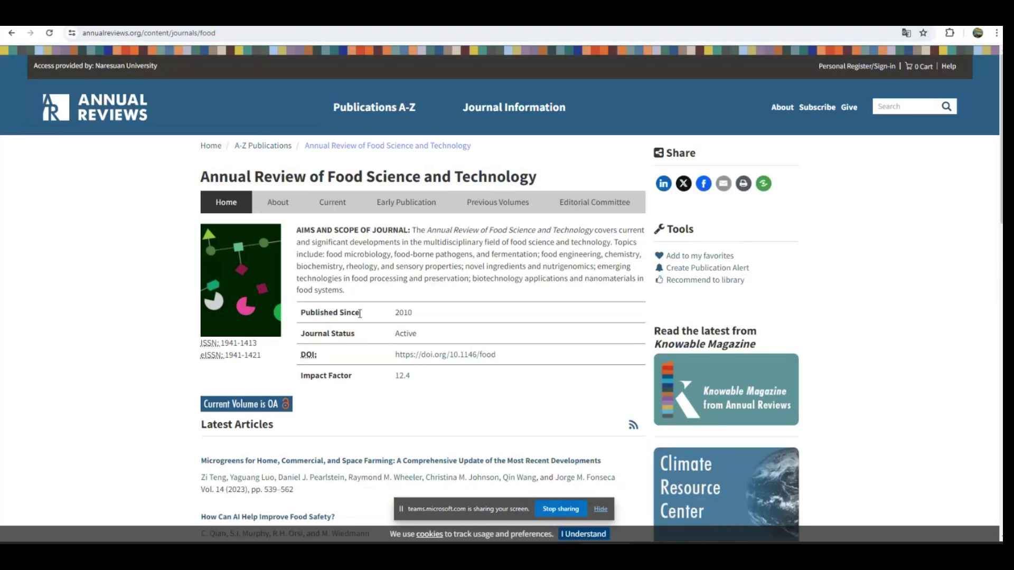
pyautogui.click(342, 208)
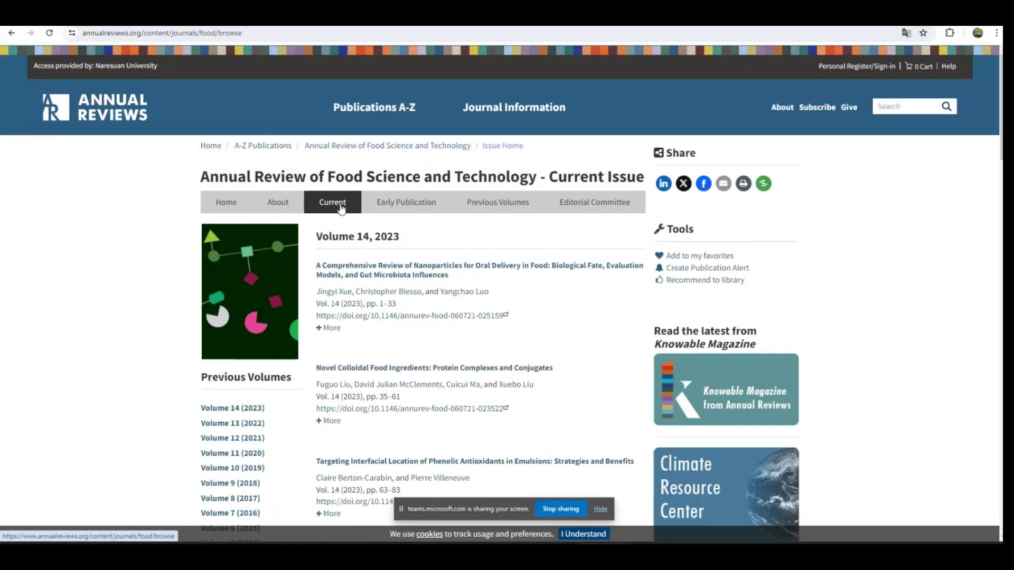
pyautogui.scroll(-2, 393, 292)
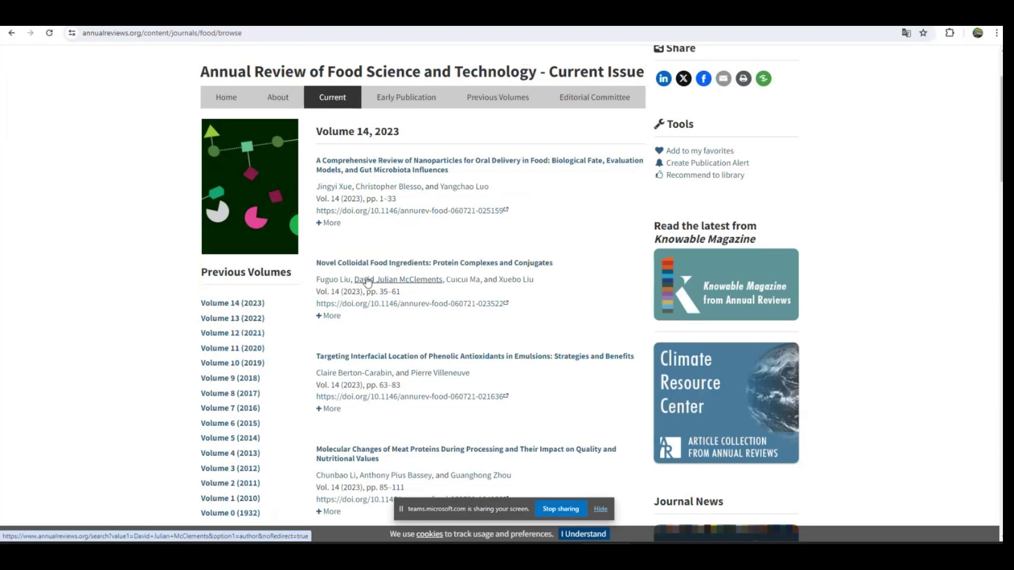
pyautogui.click(357, 169)
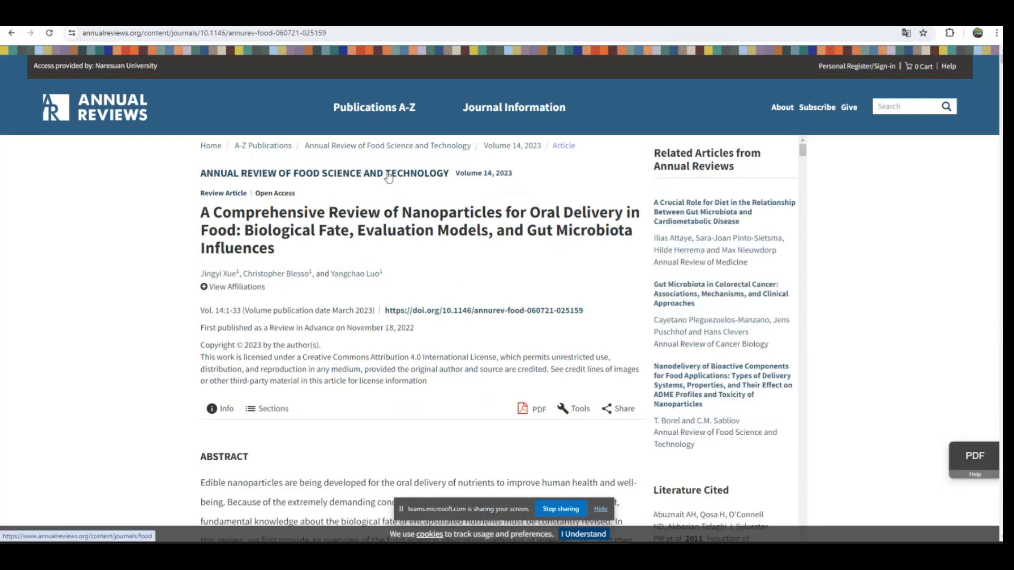
# Look through the nanoparticles article's abstract and run through its Literature Cited list down to the references near the end
pyautogui.scroll(-4, 806, 333)
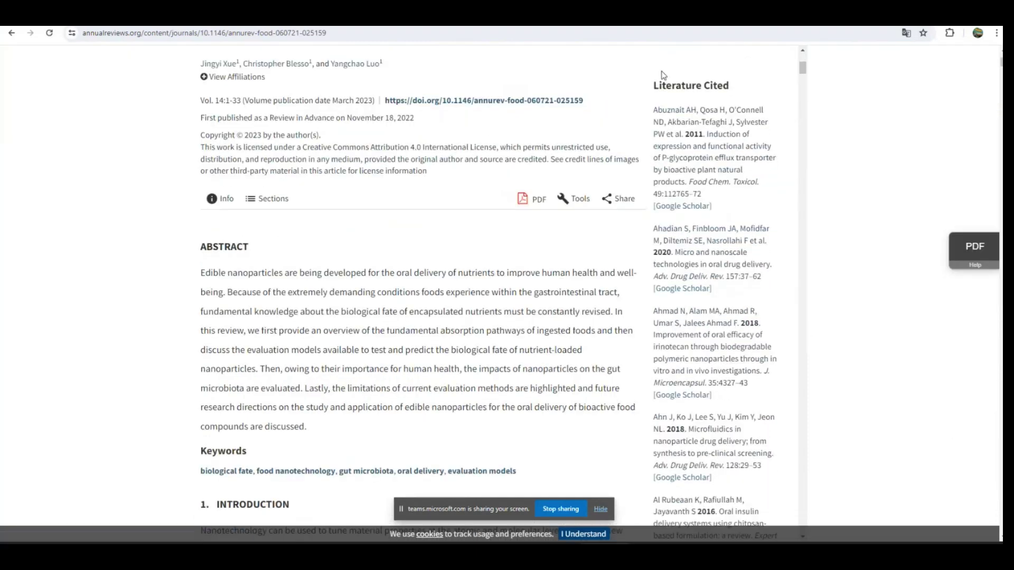
pyautogui.scroll(-3, 777, 116)
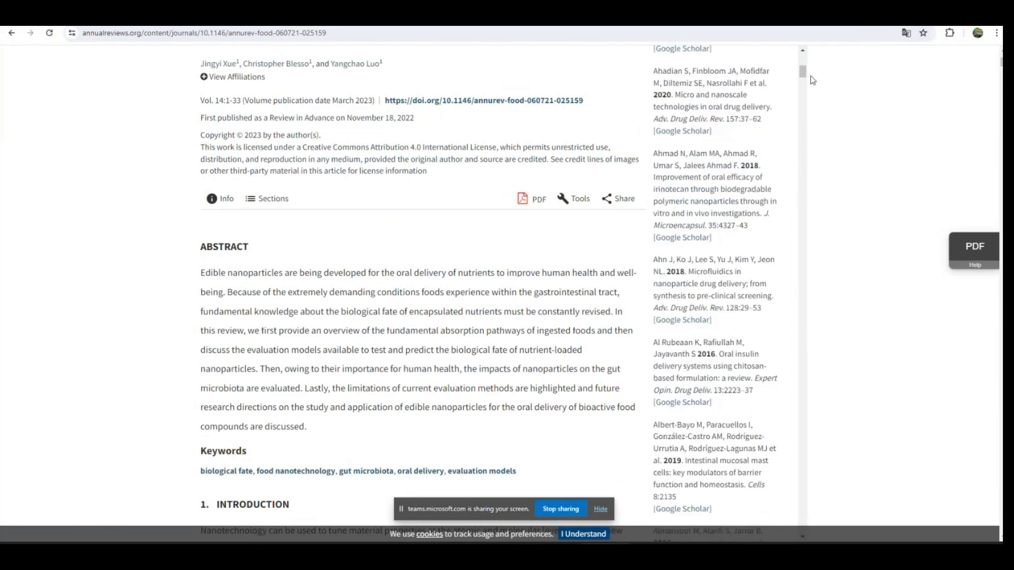
pyautogui.moveTo(803, 74); pyautogui.dragTo(768, 491)
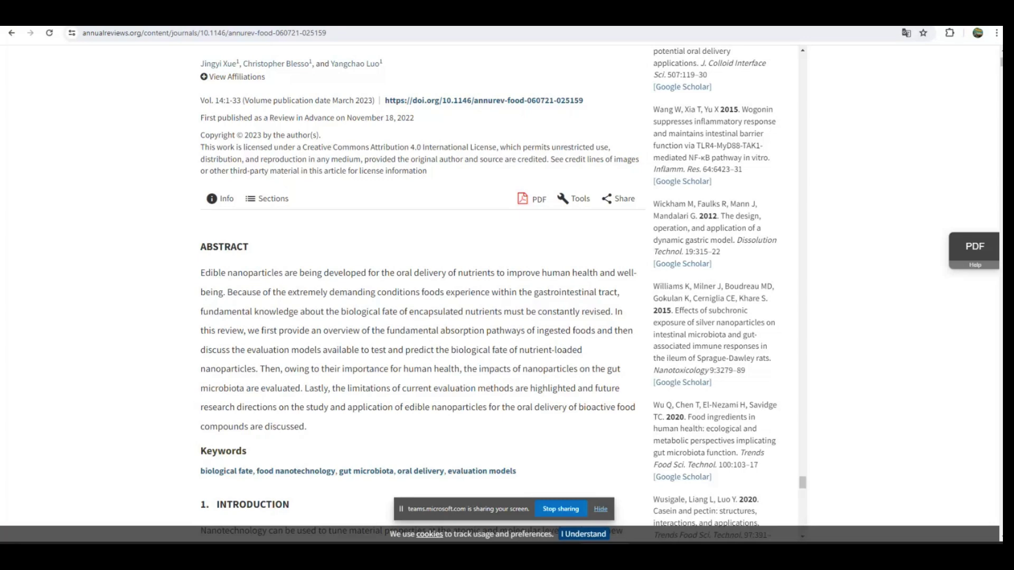
# Return to the university library's database list and open the American Chemical Society Journal (ACS) database
pyautogui.hotkey('alt', 'Left')
pyautogui.scroll(3, 250, 226)
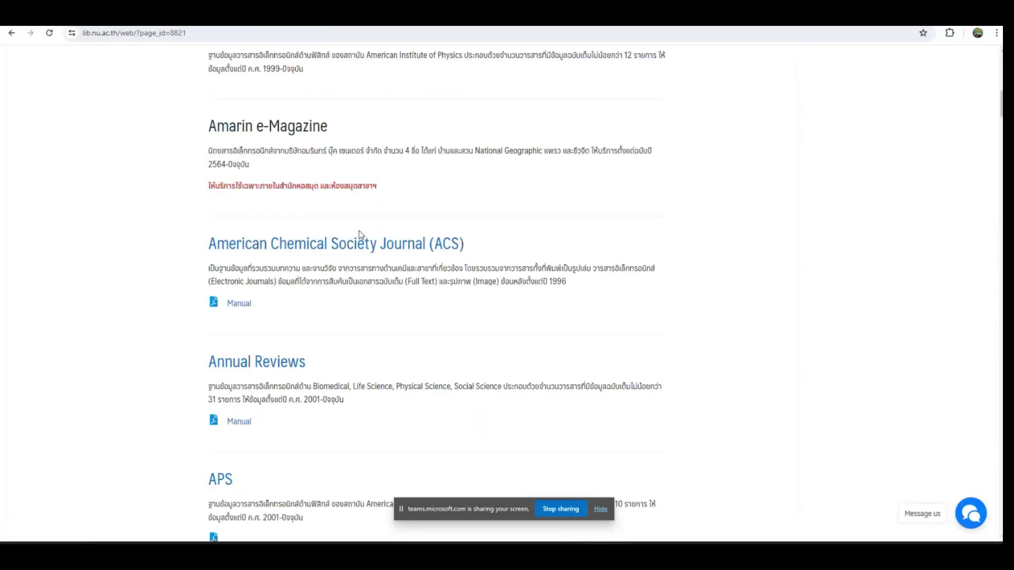
pyautogui.click(298, 243)
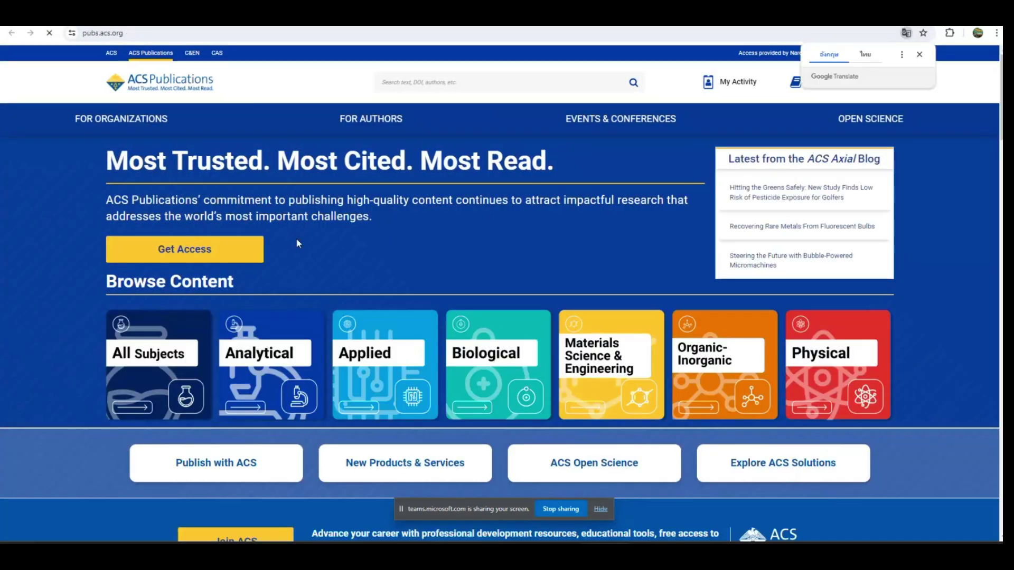
# Browse the ACS journals under All Subjects and open the ACS Food Science & Technology journal
pyautogui.scroll(-2, 287, 245)
pyautogui.scroll(-1, 287, 244)
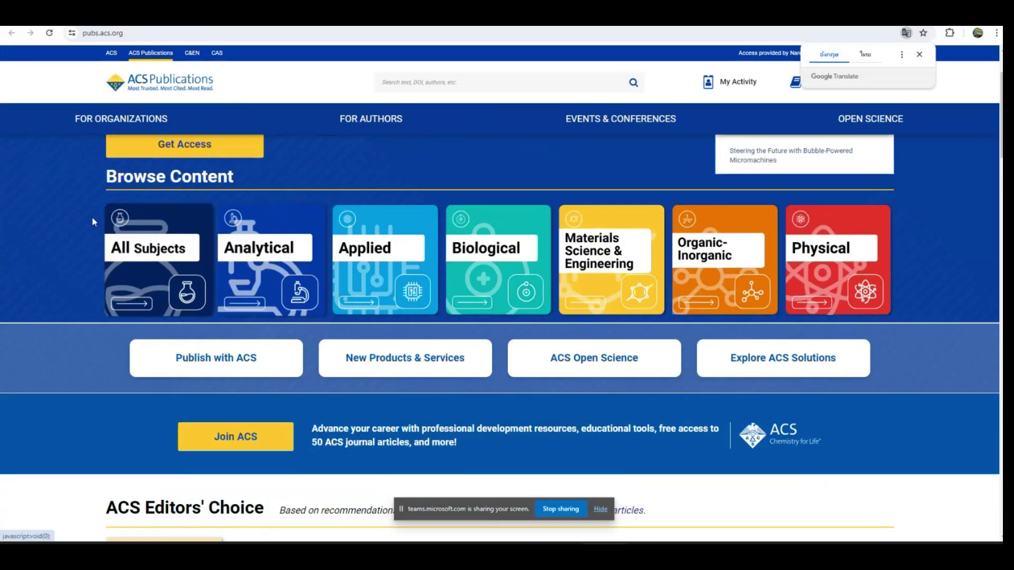
pyautogui.click(133, 246)
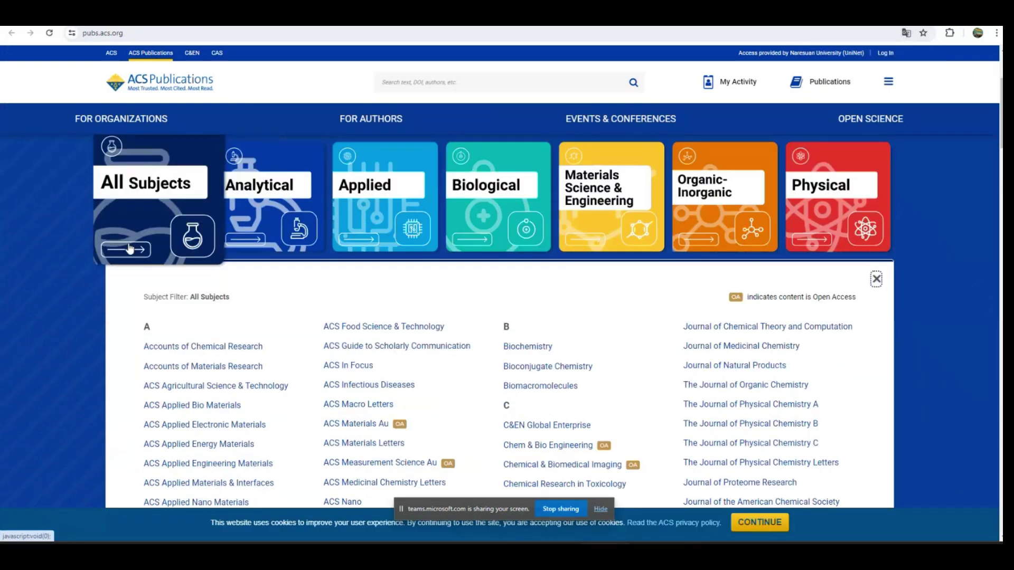
pyautogui.scroll(-1, 130, 248)
pyautogui.scroll(-1, 294, 276)
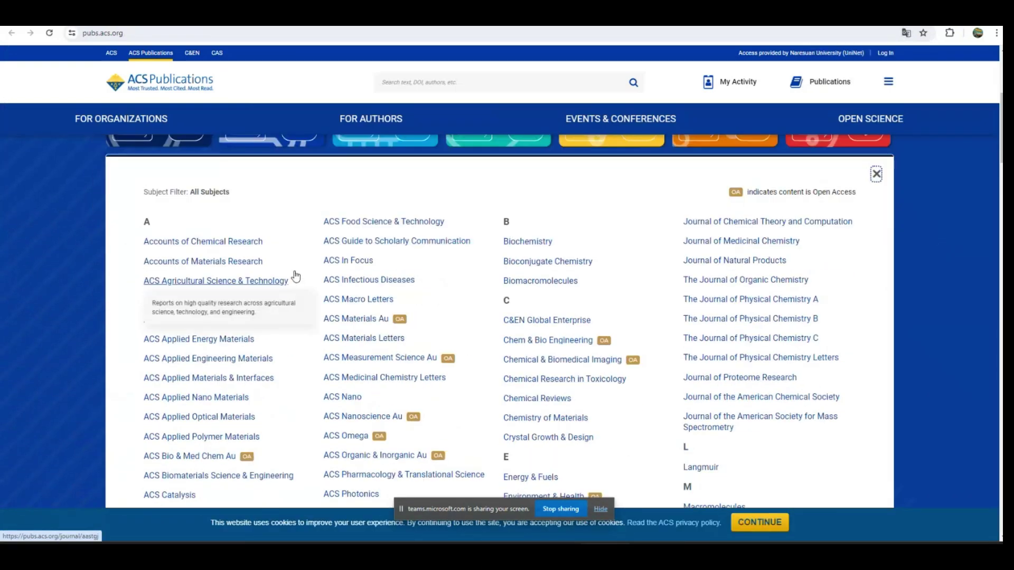
pyautogui.click(378, 225)
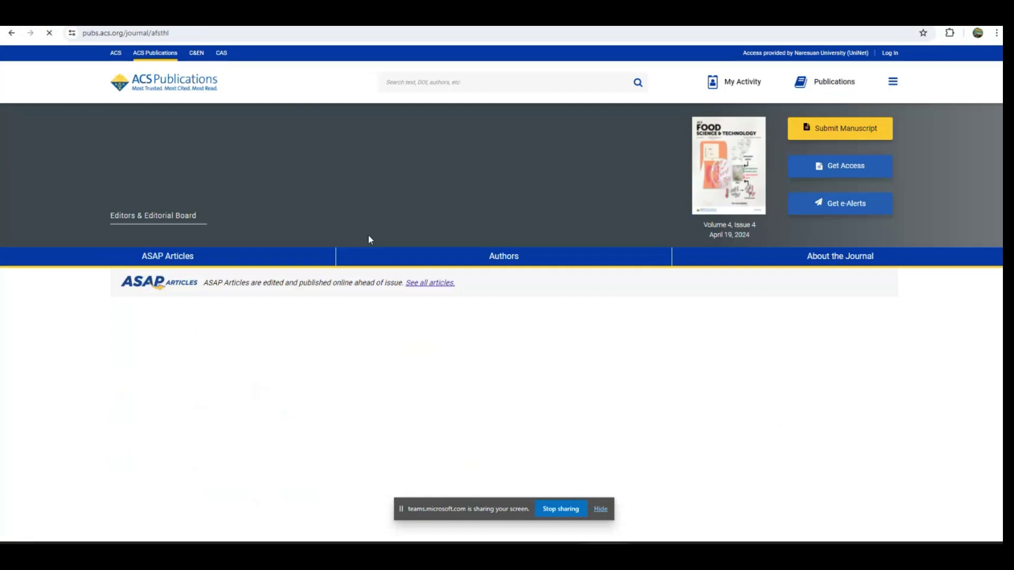
# Open the journal's current issue and examine its Reviews and Articles sections
pyautogui.scroll(-1, 489, 294)
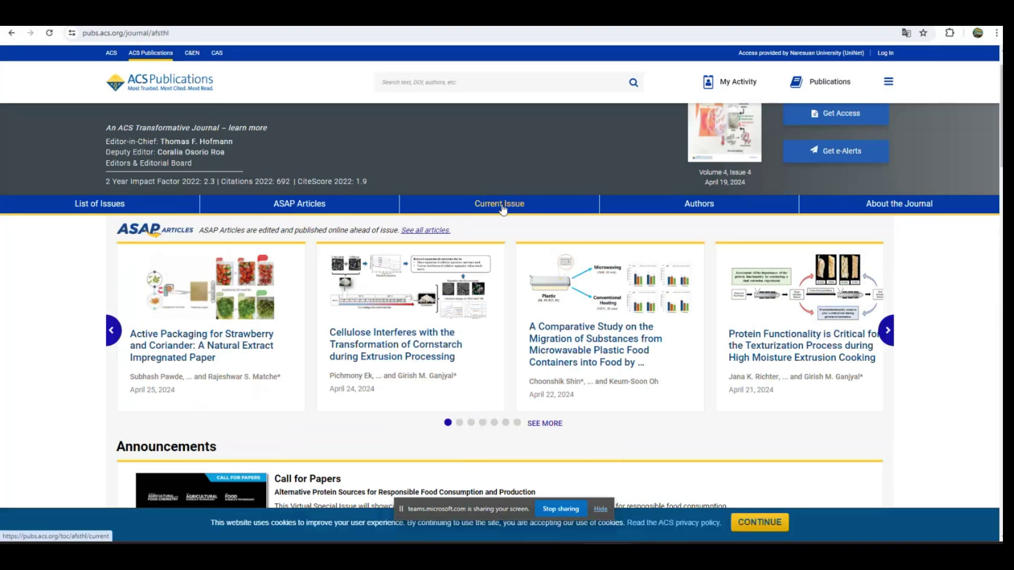
pyautogui.click(502, 208)
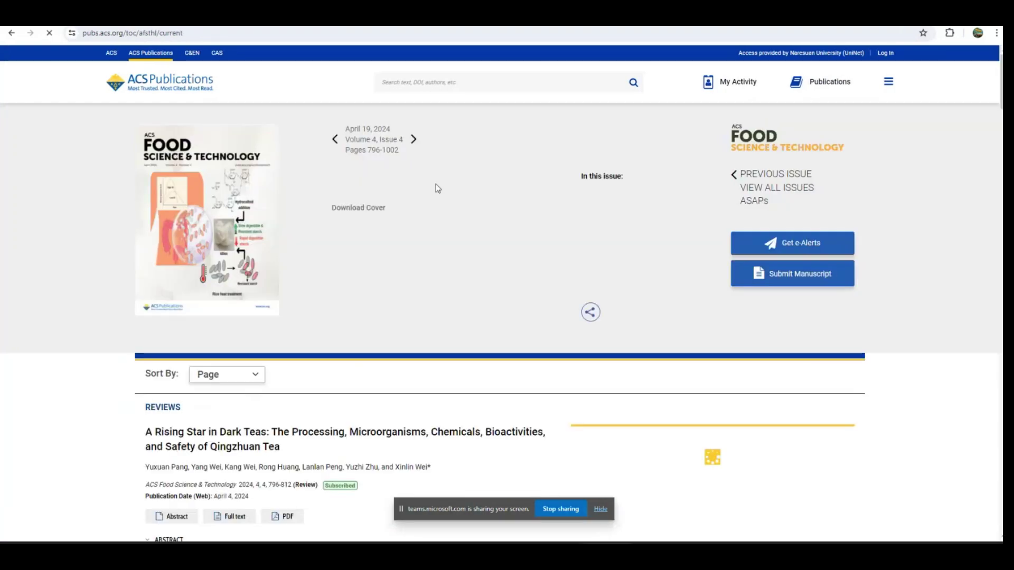
pyautogui.scroll(-3, 422, 230)
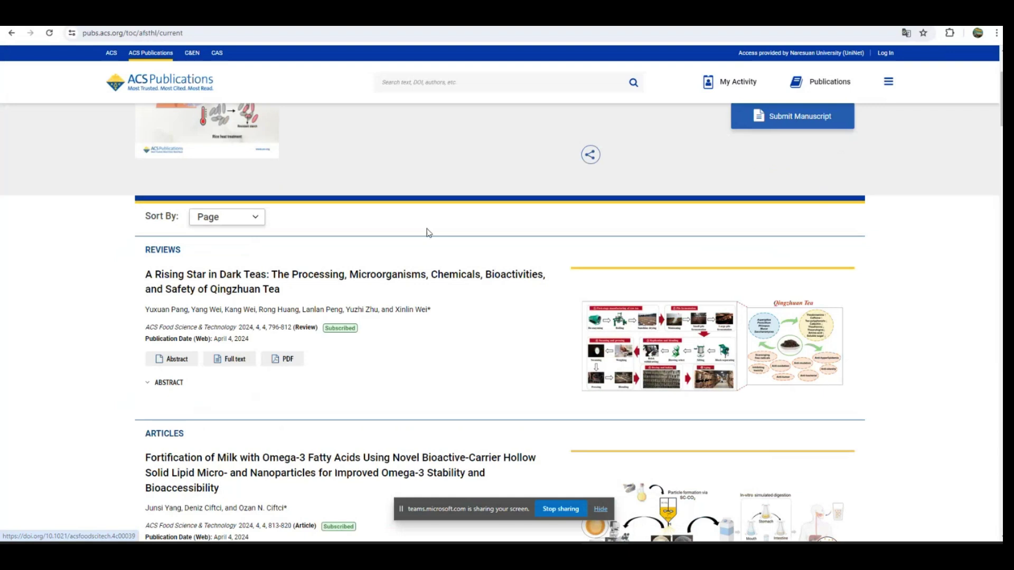
pyautogui.scroll(-1, 435, 237)
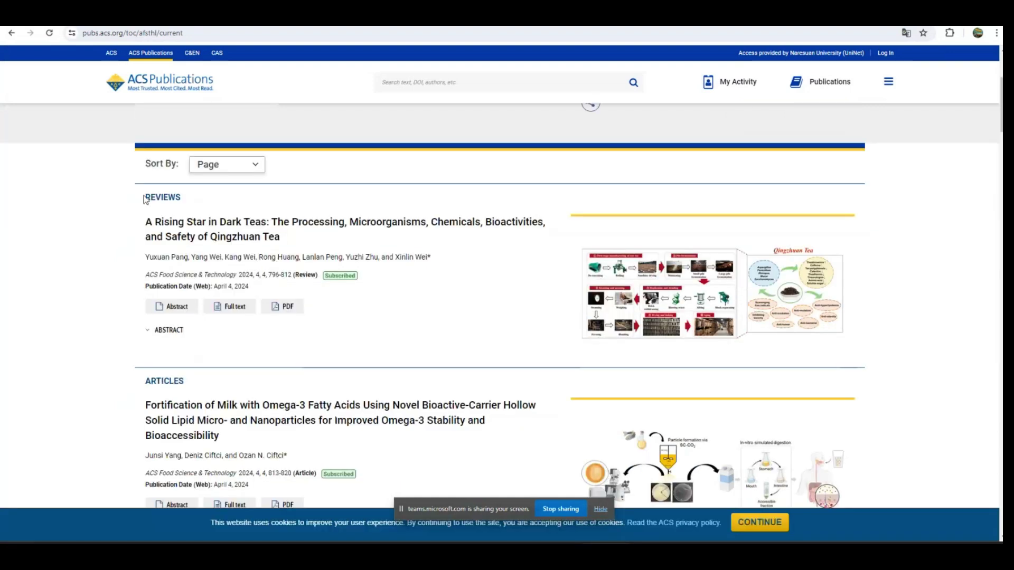
pyautogui.moveTo(147, 198); pyautogui.dragTo(168, 199)
pyautogui.scroll(-2, 182, 214)
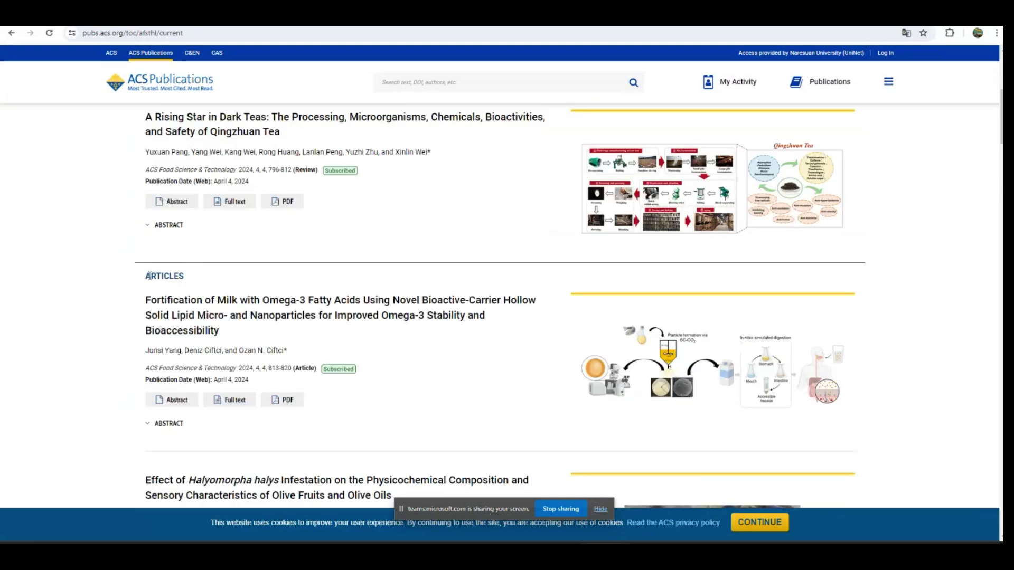
pyautogui.moveTo(149, 275); pyautogui.dragTo(167, 277)
# Switch back to the Scopus results and limit them to the Article and Conference paper document types
pyautogui.hotkey('ctrl', 'Tab')
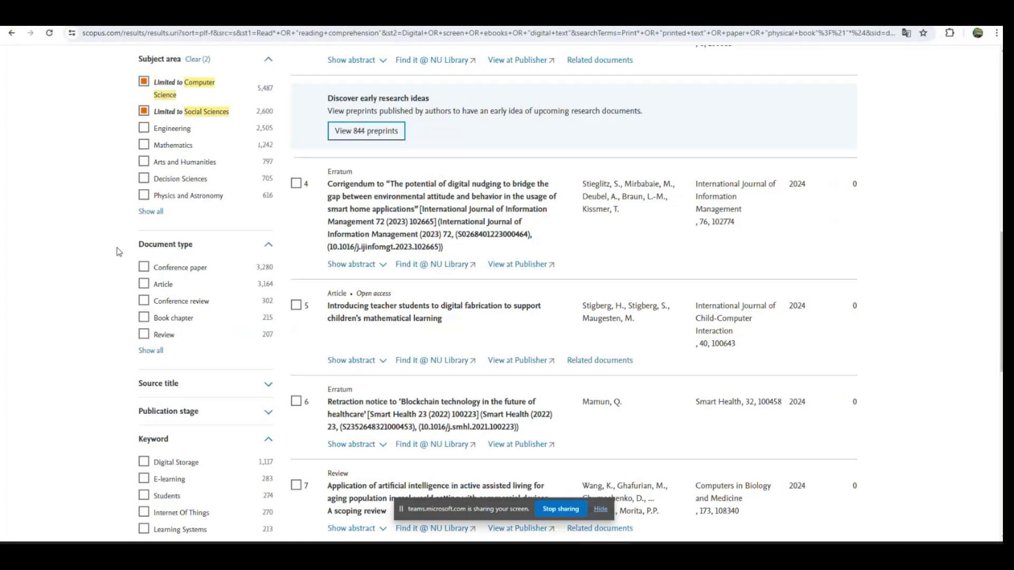
pyautogui.click(147, 285)
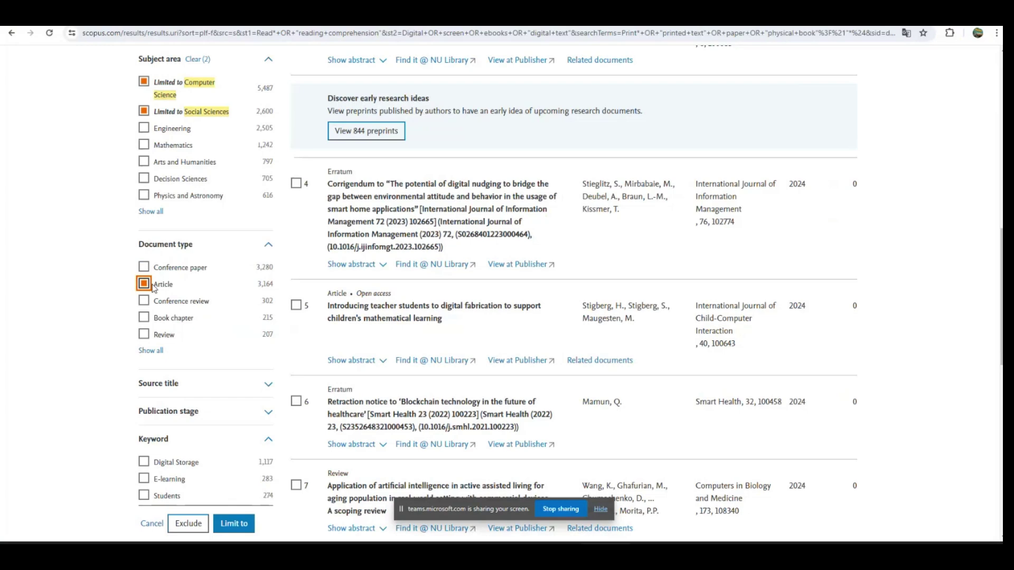
pyautogui.click(143, 267)
pyautogui.scroll(-2, 165, 282)
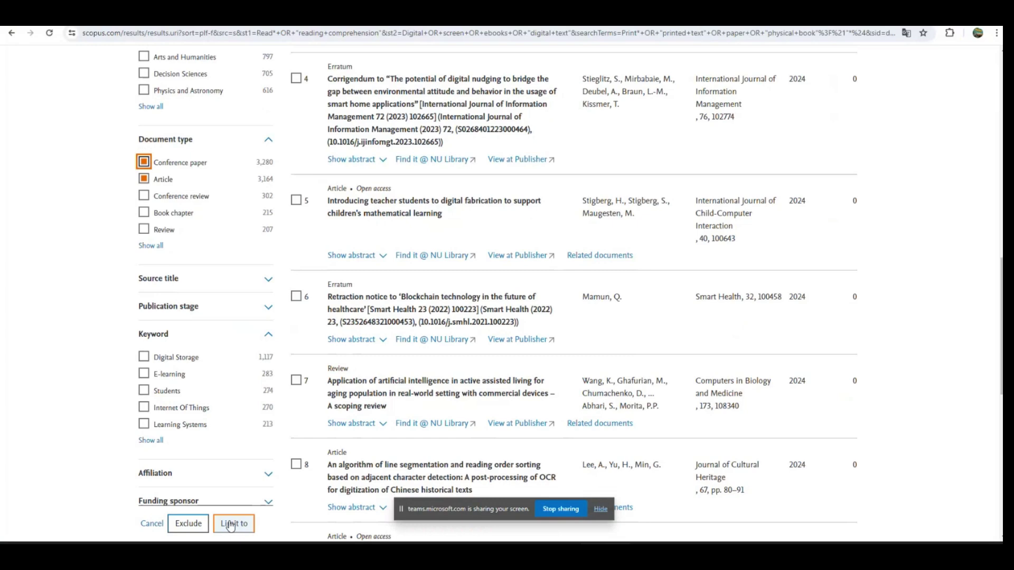
pyautogui.click(231, 523)
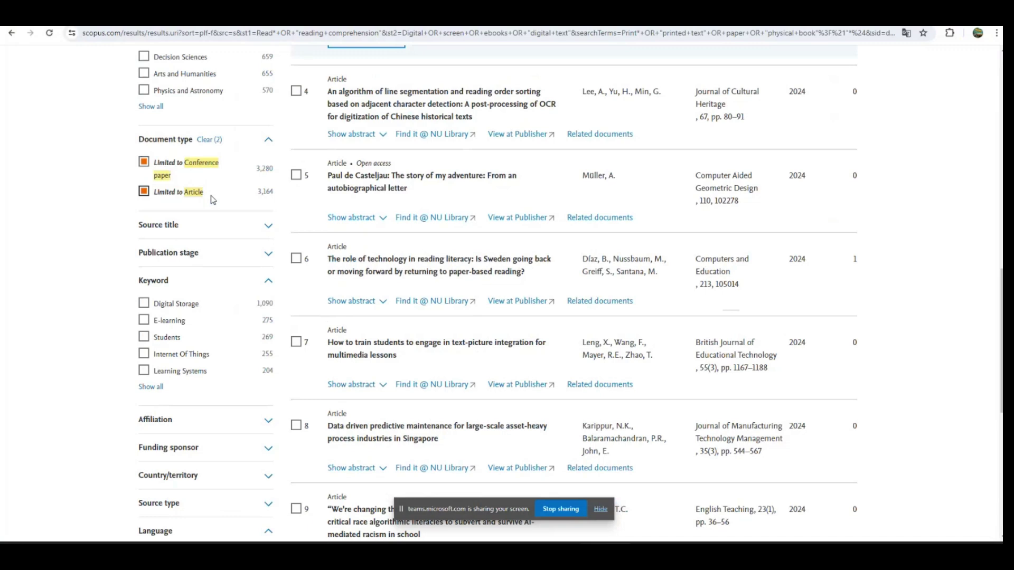
# Limit the Scopus results to English-language documents and bring up the PowerPoint slide on refining search results
pyautogui.scroll(-4, 226, 384)
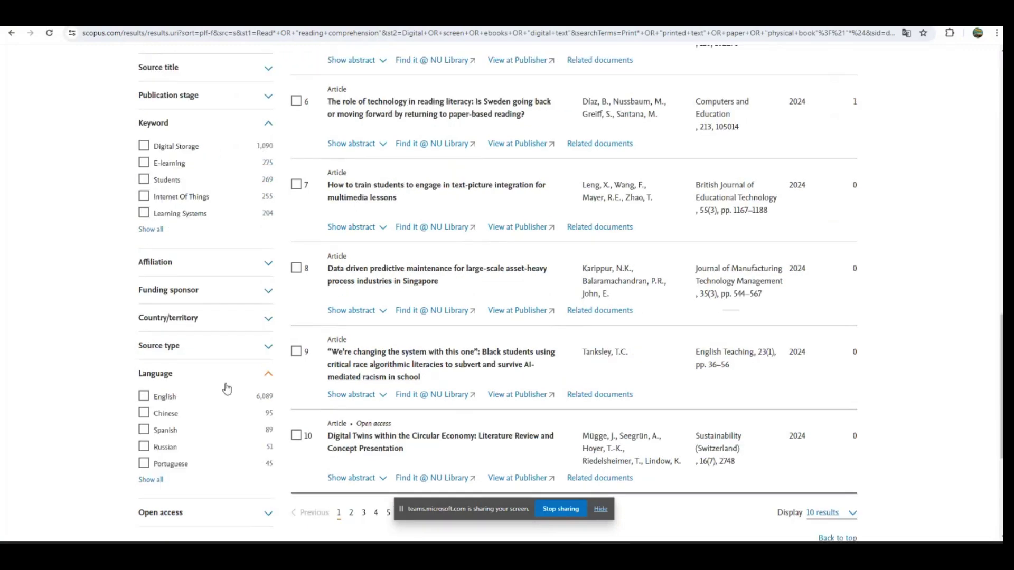
pyautogui.scroll(-1, 258, 496)
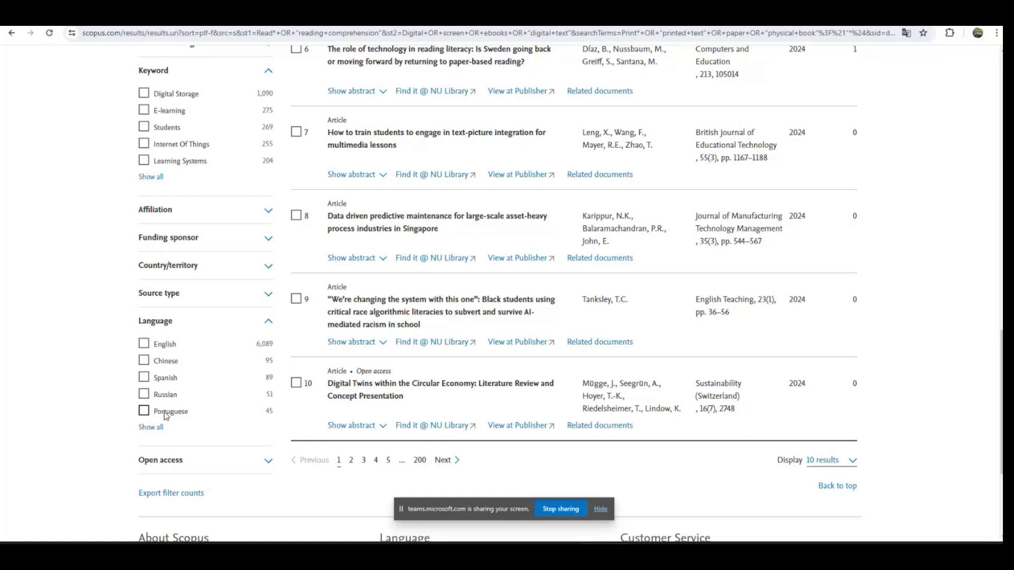
pyautogui.click(144, 344)
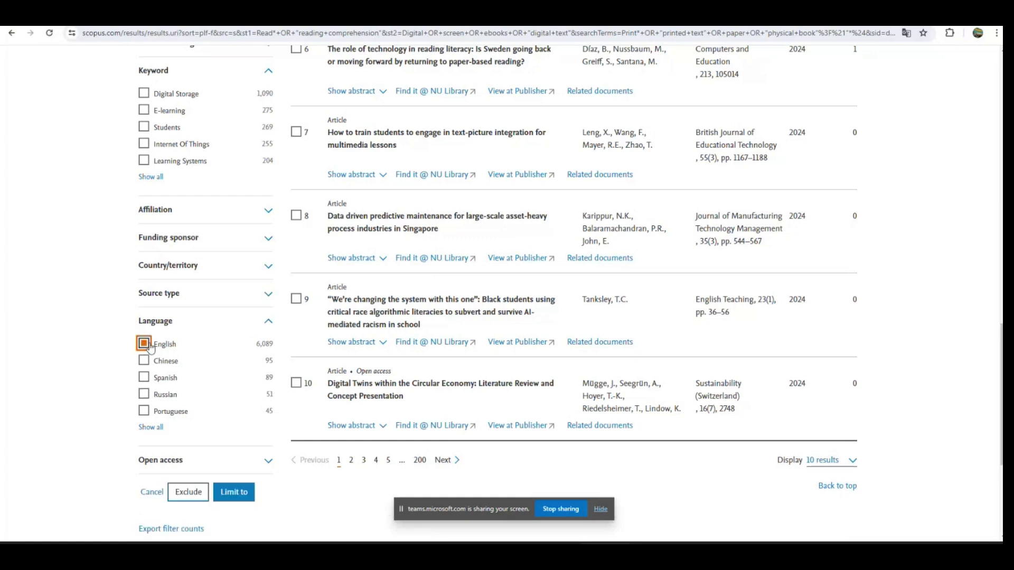
pyautogui.click(240, 492)
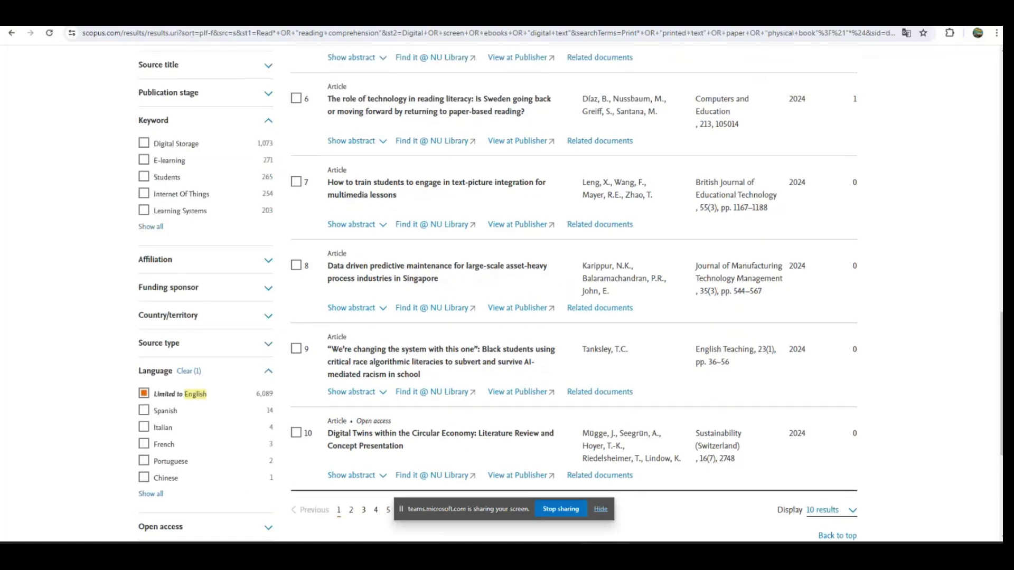
pyautogui.hotkey('alt', 'Tab')
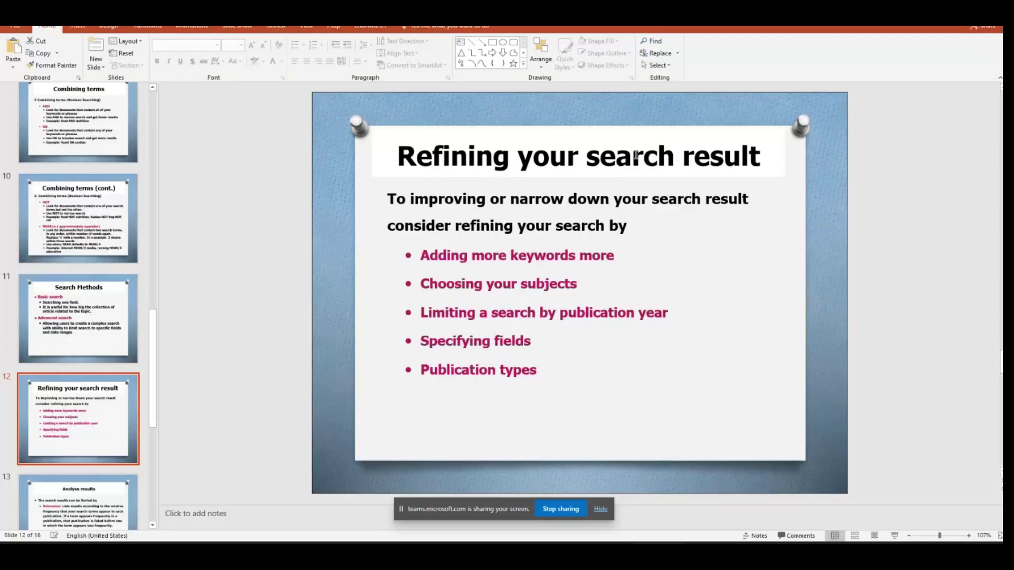
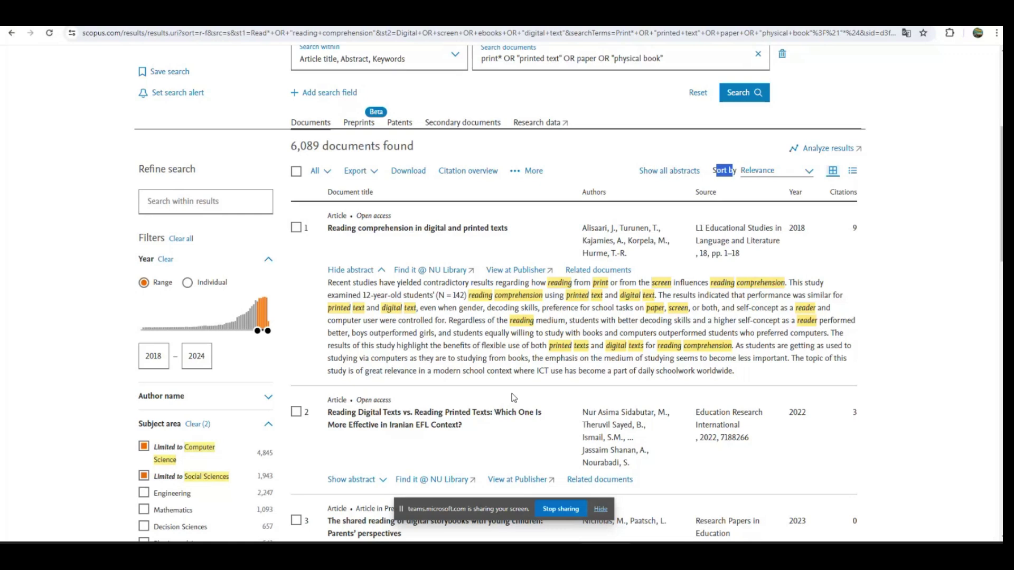
# Sort the Scopus results by Relevance, and switch to PowerPoint to show the slide on managing the results
pyautogui.click(812, 175)
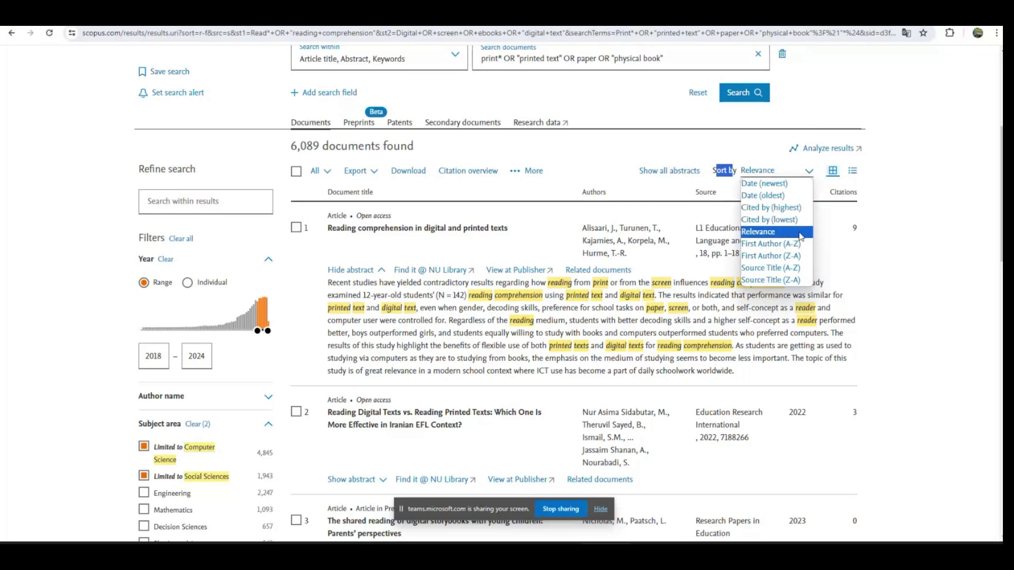
pyautogui.click(798, 233)
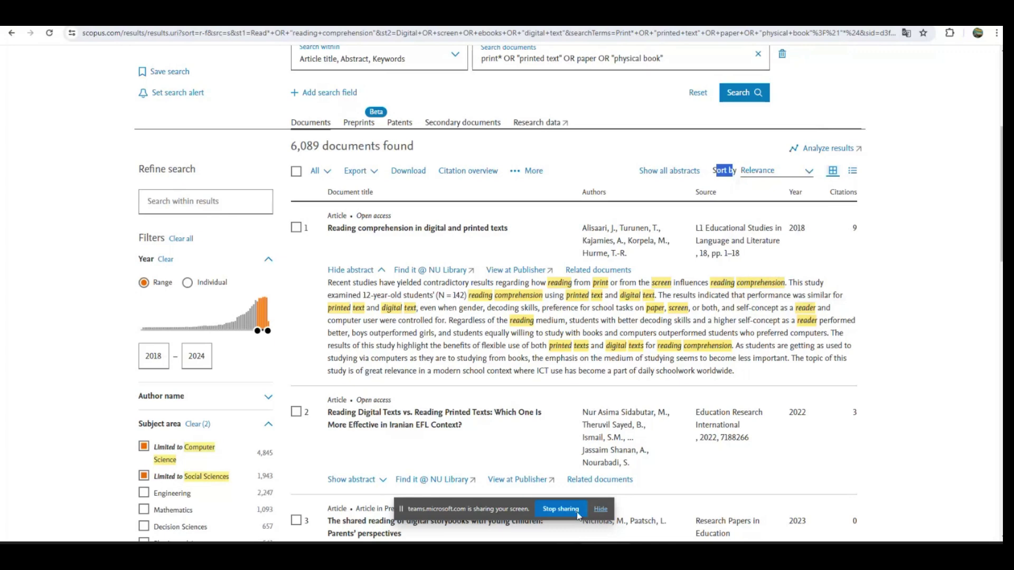
pyautogui.moveTo(658, 552)
pyautogui.click(657, 501)
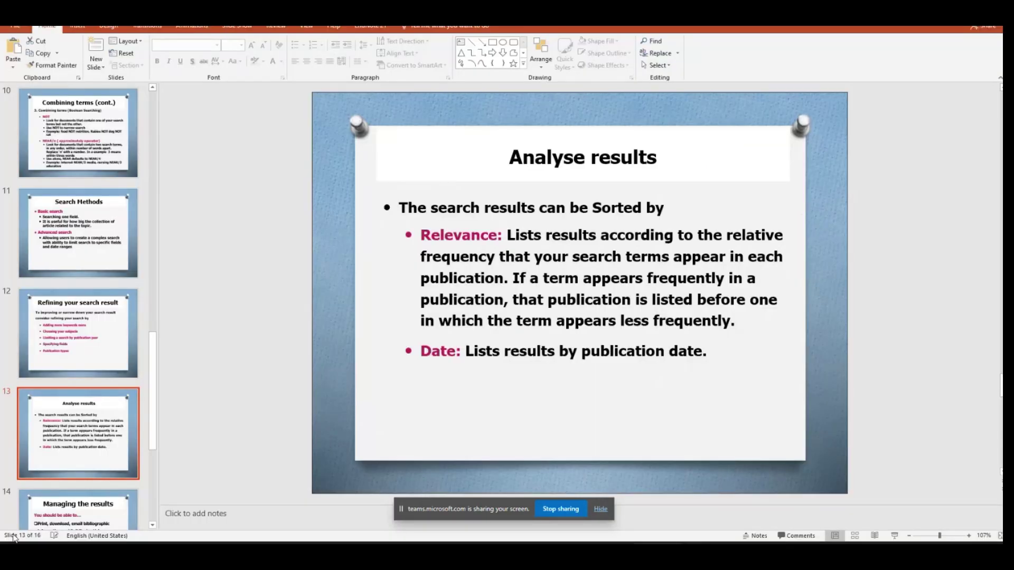
pyautogui.scroll(-3, 84, 370)
pyautogui.click(86, 441)
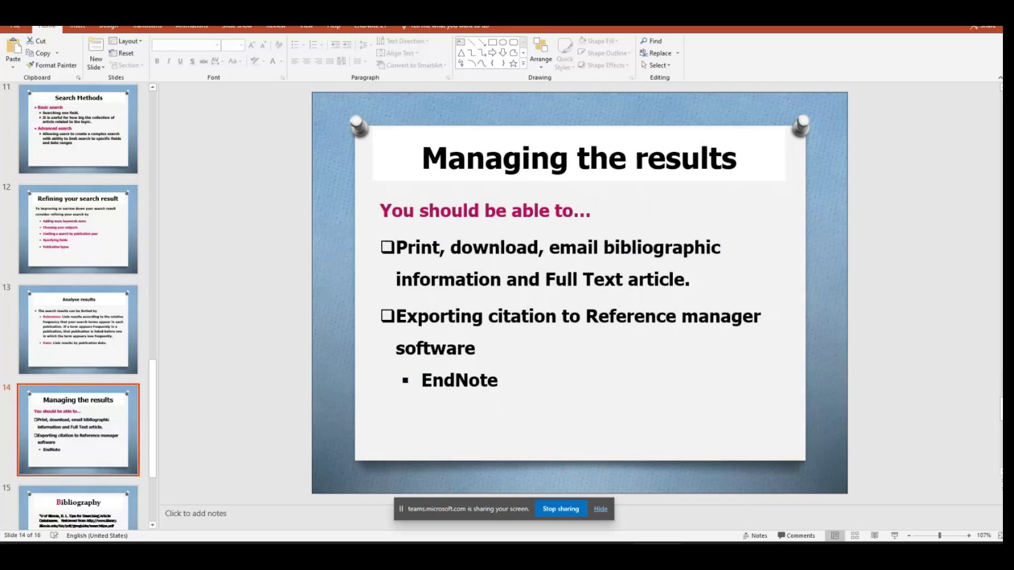
# Switch back to Scopus, select the first two documents in the results, and show the second document's abstract
pyautogui.hotkey('alt', 'Tab')
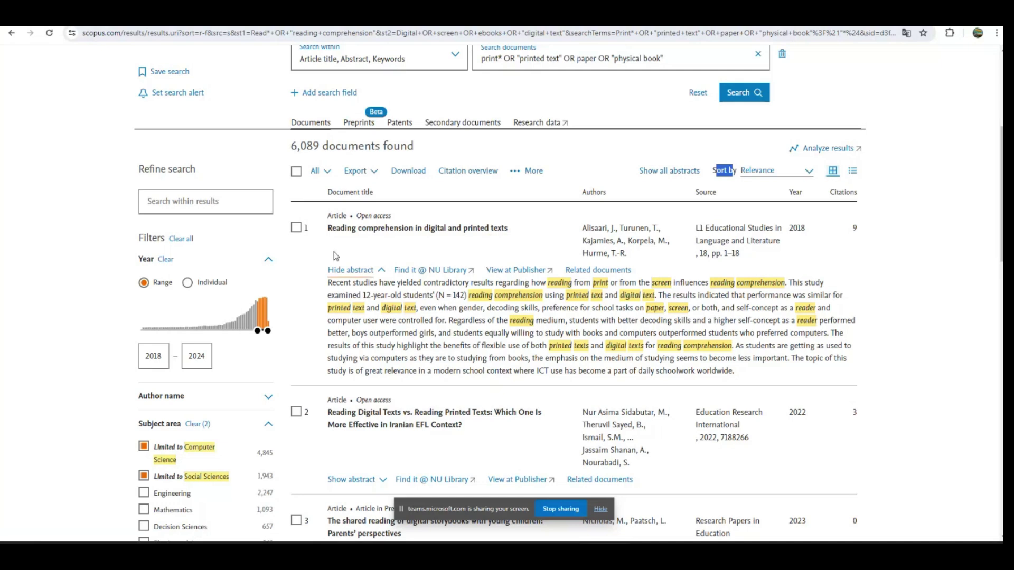
pyautogui.click(297, 228)
pyautogui.scroll(-2, 300, 228)
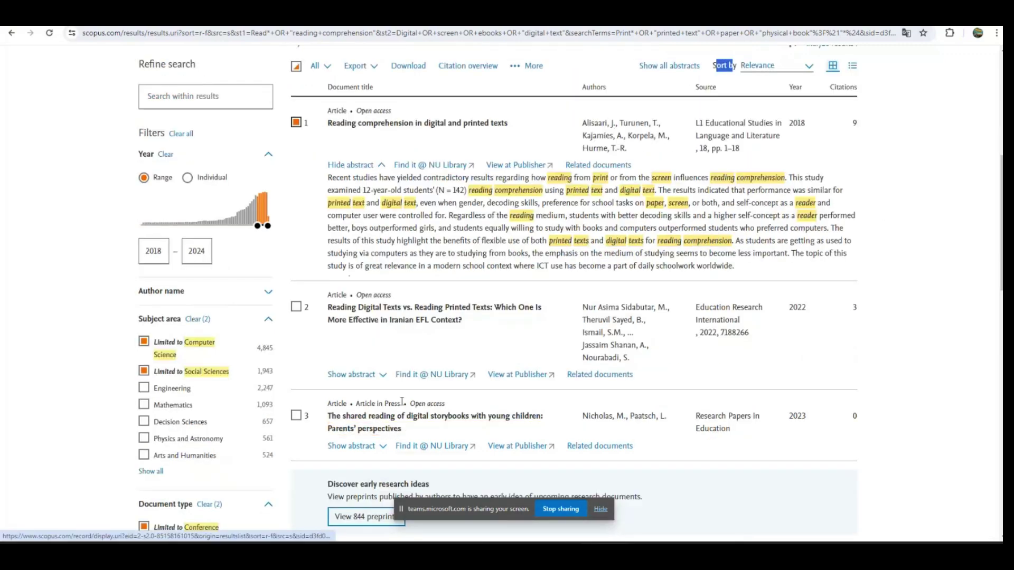
pyautogui.click(365, 375)
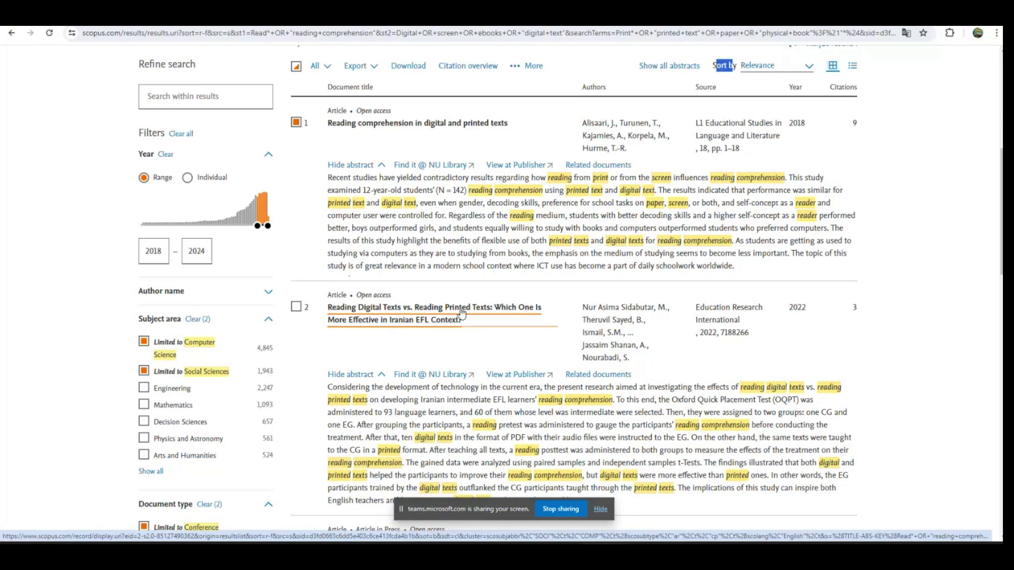
pyautogui.click(297, 308)
pyautogui.scroll(-2, 303, 315)
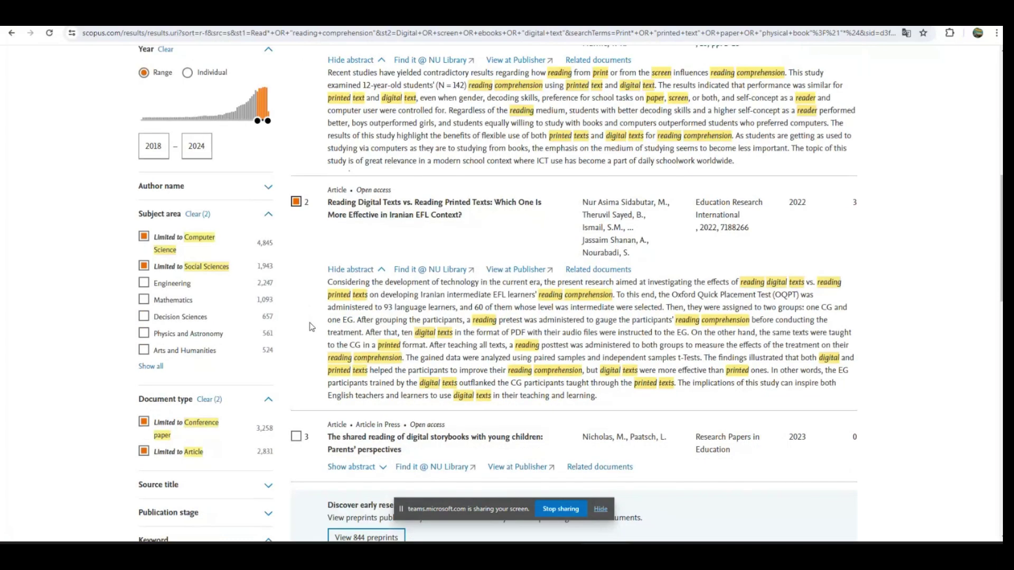
# Review the options for selecting all Scopus results or only the current page
pyautogui.scroll(3, 312, 327)
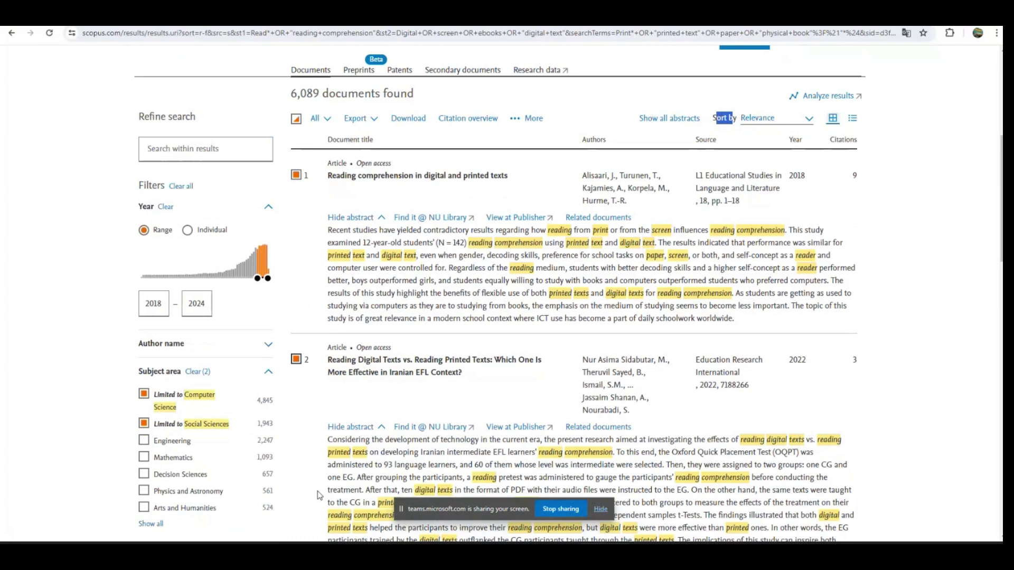
pyautogui.scroll(1, 324, 422)
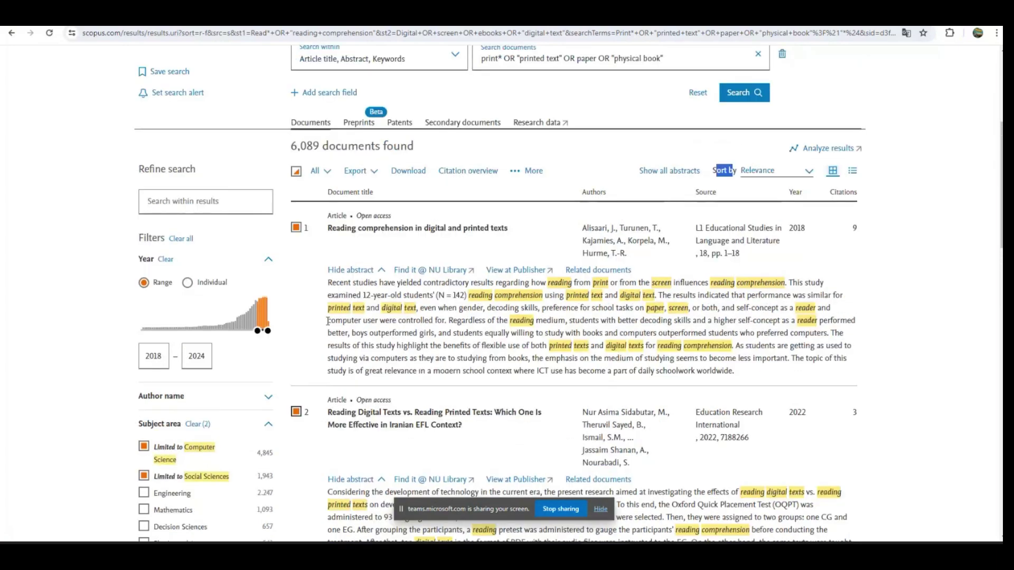
pyautogui.click(327, 172)
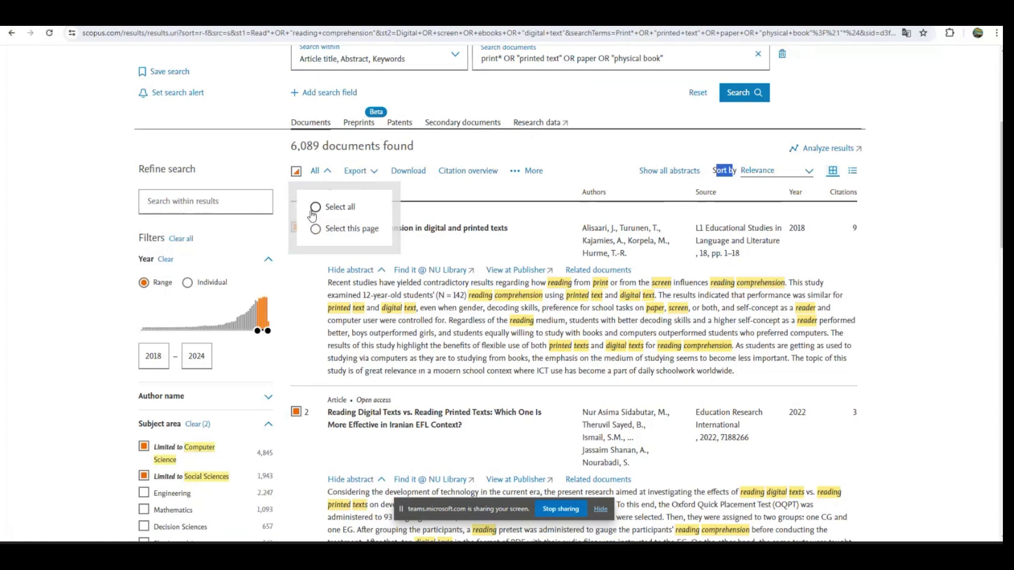
pyautogui.click(319, 170)
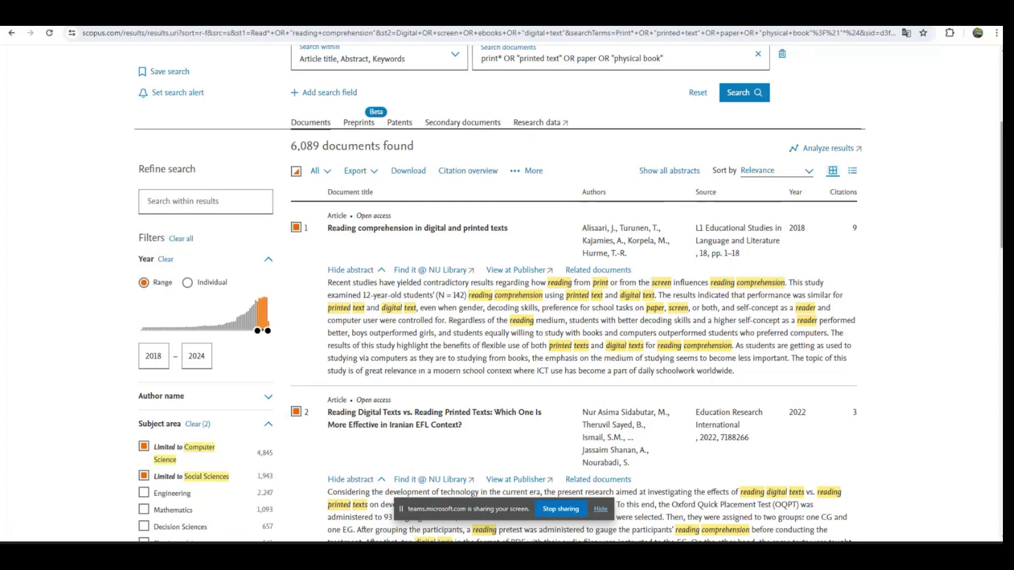
# Set the Scopus results list to display 200 results per page
pyautogui.scroll(-20, 499, 293)
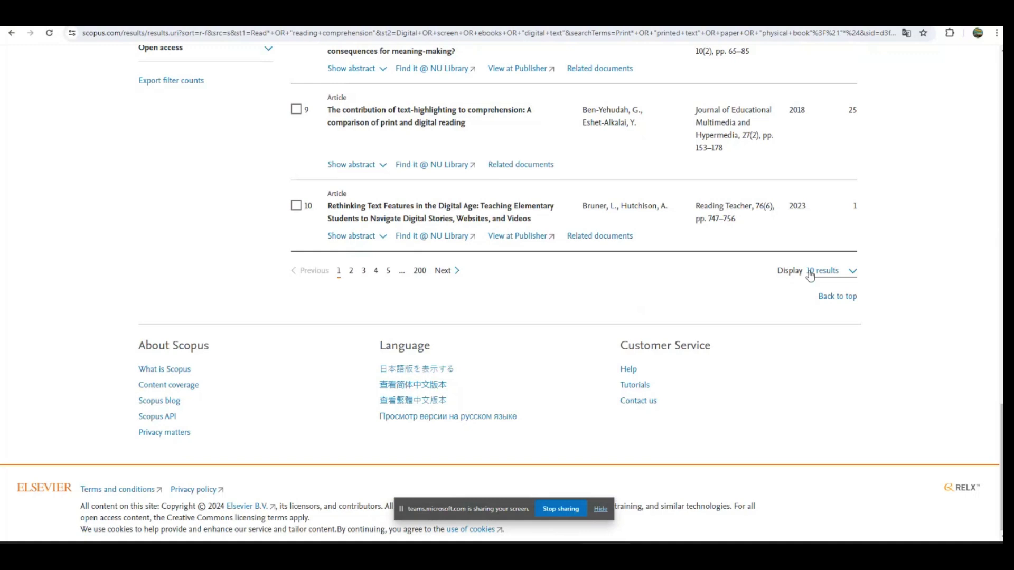
pyautogui.click(852, 273)
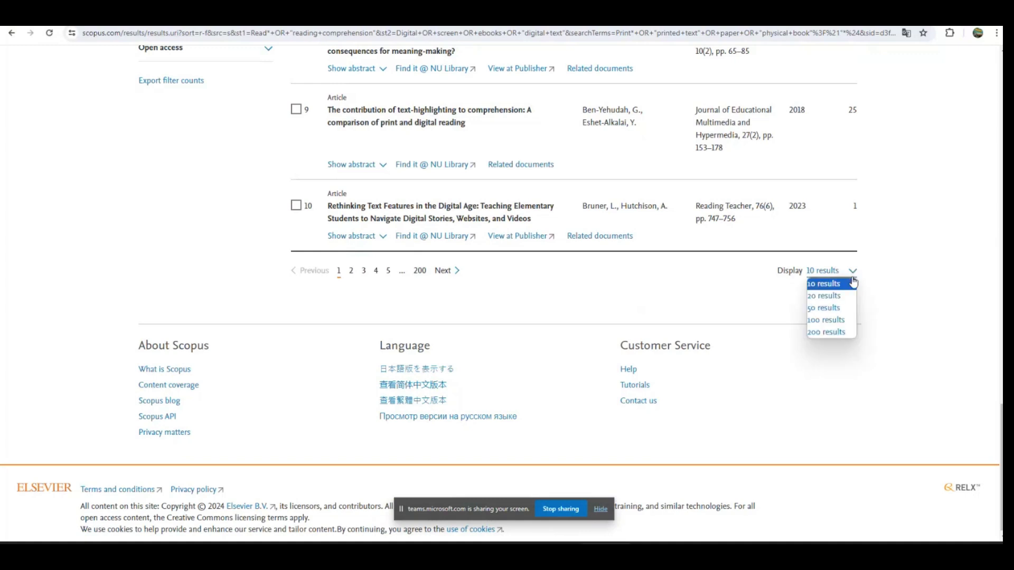
pyautogui.click(840, 333)
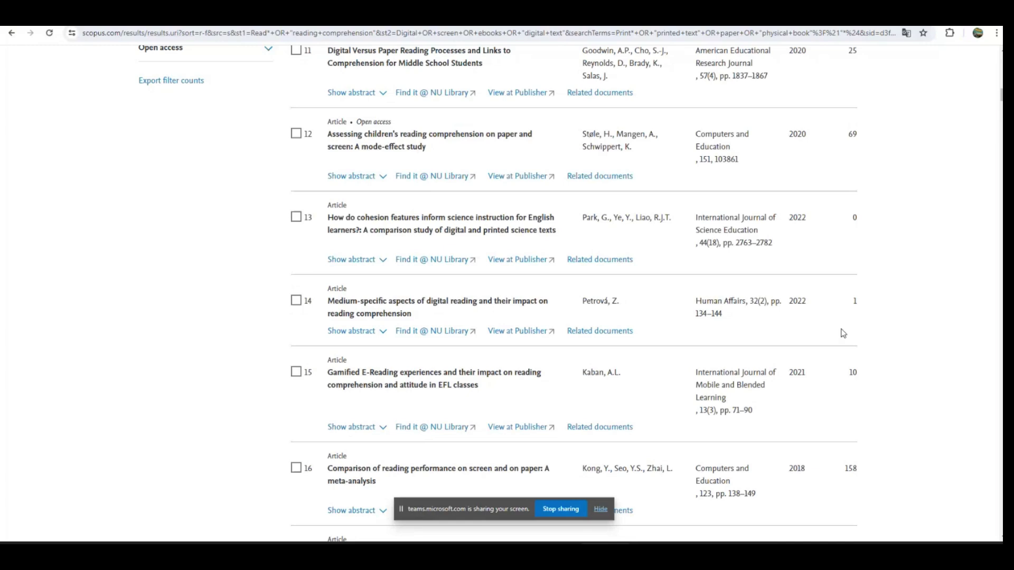
# Select all documents on the current results page and check the selection through to the last document
pyautogui.scroll(15, 842, 333)
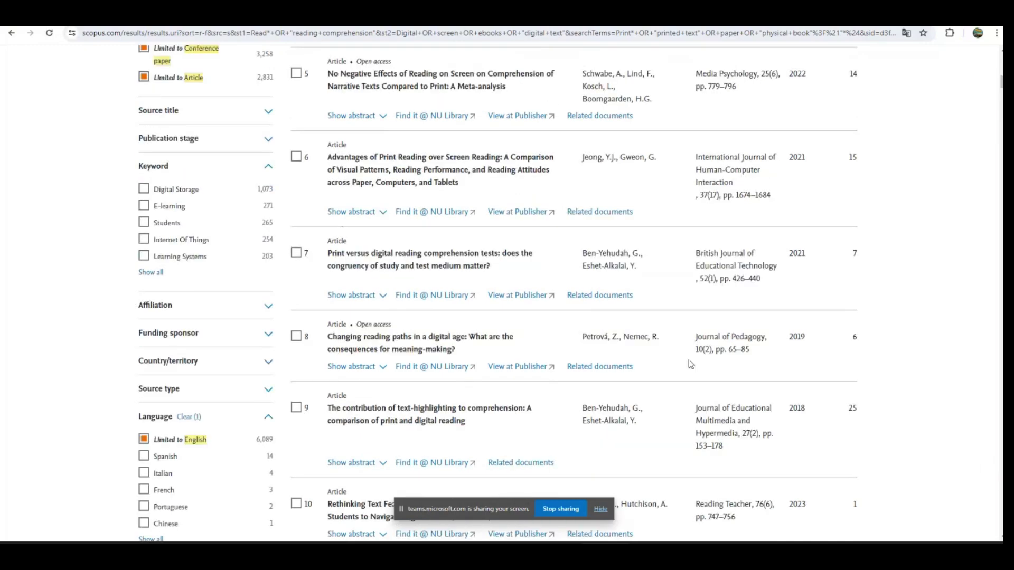
pyautogui.scroll(8, 634, 361)
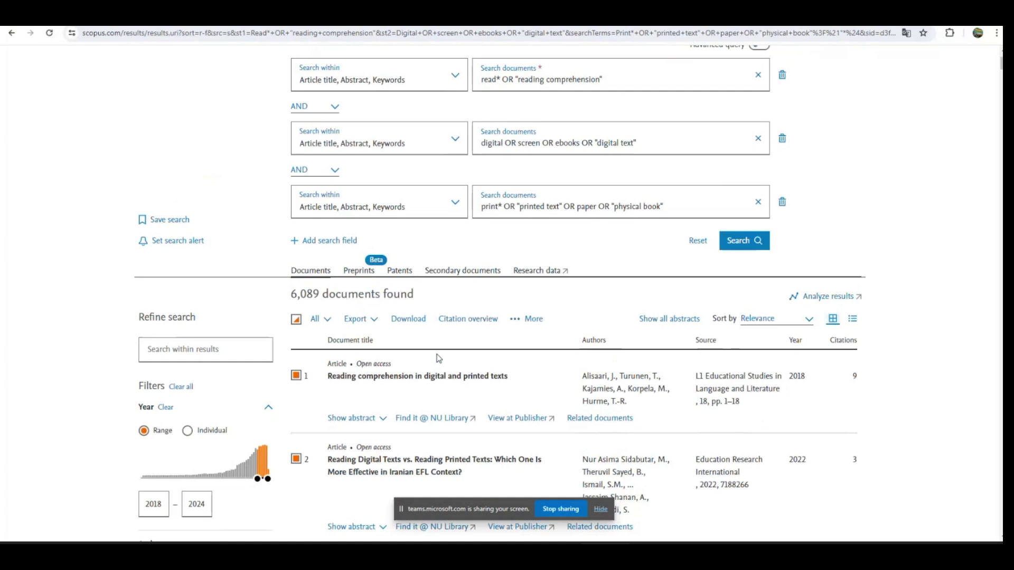
pyautogui.scroll(-1, 348, 269)
pyautogui.click(327, 270)
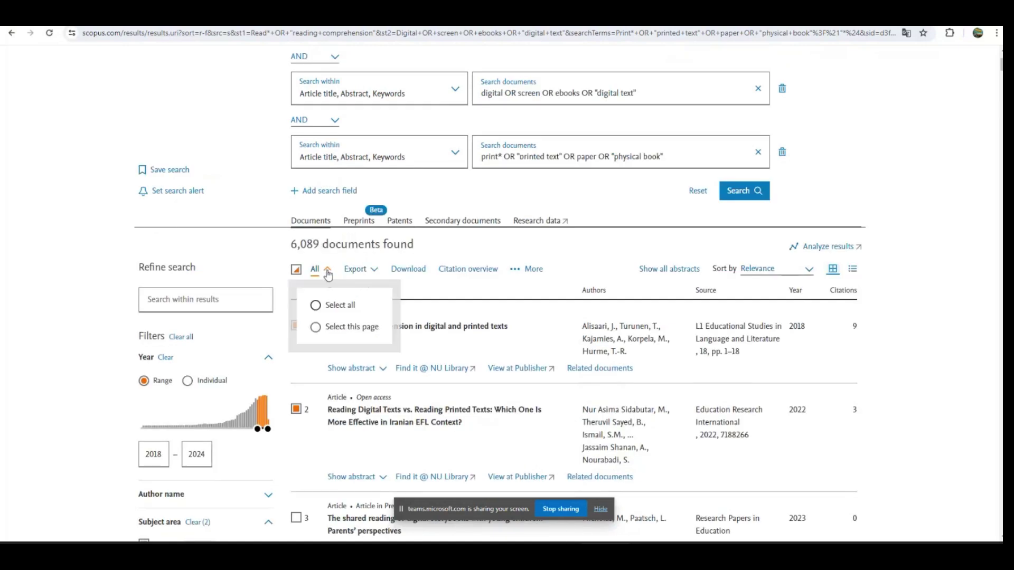
pyautogui.click(316, 328)
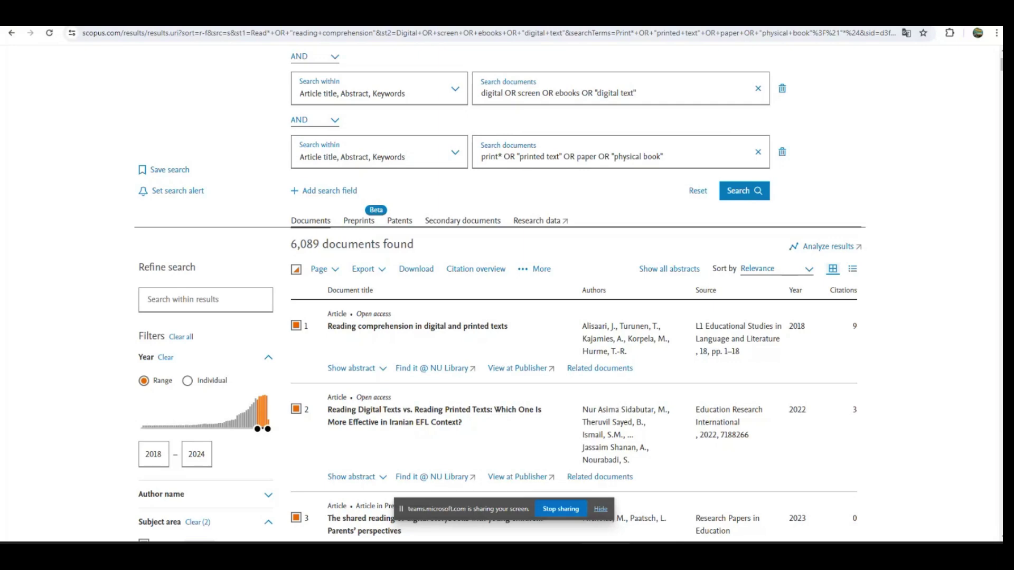
pyautogui.moveTo(1001, 64); pyautogui.dragTo(1001, 526)
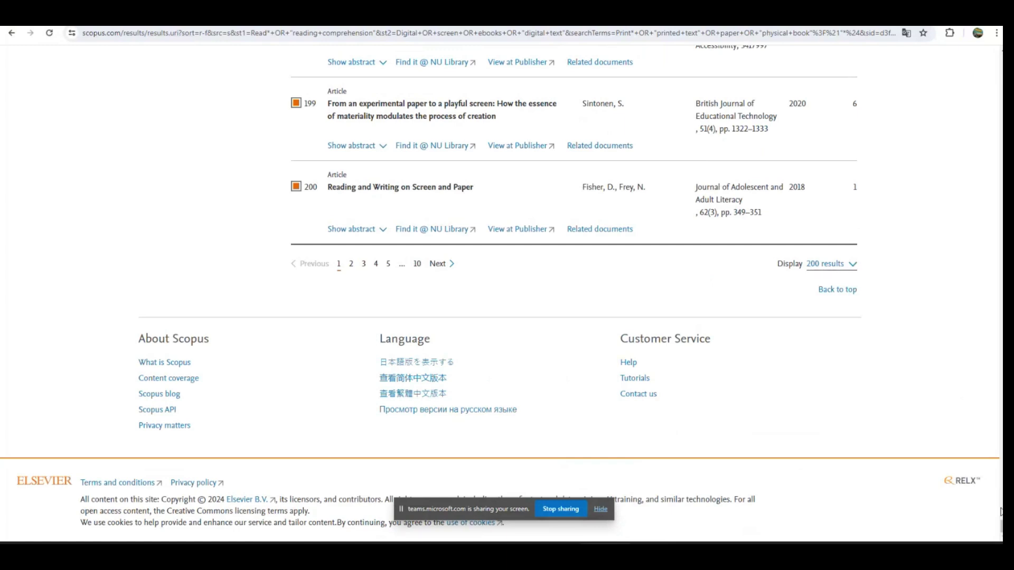
pyautogui.scroll(8, 1000, 511)
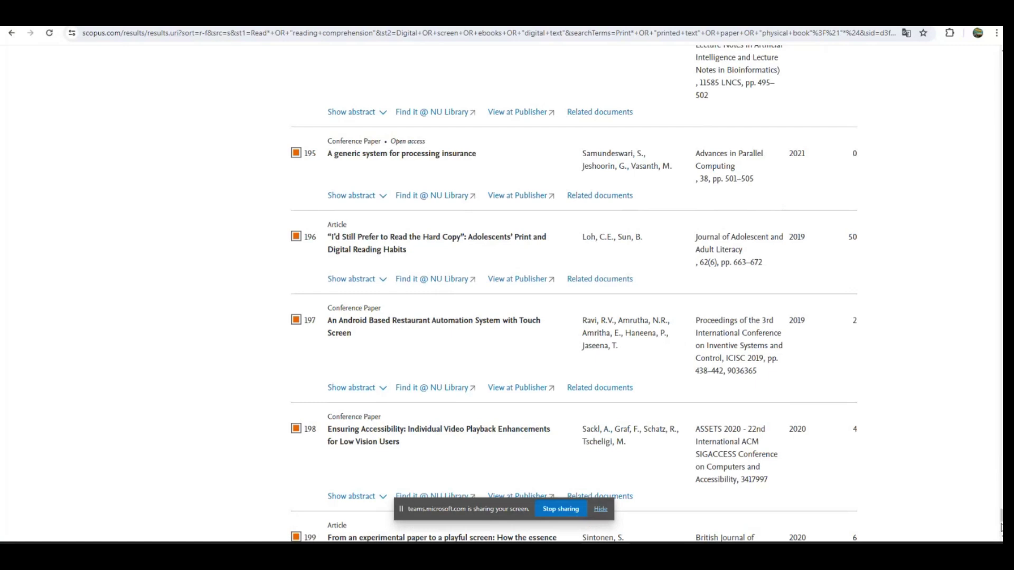
pyautogui.scroll(-8, 999, 511)
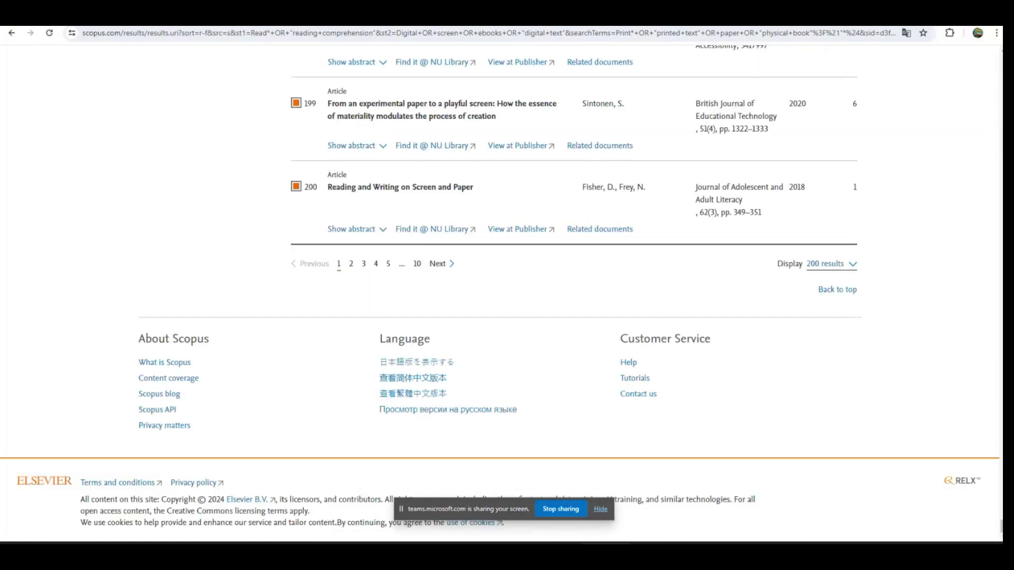
pyautogui.moveTo(1000, 526); pyautogui.dragTo(946, 81)
pyautogui.moveTo(1001, 526); pyautogui.dragTo(1001, 59)
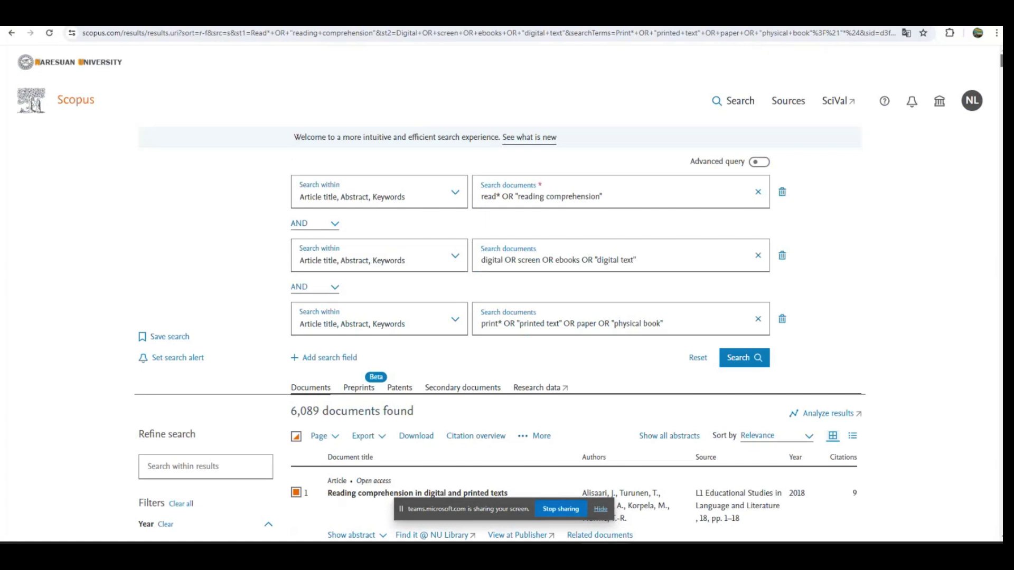
# Export the selected documents to EndNote (RIS), adding all Bibliographical information and Abstract & keywords fields to the citation information
pyautogui.scroll(-2, 611, 408)
pyautogui.scroll(-1, 612, 407)
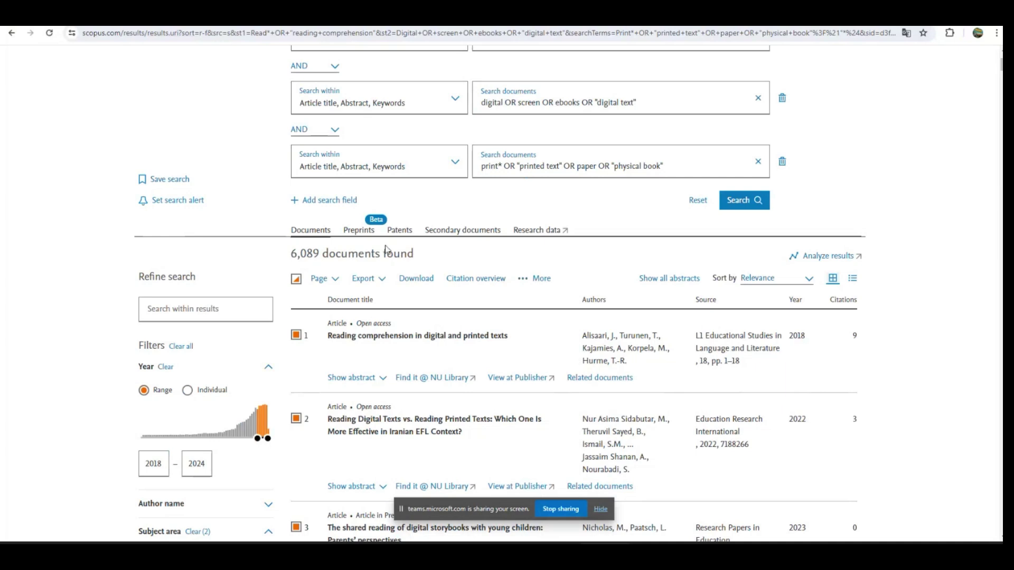
pyautogui.click(381, 282)
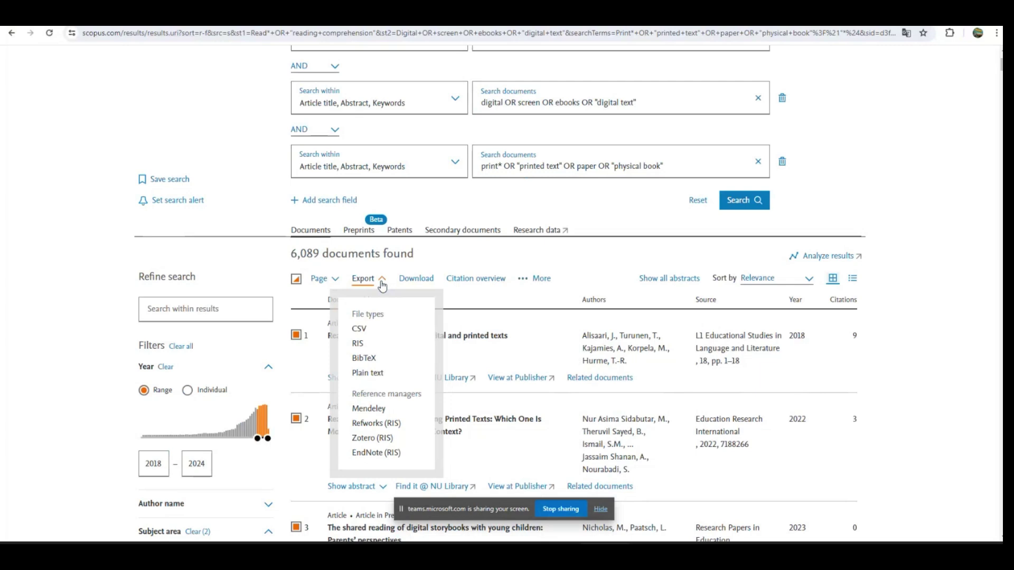
pyautogui.click(373, 453)
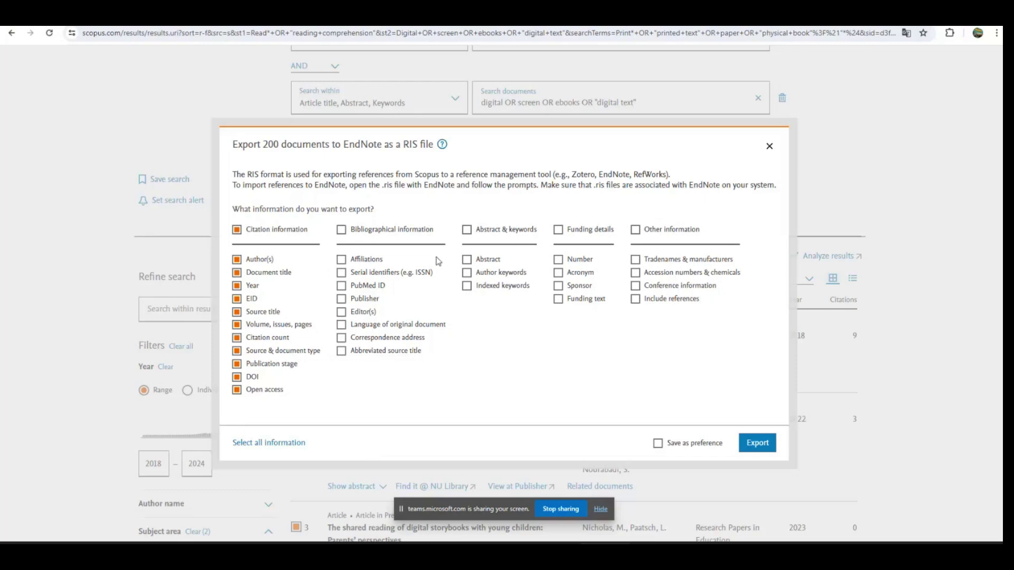
pyautogui.click(467, 230)
pyautogui.click(342, 231)
pyautogui.click(342, 231)
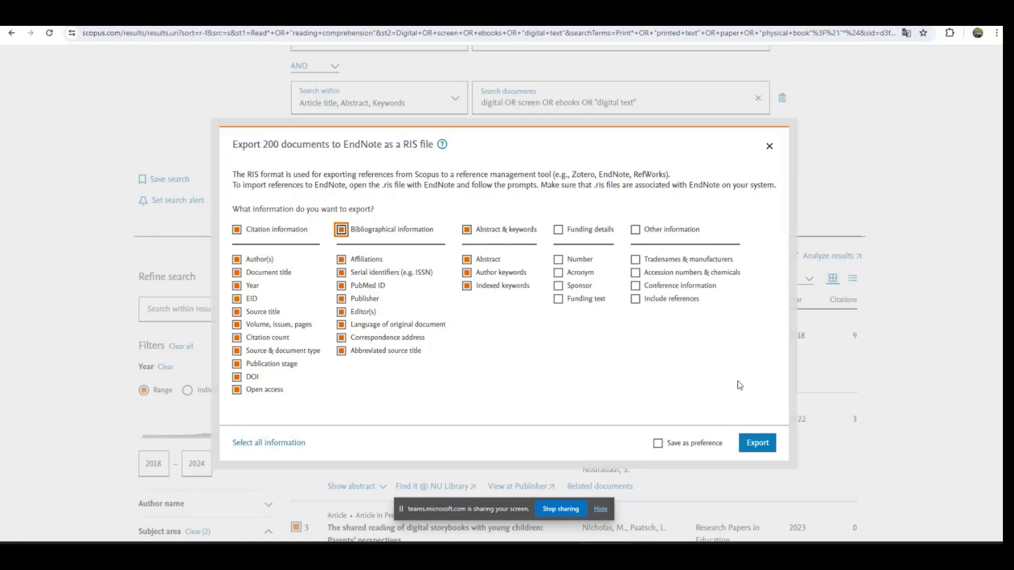
pyautogui.click(754, 450)
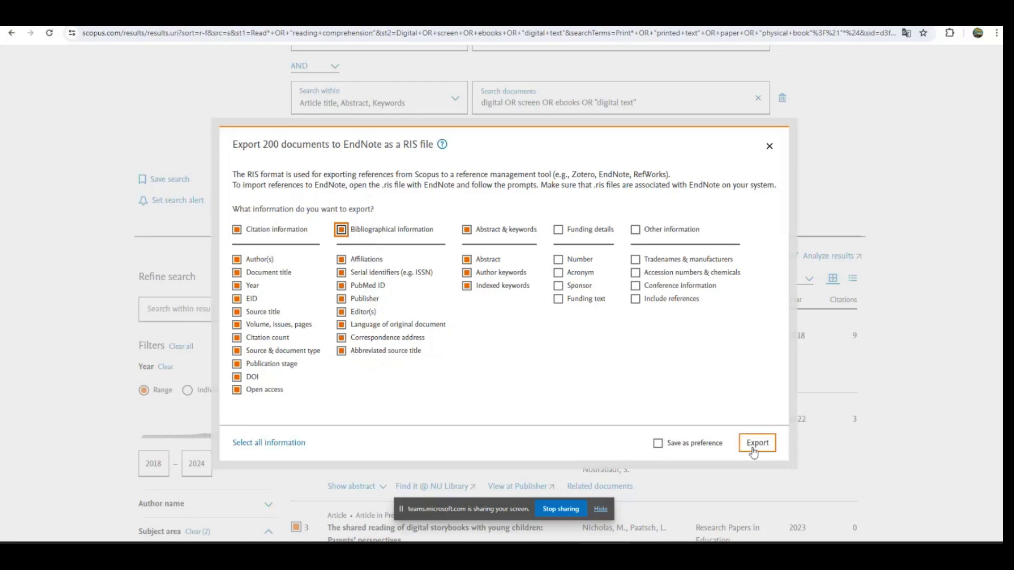
pyautogui.click(754, 448)
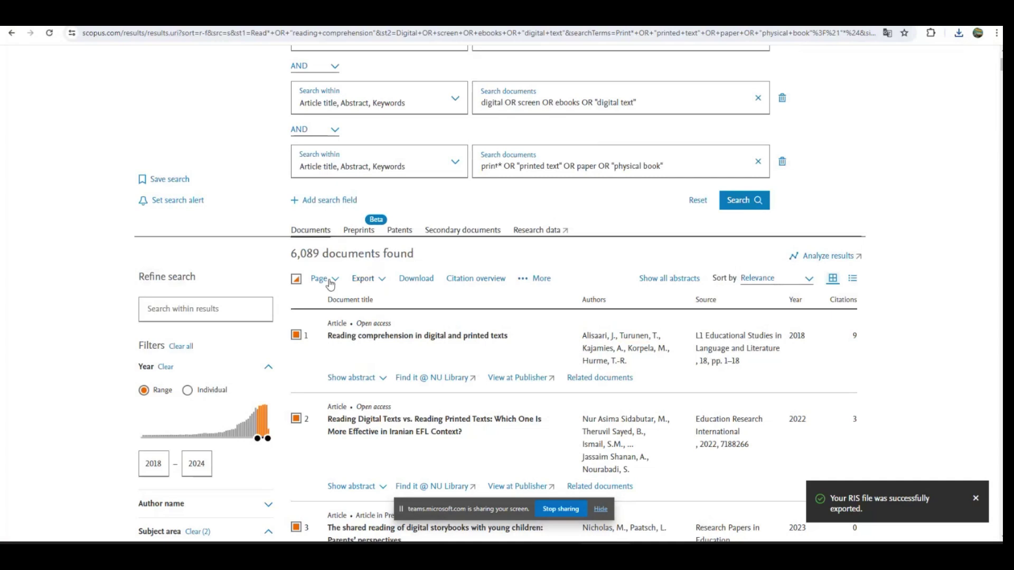
# Review the page-selection and export format options again, and try to download the selected documents
pyautogui.scroll(-2, 240, 450)
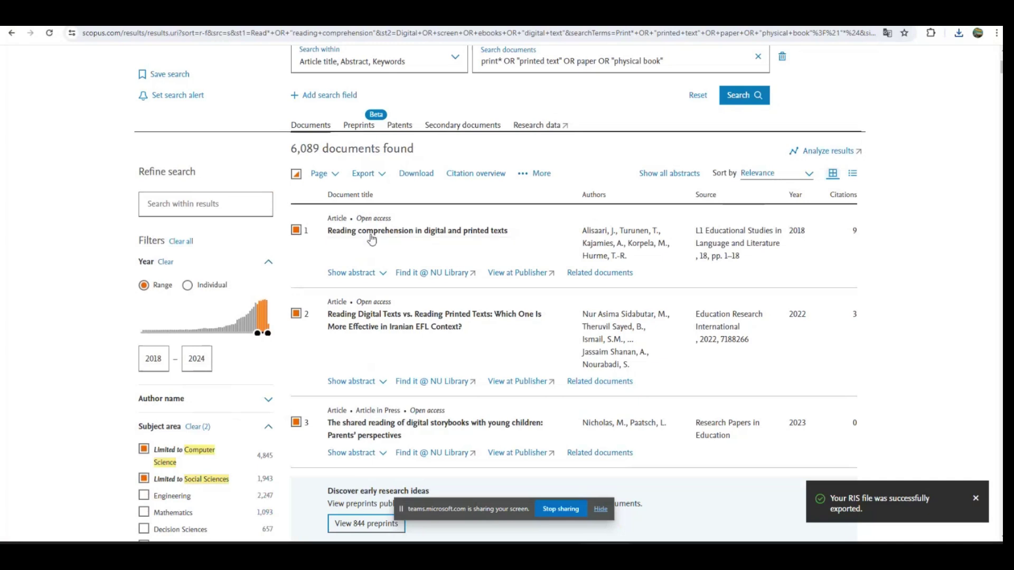
pyautogui.scroll(-1, 373, 248)
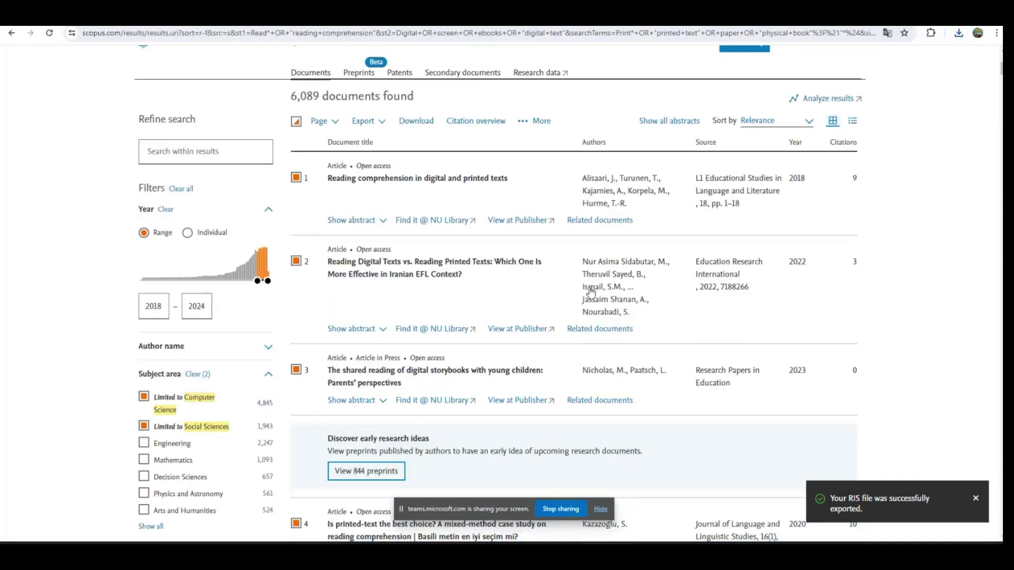
pyautogui.click(323, 121)
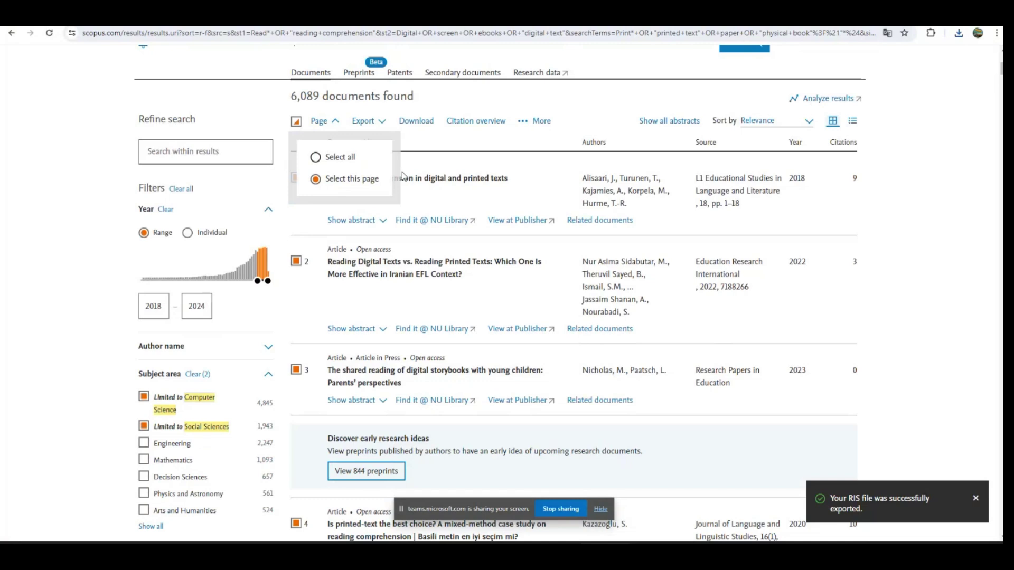
pyautogui.click(457, 148)
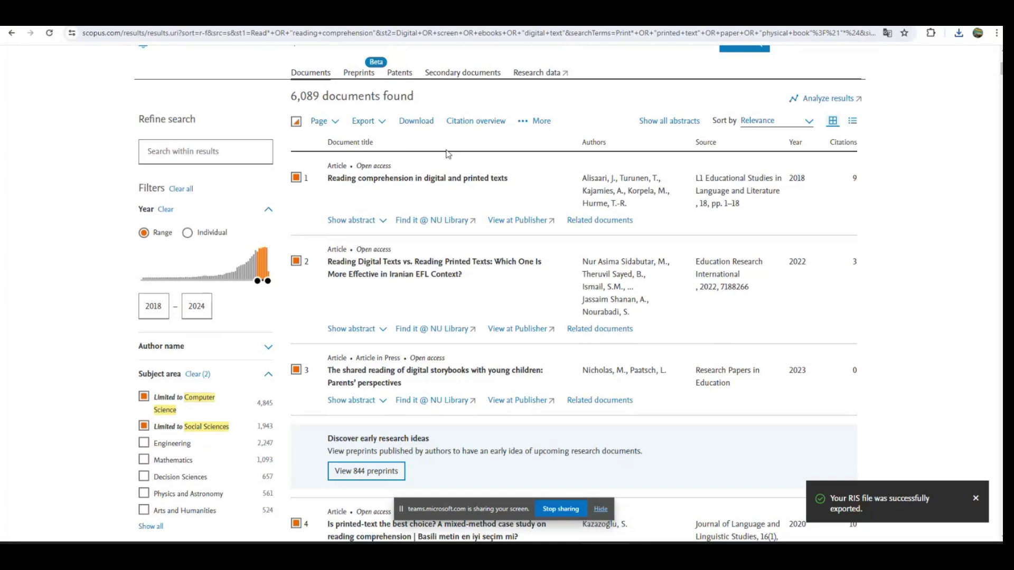
pyautogui.click(379, 127)
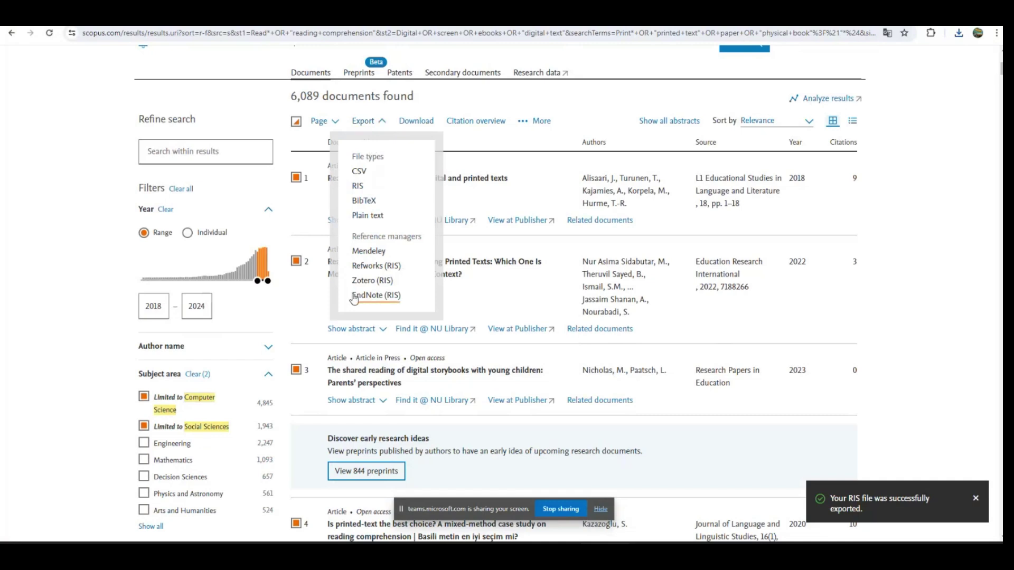
pyautogui.click(532, 197)
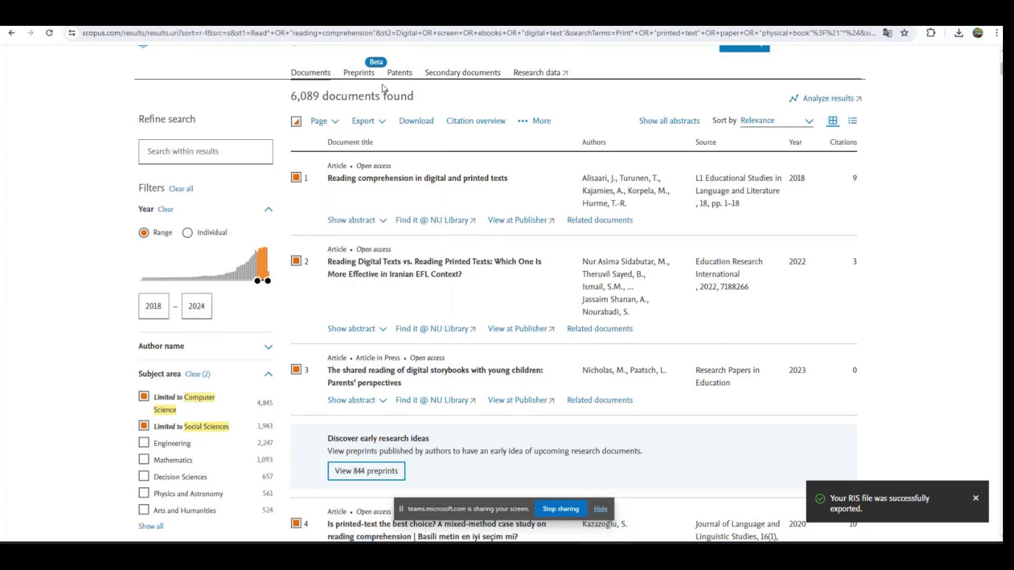
pyautogui.click(421, 125)
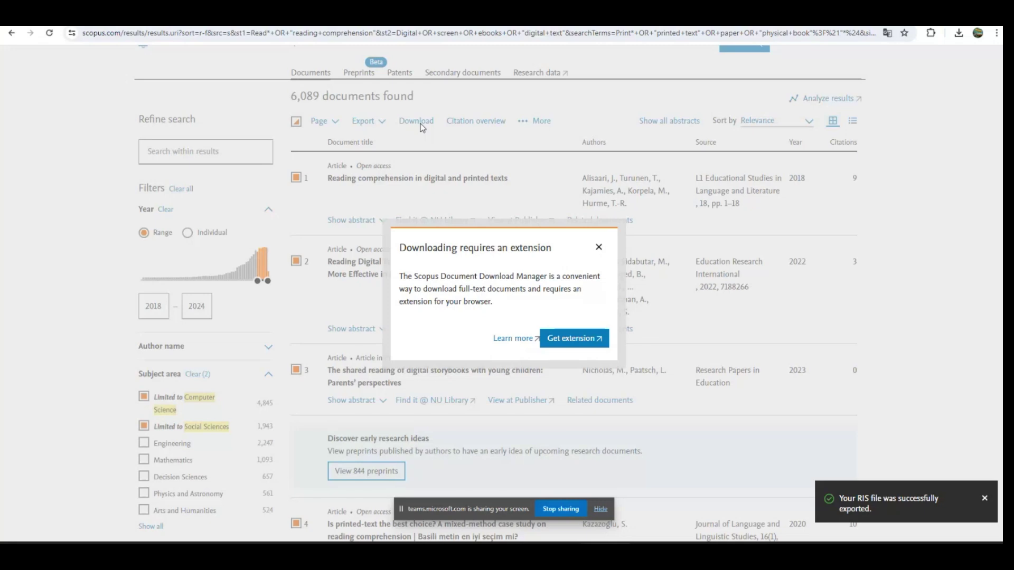
pyautogui.click(598, 248)
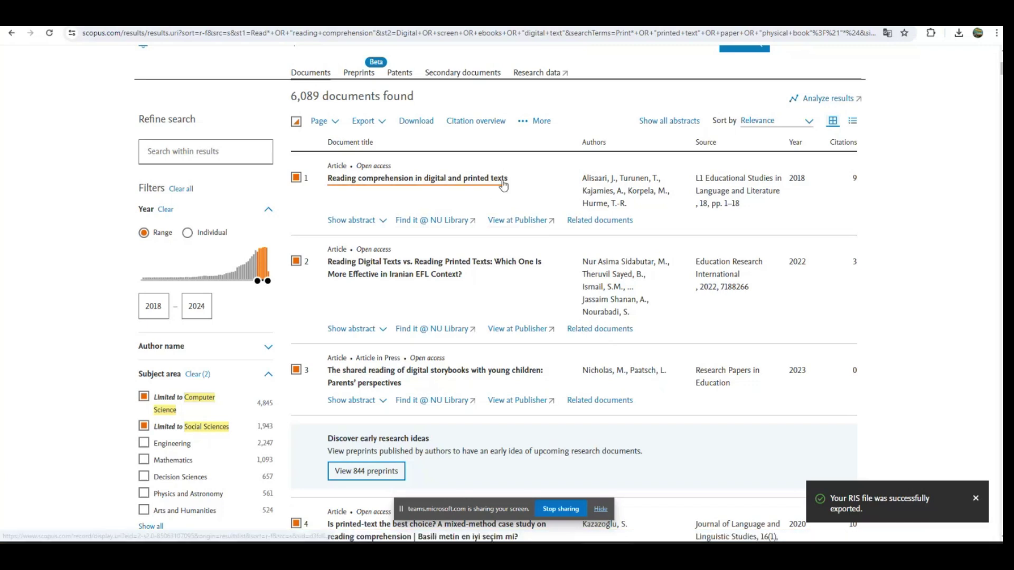
# View the first document, "Reading comprehension in digital and printed texts", on the publisher's site and open its full-text PDF
pyautogui.click(520, 222)
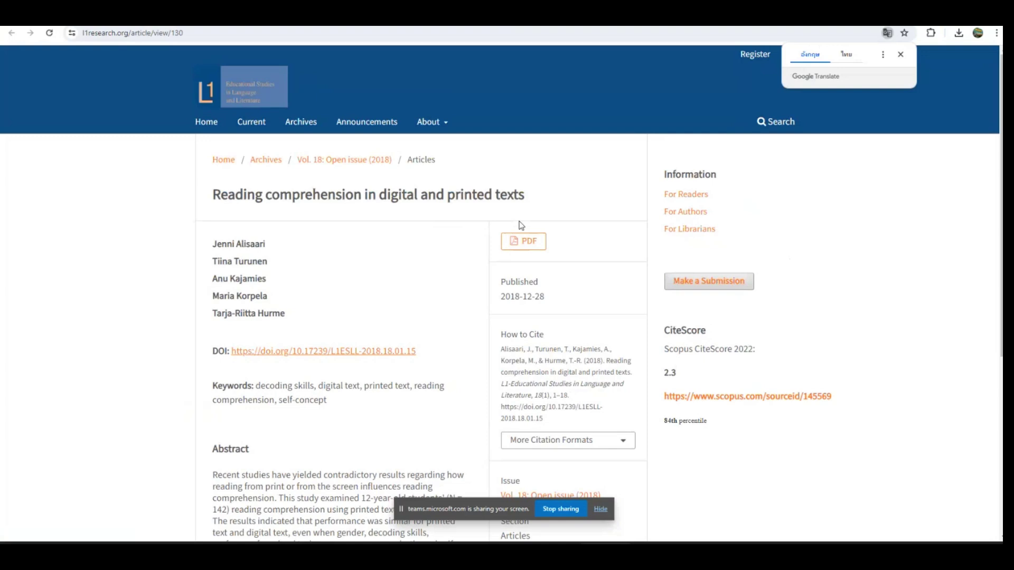
pyautogui.scroll(-5, 491, 364)
pyautogui.scroll(2, 489, 338)
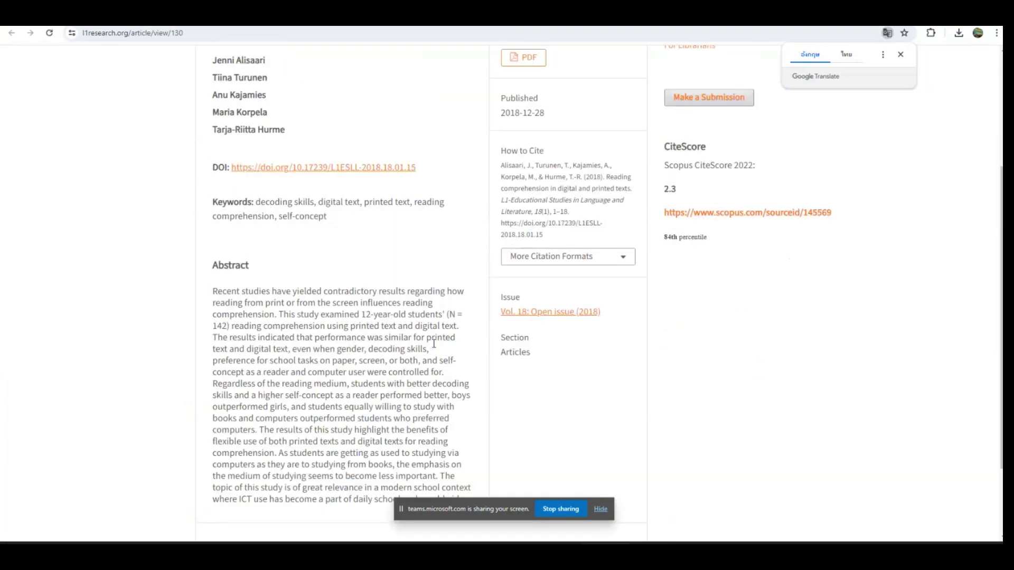
pyautogui.scroll(3, 434, 344)
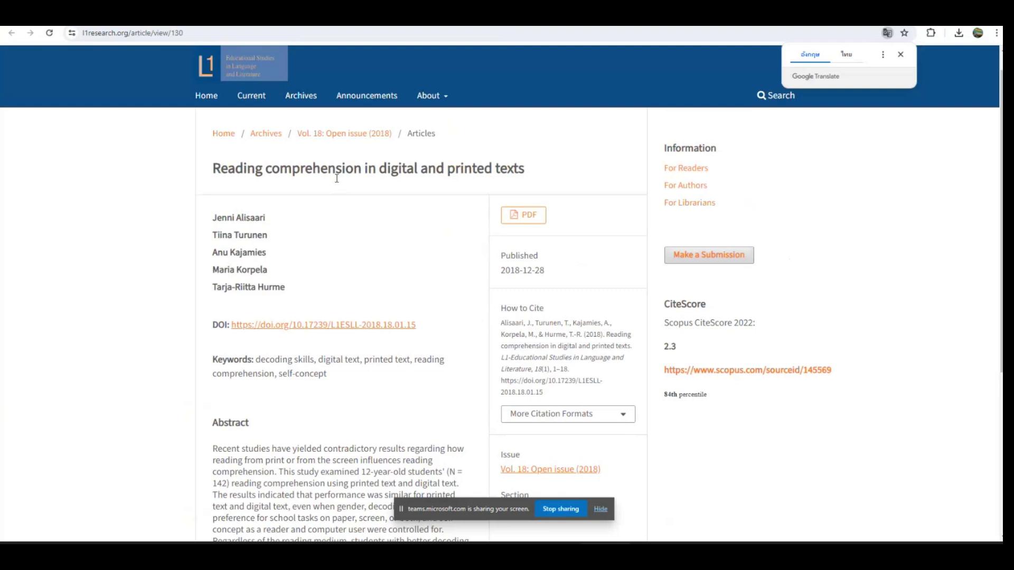
pyautogui.click(536, 215)
pyautogui.click(536, 215)
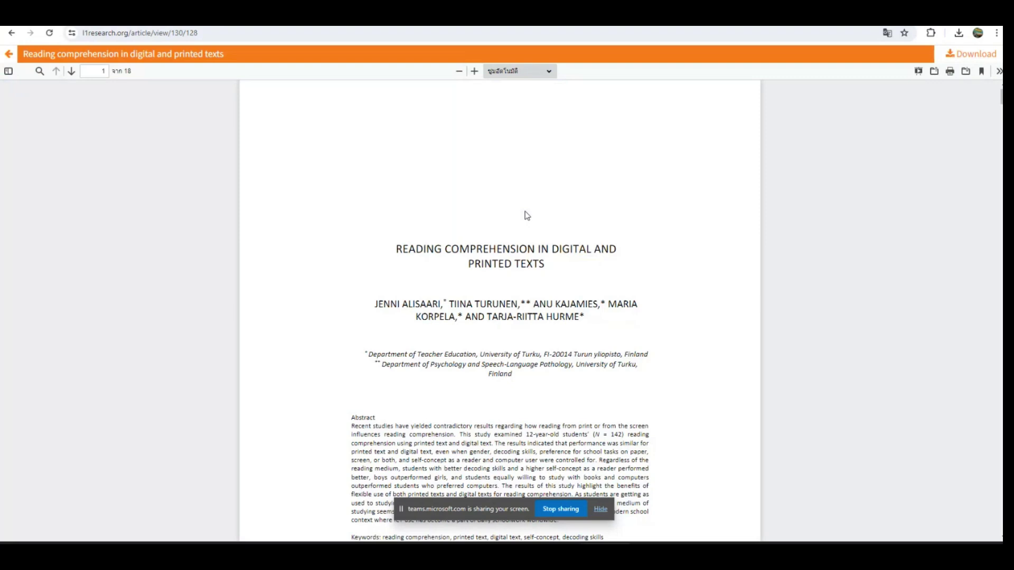
# Close the article PDF and show the first document's abstract in the Scopus results
pyautogui.hotkey('ctrl', 'w')
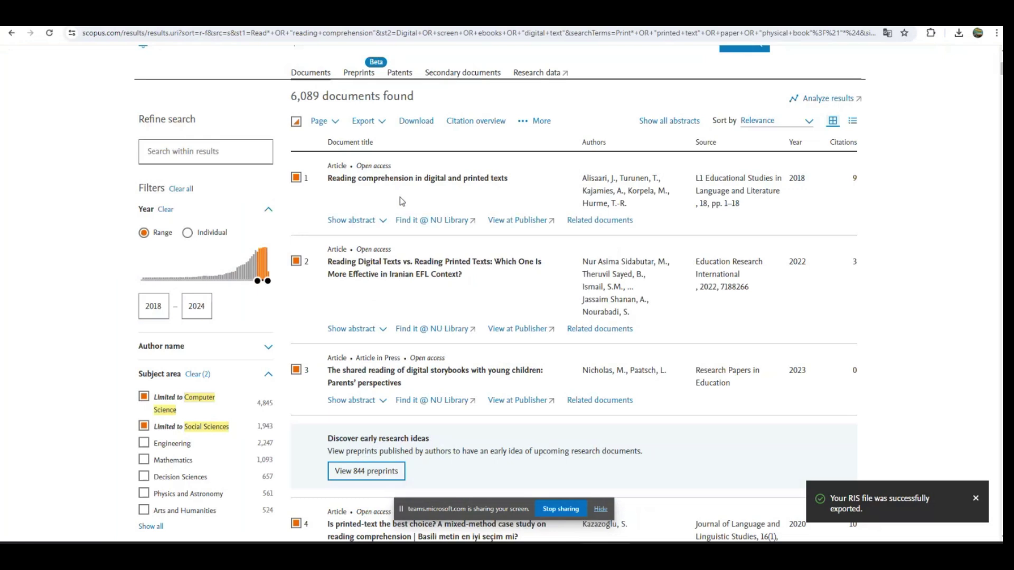
pyautogui.click(380, 221)
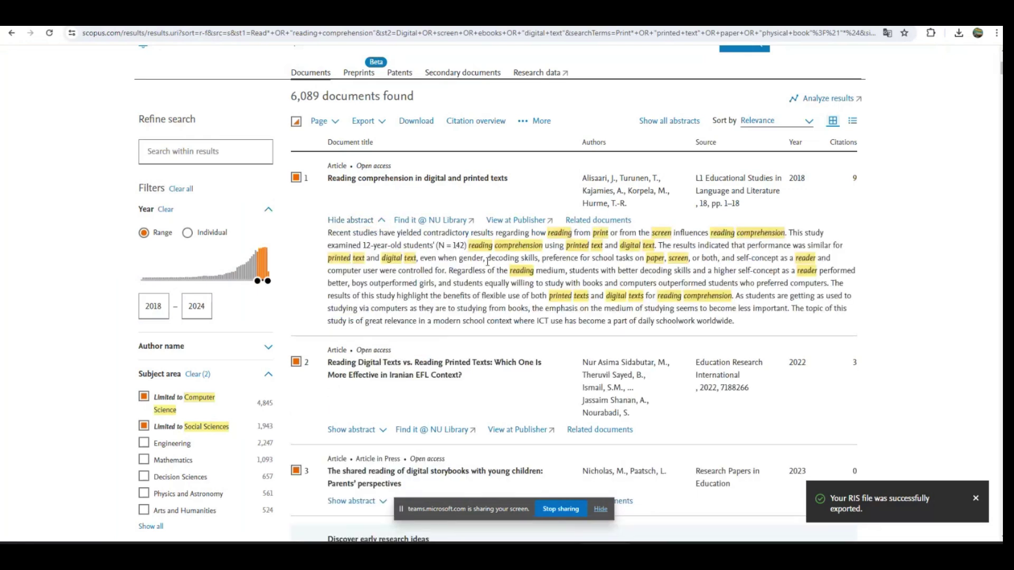
# Hide the first document's abstract and limit the results to Gold, Bronze and Hybrid gold open access
pyautogui.click(378, 221)
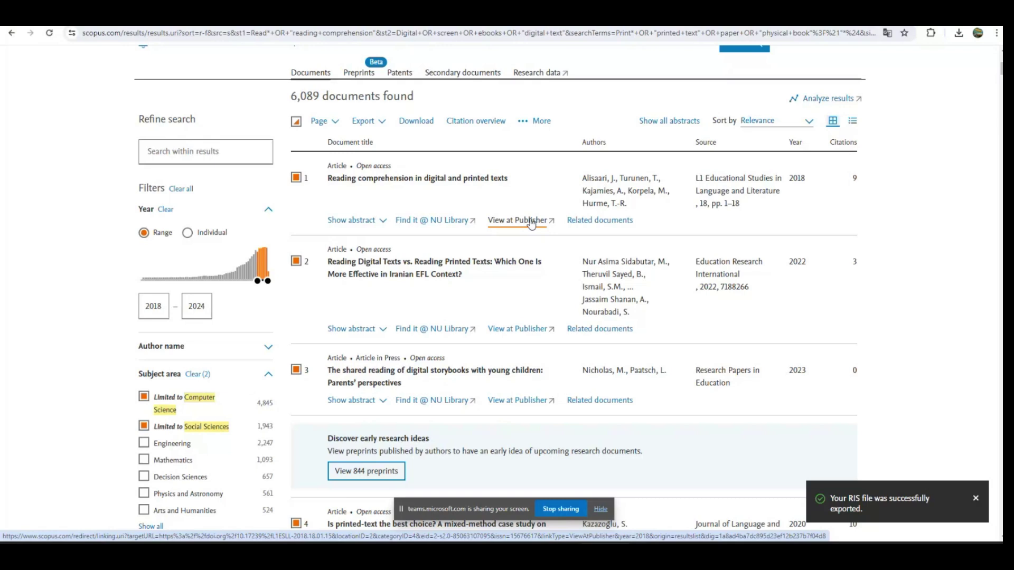
pyautogui.scroll(-15, 267, 269)
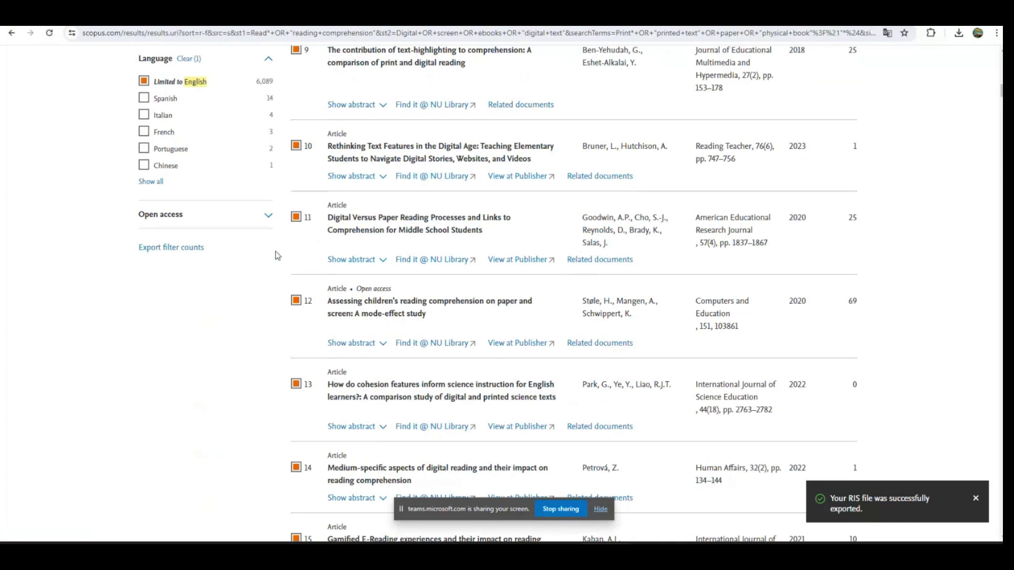
pyautogui.click(268, 221)
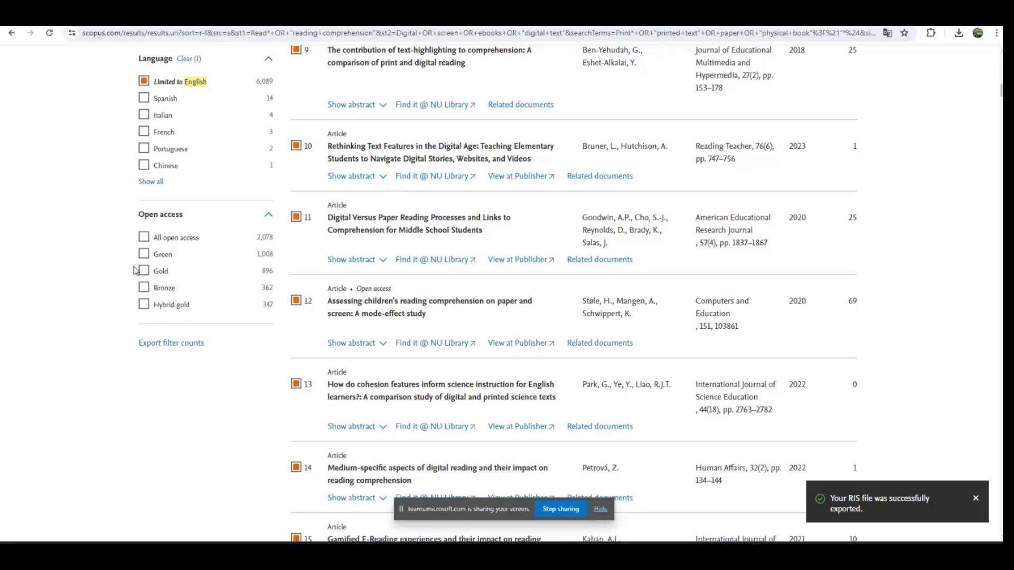
pyautogui.click(143, 270)
pyautogui.click(143, 288)
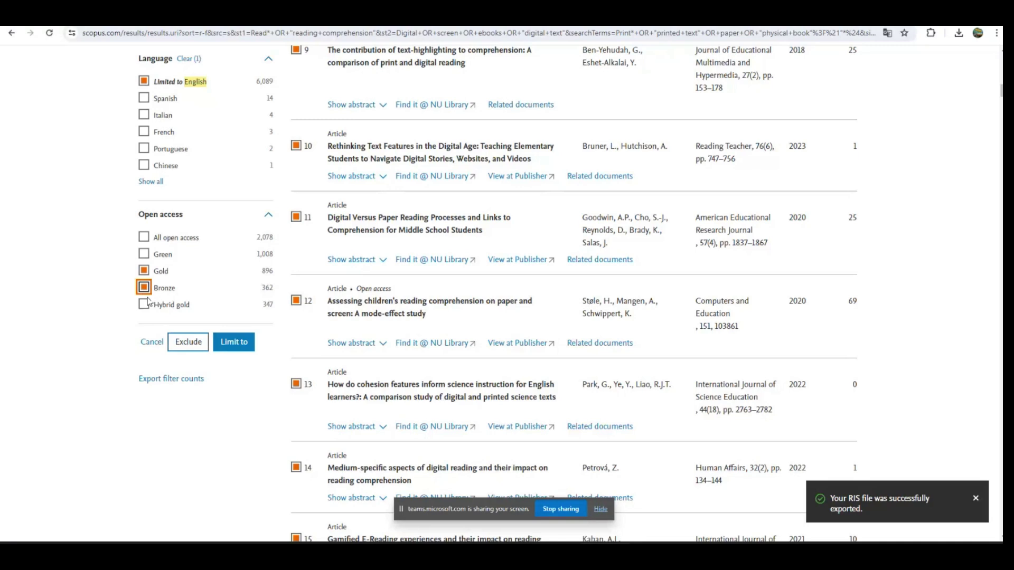
pyautogui.click(144, 305)
pyautogui.click(236, 341)
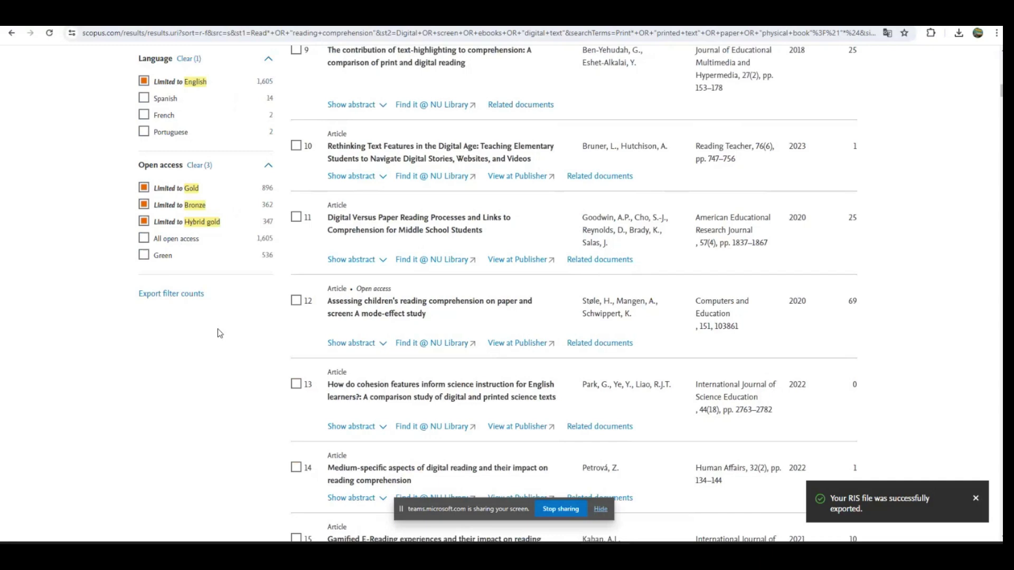
# View "A meta-analysis of the effect of paper versus digital reading on reading comprehension in health professional education" on the publisher's site
pyautogui.scroll(-3, 419, 297)
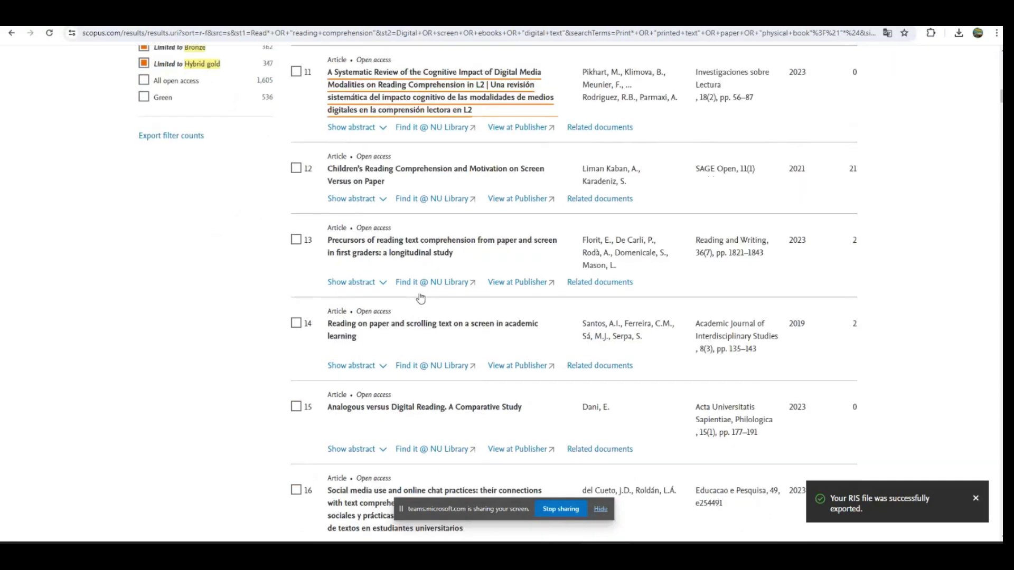
pyautogui.scroll(4, 465, 295)
pyautogui.scroll(2, 511, 208)
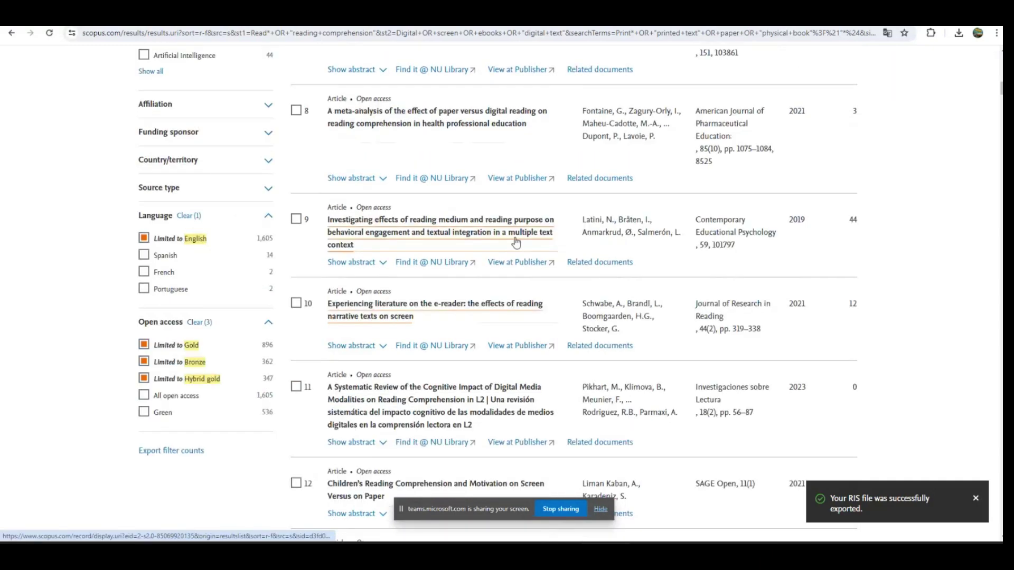
pyautogui.click(523, 179)
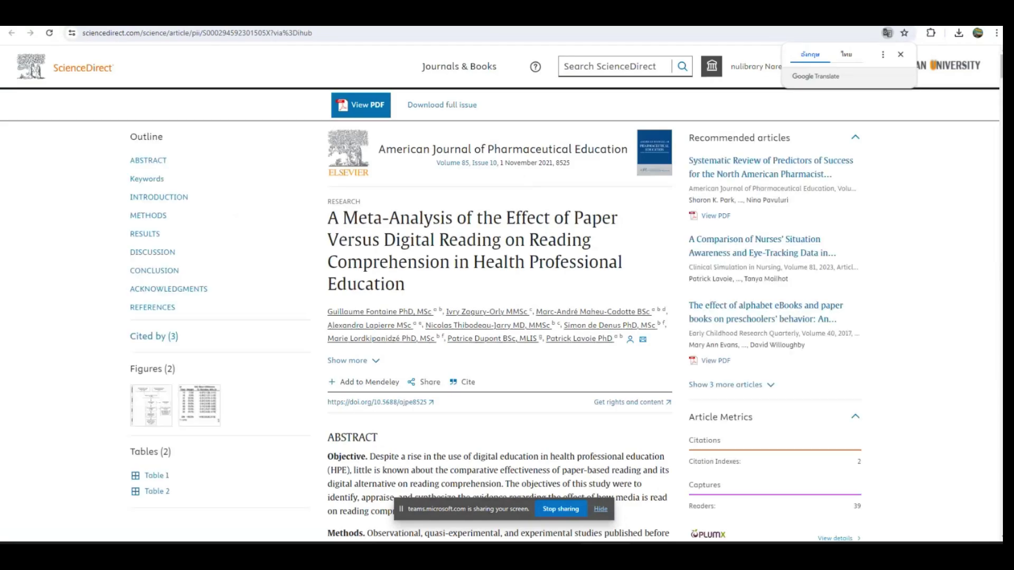
# Look through the article's abstract on ScienceDirect and open its full-text PDF
pyautogui.scroll(-5, 538, 331)
pyautogui.scroll(4, 528, 322)
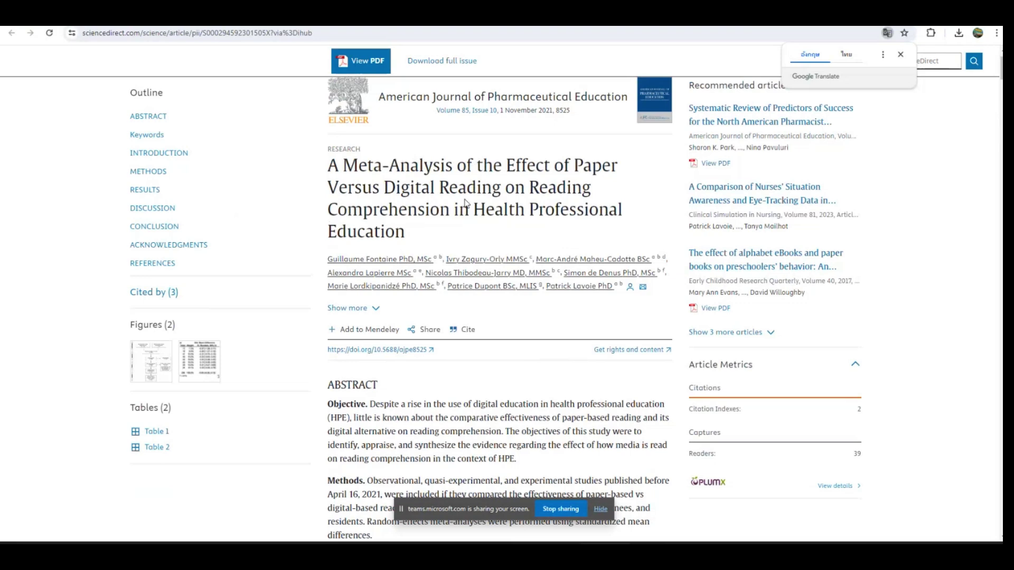
pyautogui.scroll(-4, 482, 208)
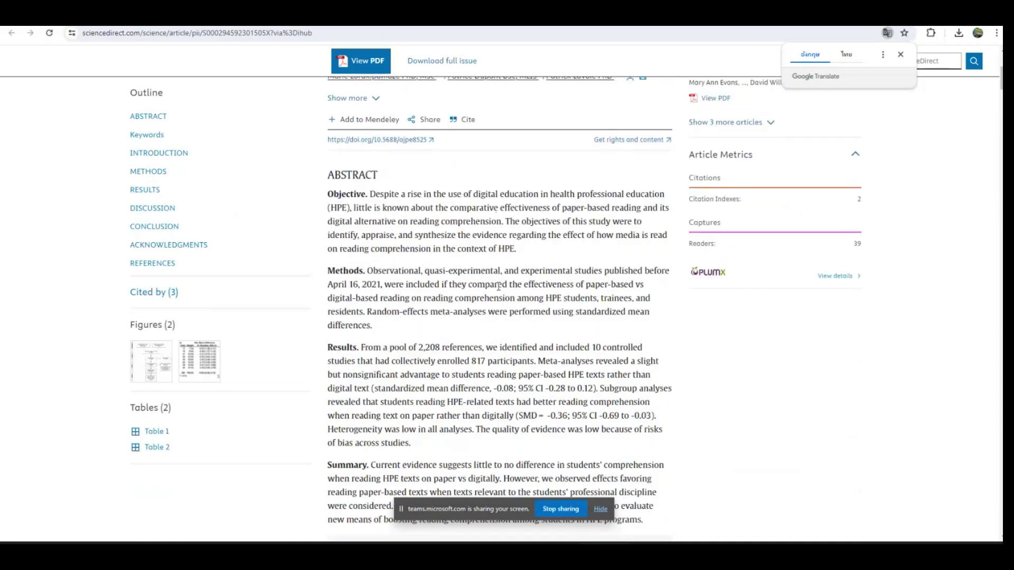
pyautogui.scroll(5, 499, 328)
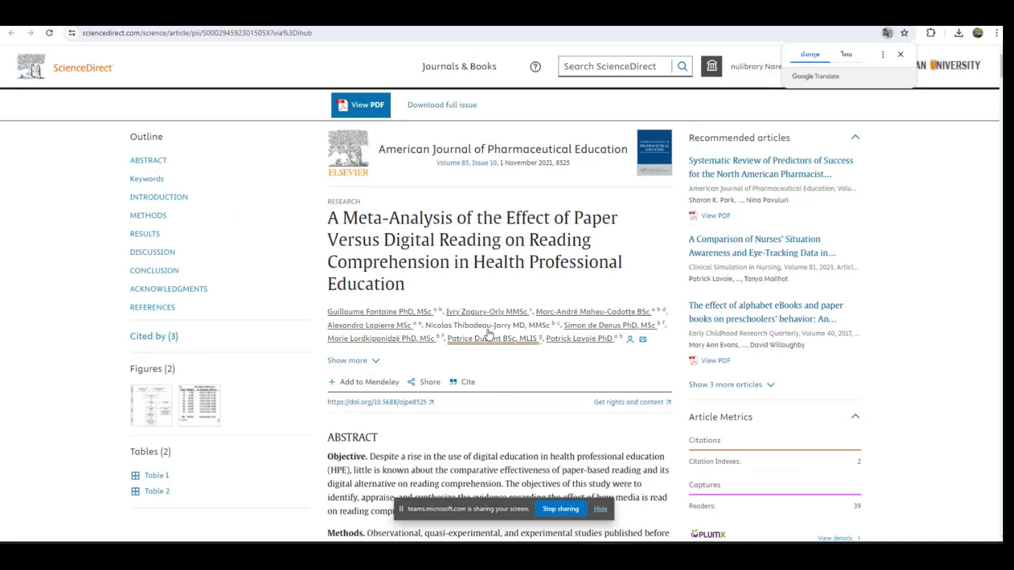
pyautogui.click(373, 112)
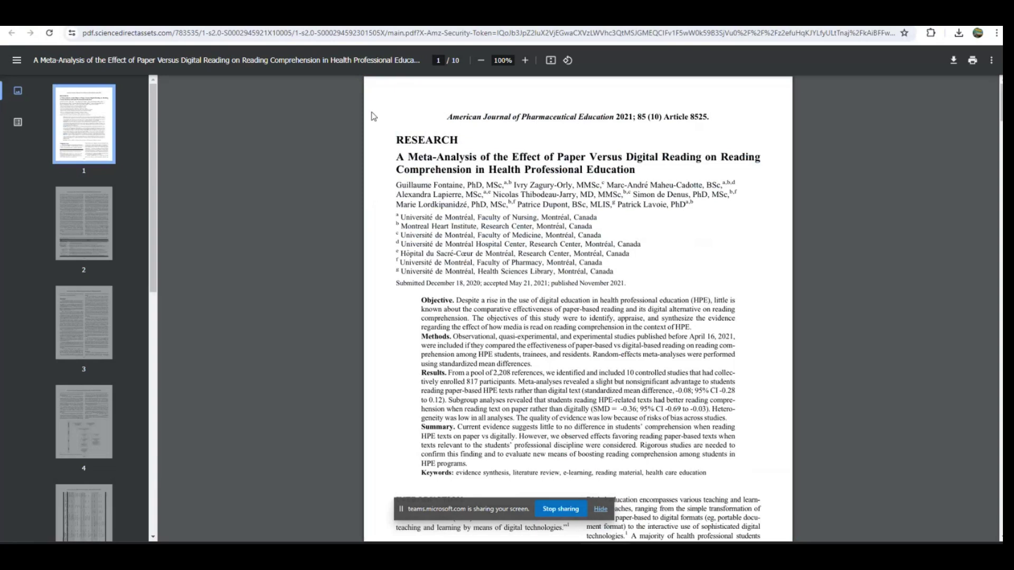
# Switch to the PowerPoint presentation showing the "Managing the results" slide
pyautogui.moveTo(657, 552)
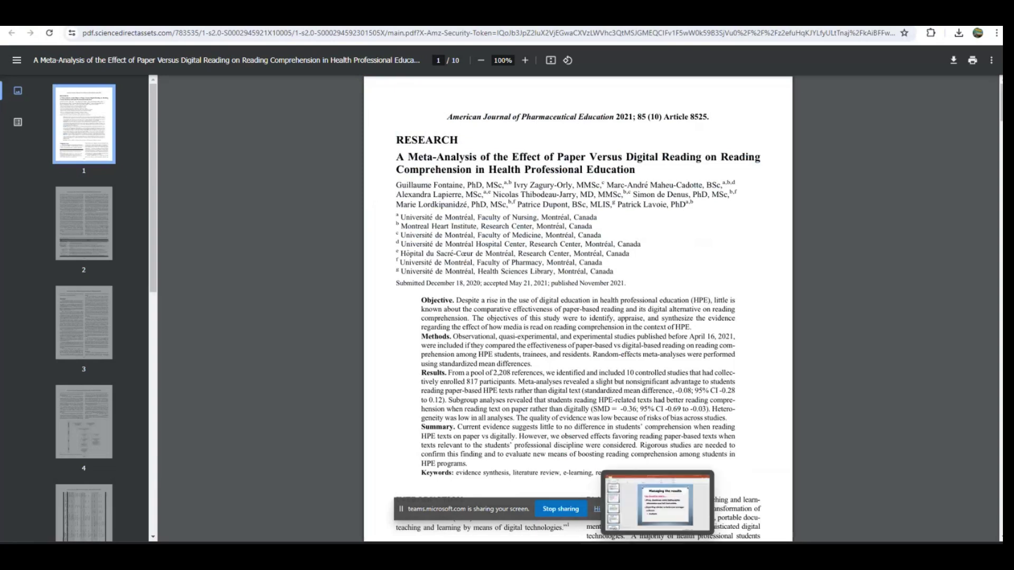
pyautogui.click(662, 525)
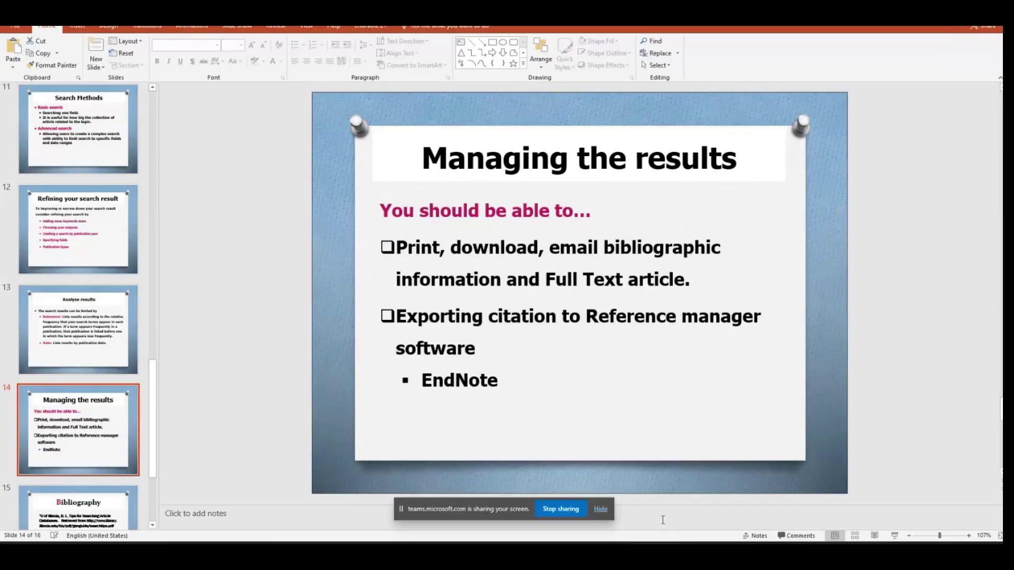
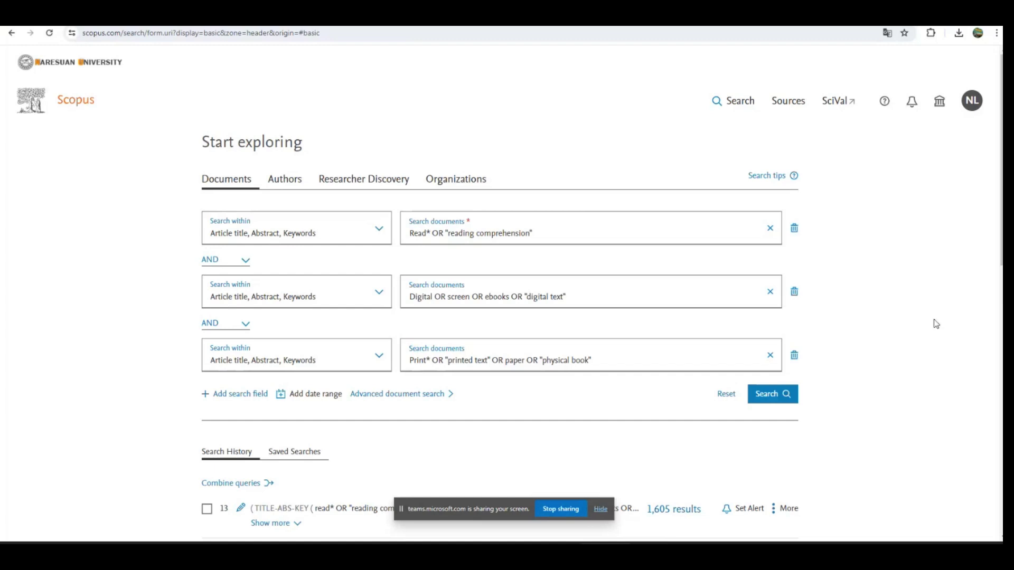
# Run the existing three-field search on reading, digital and printed text again and check the number of documents found
pyautogui.scroll(-2, 819, 275)
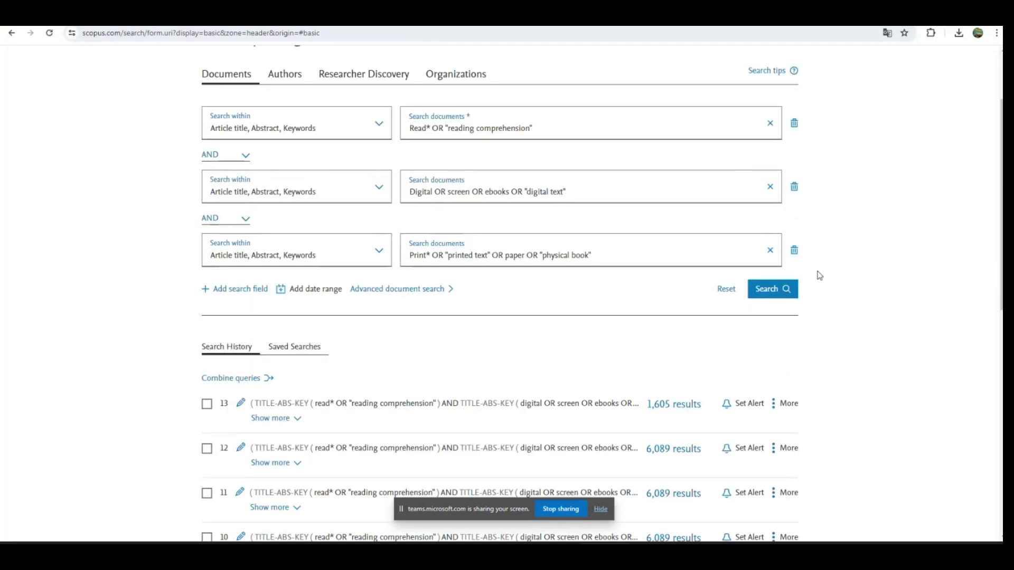
pyautogui.click(782, 288)
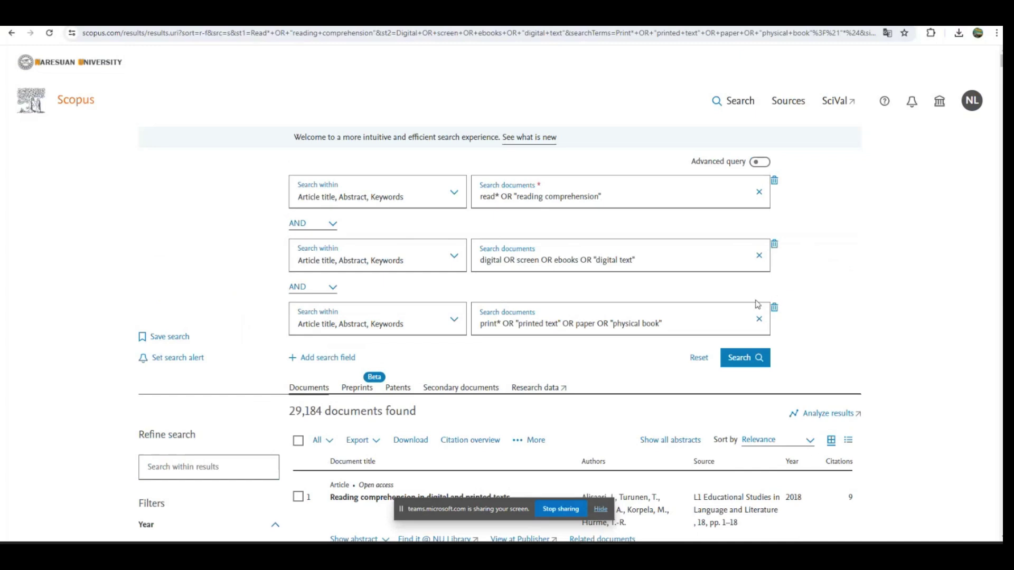
pyautogui.scroll(-1, 319, 355)
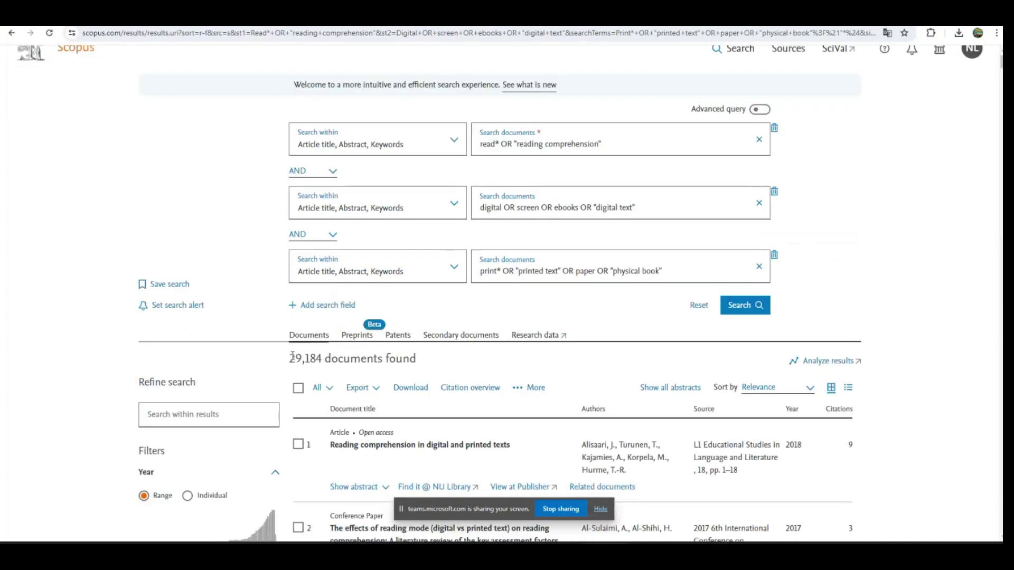
pyautogui.moveTo(292, 356)
pyautogui.mouseDown()
pyautogui.moveTo(300, 357)
pyautogui.moveTo(290, 366)
pyautogui.mouseUp()
# Limit the search results to the Social Sciences subject area, choosing from the full list of subject areas
pyautogui.scroll(-7, 225, 394)
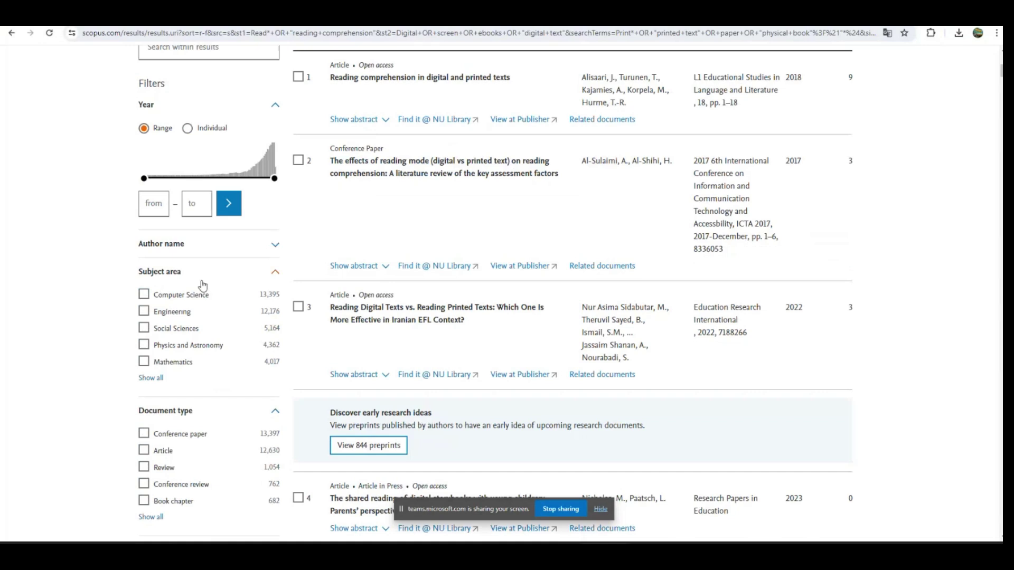
pyautogui.click(152, 379)
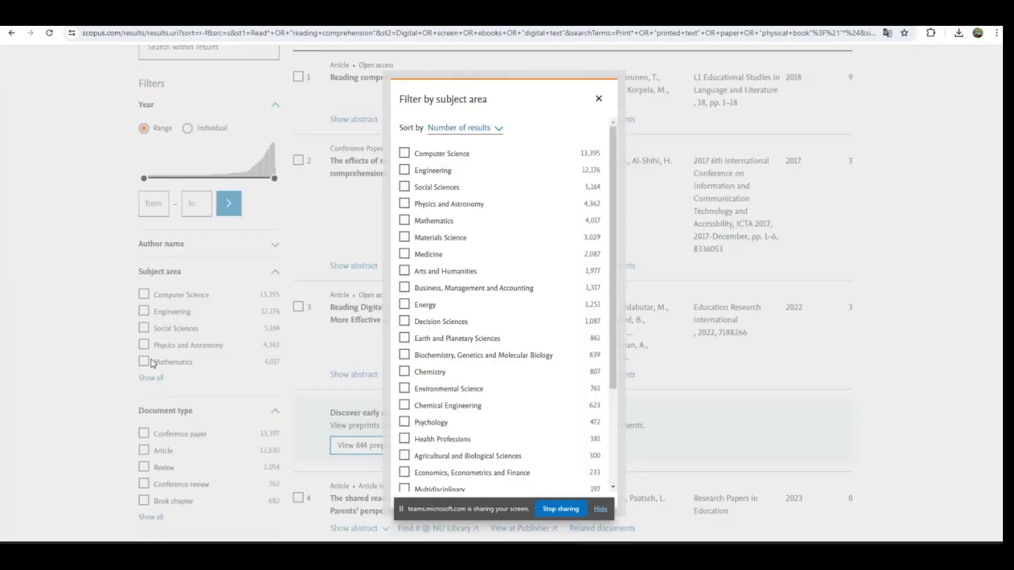
pyautogui.click(404, 186)
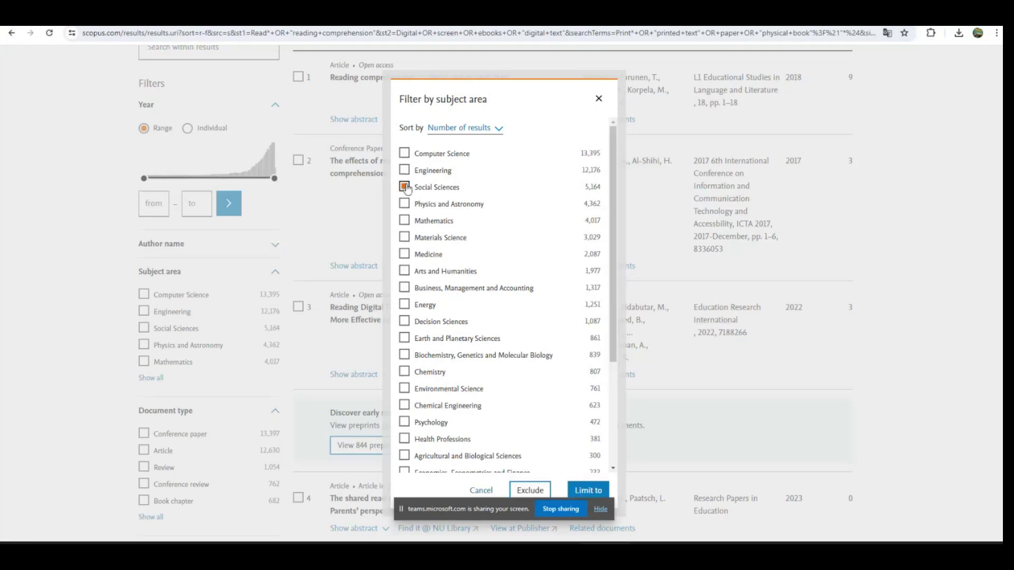
pyautogui.click(598, 491)
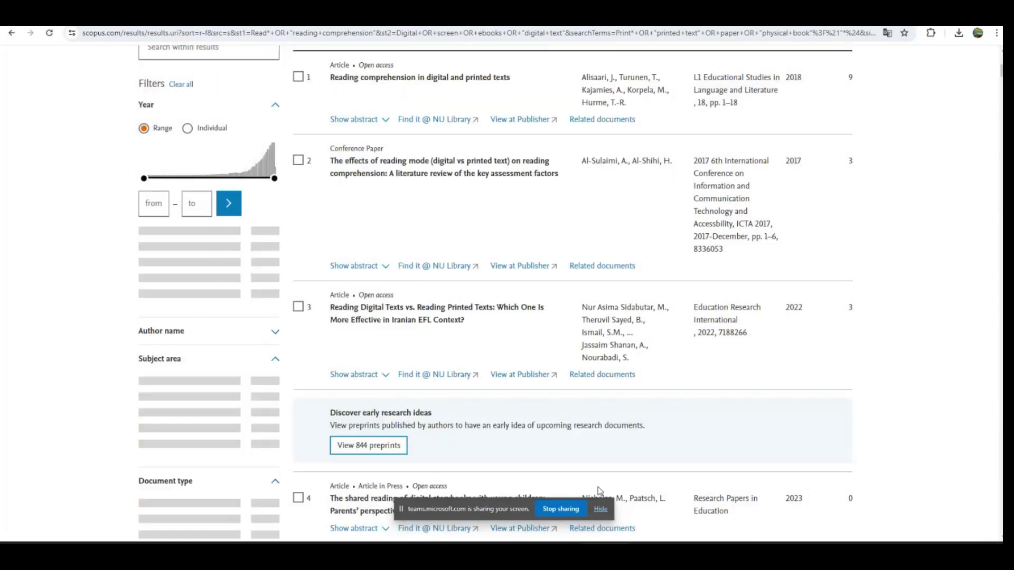
pyautogui.scroll(4, 500, 421)
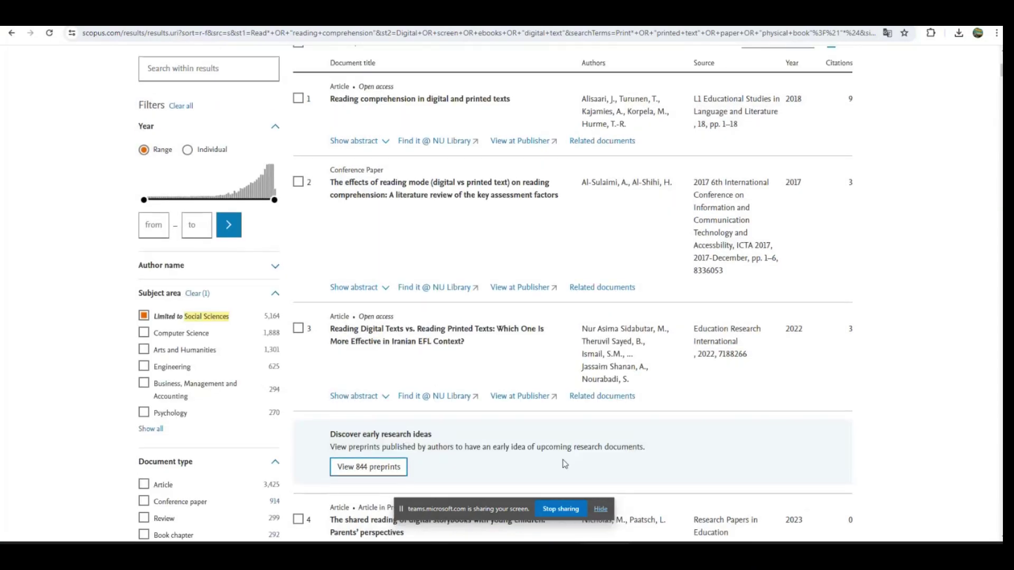
pyautogui.scroll(4, 436, 391)
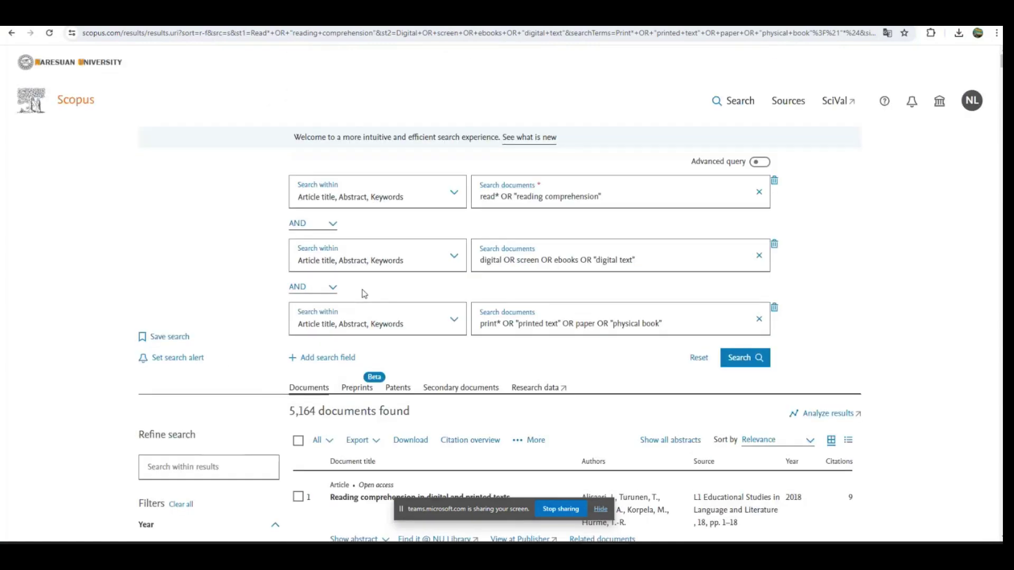
# Limit the Social Sciences results to the document type Article
pyautogui.scroll(-3, 362, 294)
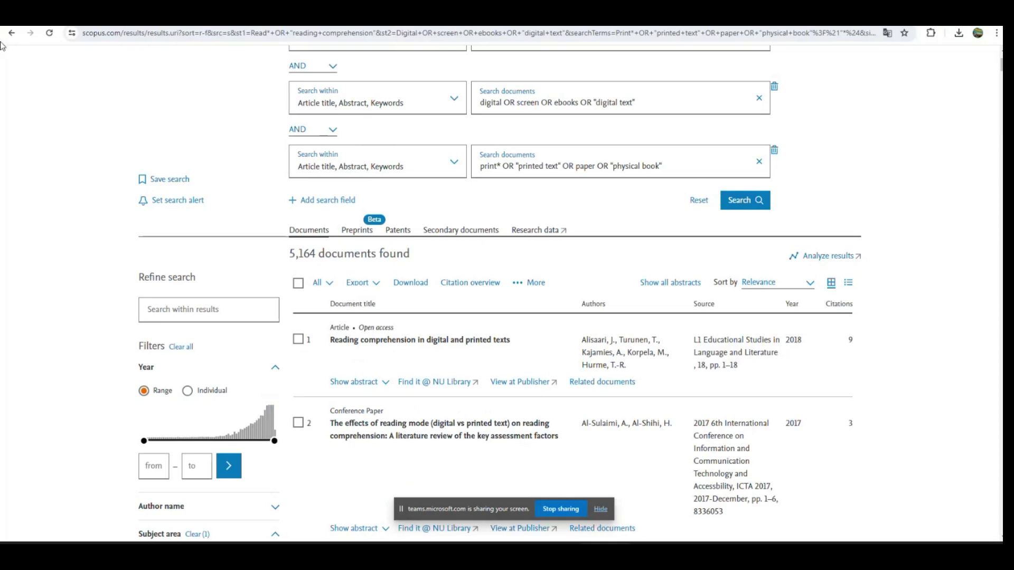
pyautogui.scroll(-1, 170, 194)
pyautogui.scroll(-4, 174, 195)
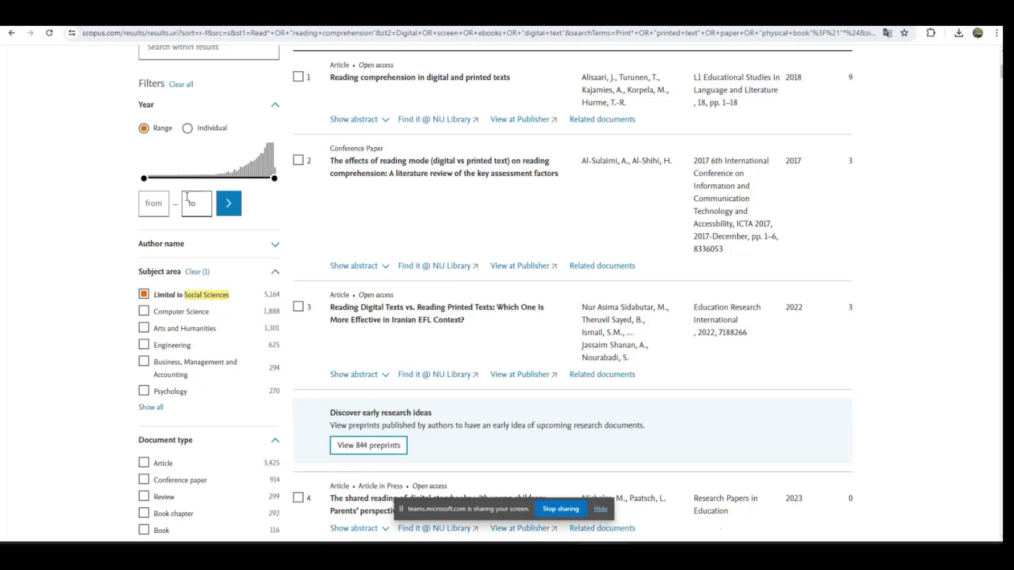
pyautogui.scroll(-2, 174, 253)
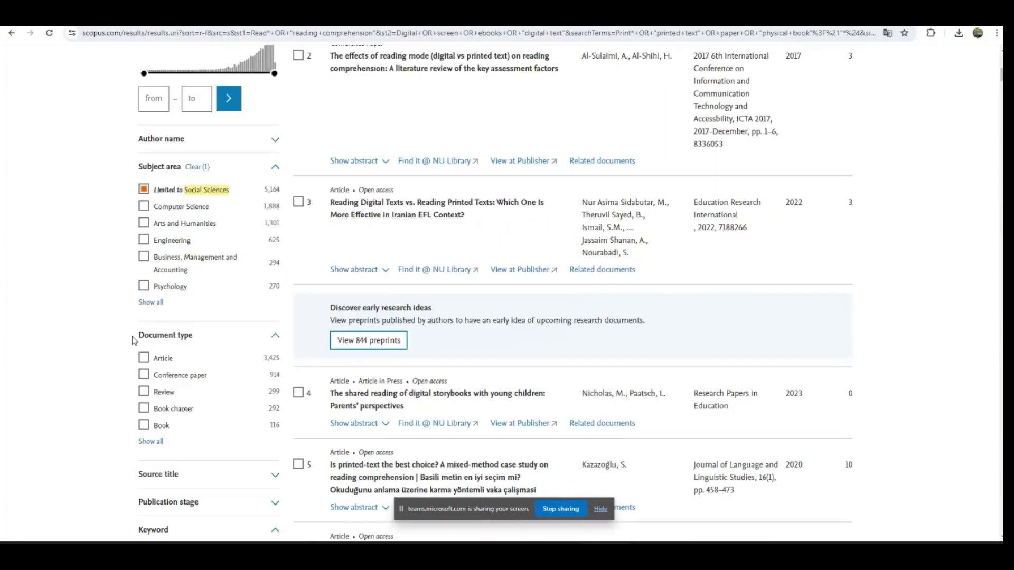
pyautogui.click(133, 336)
pyautogui.click(140, 335)
pyautogui.click(144, 359)
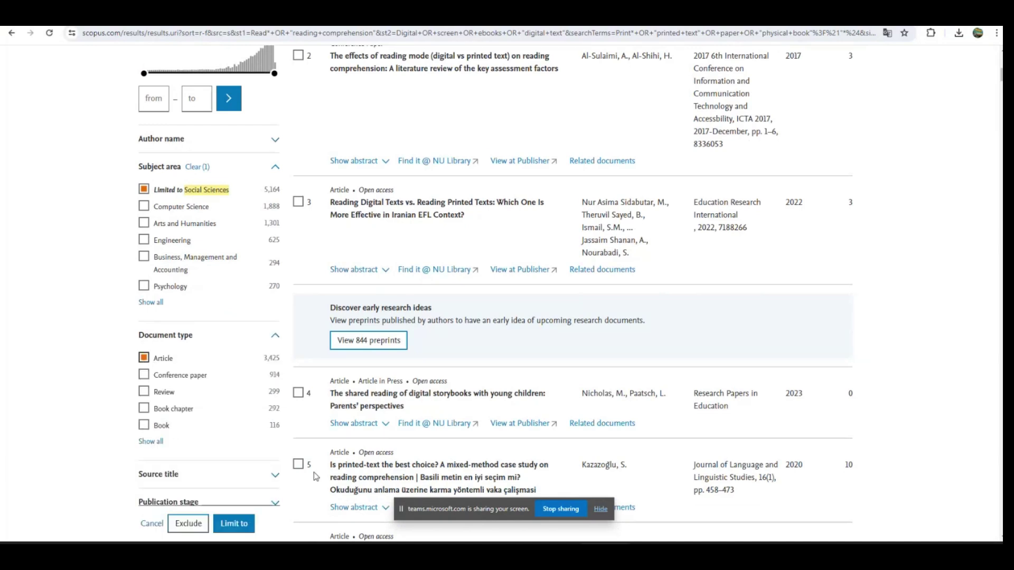
pyautogui.click(234, 523)
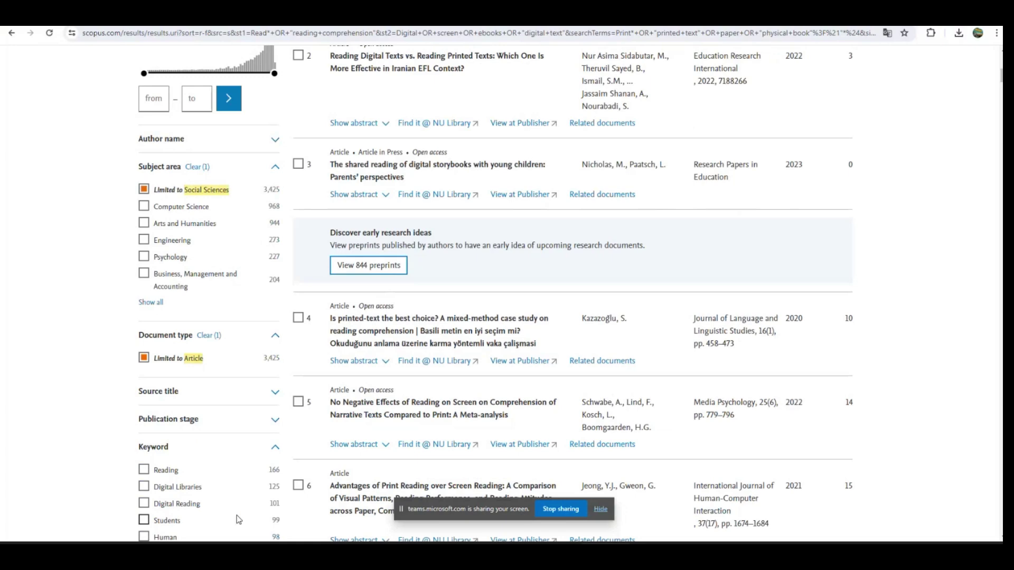
# Open the analysis of the filtered results and examine the documents-by-year chart and the additional data cards
pyautogui.scroll(6, 239, 519)
pyautogui.scroll(1, 304, 508)
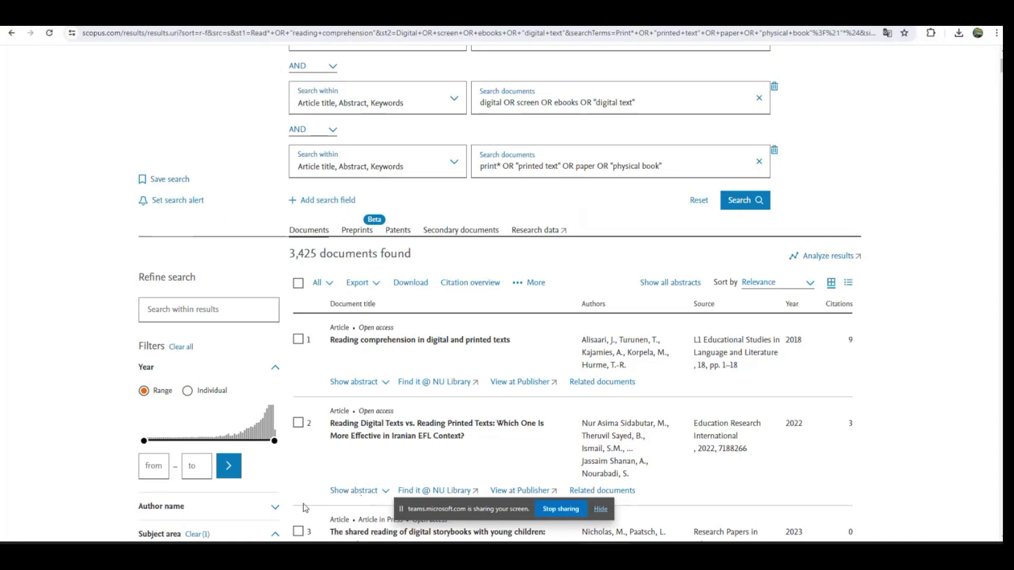
pyautogui.scroll(-1, 685, 506)
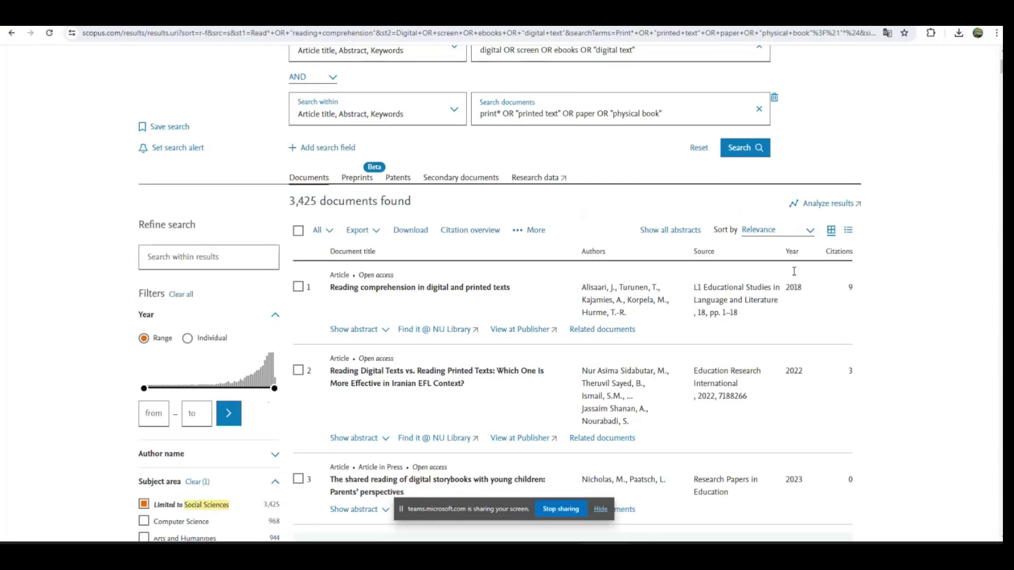
pyautogui.moveTo(854, 203); pyautogui.dragTo(811, 209)
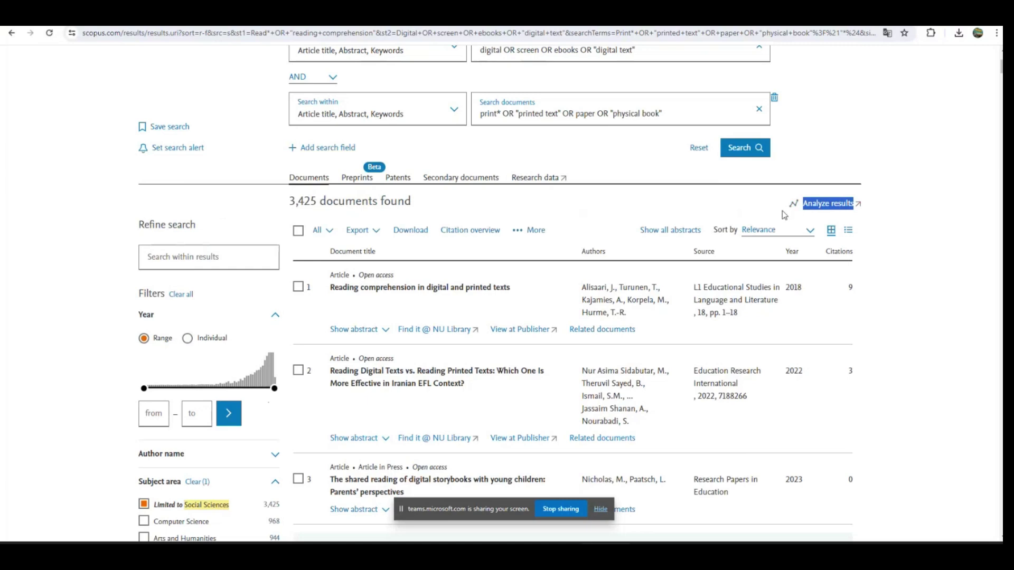
pyautogui.click(825, 210)
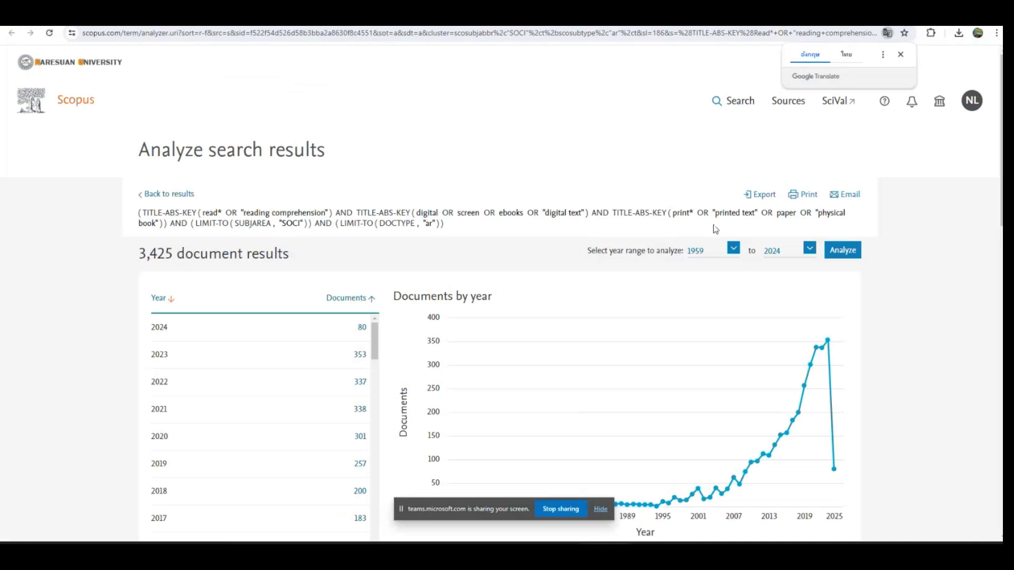
pyautogui.scroll(-2, 716, 228)
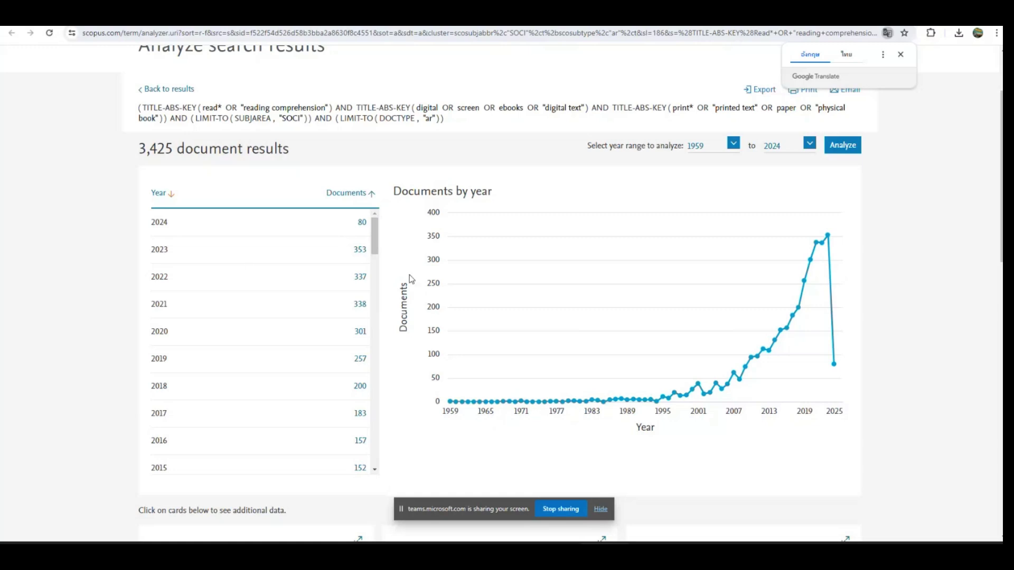
pyautogui.scroll(-2, 412, 277)
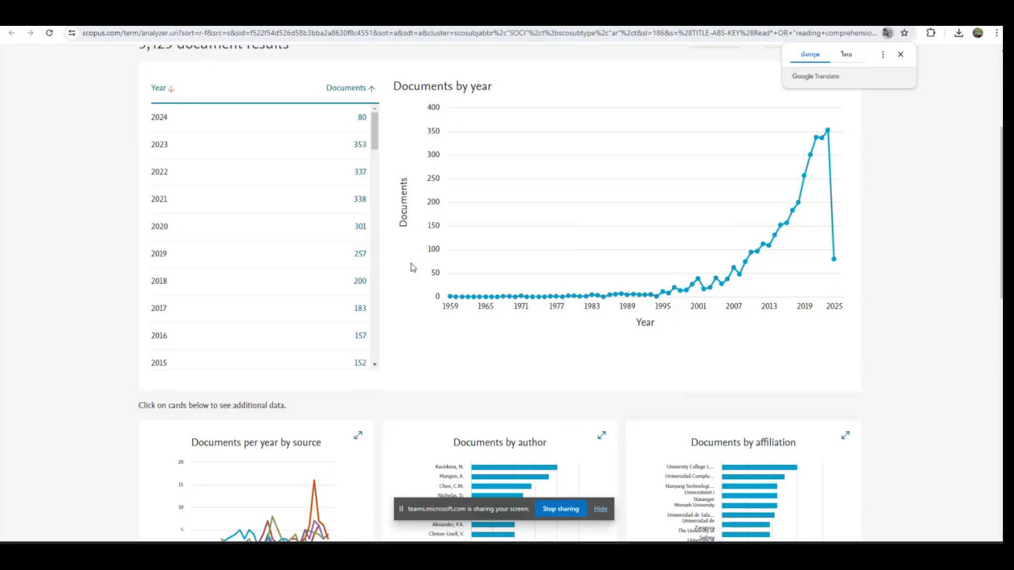
# Open the documents-per-year-by-source breakdown from the additional data cards of the analysis
pyautogui.scroll(-3, 376, 158)
pyautogui.scroll(-2, 256, 522)
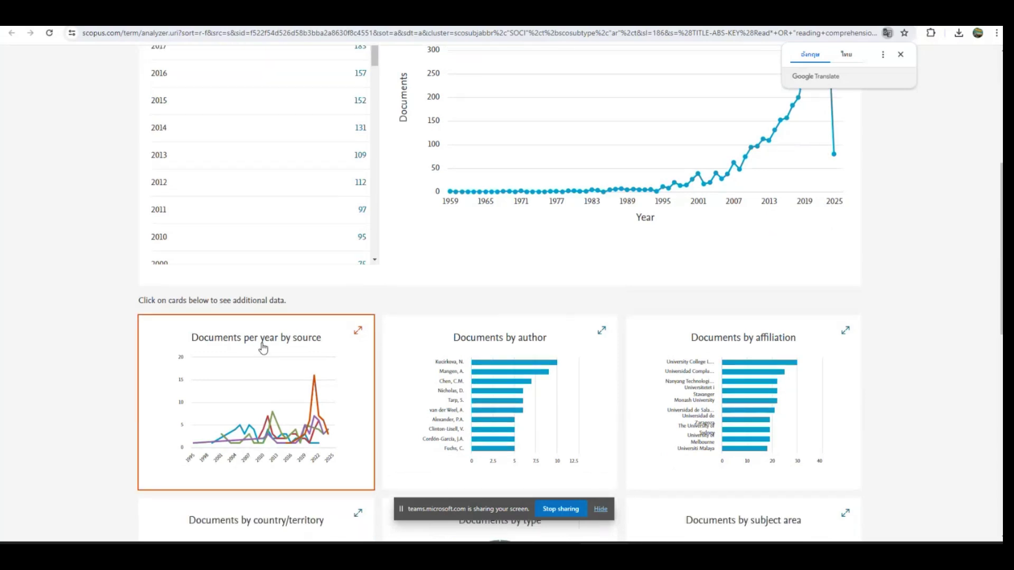
pyautogui.click(263, 348)
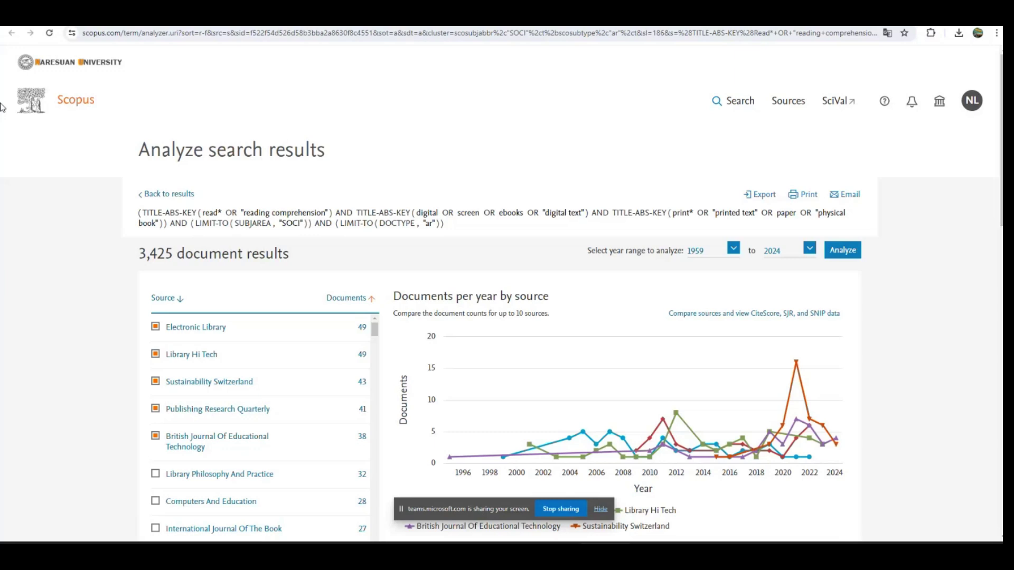
# Switch the analysis to documents by country or territory and examine the country chart
pyautogui.scroll(-6, 324, 125)
pyautogui.scroll(-5, 520, 240)
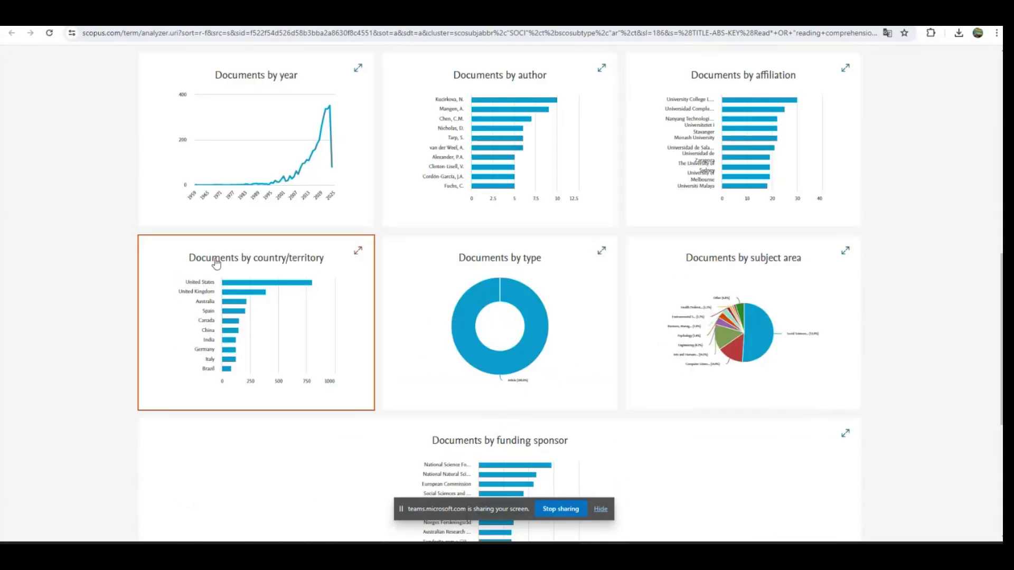
pyautogui.click(239, 262)
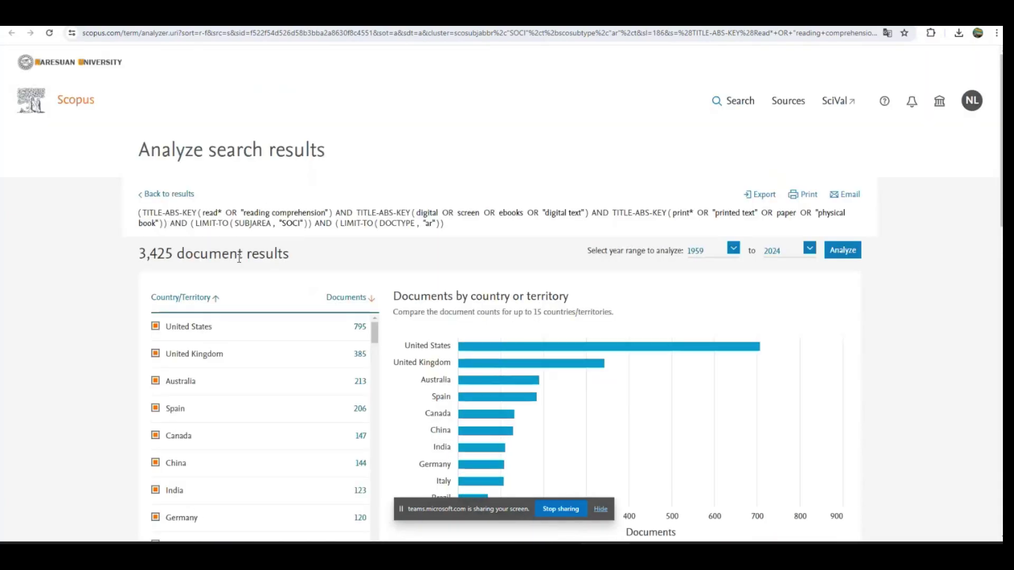
pyautogui.scroll(-1, 605, 312)
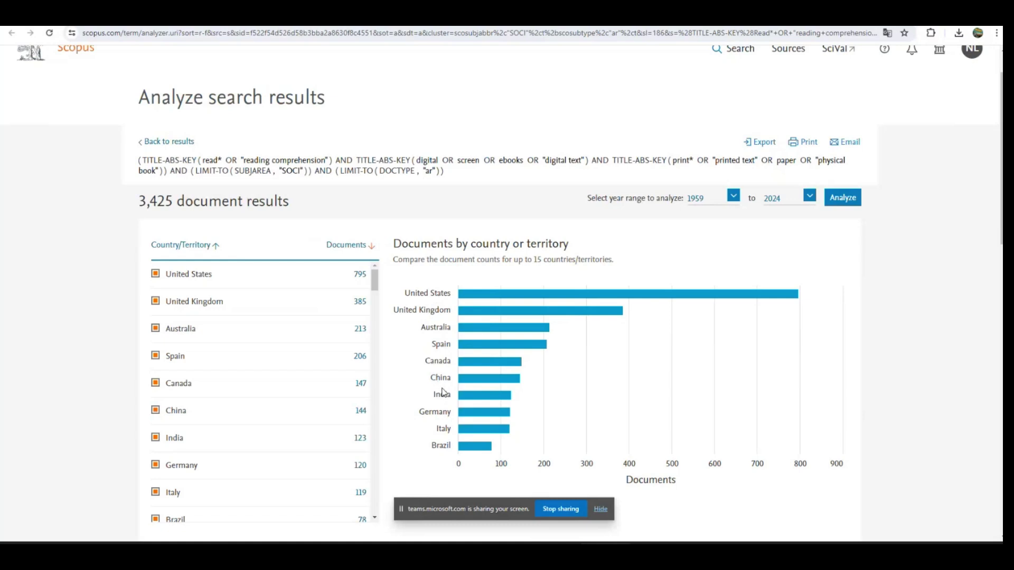
pyautogui.scroll(-4, 444, 393)
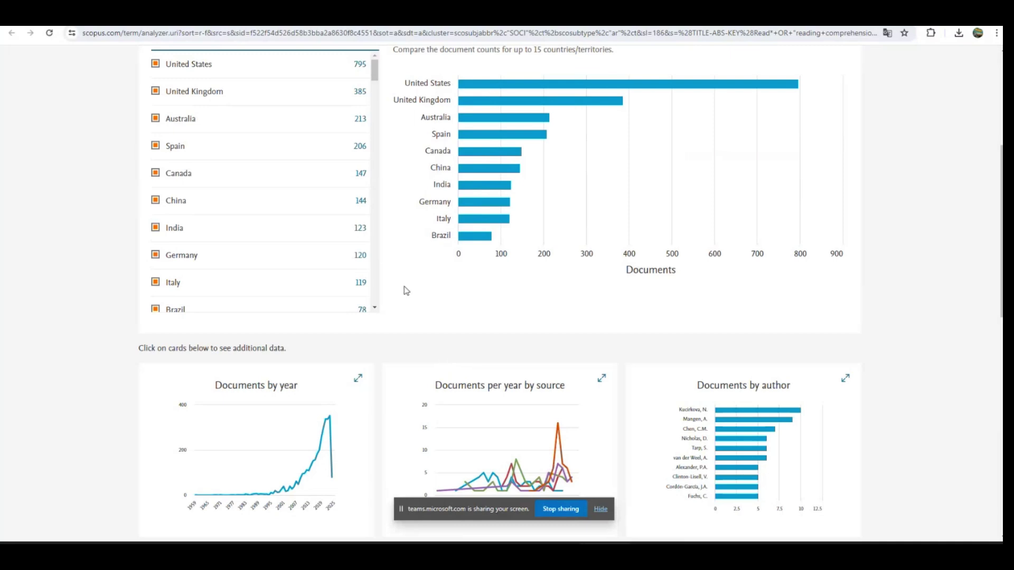
# Open the documents-by-author breakdown of the analyzed results
pyautogui.scroll(-1, 405, 288)
pyautogui.scroll(-1, 580, 283)
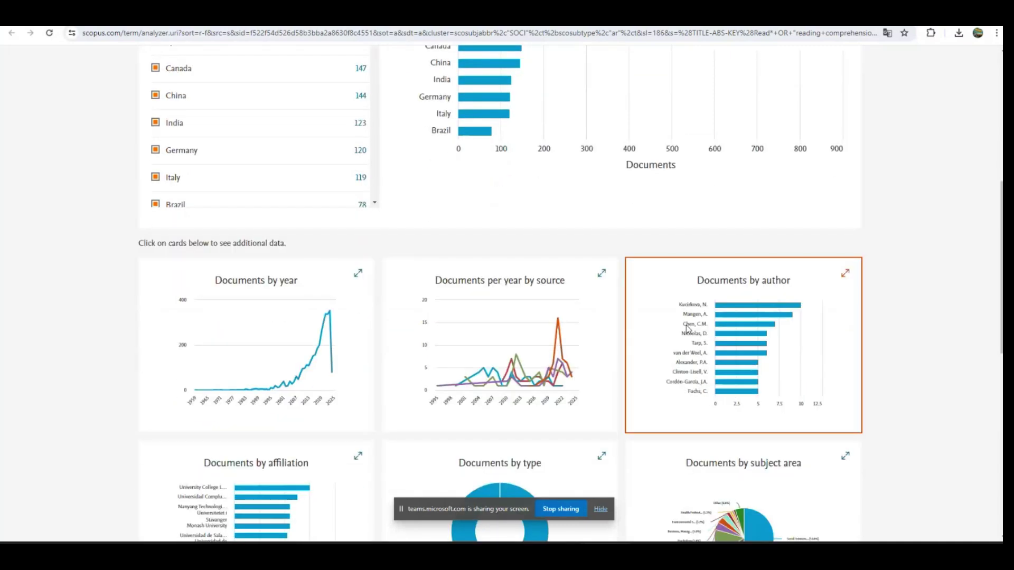
pyautogui.click(729, 275)
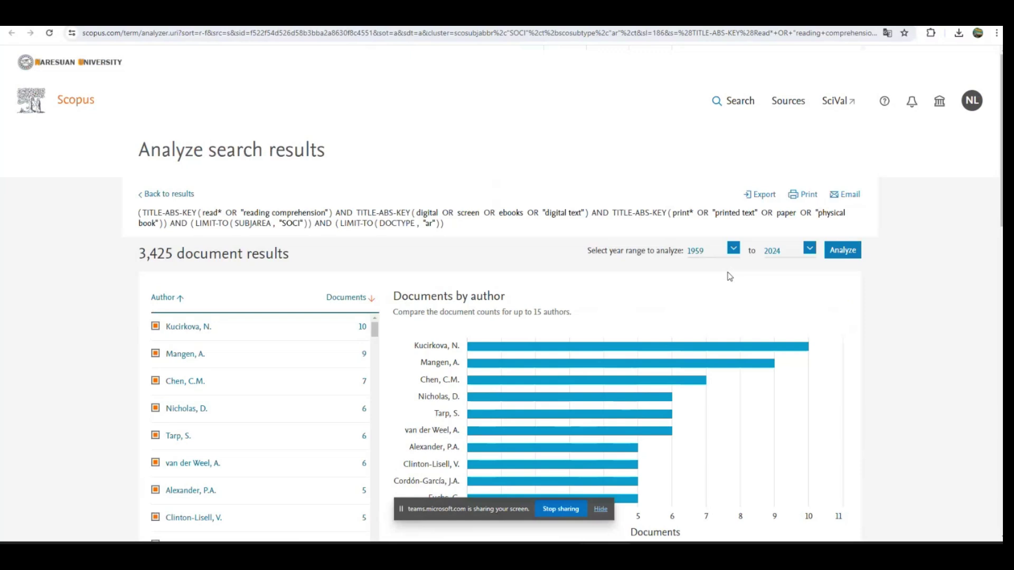
# Return to the documents-per-year-by-source breakdown and review the list of journals and their yearly chart
pyautogui.scroll(-6, 686, 306)
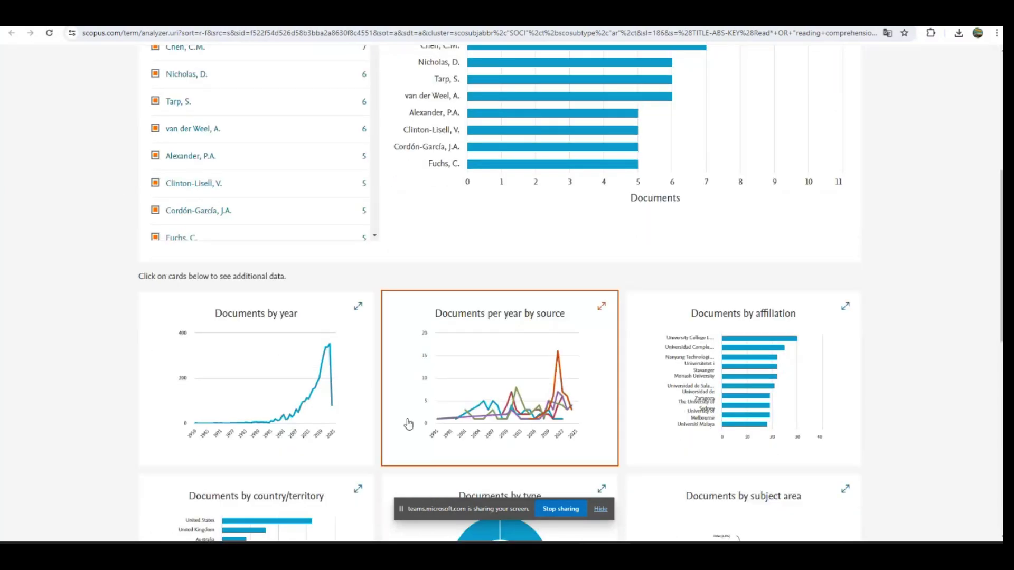
pyautogui.click(537, 288)
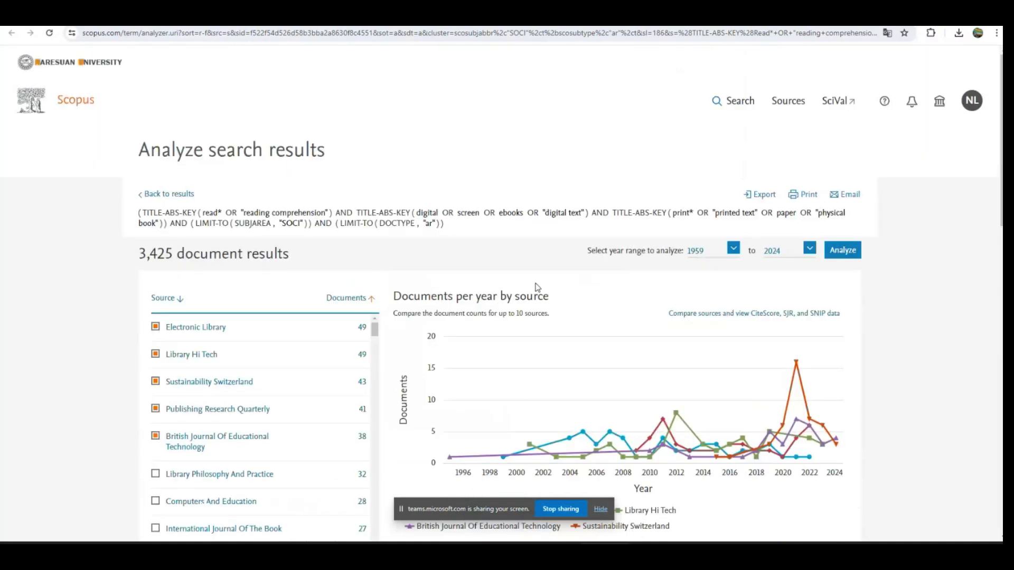
pyautogui.scroll(-2, 536, 287)
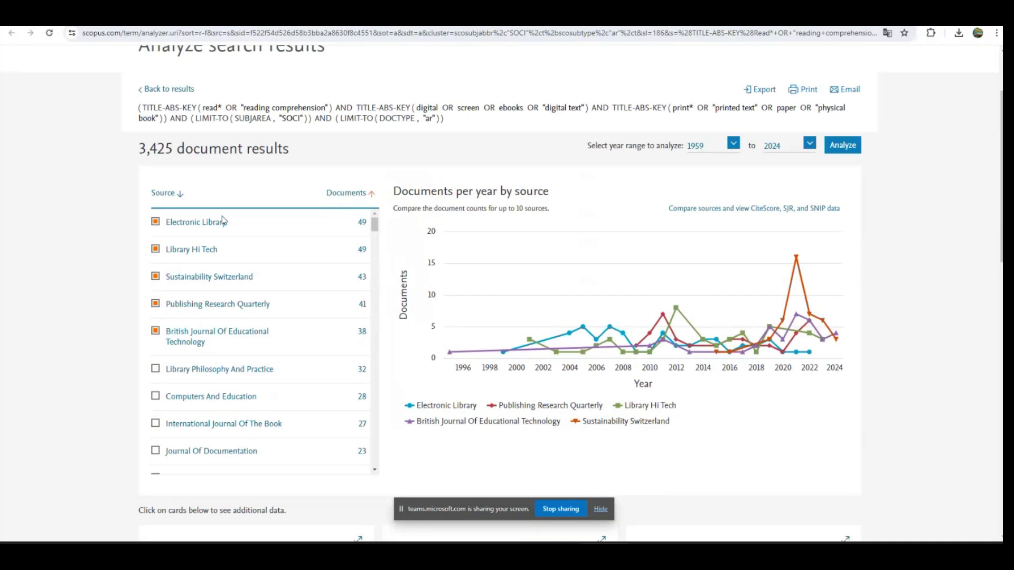
pyautogui.scroll(-3, 290, 245)
pyautogui.scroll(5, 294, 290)
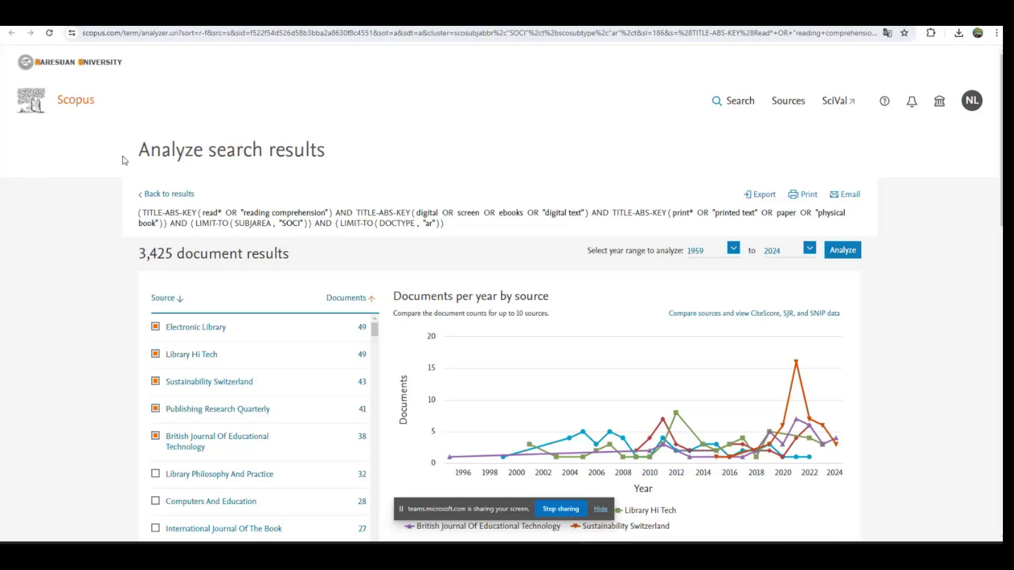
# Go back to the Scopus start page and rerun the existing three-field search on reading, digital and printed text
pyautogui.click(88, 107)
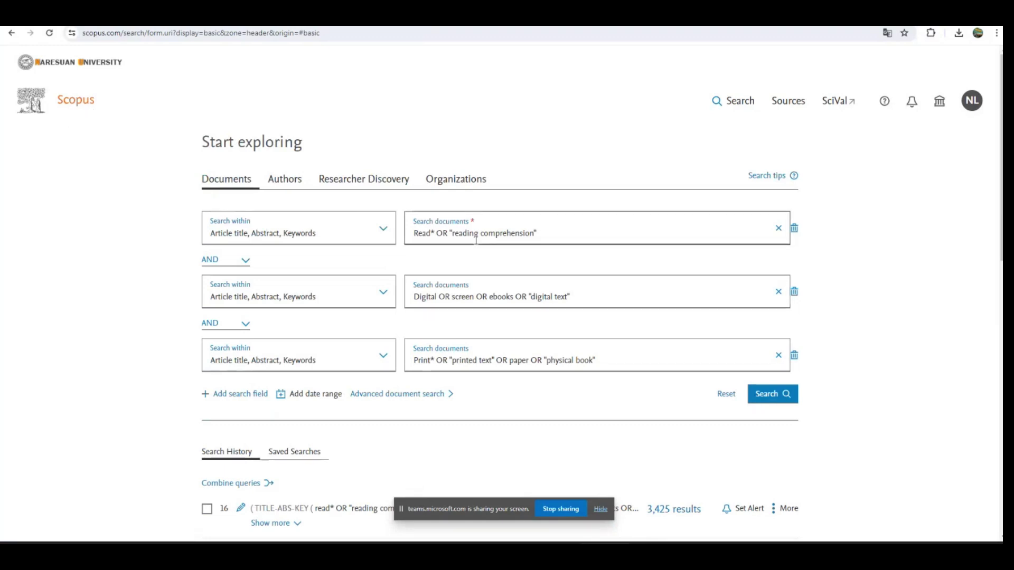
pyautogui.scroll(-1, 822, 315)
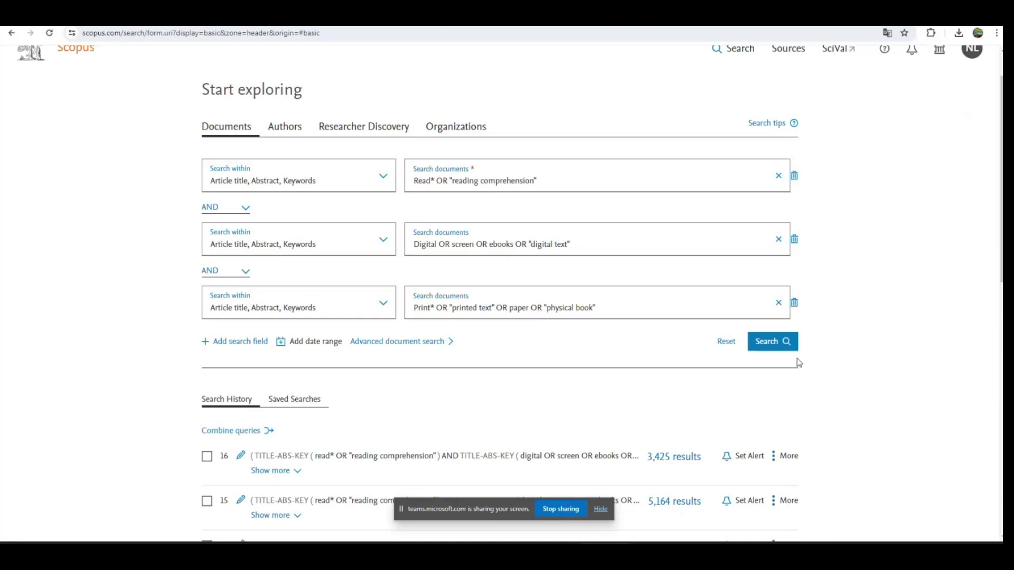
pyautogui.click(772, 342)
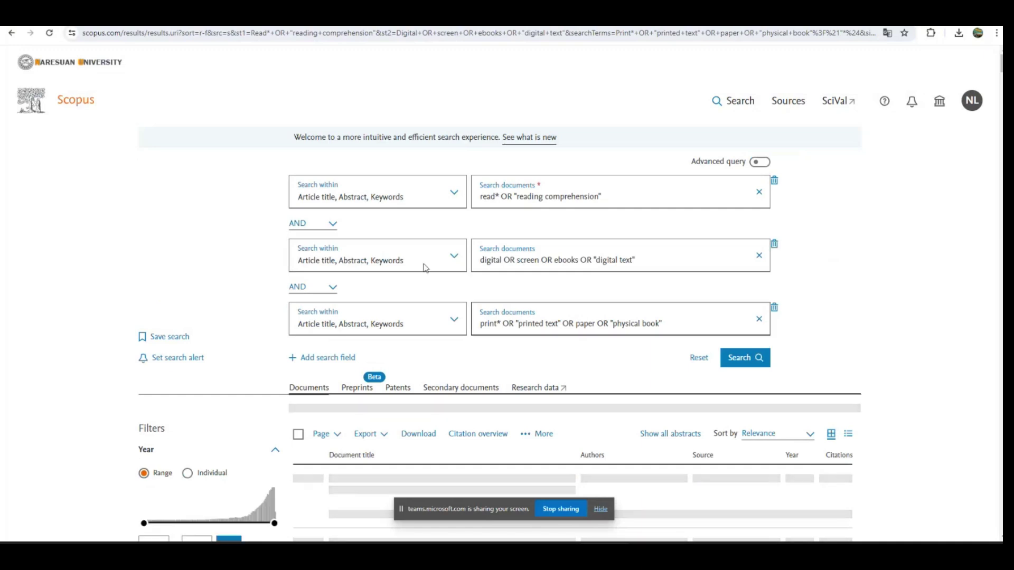
# Limit the rerun search results to Social Sciences, picked from the full list of subject areas
pyautogui.scroll(-3, 238, 125)
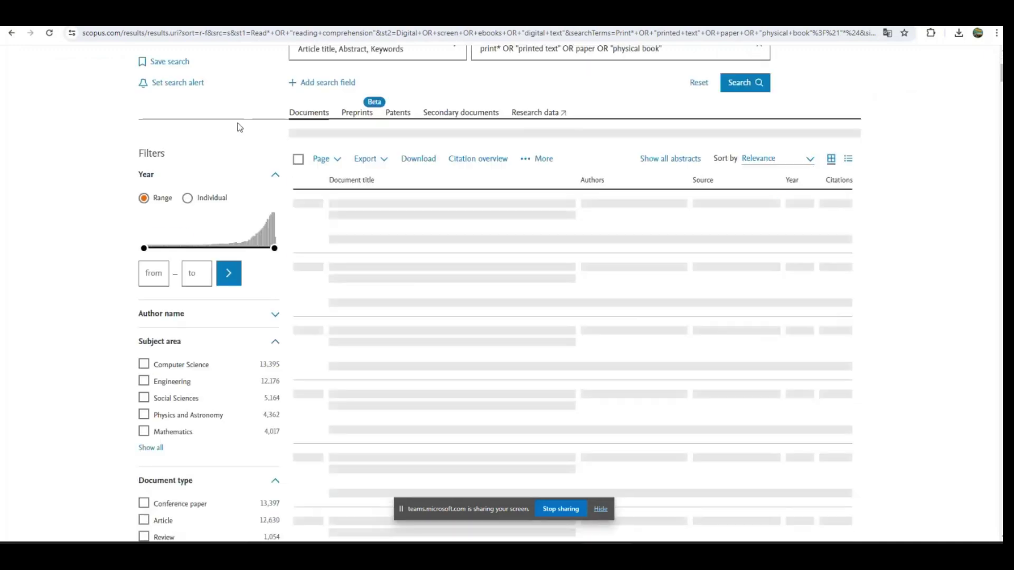
pyautogui.scroll(-2, 237, 130)
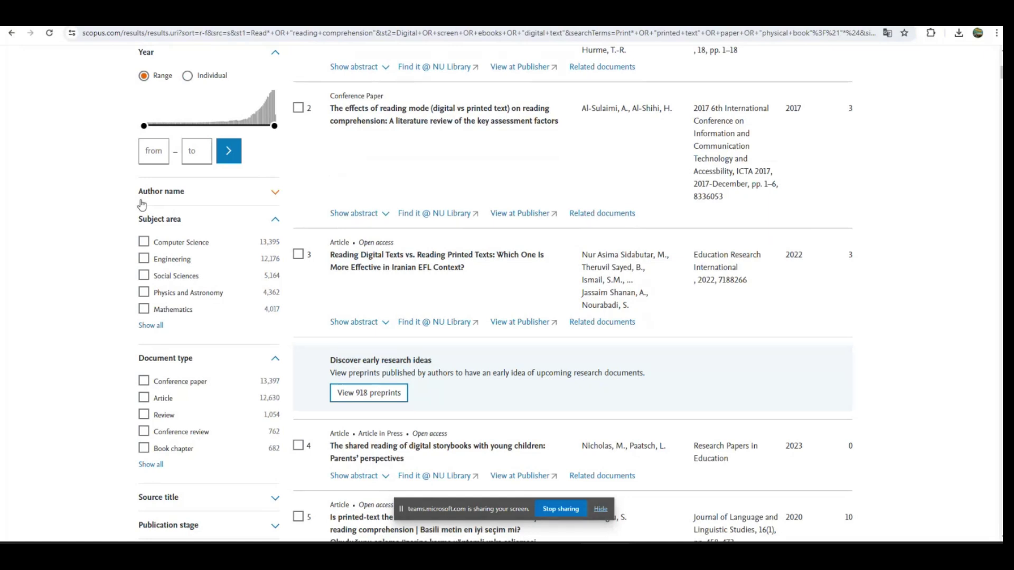
pyautogui.click(154, 325)
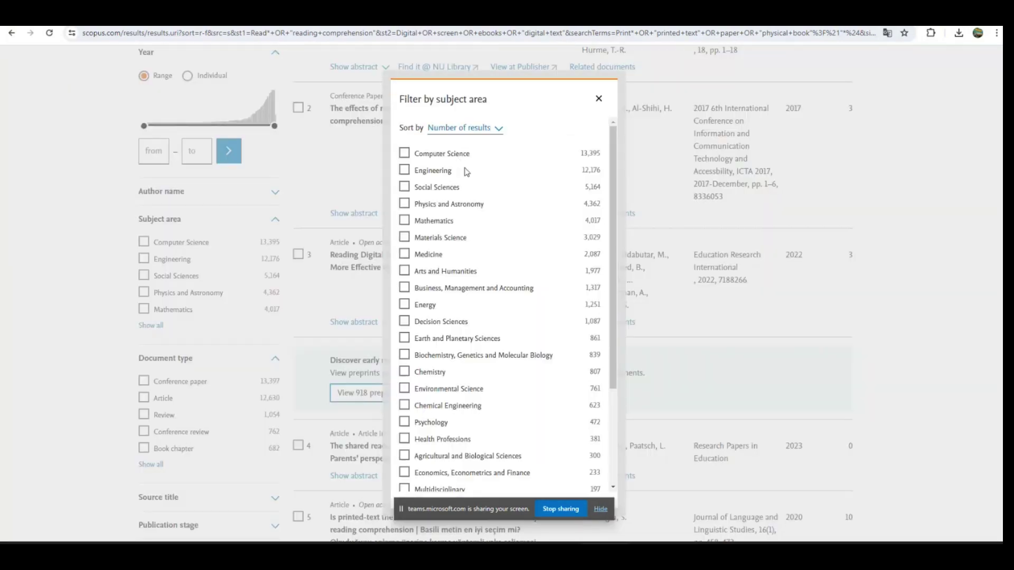
pyautogui.click(404, 188)
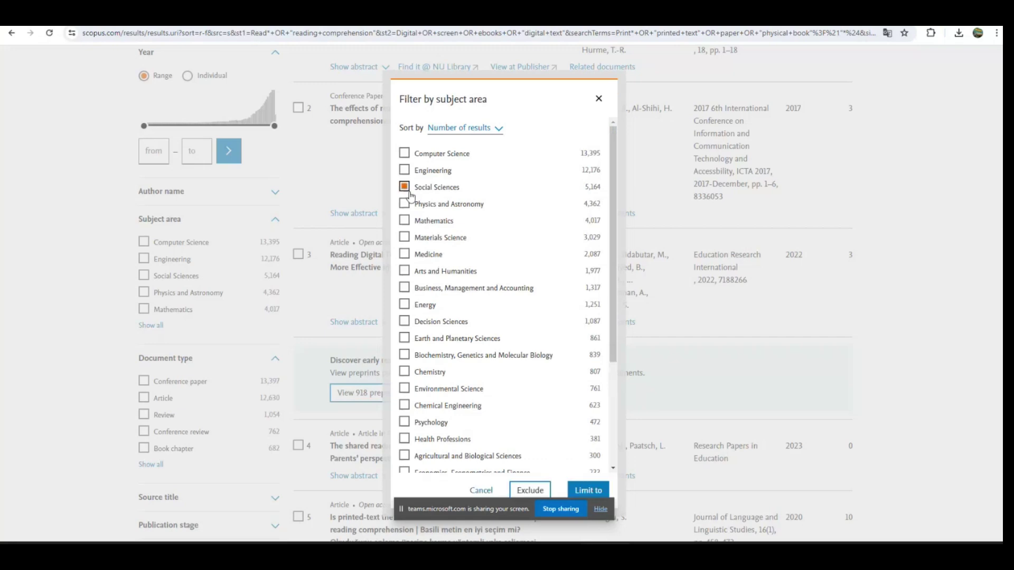
pyautogui.click(590, 490)
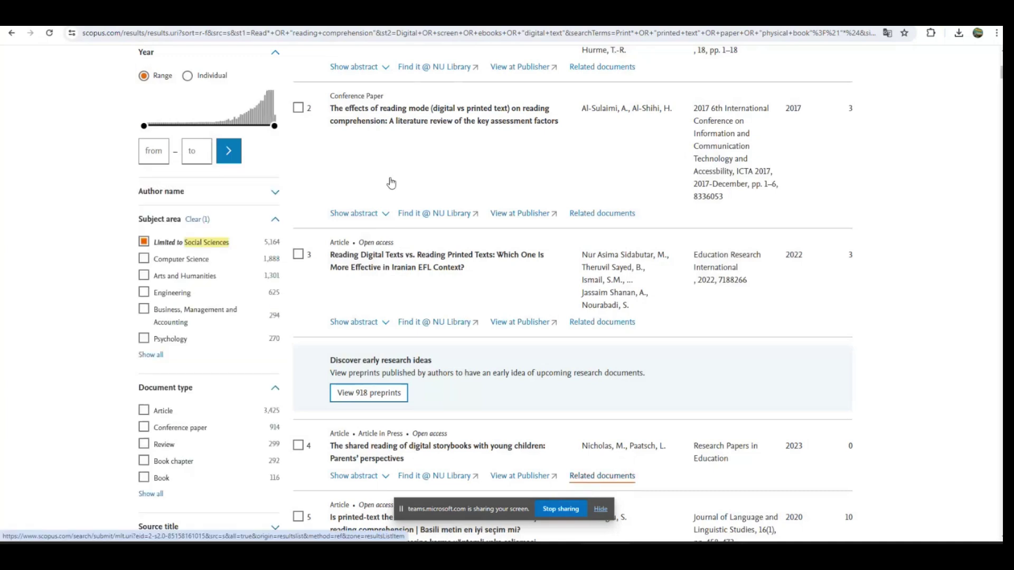
# Limit the Social Sciences results to documents of type Article
pyautogui.scroll(-1, 391, 184)
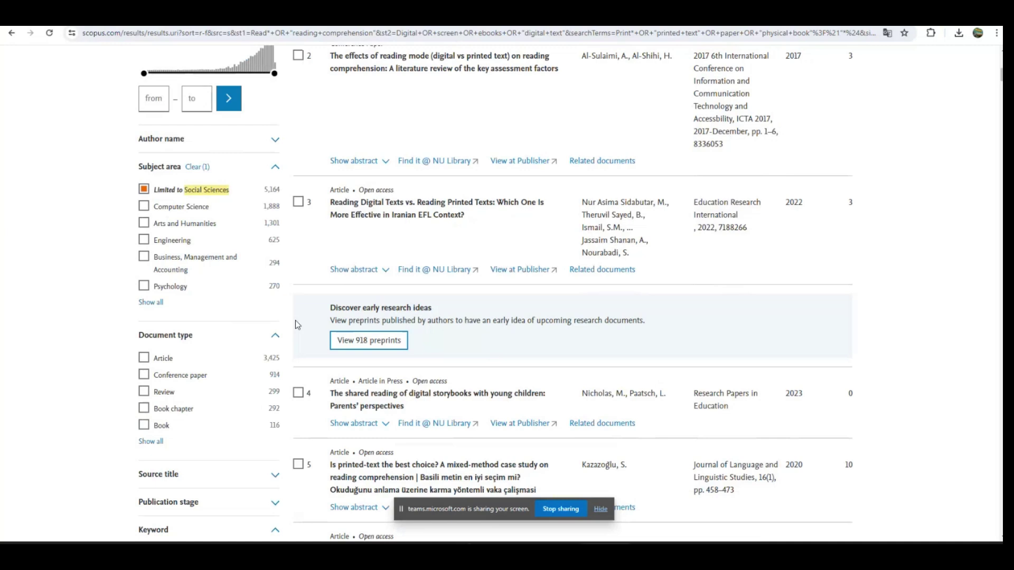
pyautogui.scroll(-1, 283, 310)
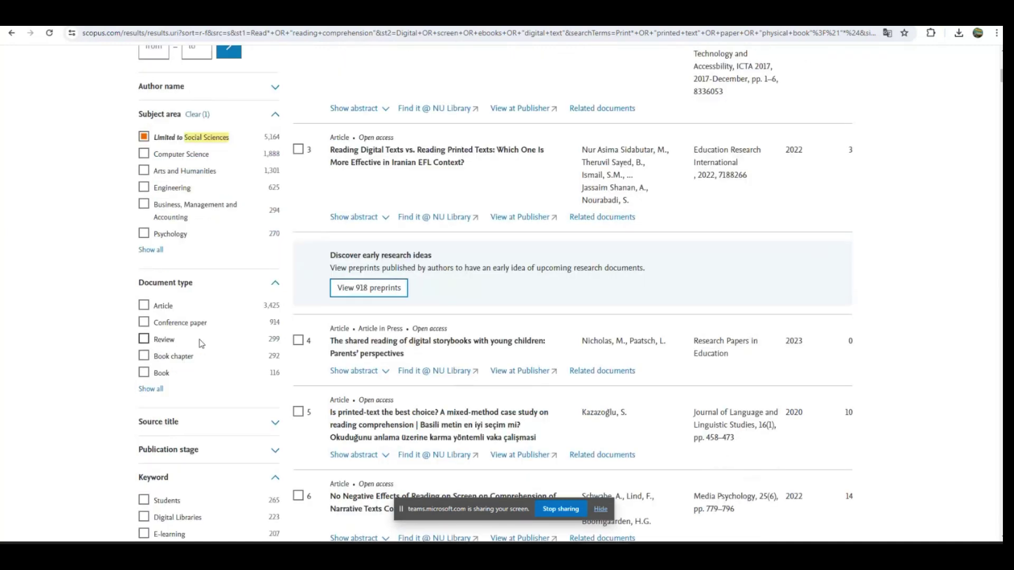
pyautogui.click(145, 307)
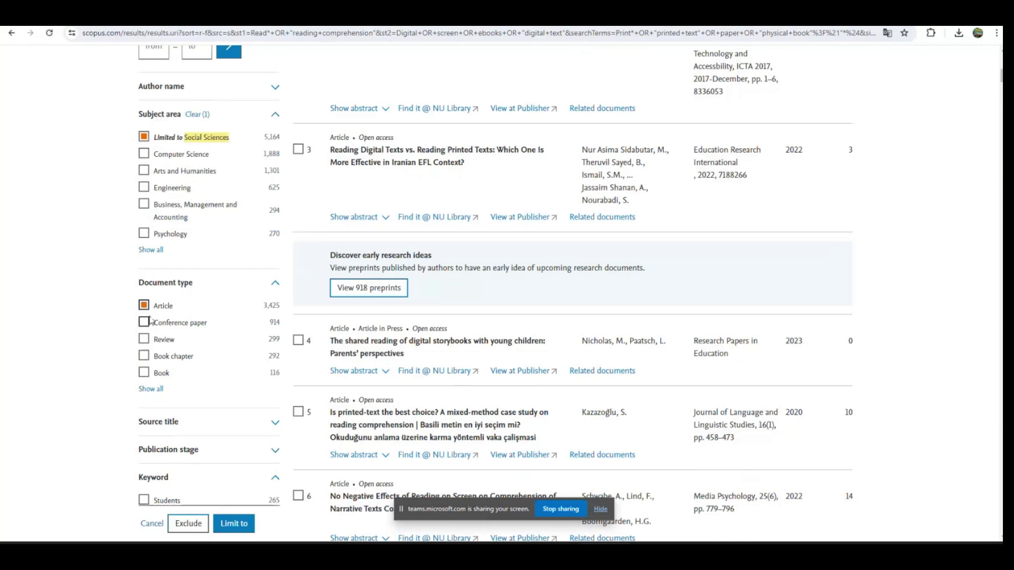
pyautogui.scroll(-2, 146, 315)
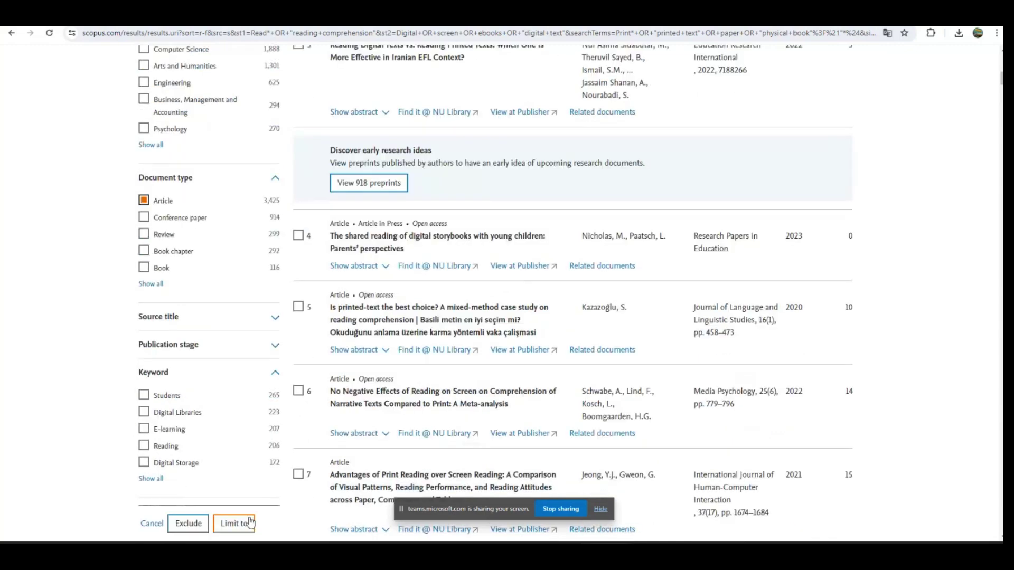
pyautogui.click(251, 520)
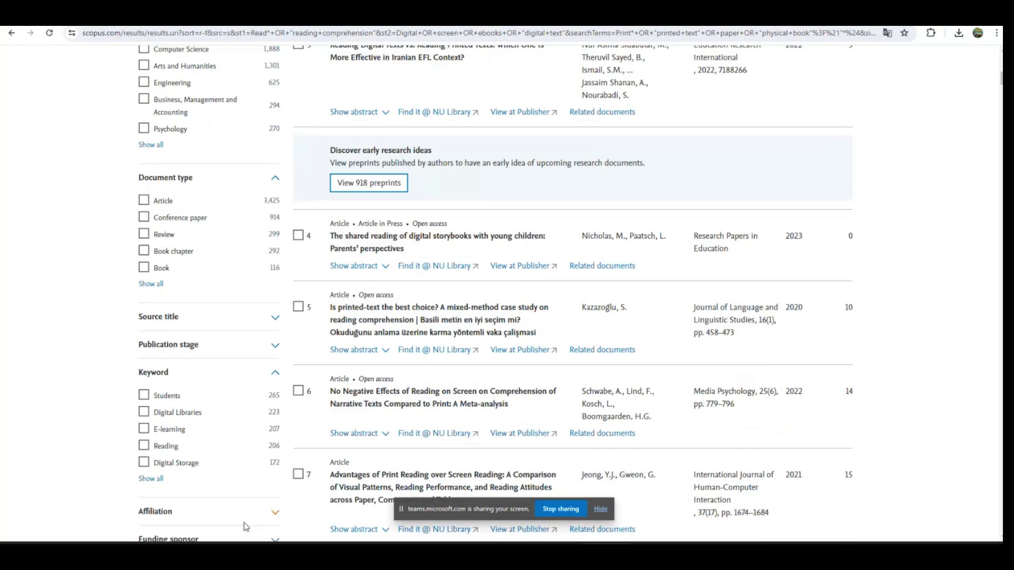
# Check the number of documents found, open the analysis of the filtered results and examine the documents-by-year table and chart
pyautogui.scroll(10, 332, 351)
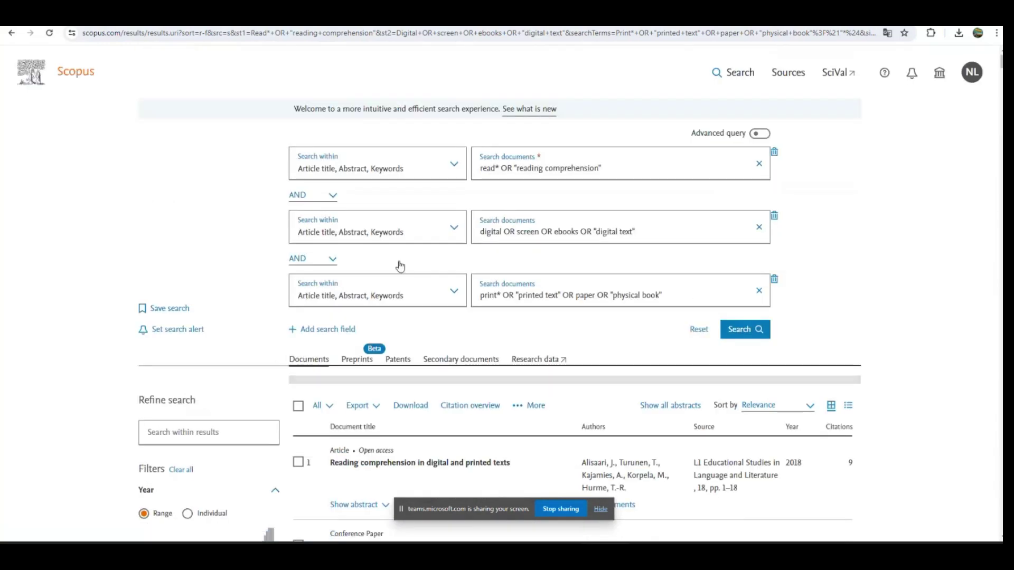
pyautogui.scroll(-3, 401, 269)
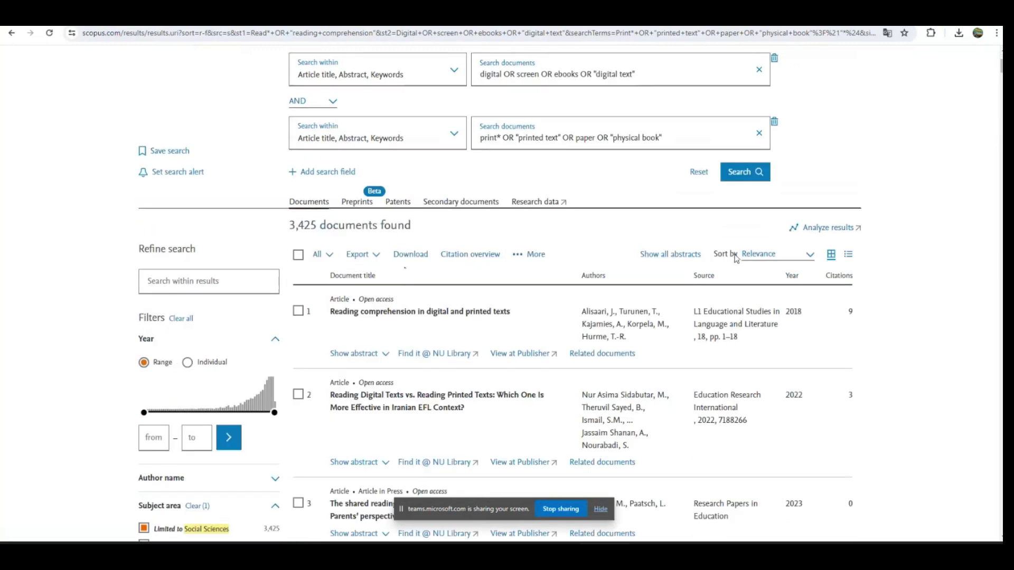
pyautogui.click(831, 229)
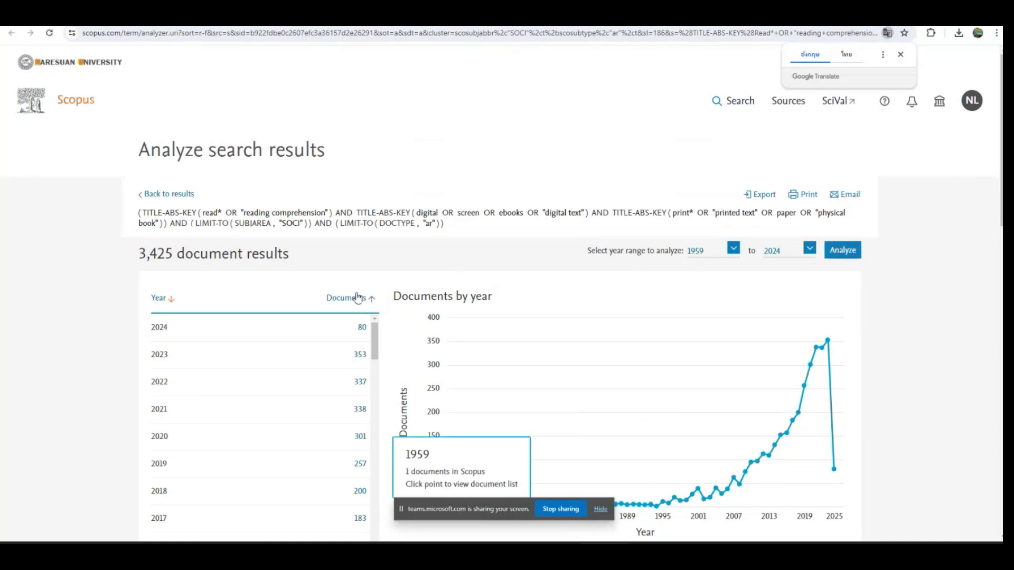
pyautogui.scroll(-1, 354, 293)
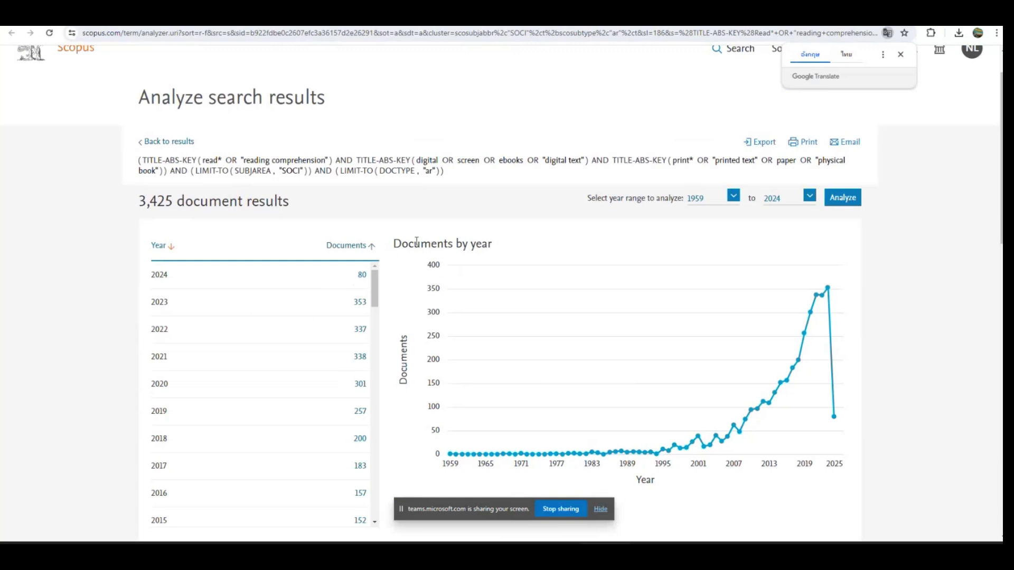
pyautogui.scroll(-1, 373, 276)
pyautogui.scroll(1, 372, 277)
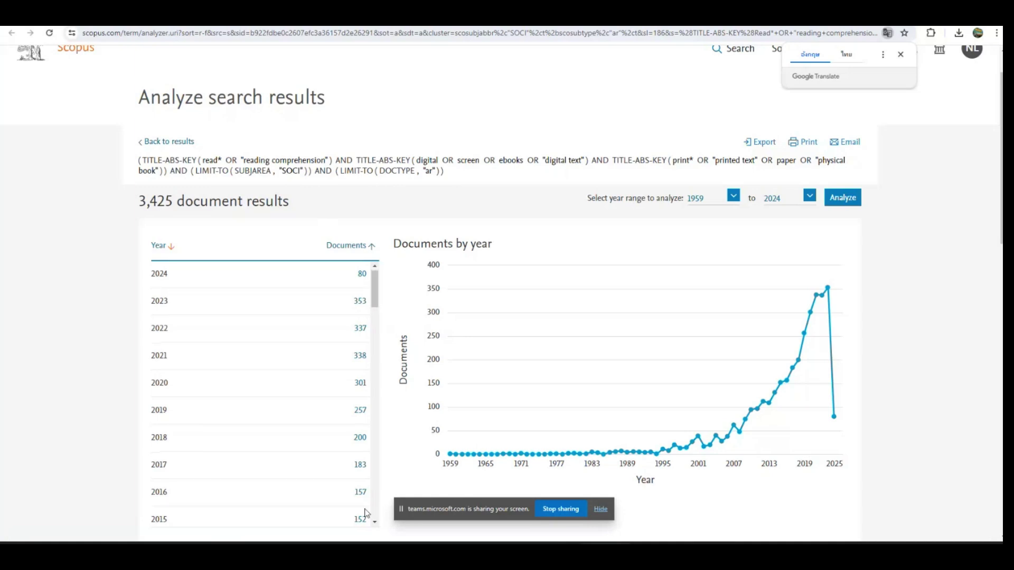
# Open the documents-per-year-by-source breakdown and examine the journals with the most documents
pyautogui.scroll(-6, 362, 515)
pyautogui.scroll(-7, 989, 455)
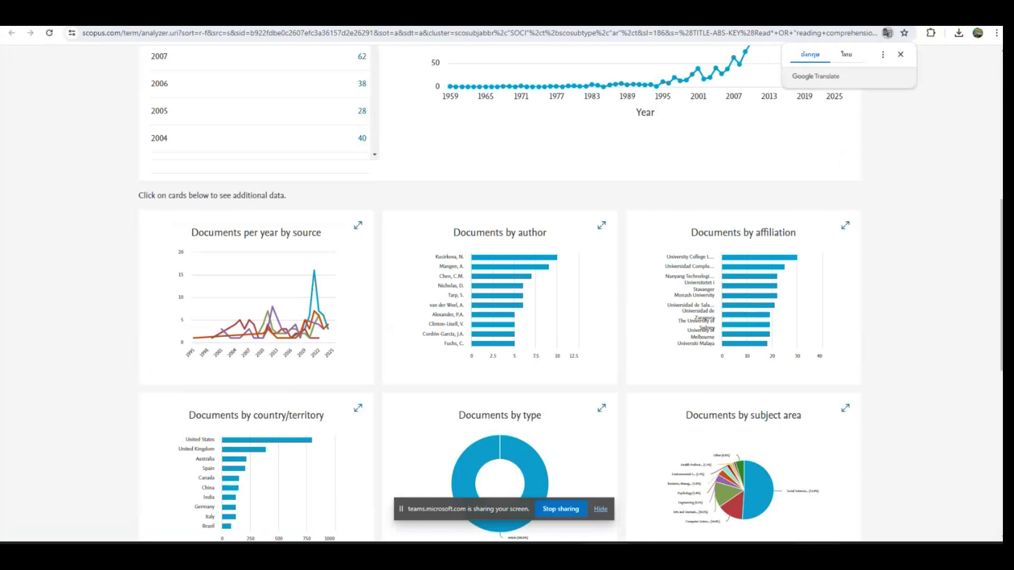
pyautogui.click(272, 246)
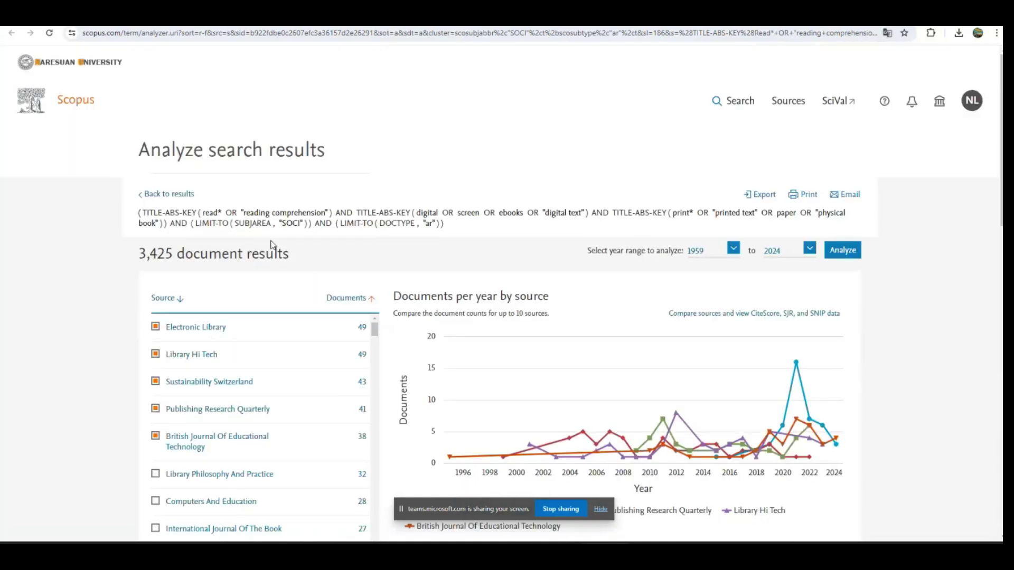
pyautogui.scroll(-2, 270, 240)
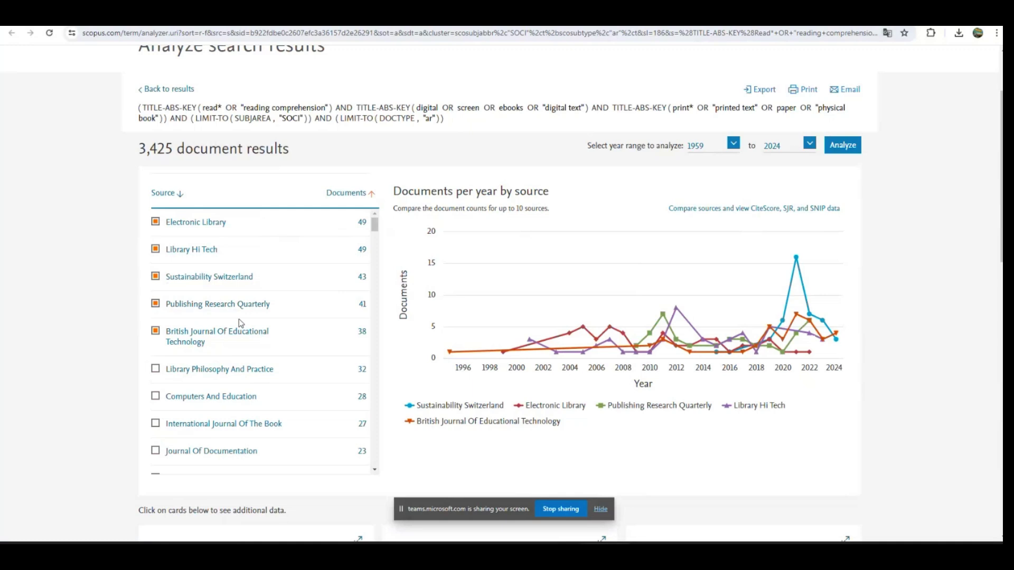
# Open the documents-by-country-or-territory breakdown of the analyzed results
pyautogui.scroll(-2, 248, 321)
pyautogui.scroll(-10, 250, 320)
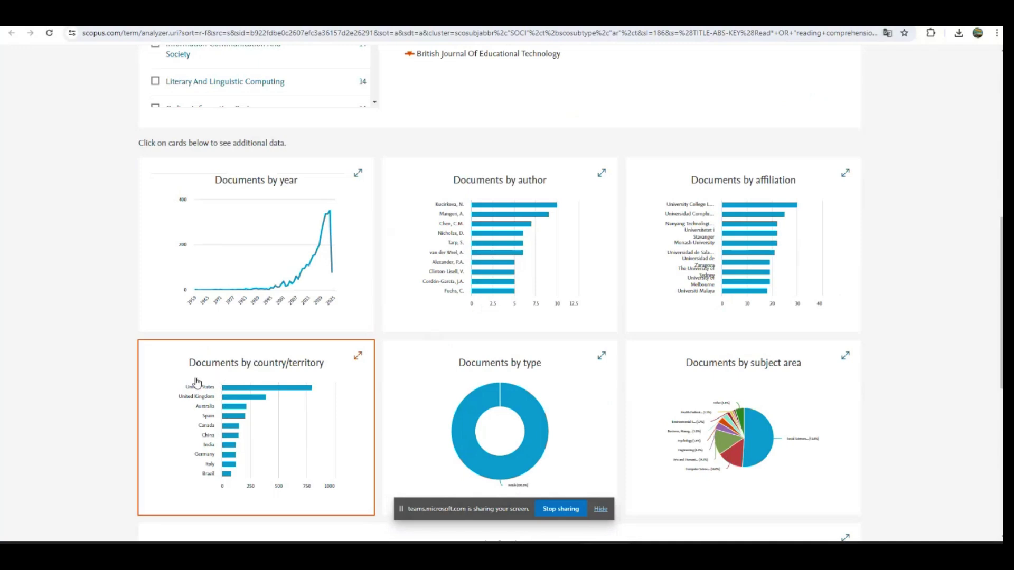
pyautogui.click(225, 369)
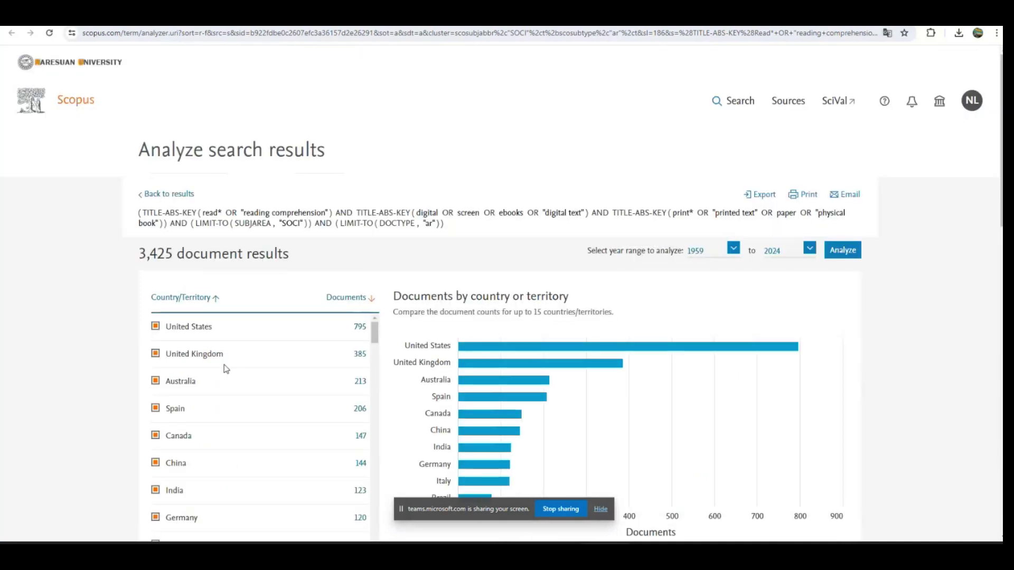
# Examine the country and territory chart, including the United States bar, and open the documents-by-author breakdown
pyautogui.scroll(-1, 351, 328)
pyautogui.scroll(-2, 900, 453)
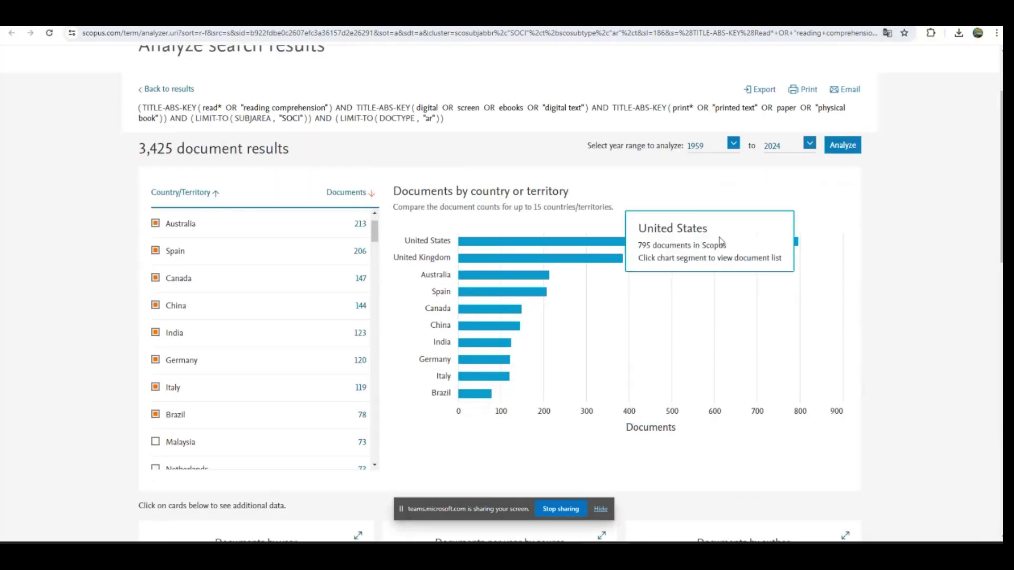
pyautogui.scroll(-3, 771, 272)
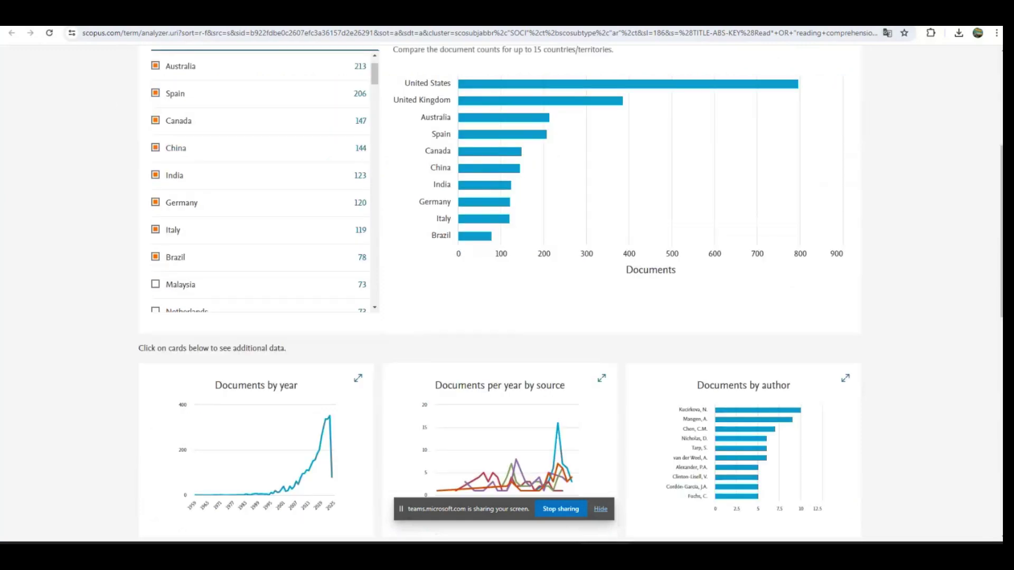
pyautogui.scroll(-3, 792, 265)
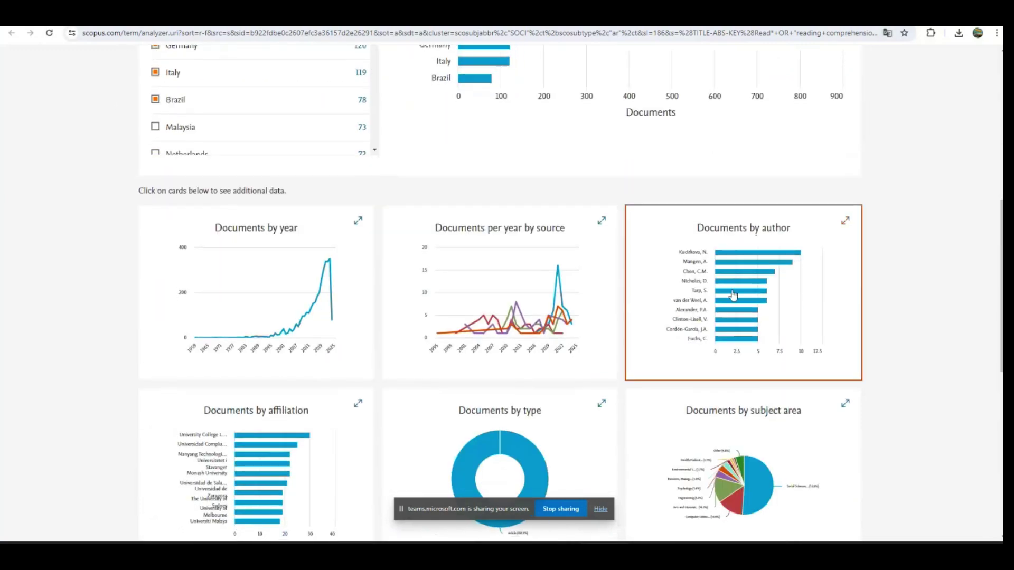
pyautogui.click(758, 236)
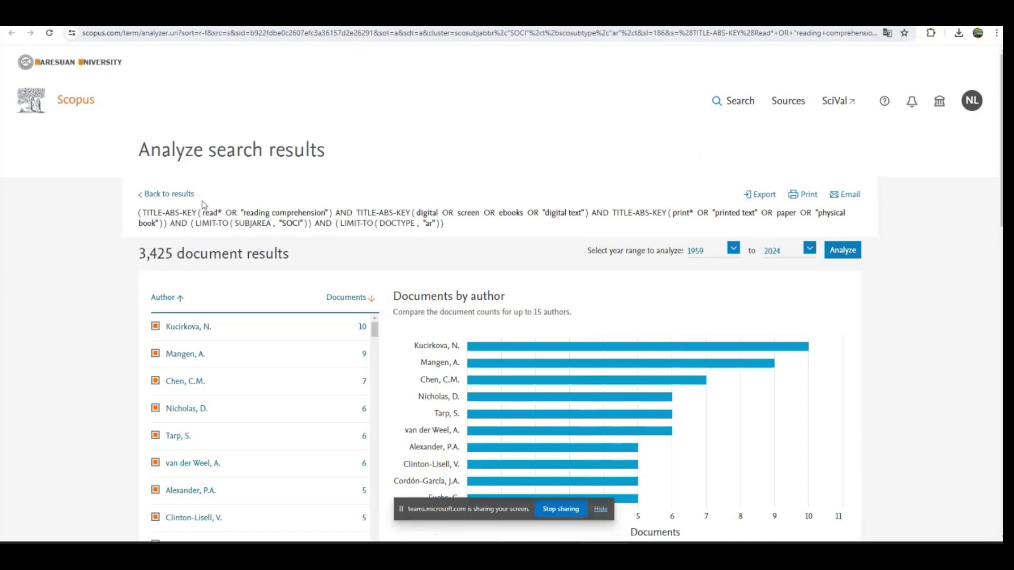
# Return to the documents-per-year-by-source breakdown and open the source details of the journal Electronic Library from its source list
pyautogui.scroll(-1, 440, 283)
pyautogui.scroll(-8, 440, 283)
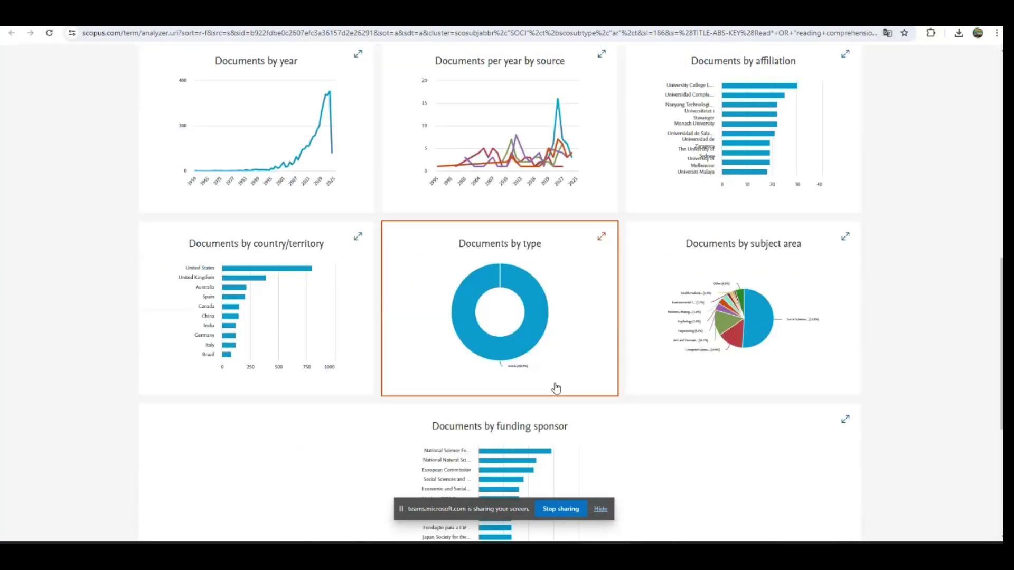
pyautogui.scroll(5, 554, 385)
pyautogui.scroll(-2, 418, 389)
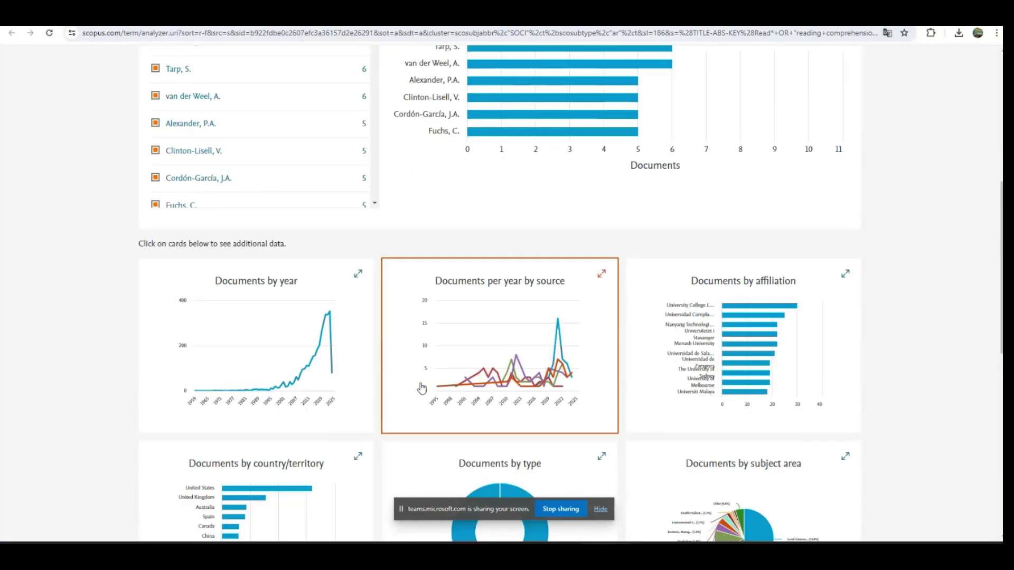
pyautogui.click(512, 329)
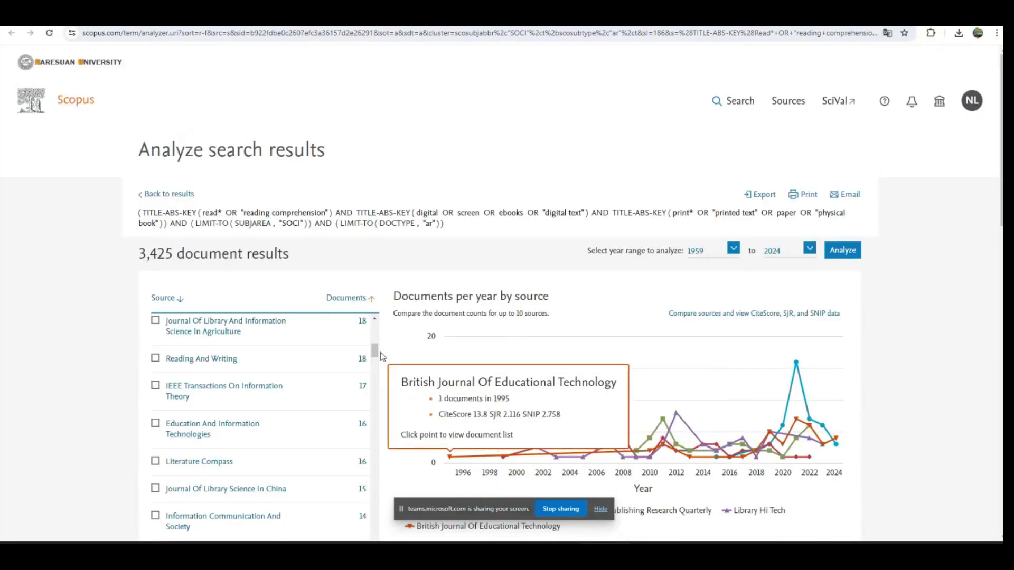
pyautogui.moveTo(376, 350); pyautogui.dragTo(375, 328)
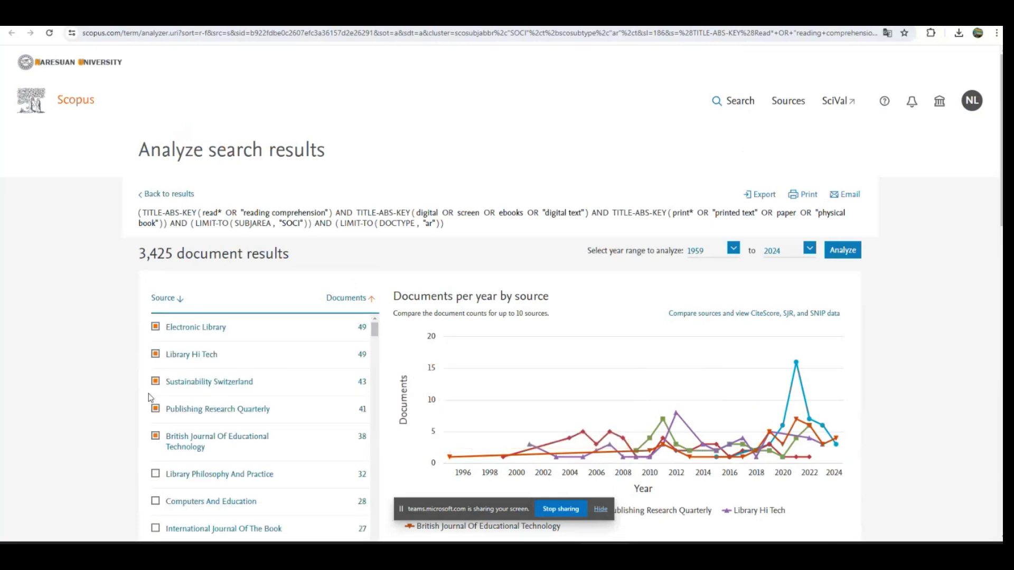
pyautogui.click(194, 328)
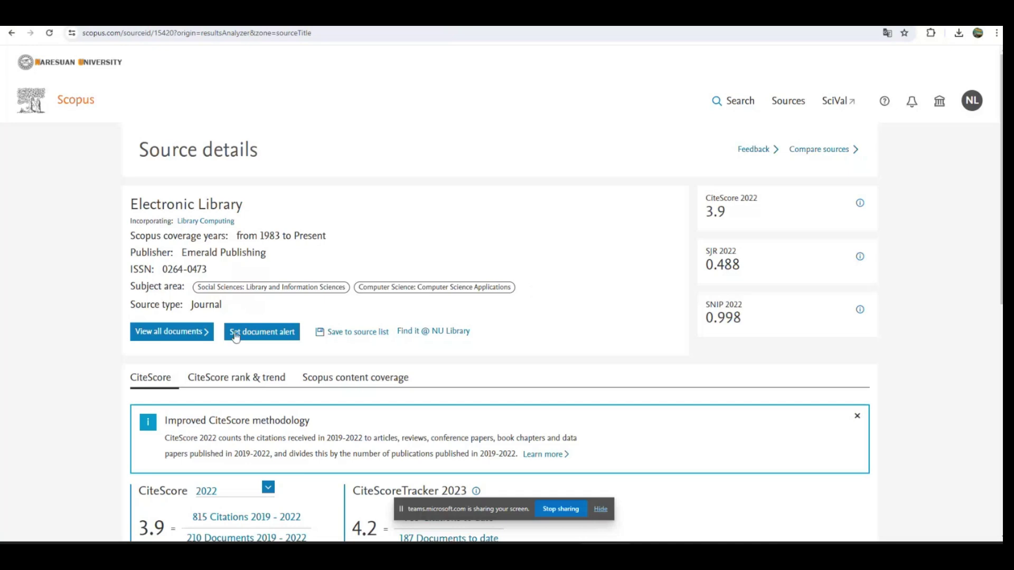
# Show the CiteScore rank and trend of Electronic Library and examine its ranking in the Library and Information Sciences category
pyautogui.scroll(-1, 299, 199)
pyautogui.scroll(-2, 299, 200)
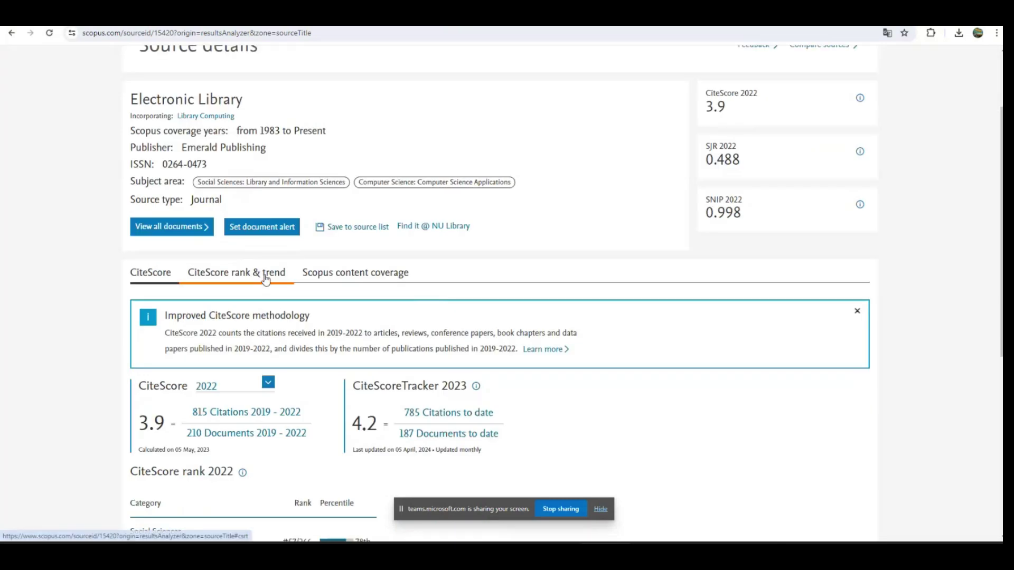
pyautogui.click(224, 277)
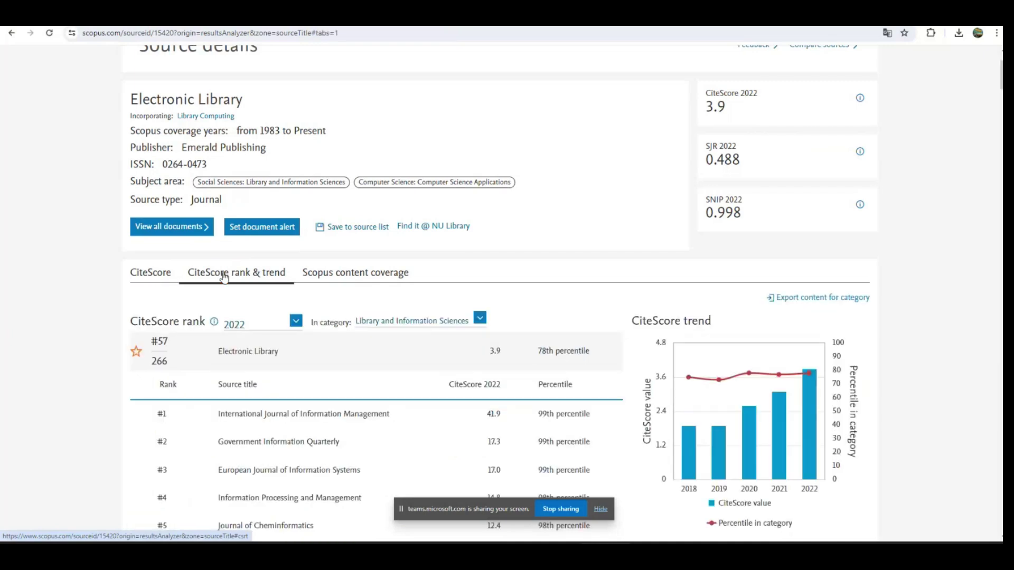
pyautogui.scroll(-2, 389, 412)
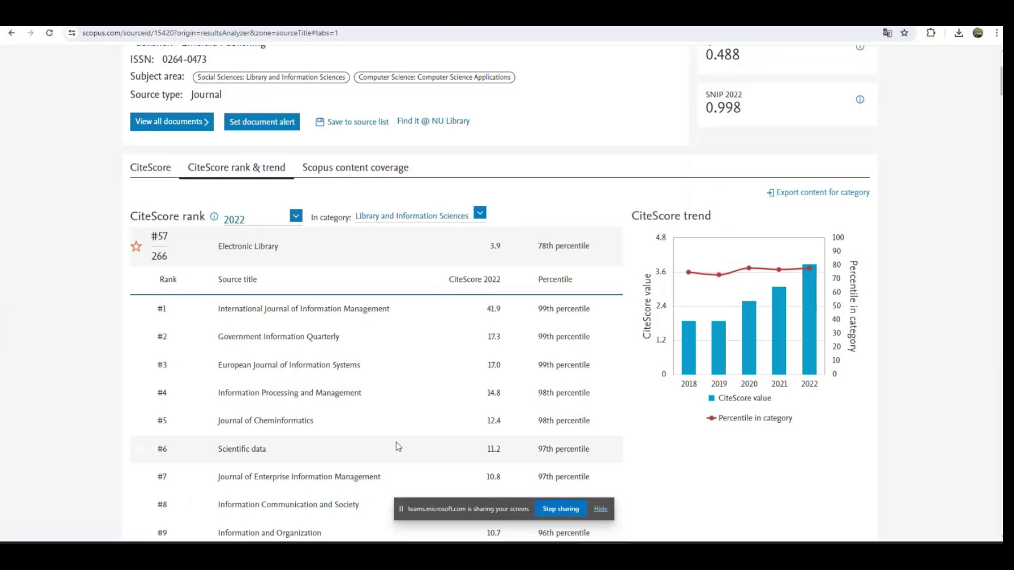
pyautogui.scroll(4, 398, 446)
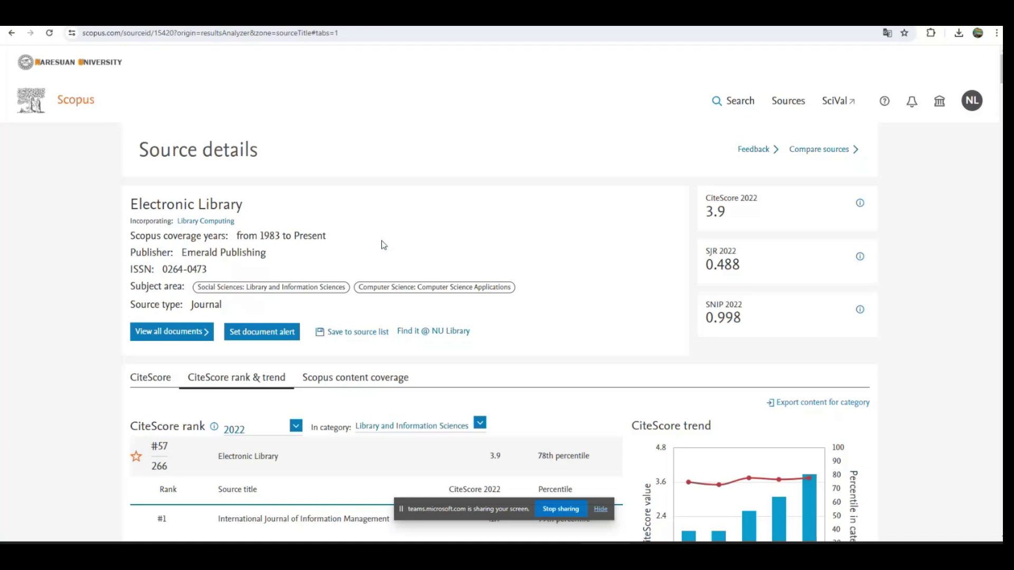
pyautogui.scroll(-2, 383, 245)
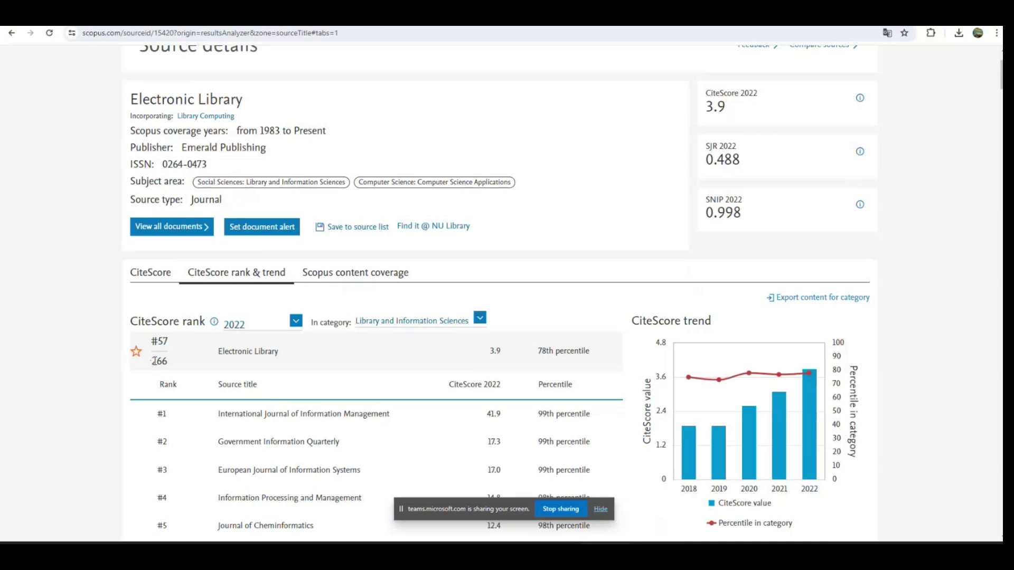
# Highlight Electronic Library's rank, the category's journal total and the CiteScore 2022 value to compare them
pyautogui.moveTo(152, 365); pyautogui.dragTo(168, 361)
pyautogui.click(176, 341)
pyautogui.moveTo(159, 341); pyautogui.dragTo(170, 346)
pyautogui.click(170, 351)
pyautogui.scroll(2, 842, 228)
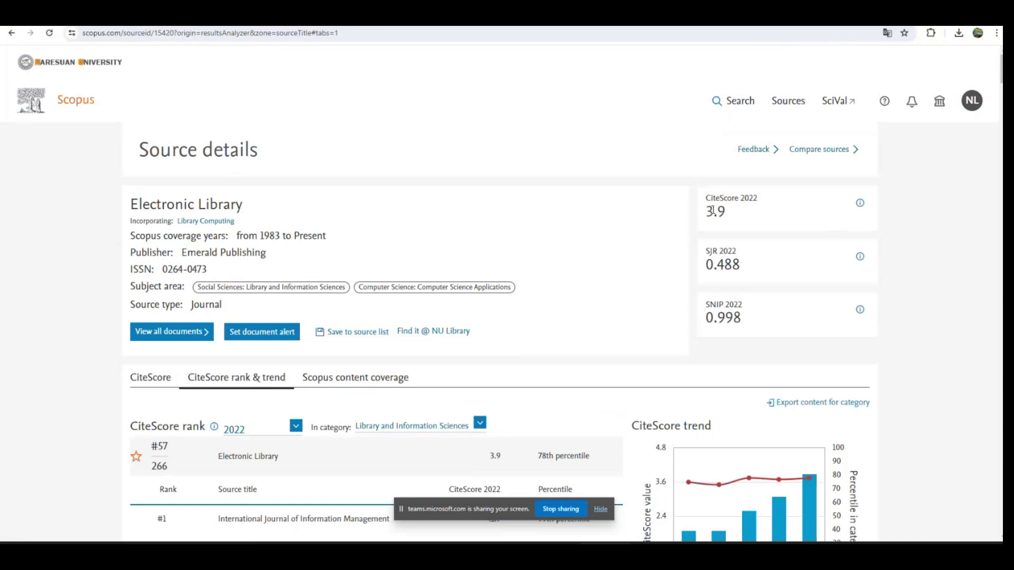
pyautogui.moveTo(713, 213); pyautogui.dragTo(725, 213)
pyautogui.click(82, 336)
pyautogui.scroll(-1, 82, 337)
pyautogui.scroll(-2, 83, 337)
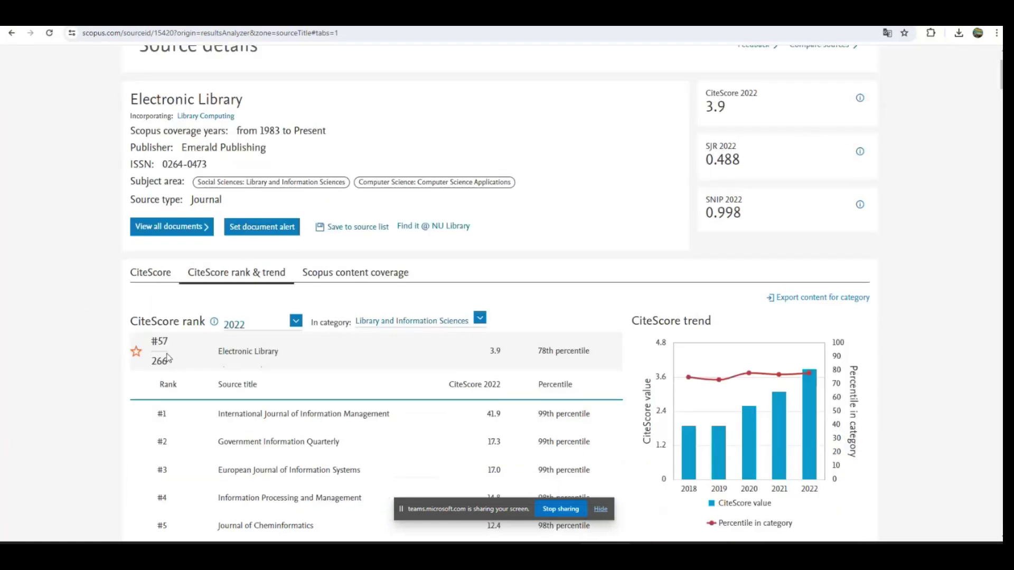
pyautogui.moveTo(158, 340); pyautogui.dragTo(162, 341)
# Switch to the Windows Calculator app, launching it from the list of installed apps
pyautogui.press('super')
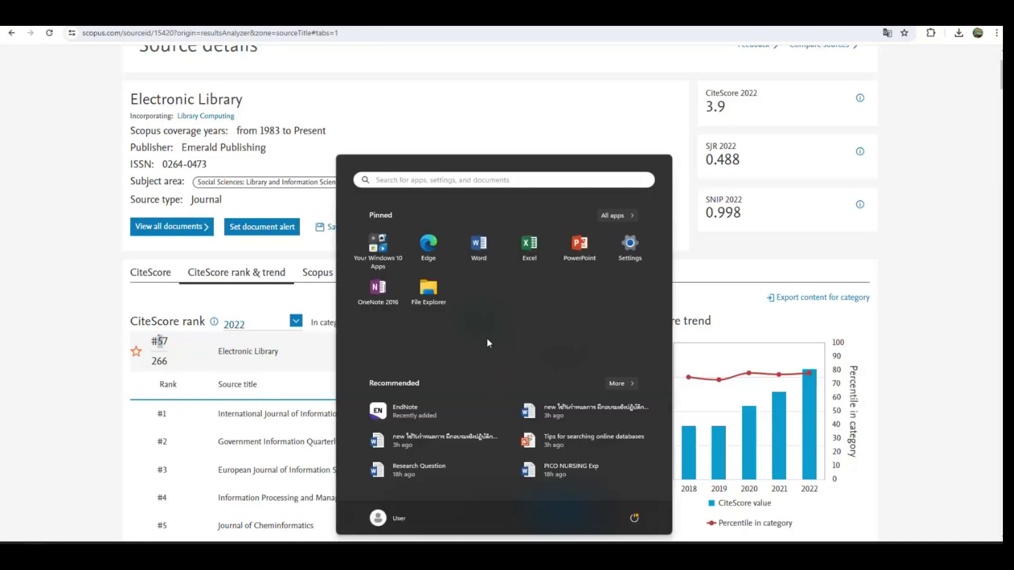
pyautogui.click(625, 215)
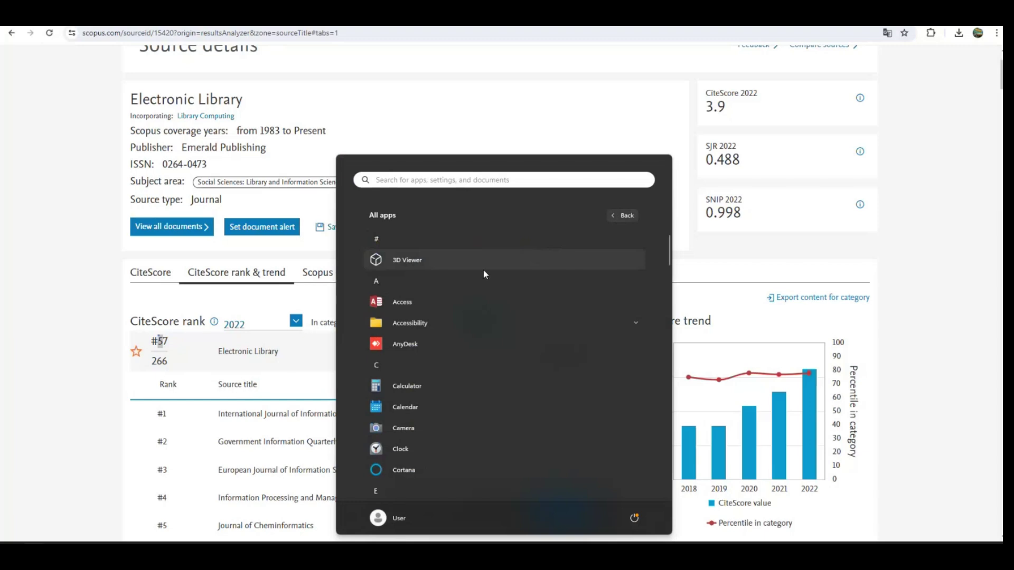
pyautogui.scroll(-3, 455, 277)
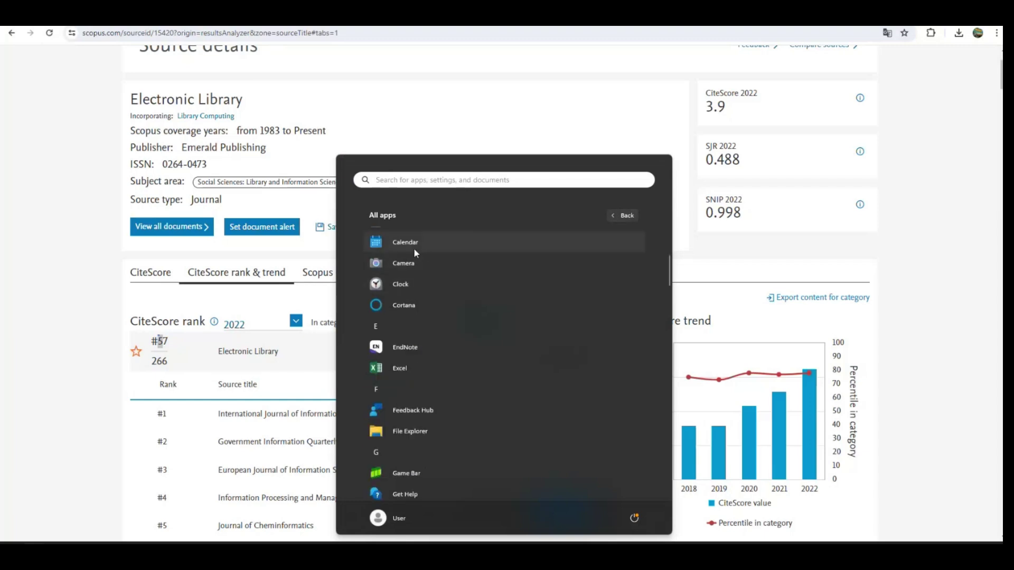
pyautogui.scroll(1, 429, 267)
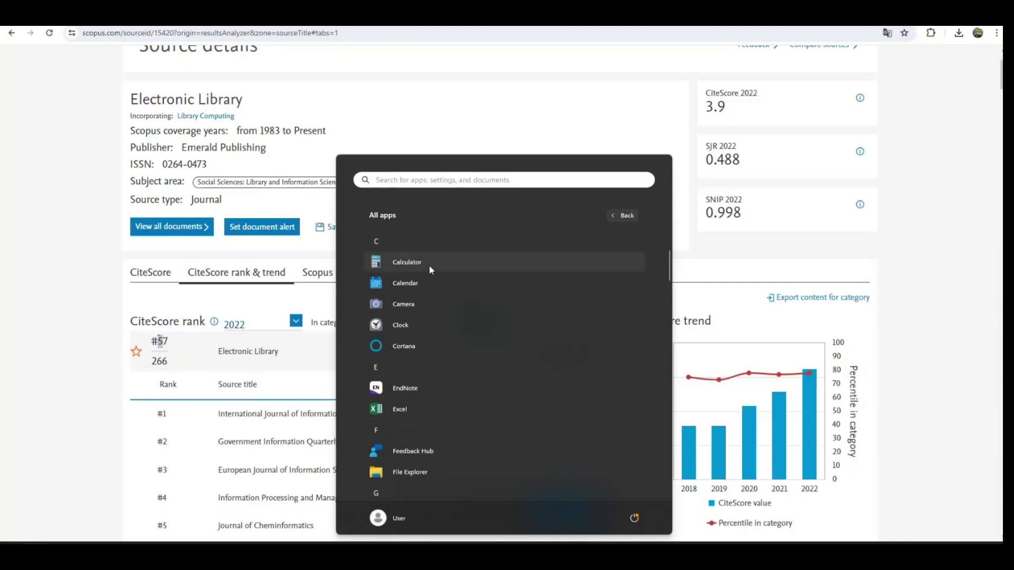
pyautogui.click(428, 265)
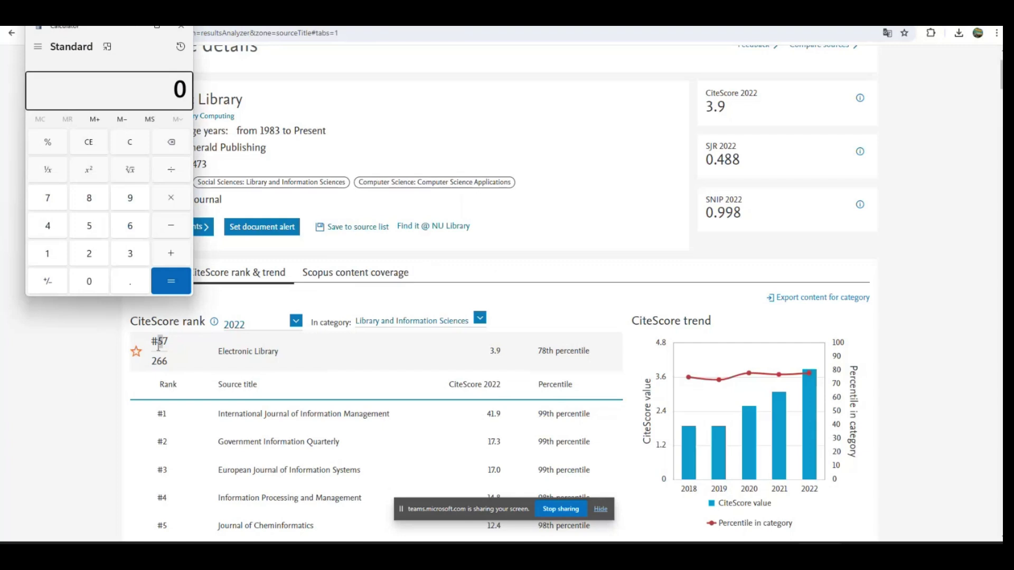
# Calculate 57 ÷ 266 to get the journal's relative rank, close Calculator and return to the Electronic Library source details
pyautogui.click(95, 232)
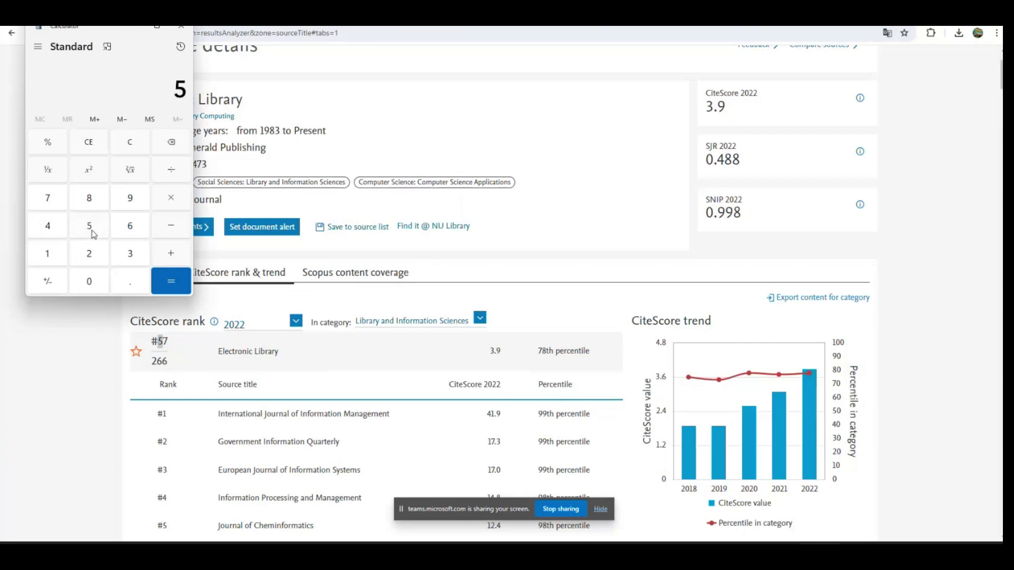
pyautogui.click(56, 203)
pyautogui.click(170, 176)
pyautogui.click(96, 257)
pyautogui.click(134, 228)
pyautogui.click(134, 228)
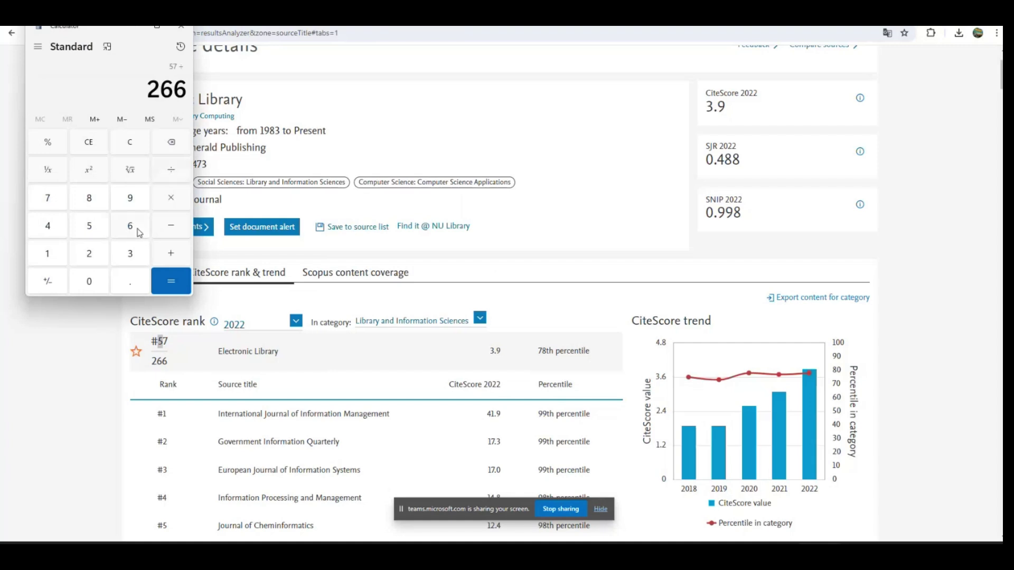
pyautogui.click(167, 289)
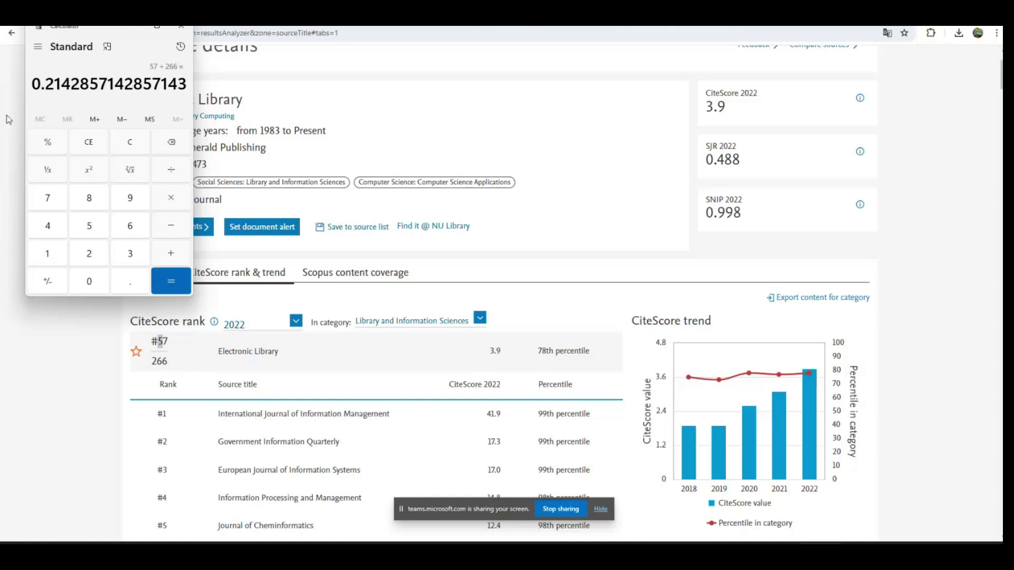
pyautogui.click(181, 26)
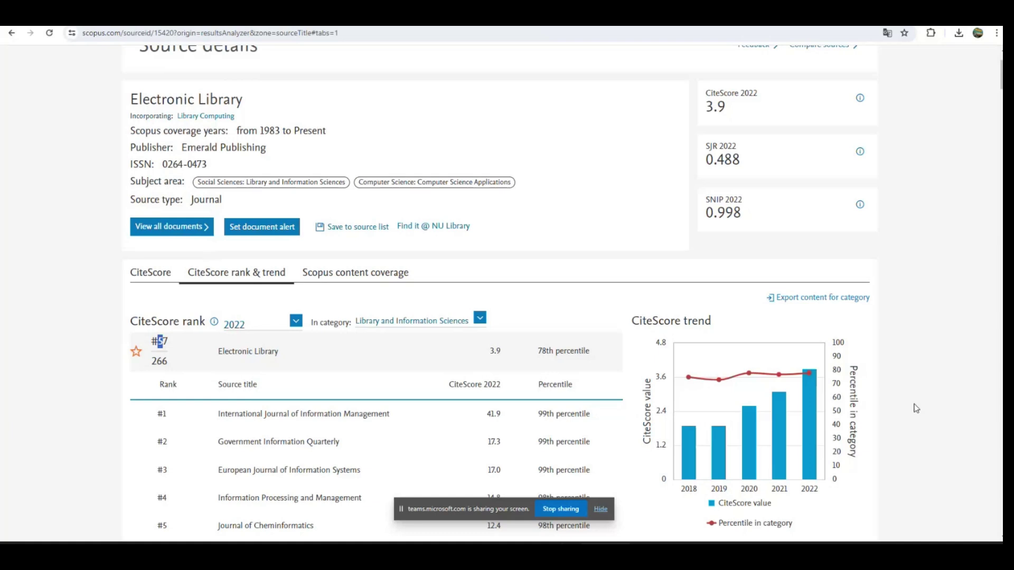
pyautogui.scroll(2, 706, 384)
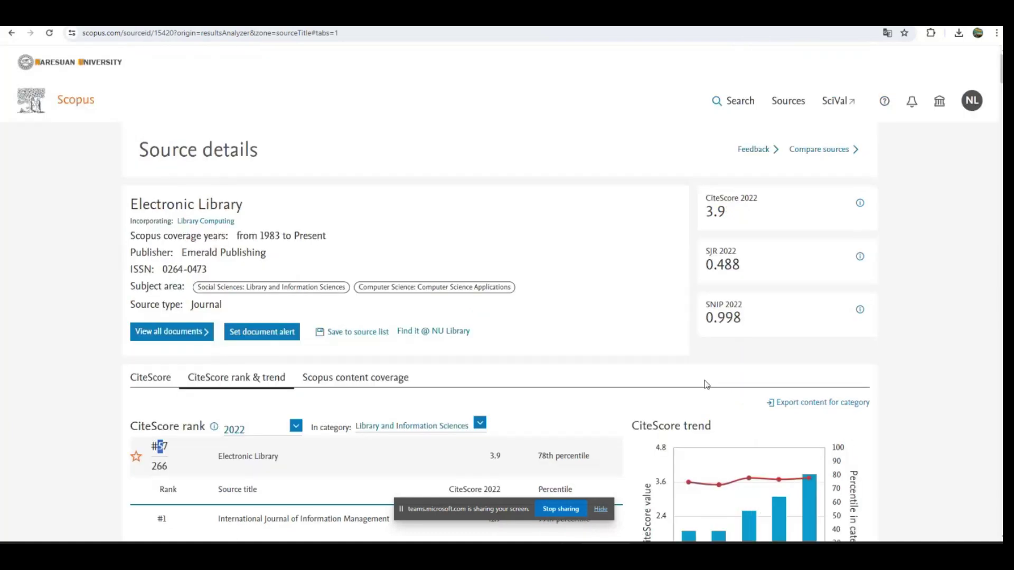